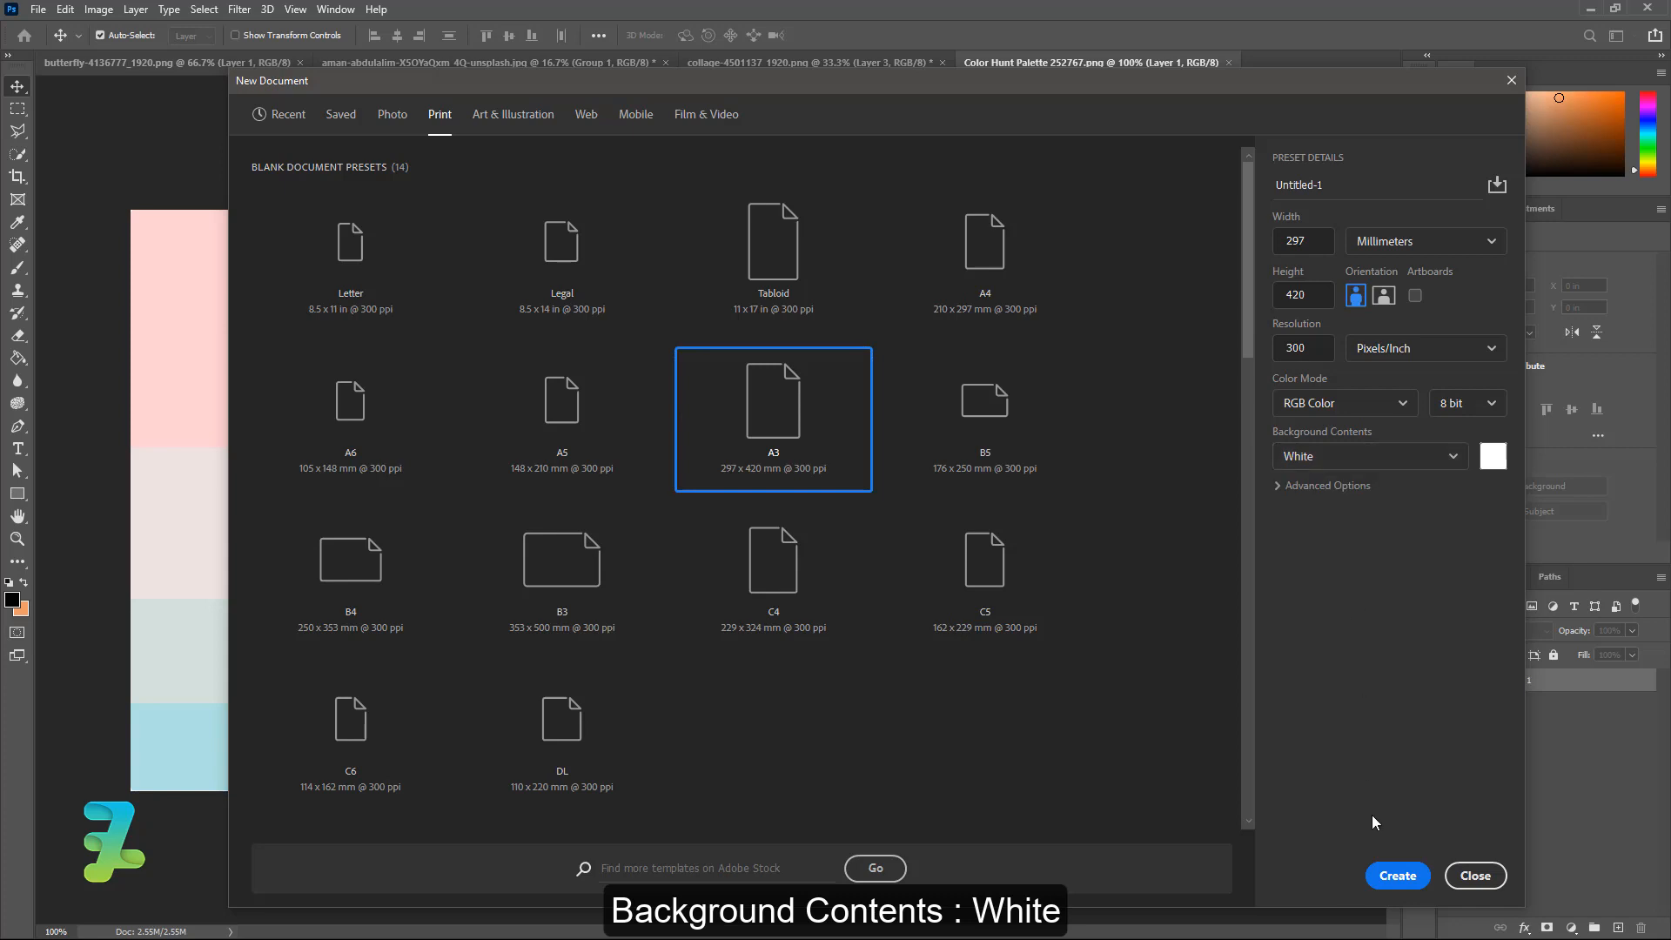
- Create the white A3 portrait document at 300 ppi and place a copy of the colour palette image in its upper-left corner
left_click(1391, 877)
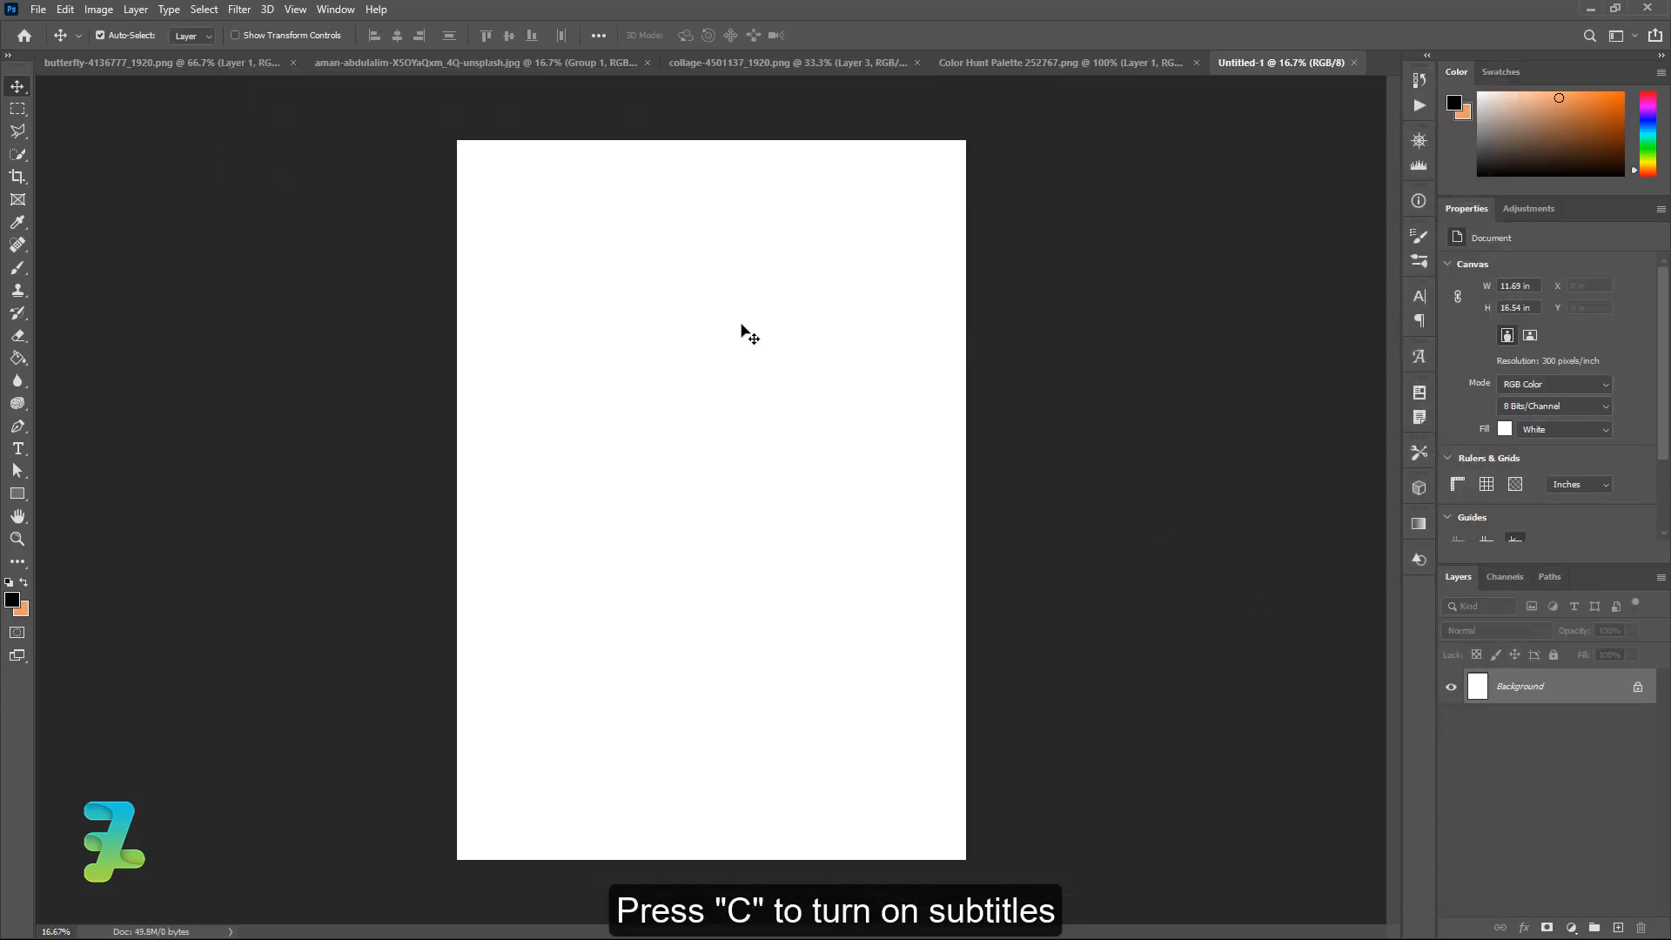
right_click(954, 54)
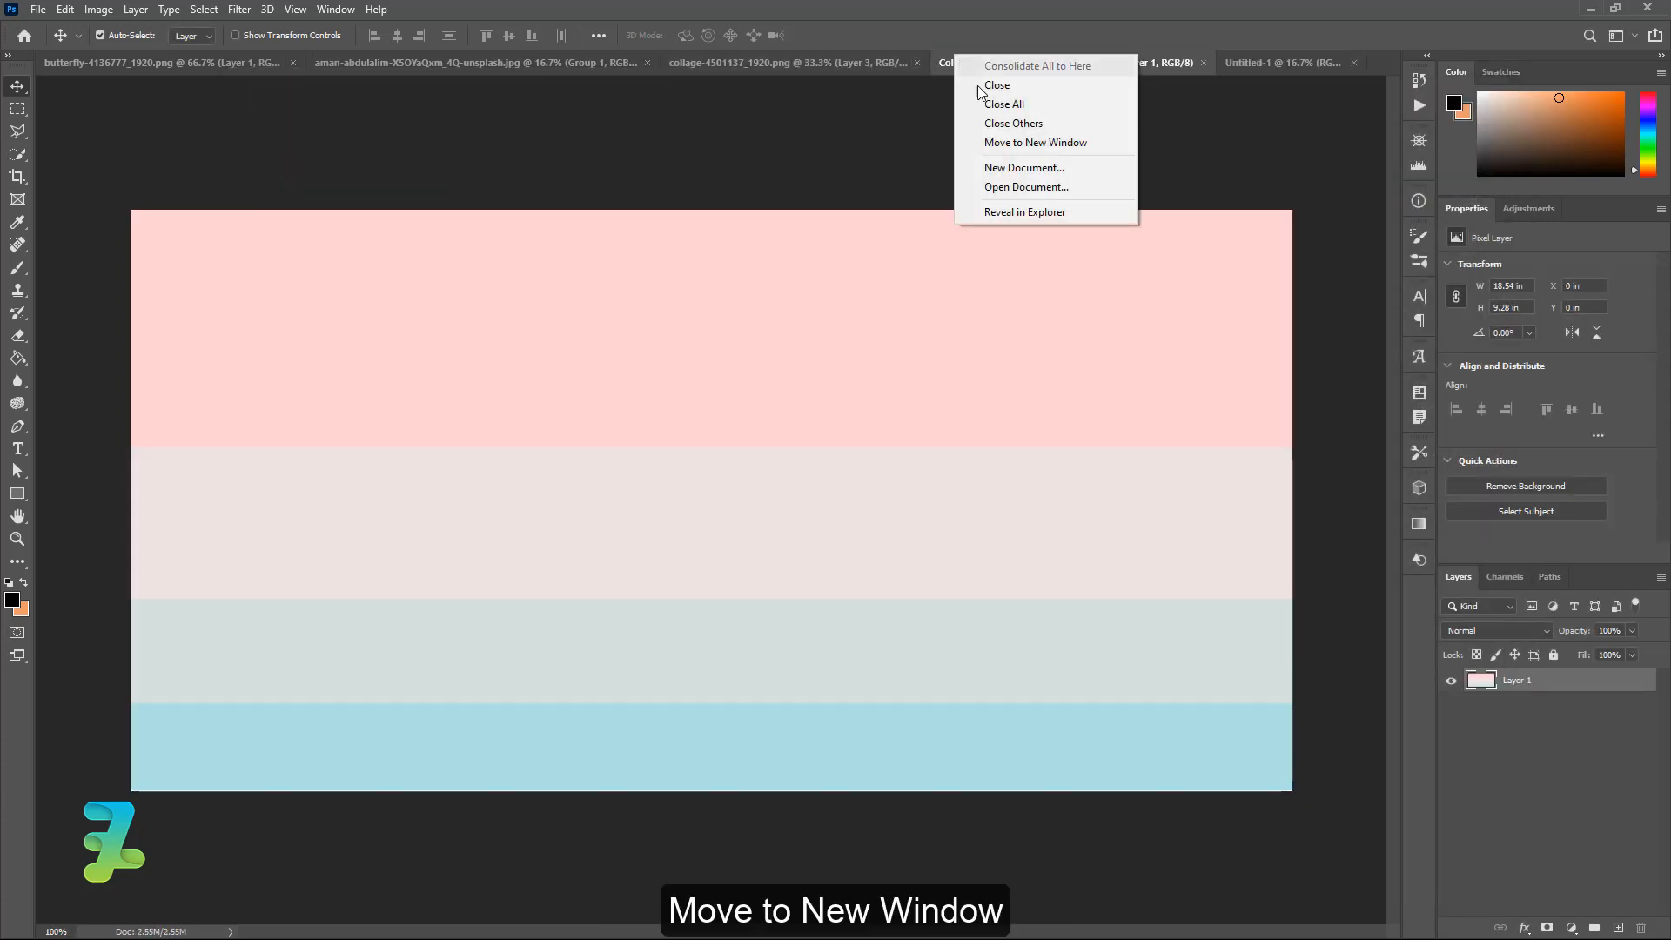
left_click(1001, 139)
left_click_drag(731, 211, 791, 723)
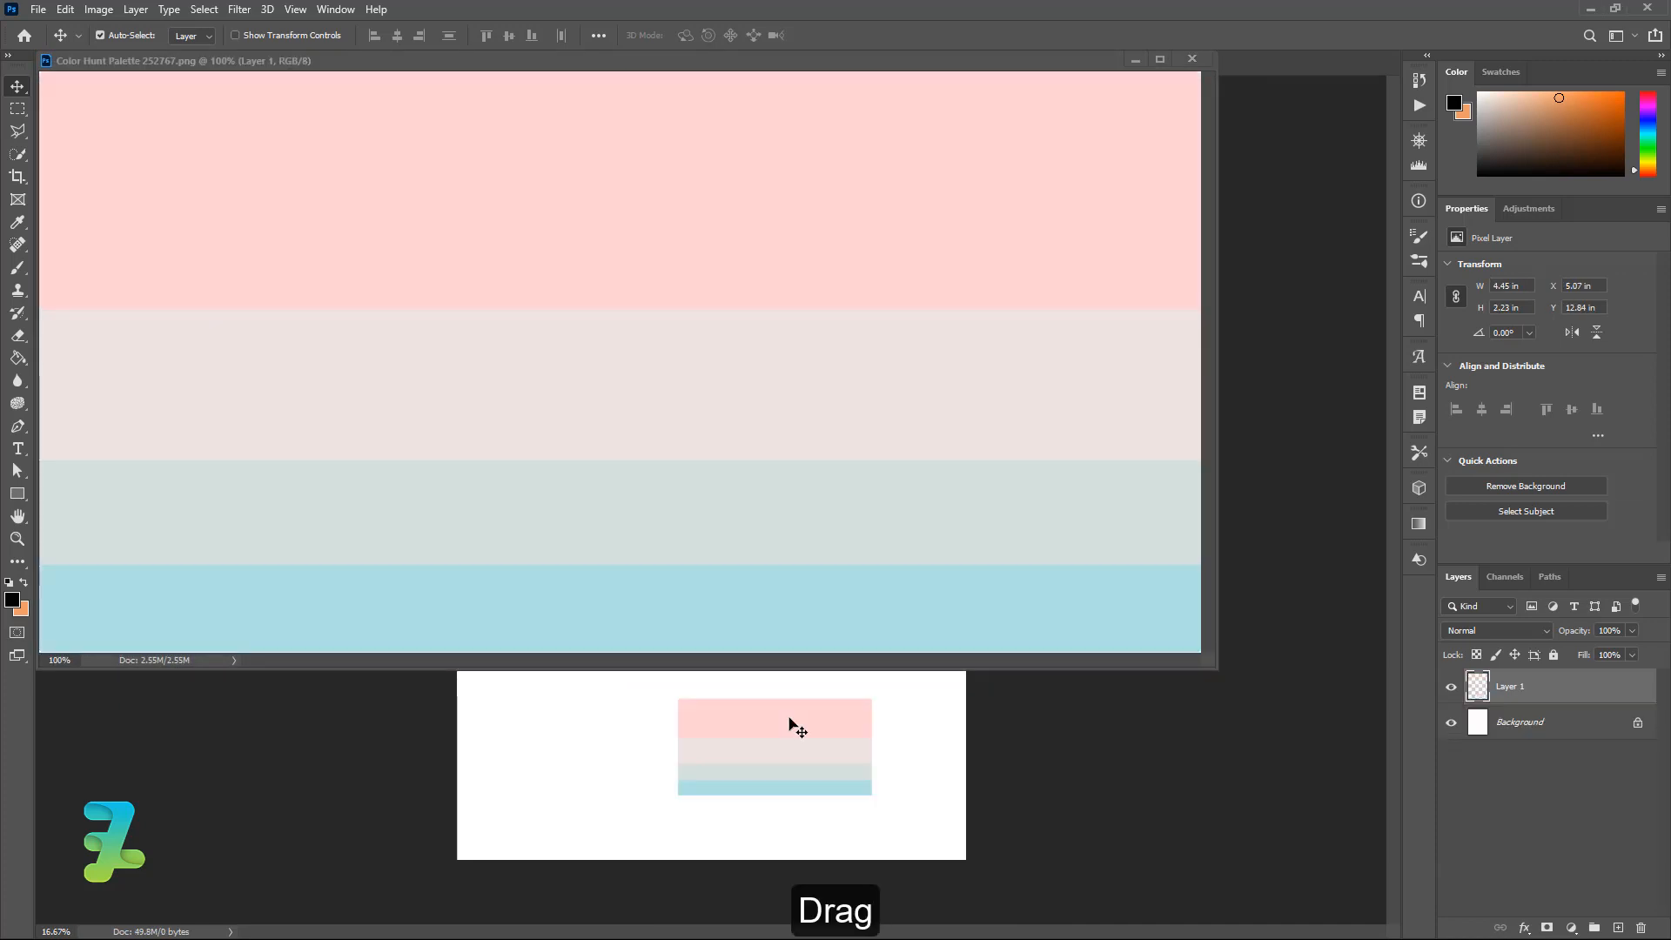
left_click(1195, 56)
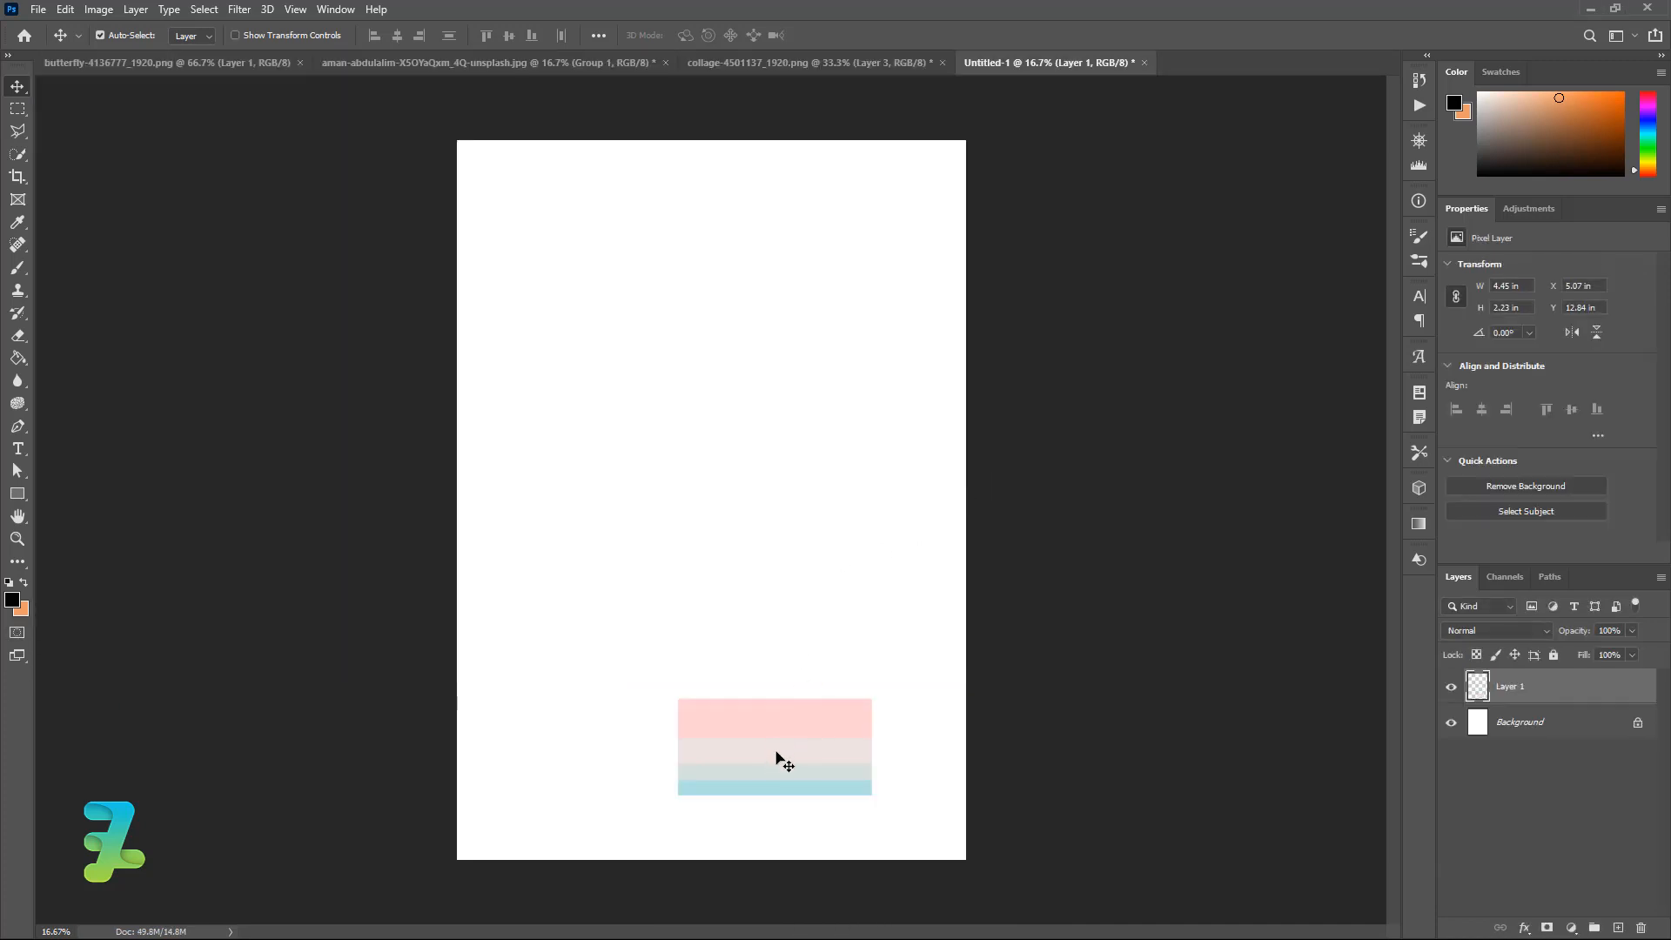
left_click_drag(777, 755, 560, 218)
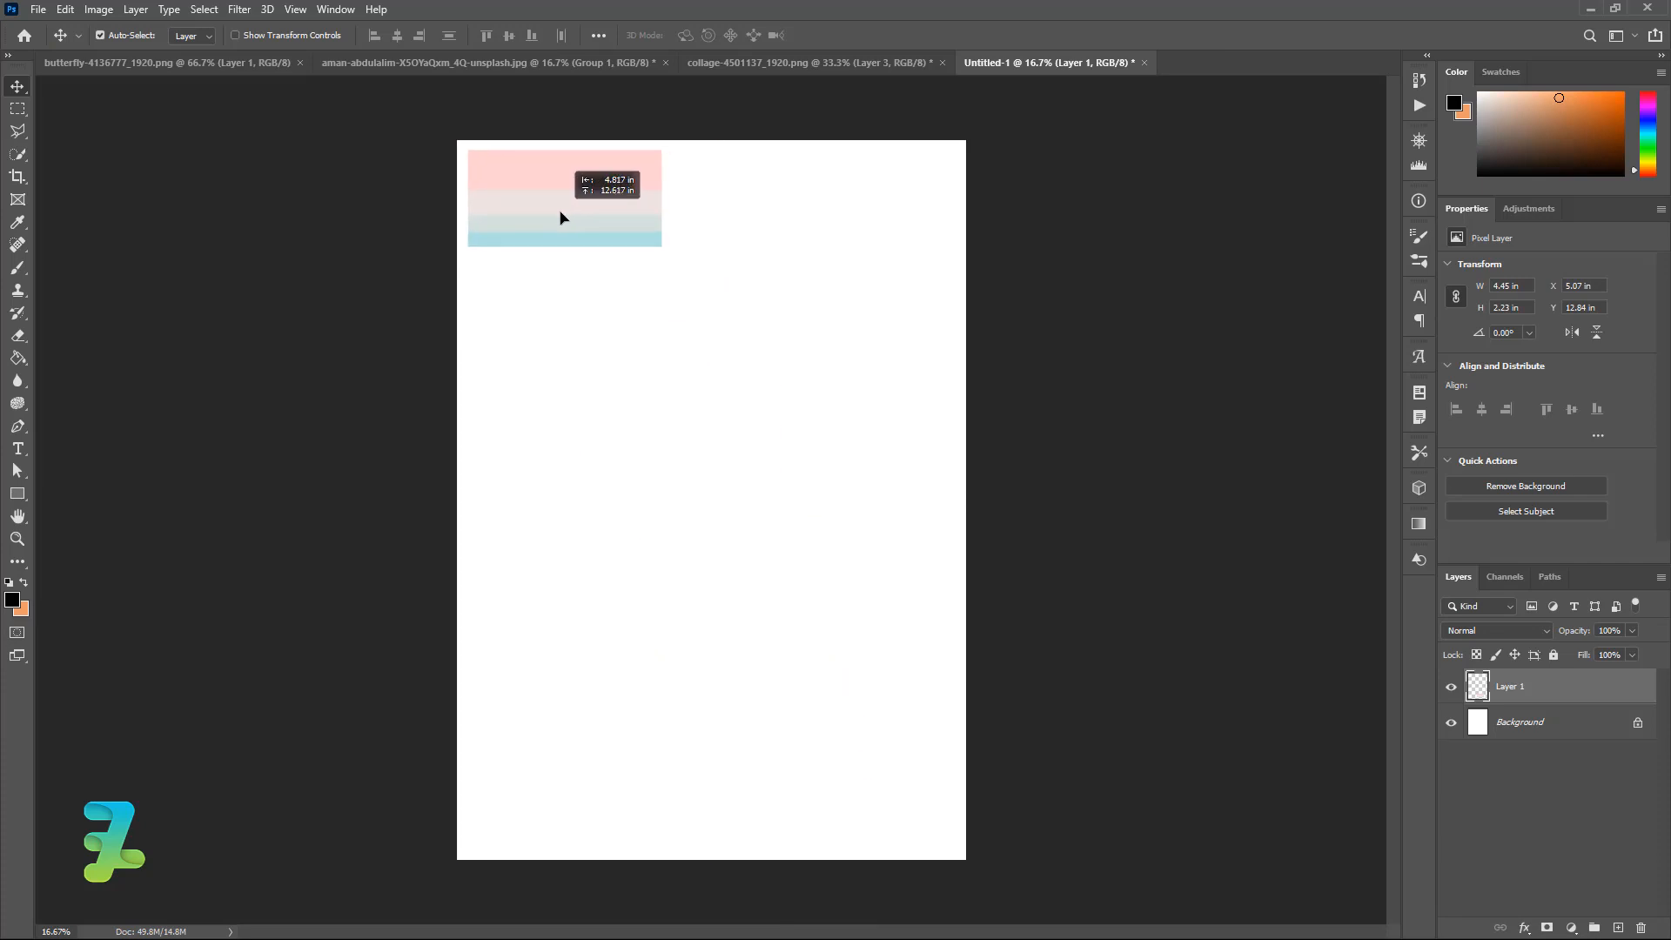
- Copy the cut-out face mask and T-shirt group into Untitled-1, dock its source document again and return to Untitled-1
left_click(524, 61)
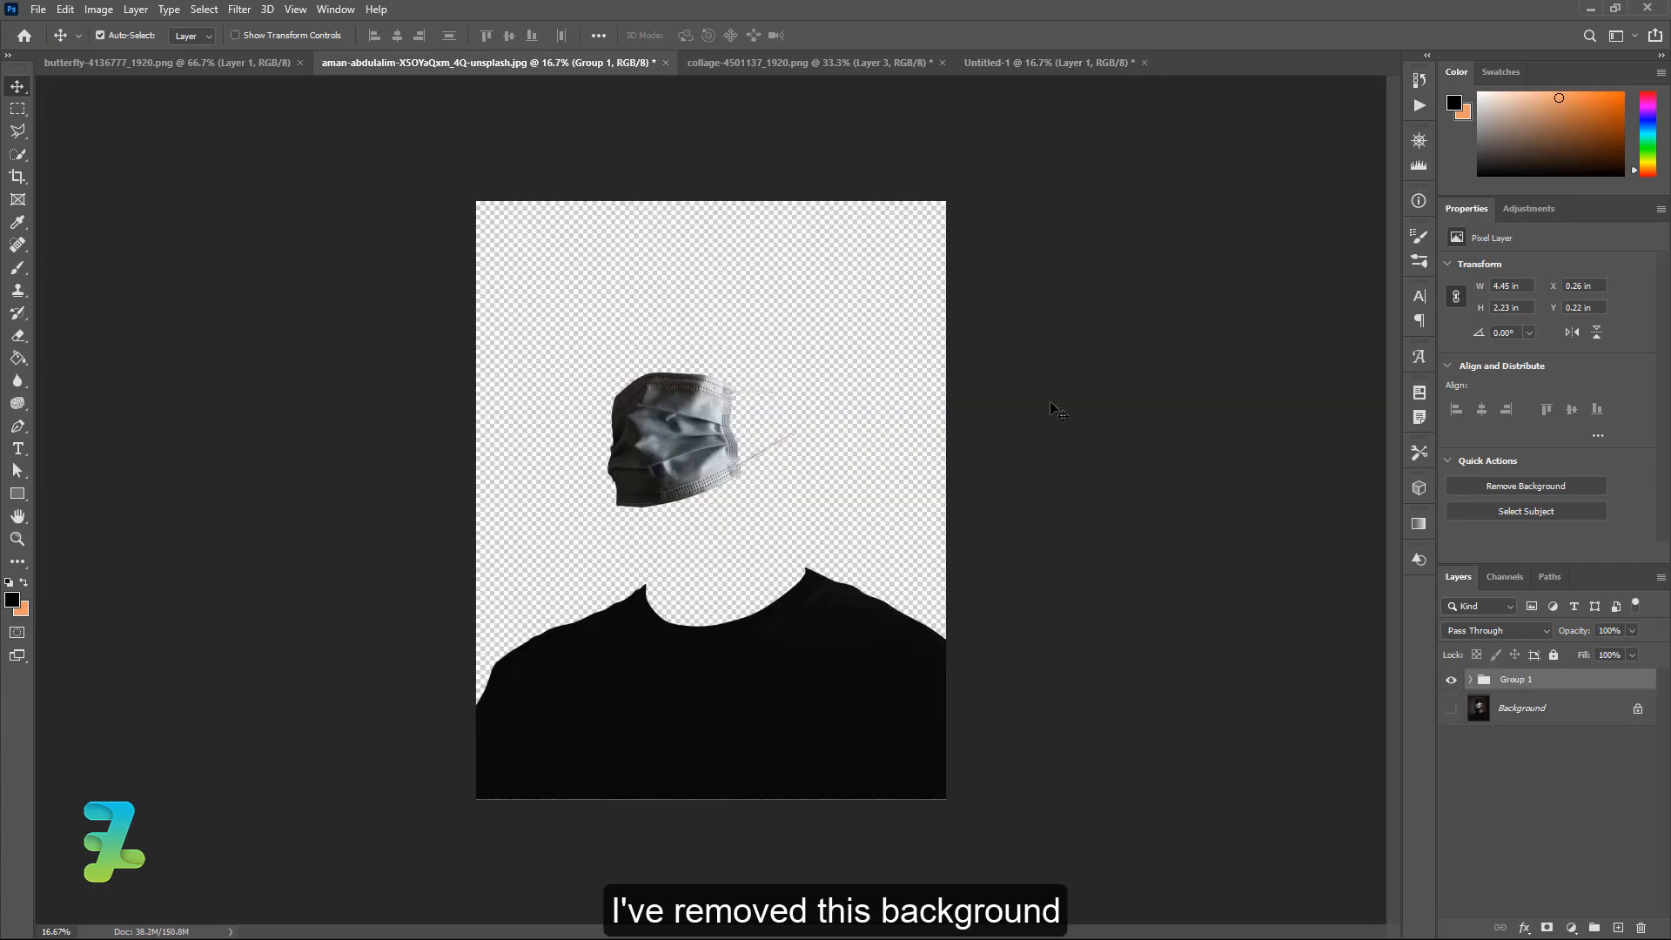
left_click(1452, 710)
left_click(1452, 710)
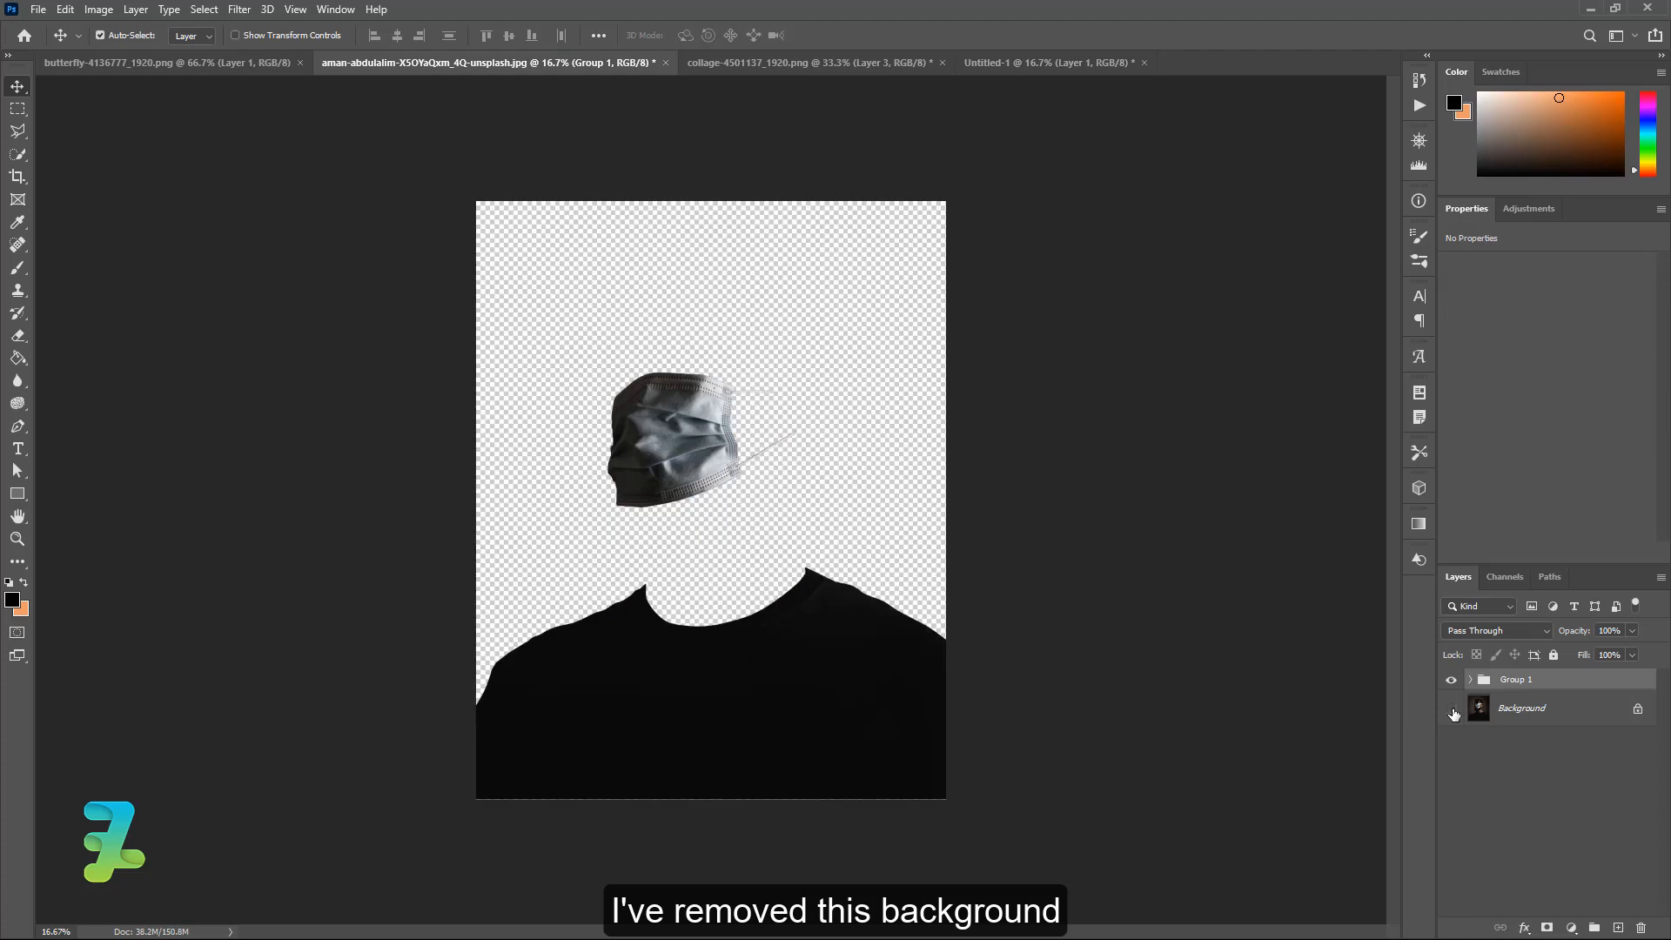
right_click(346, 72)
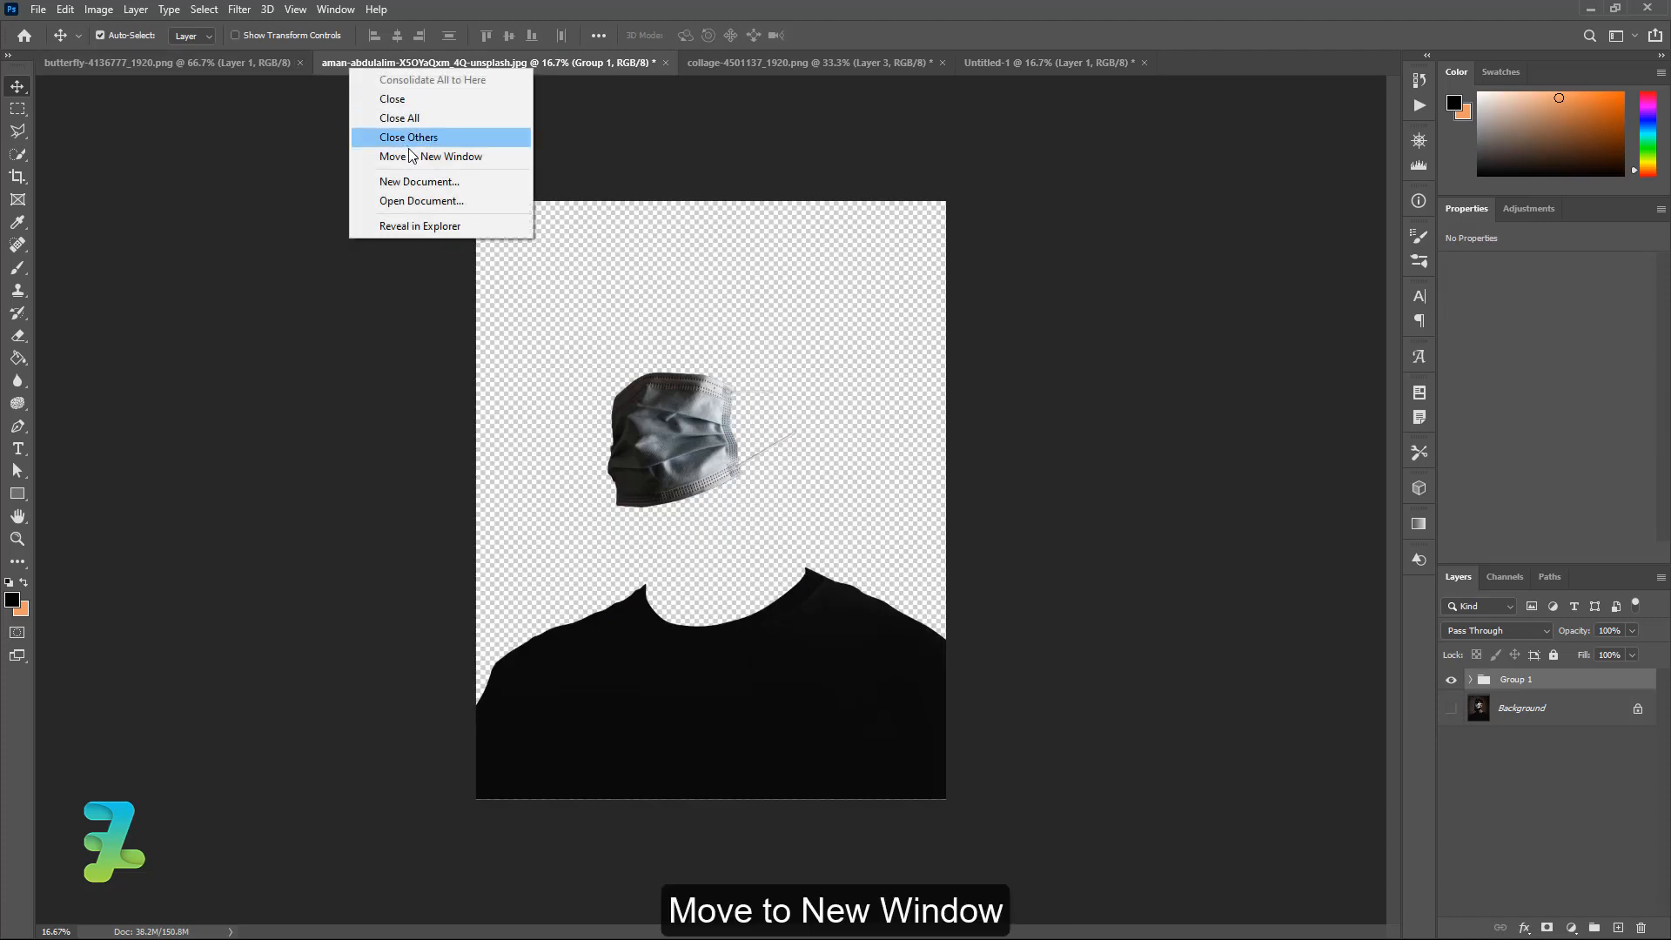
left_click(421, 154)
left_click_drag(1483, 682, 640, 509)
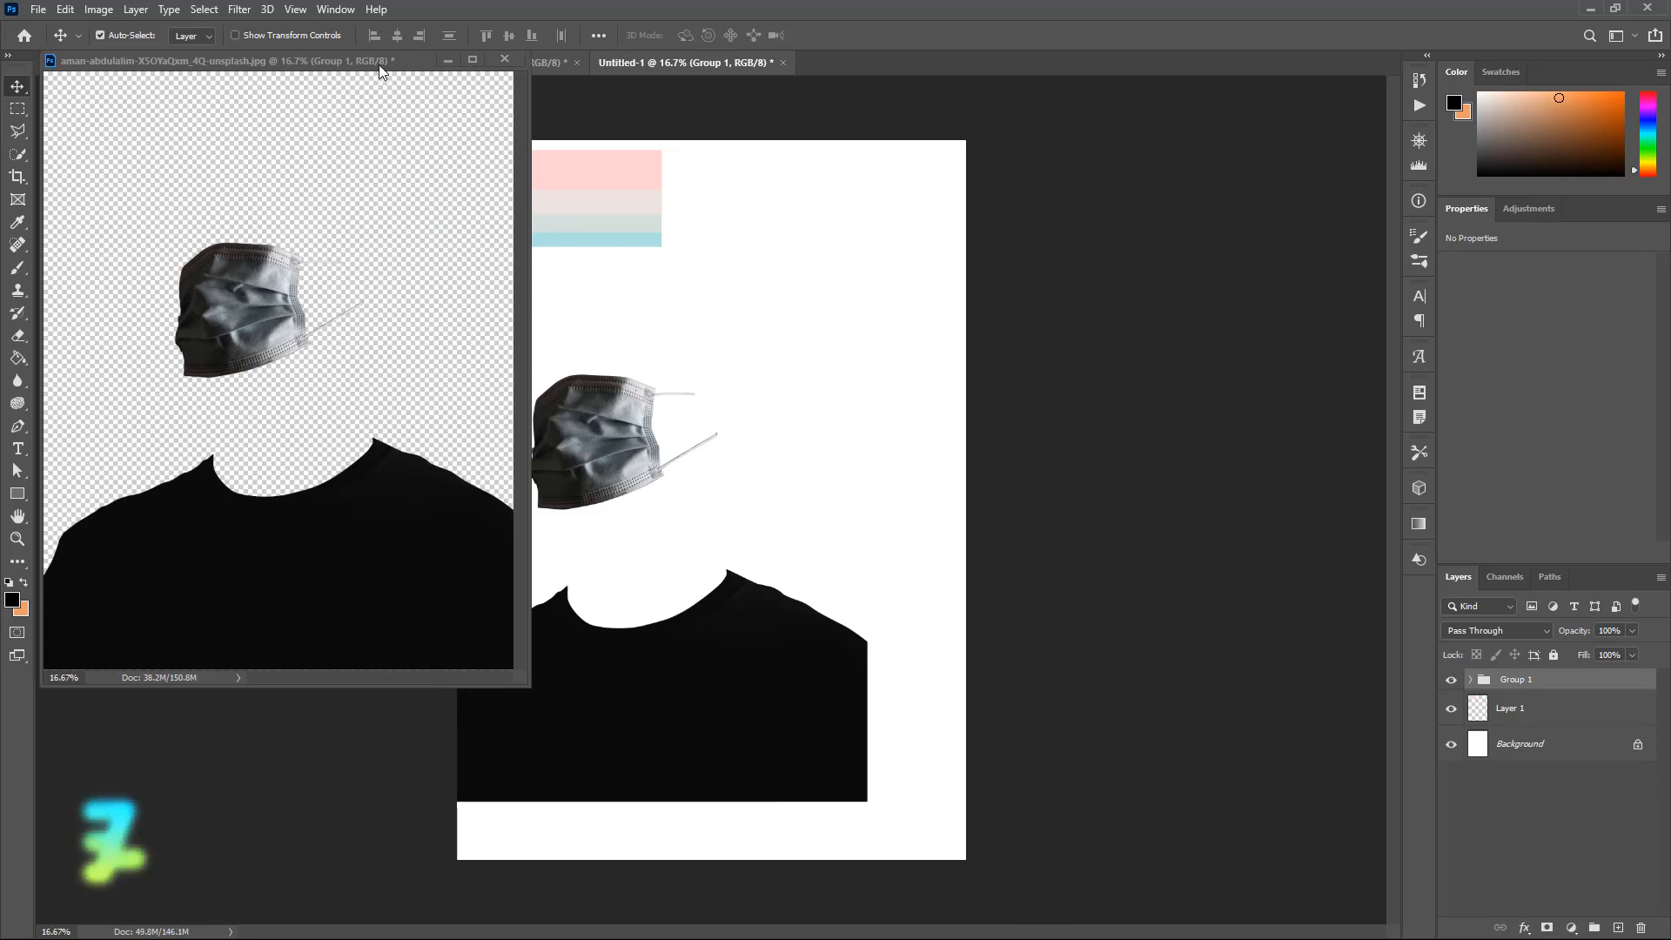
left_click_drag(380, 61, 899, 66)
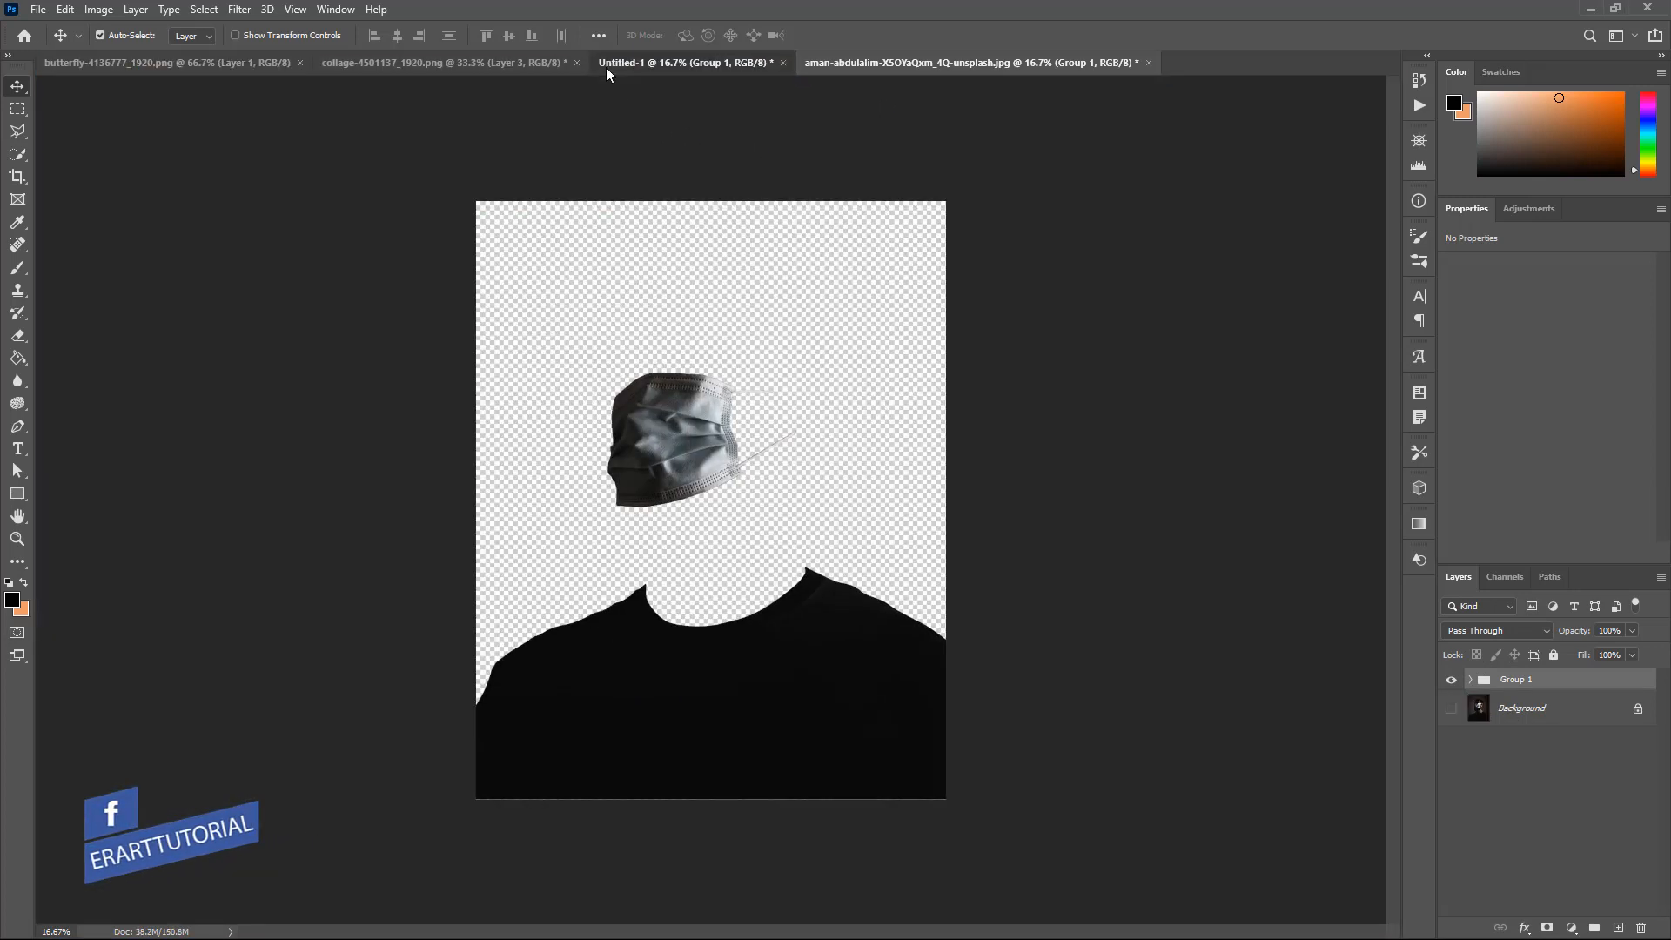
left_click(605, 66)
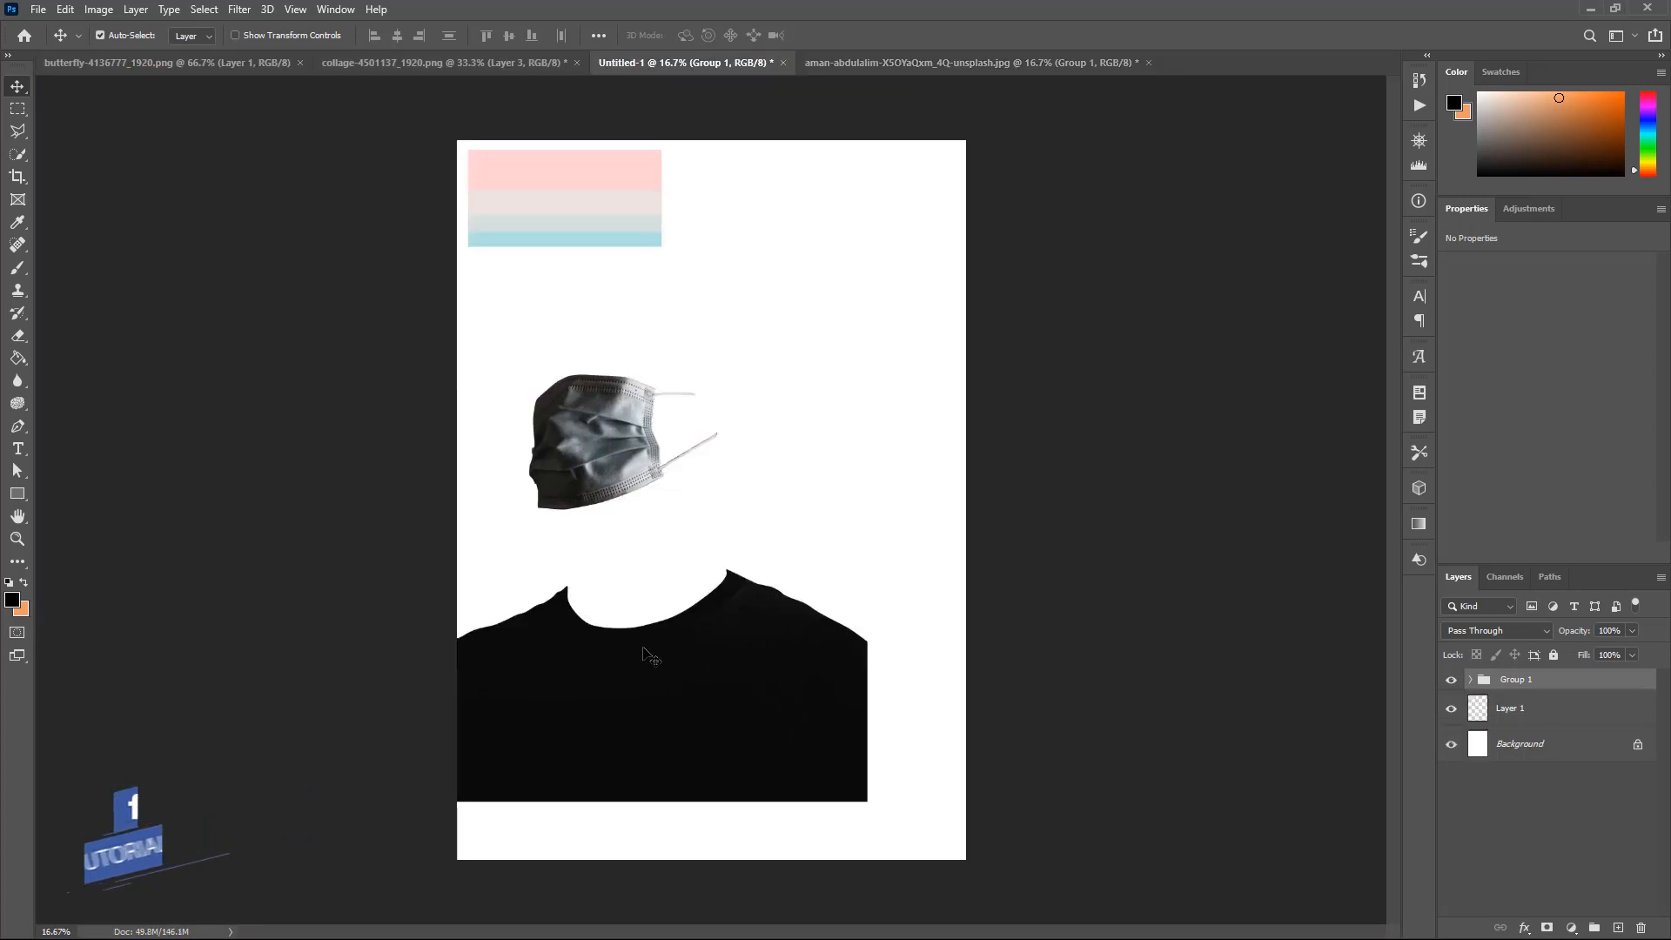
- Move the mask and T-shirt group to the page's bottom edge and scale it to about 111.5% so the shirt spans the page width
left_click_drag(645, 652, 818, 736)
key("ctrl+z")
left_click(1477, 680)
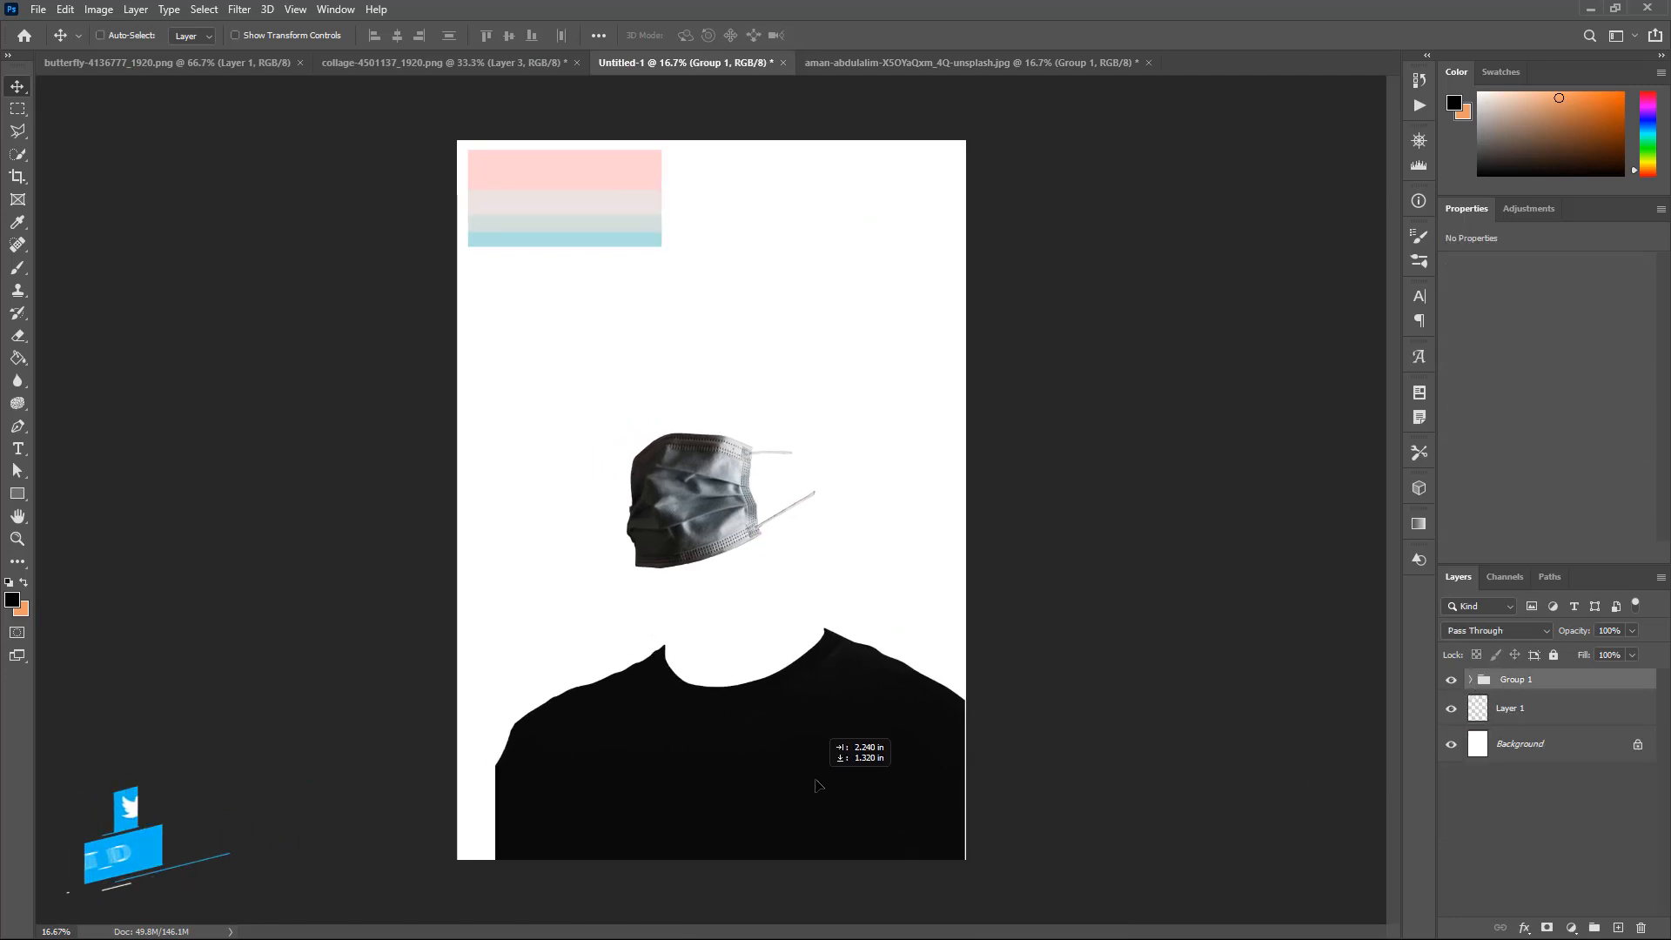
key("ctrl+t")
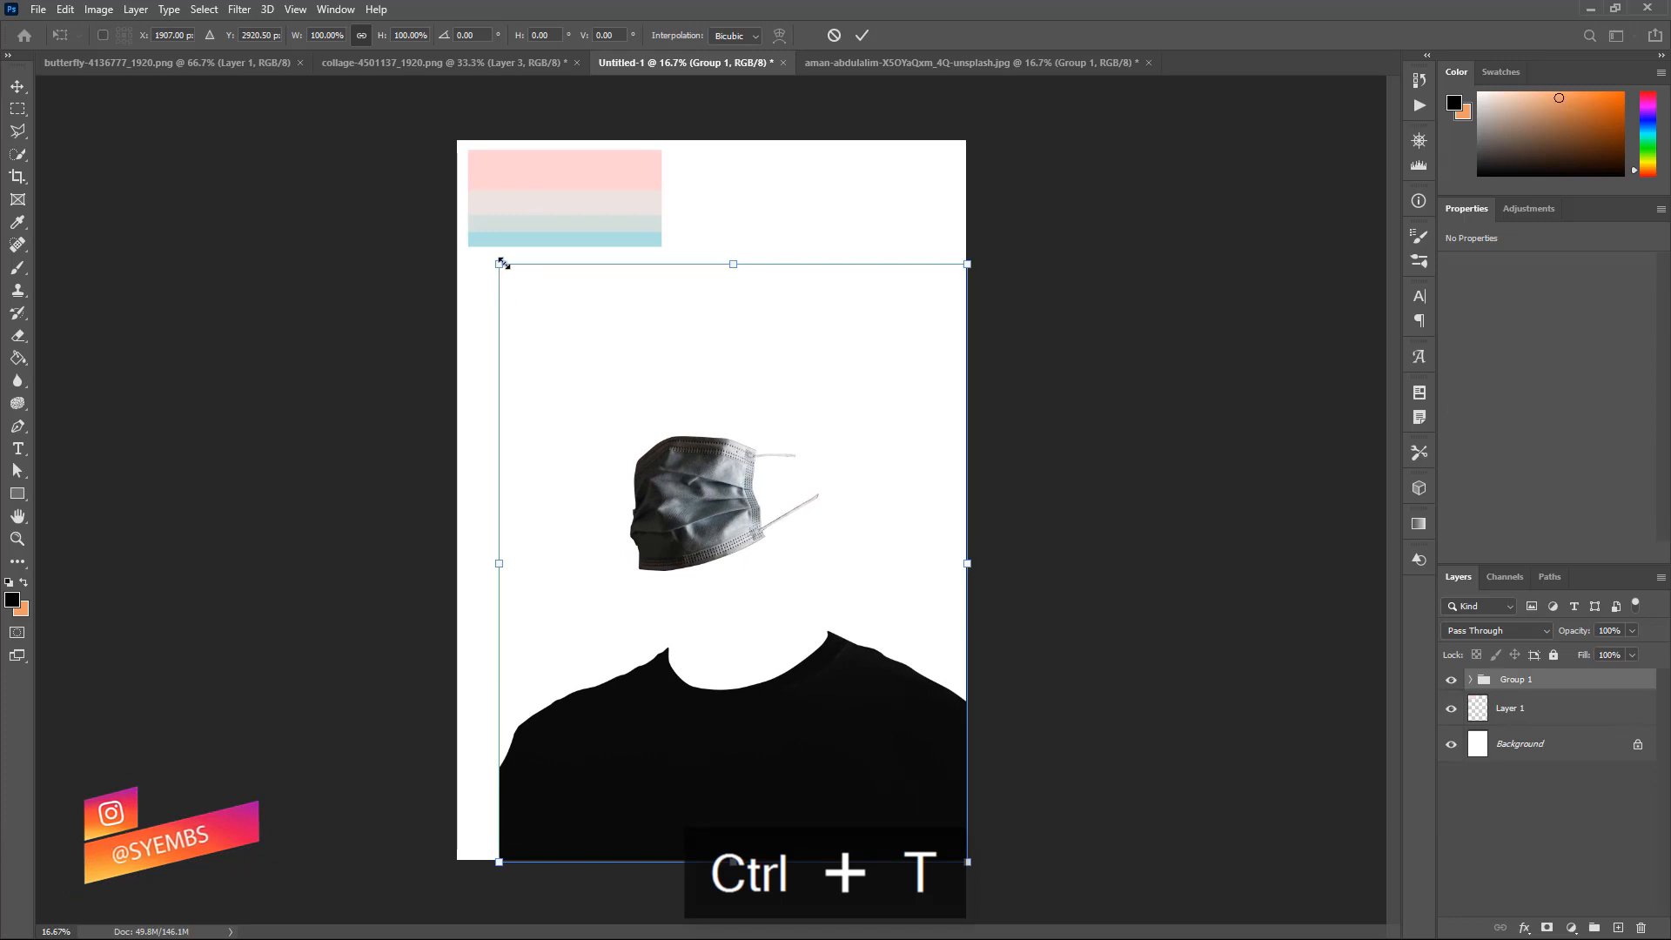
left_click_drag(498, 260, 444, 228)
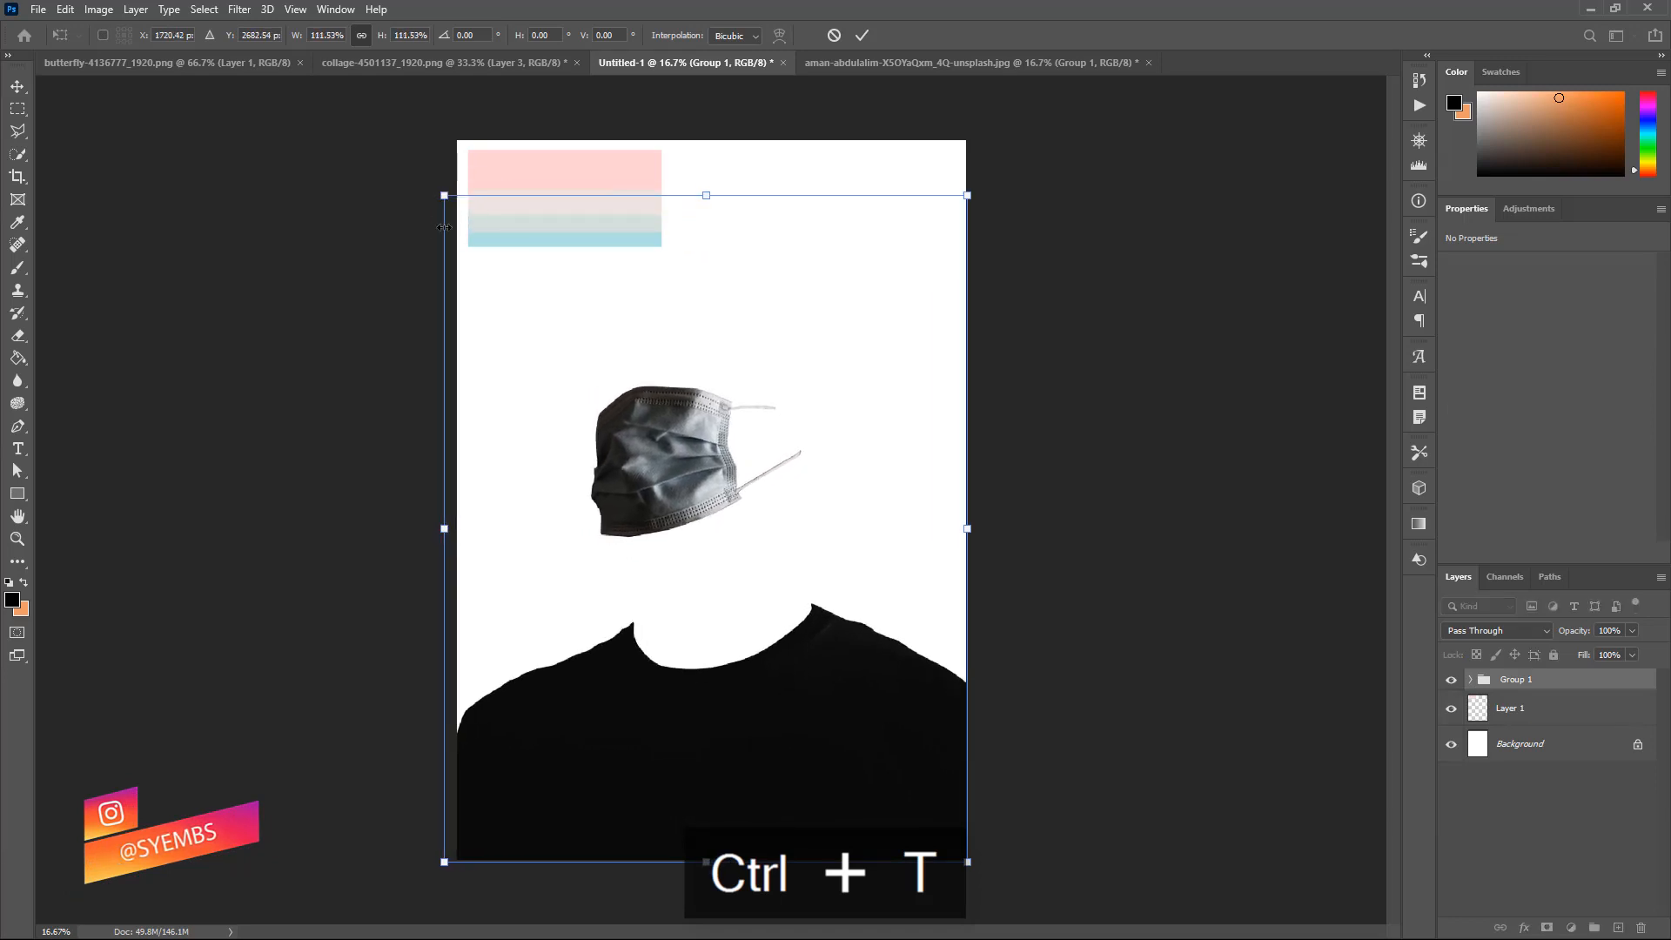
left_click(18, 87)
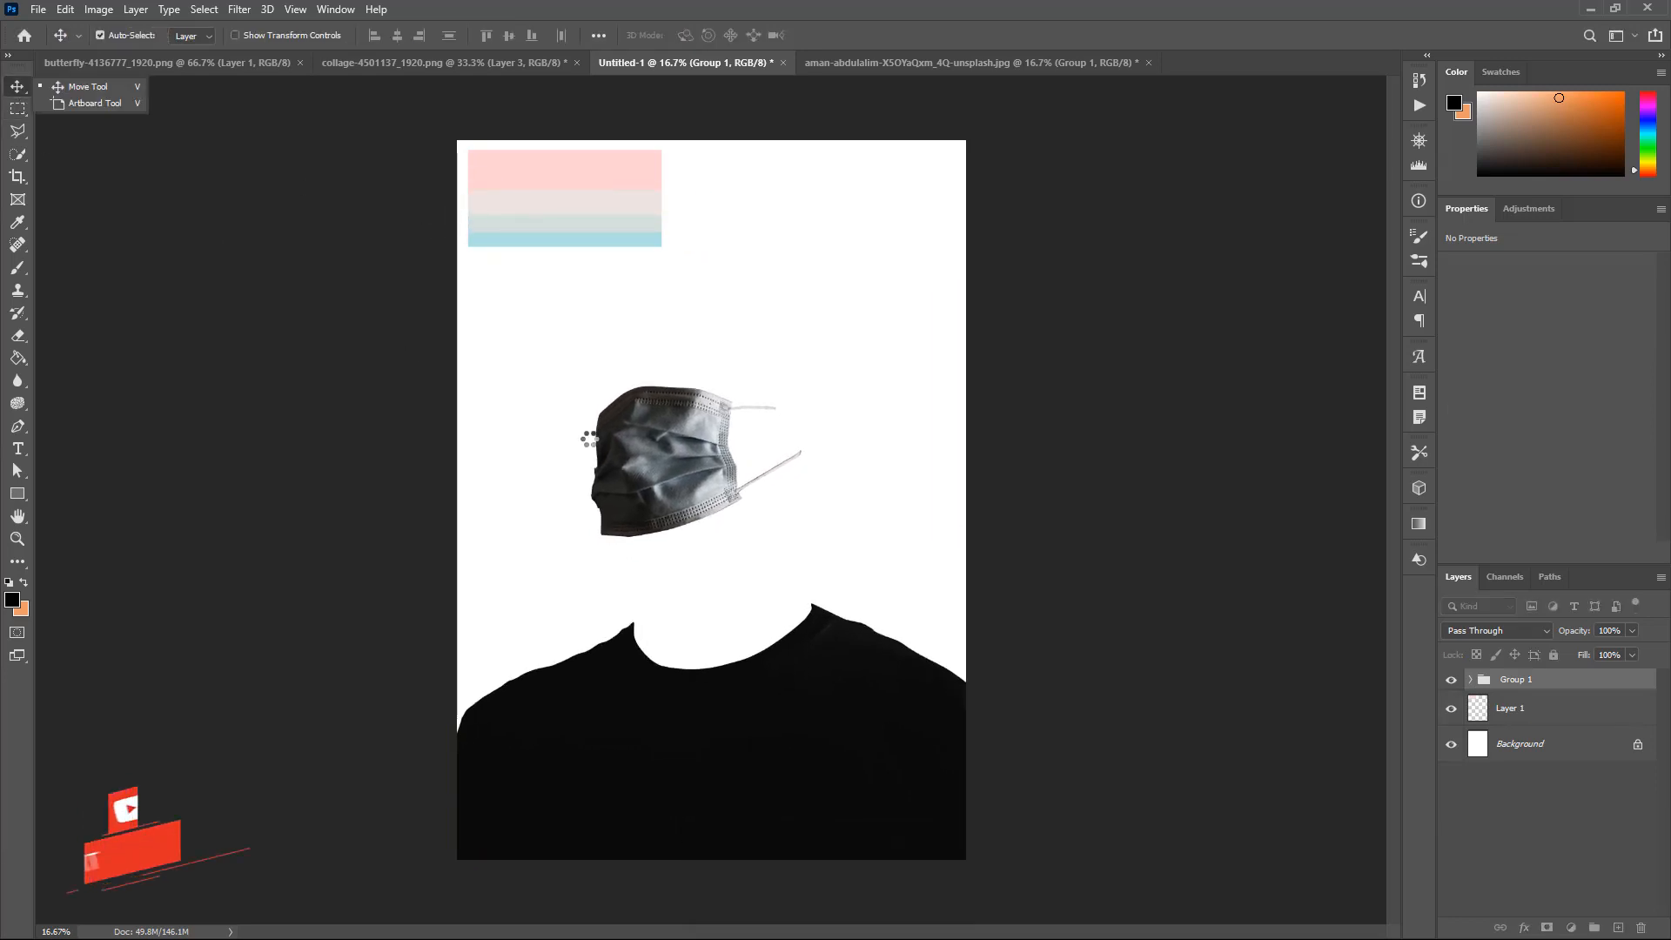
- Add a new empty layer directly above the Background layer and activate the Gradient tool
left_click(1537, 742)
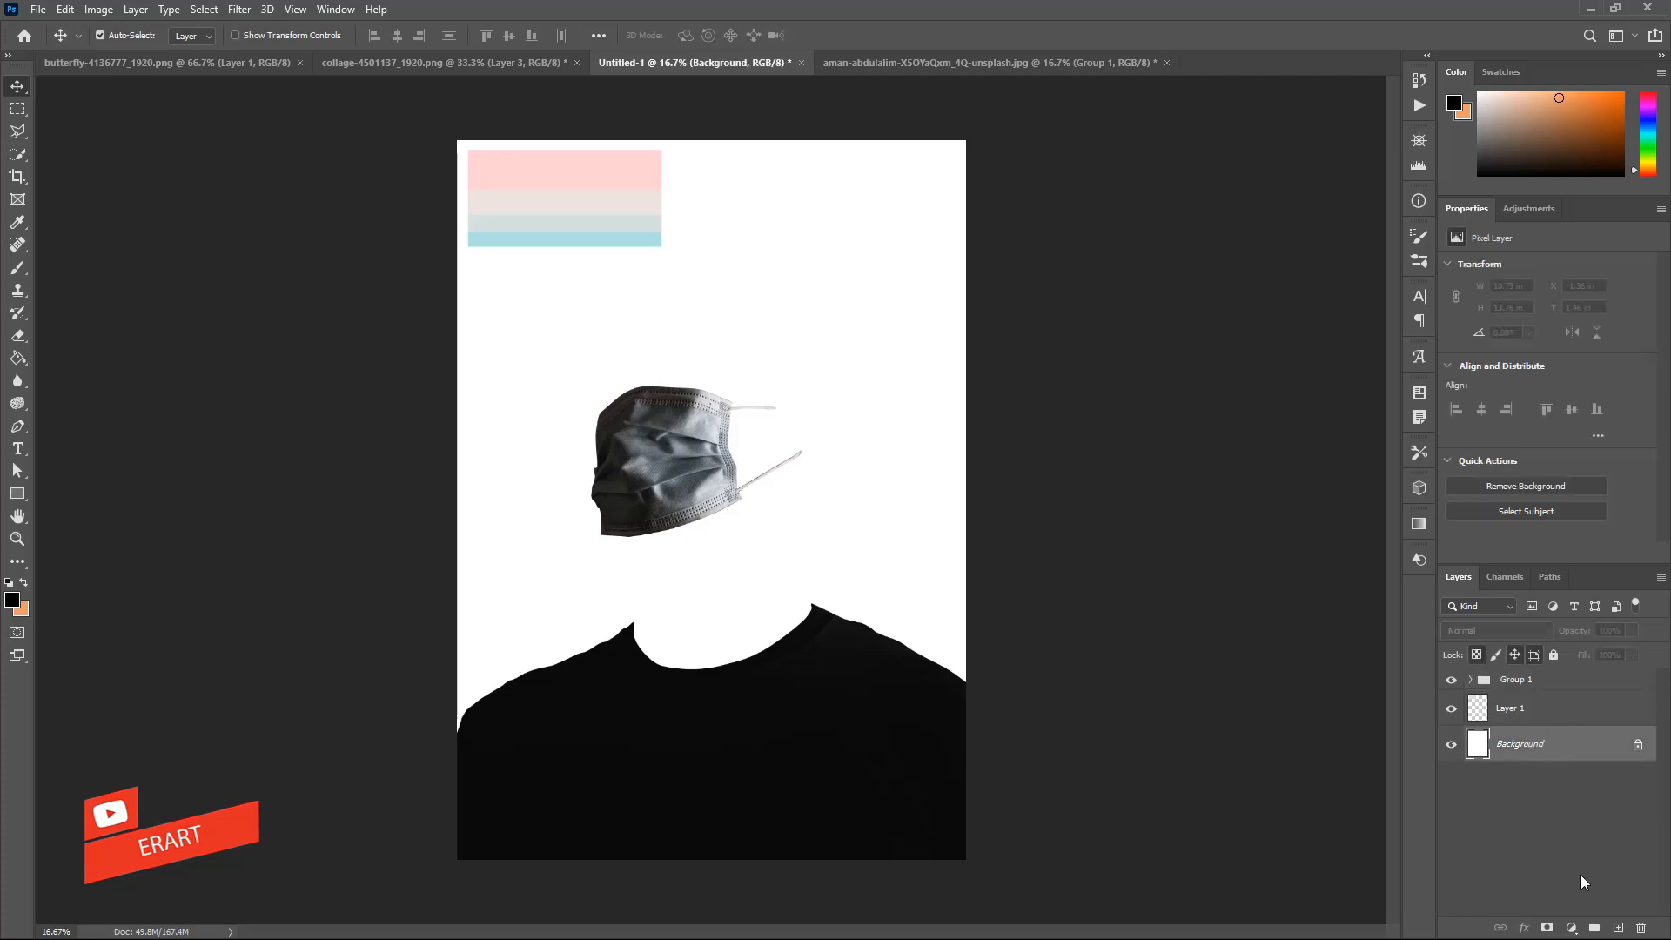
left_click(1618, 927)
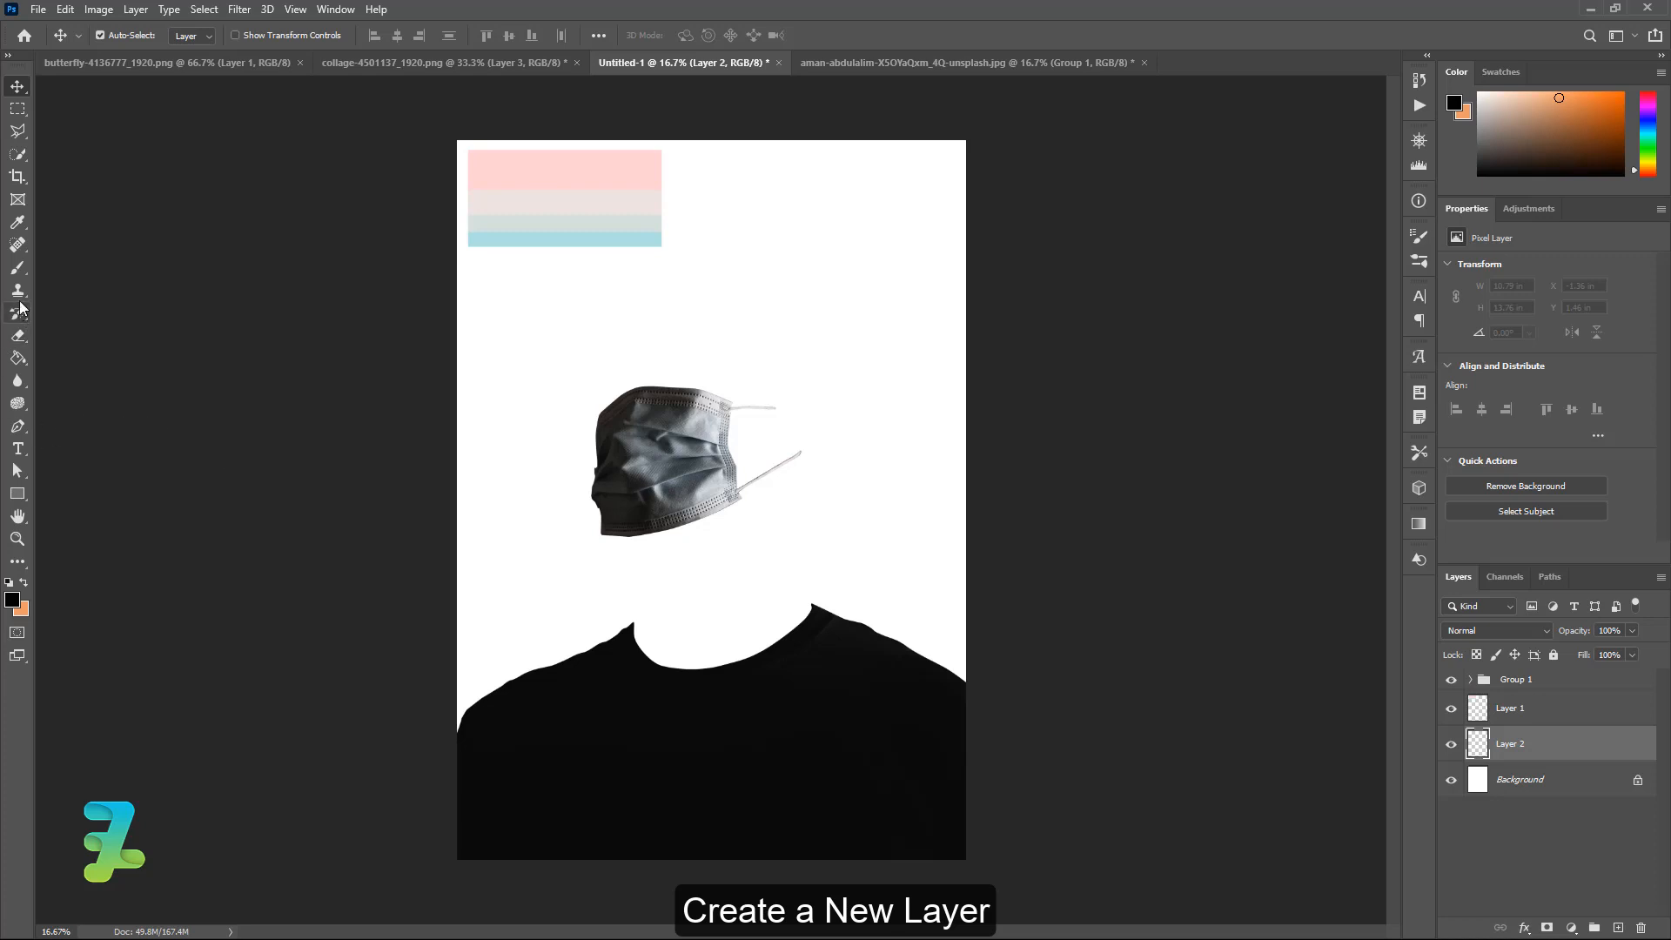
right_click(12, 366)
left_click(87, 359)
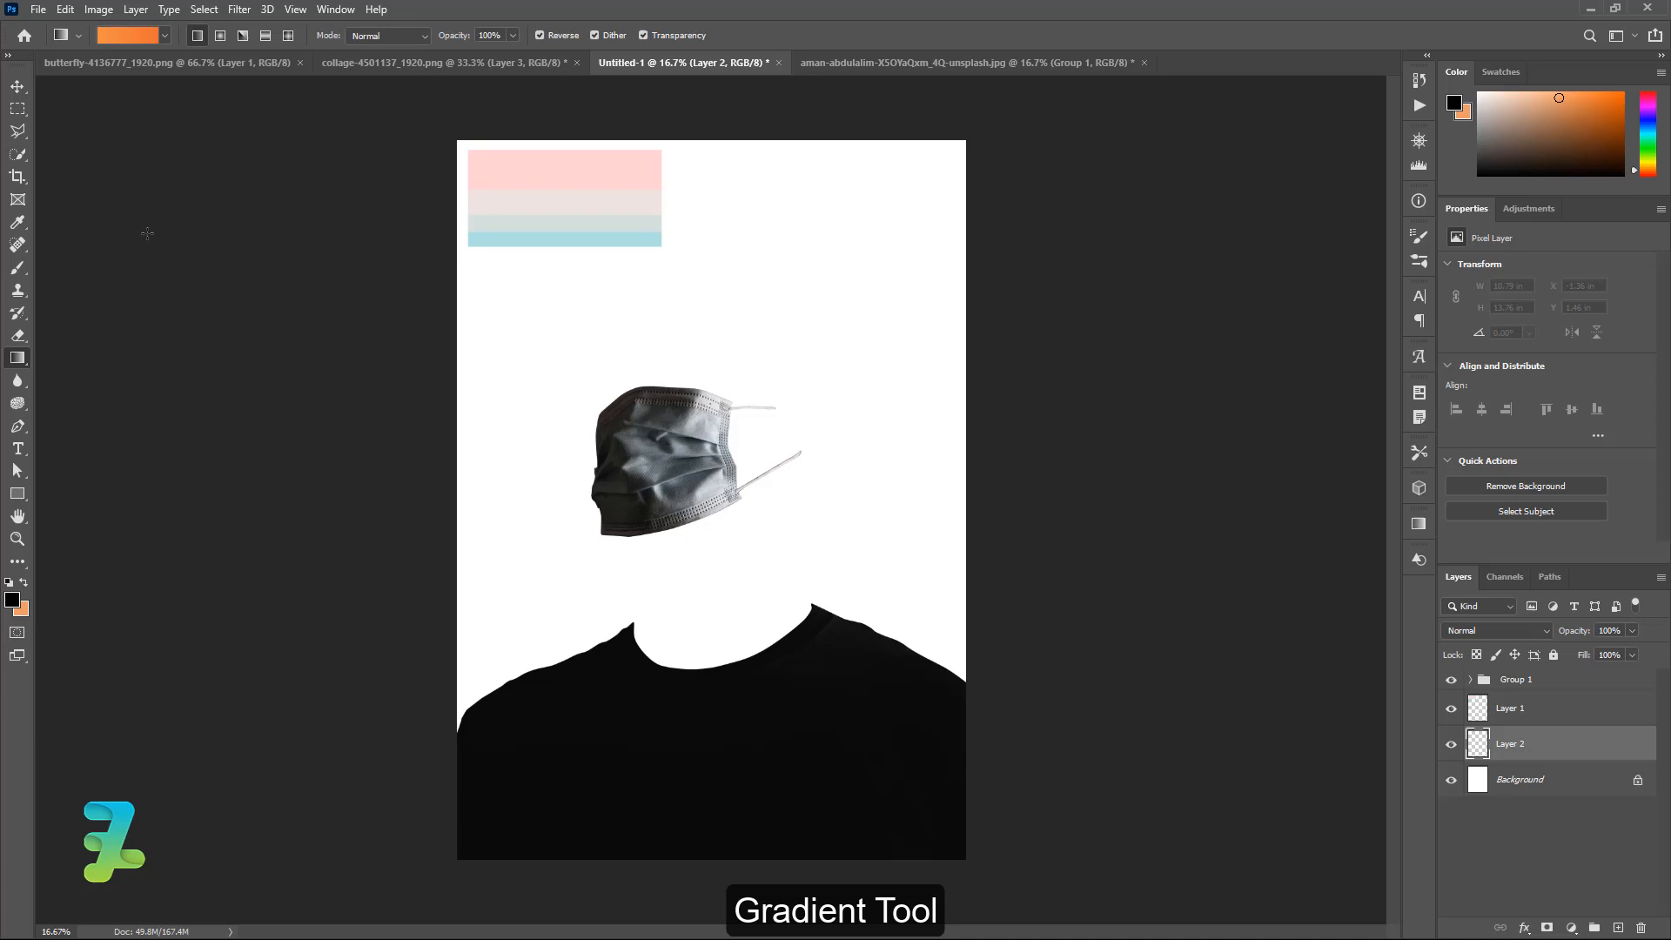
- Set the gradient's starting colour stop to the palette's light blue, #aee1e1
left_click(128, 35)
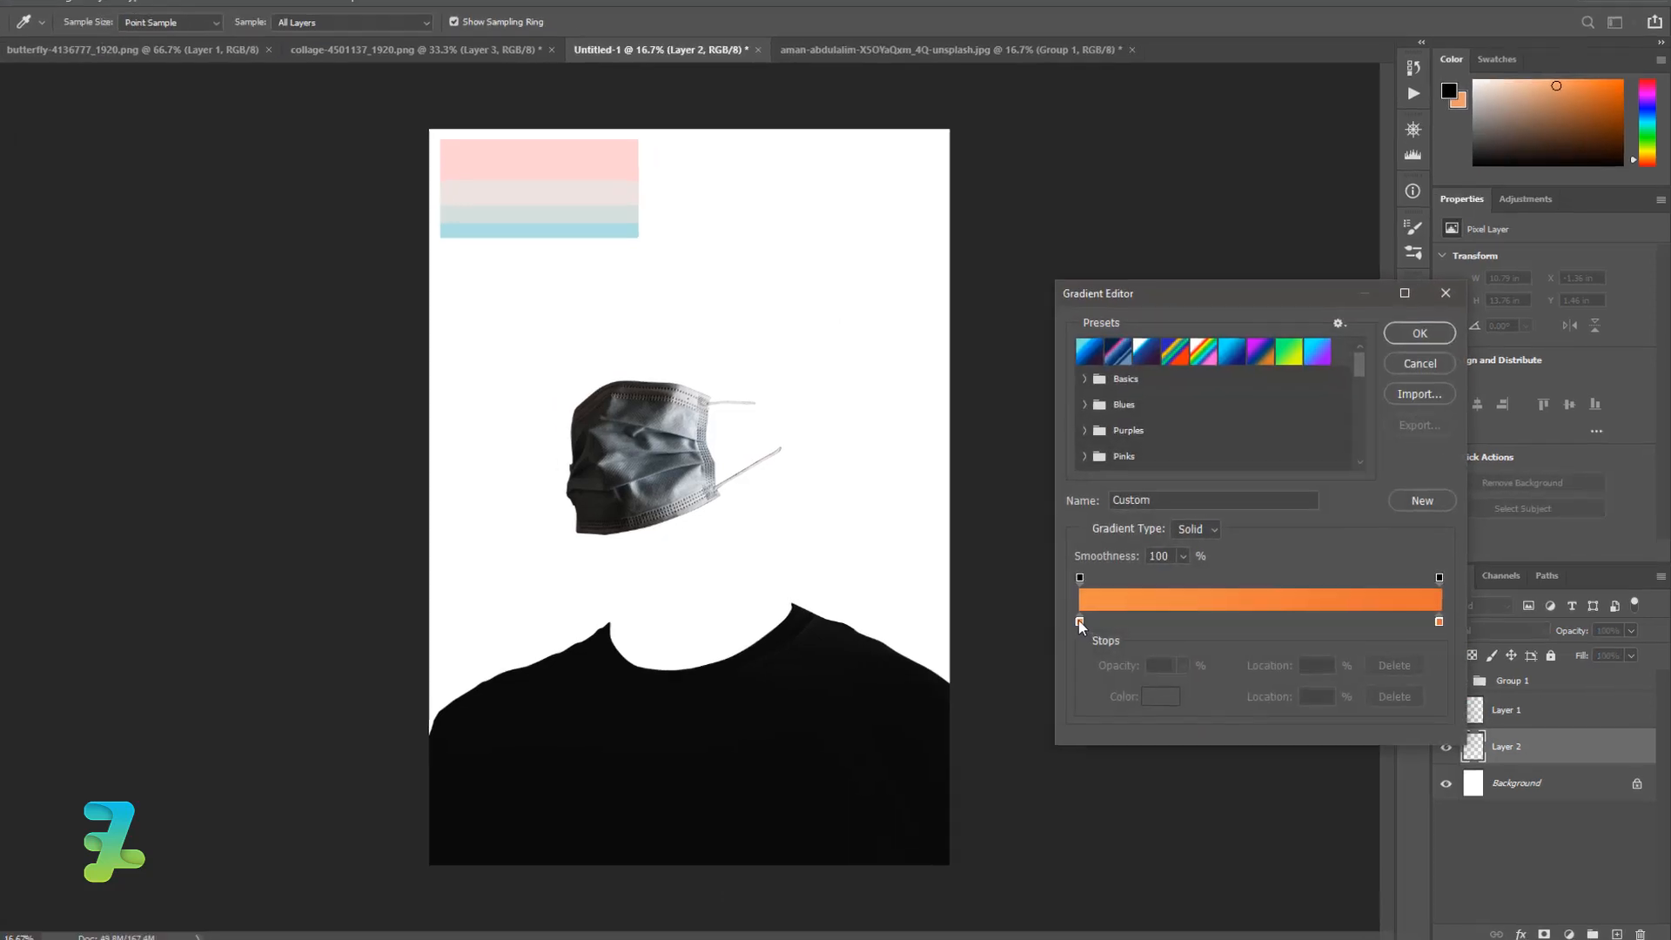
double_click(1093, 622)
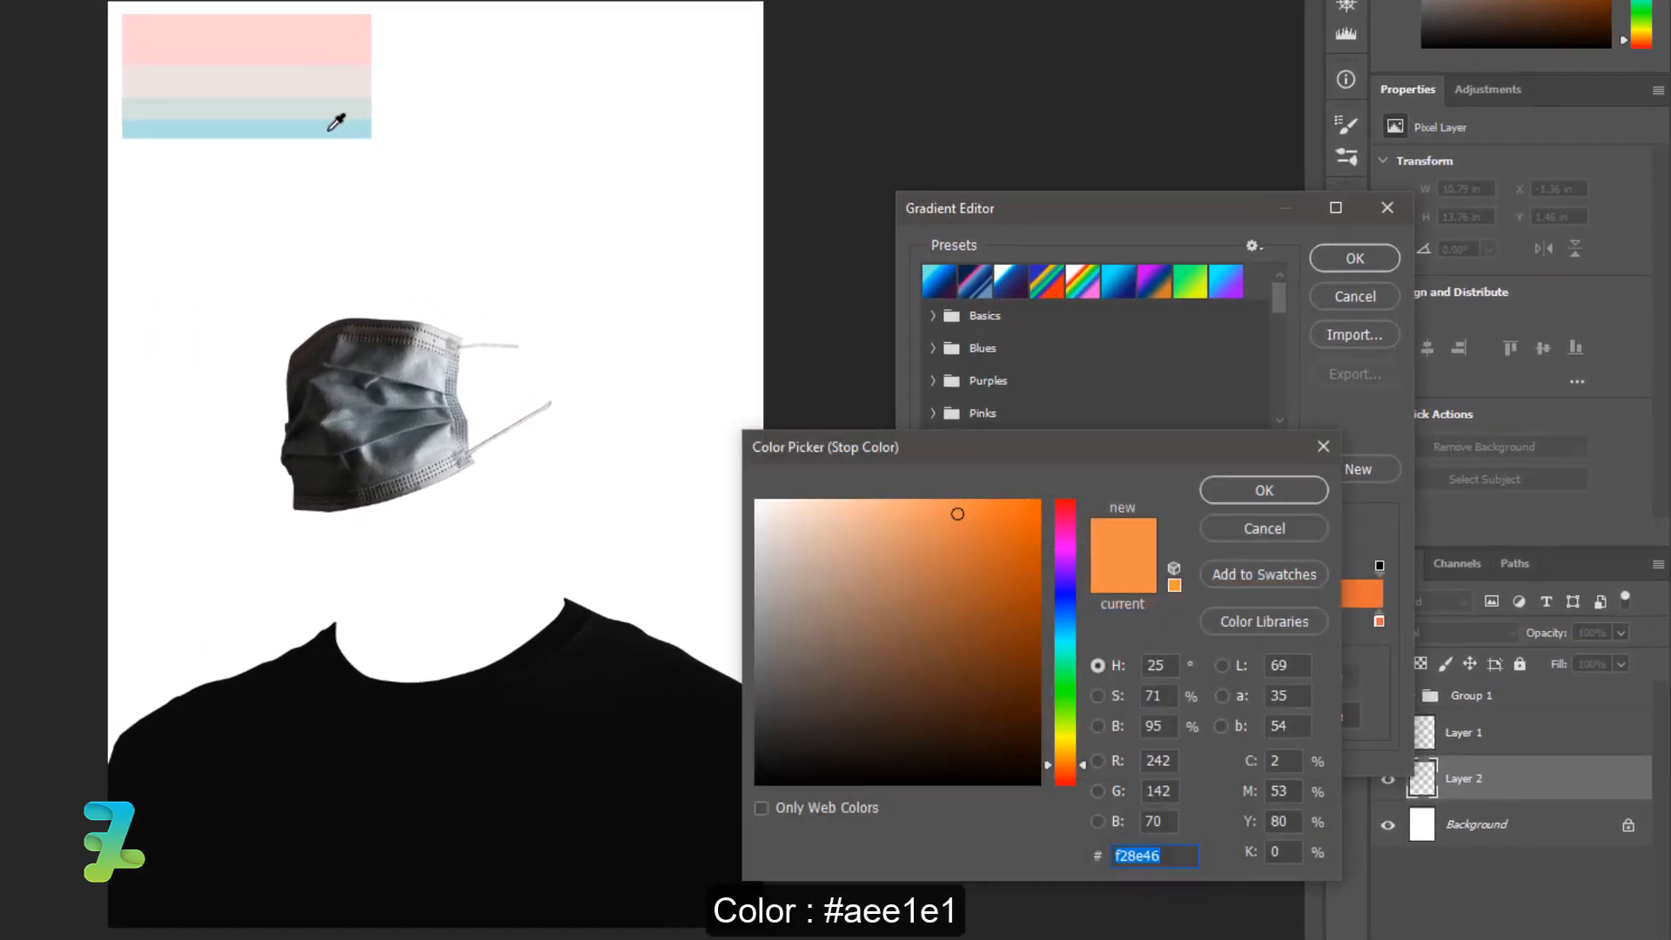
left_click(329, 130)
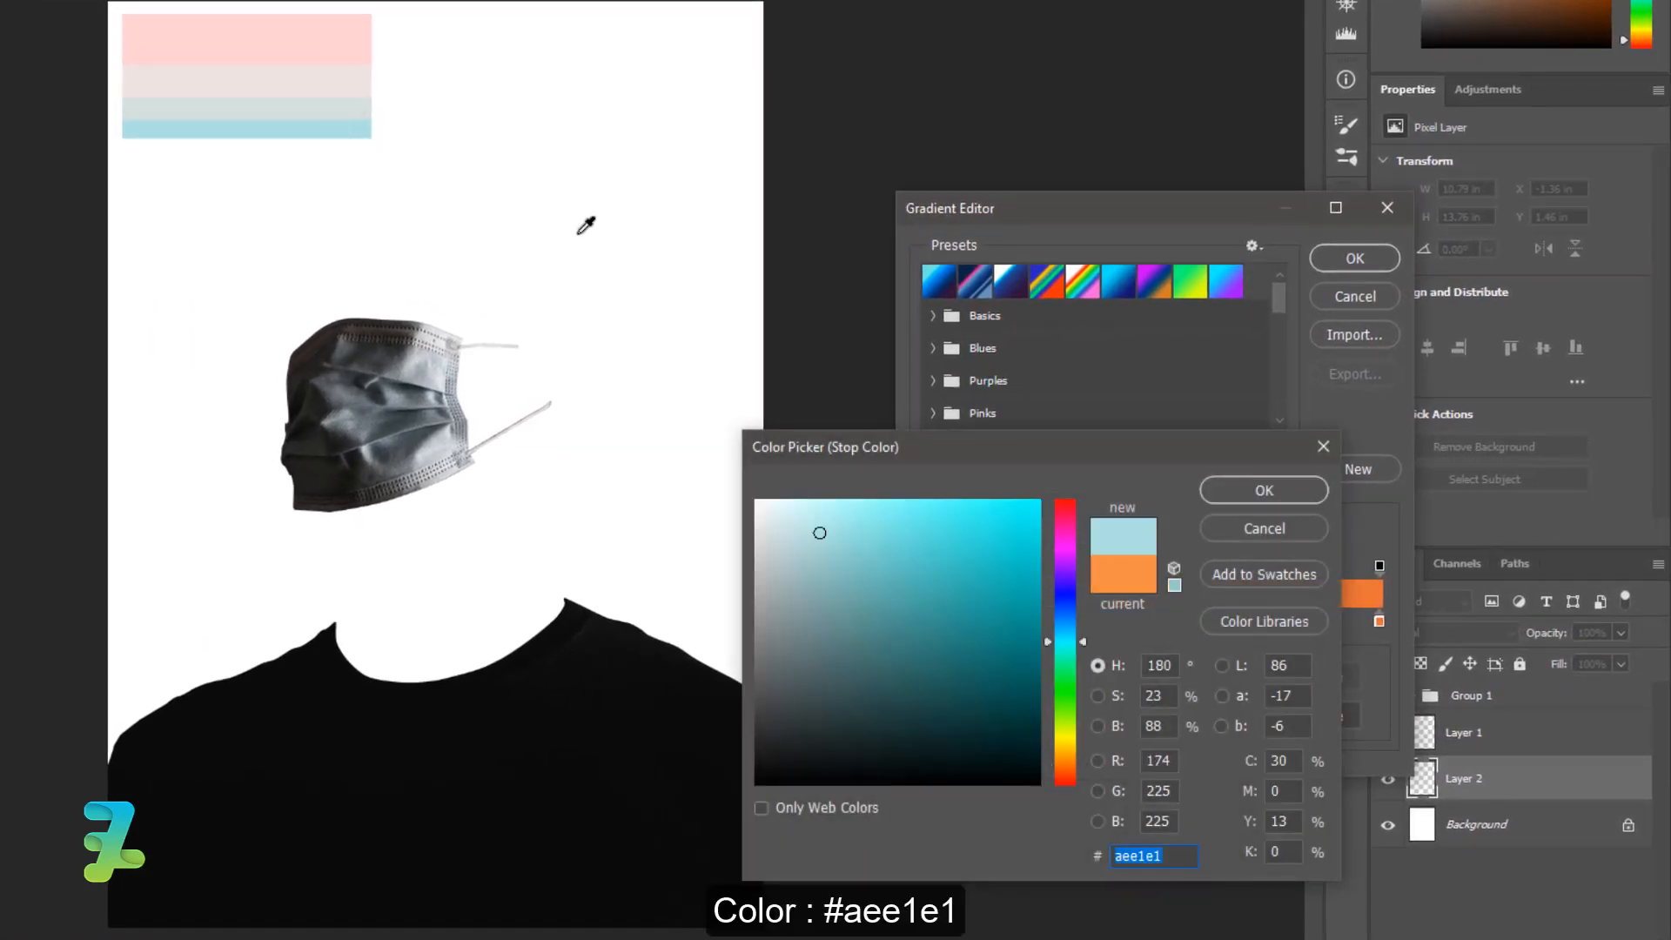
left_click(1272, 494)
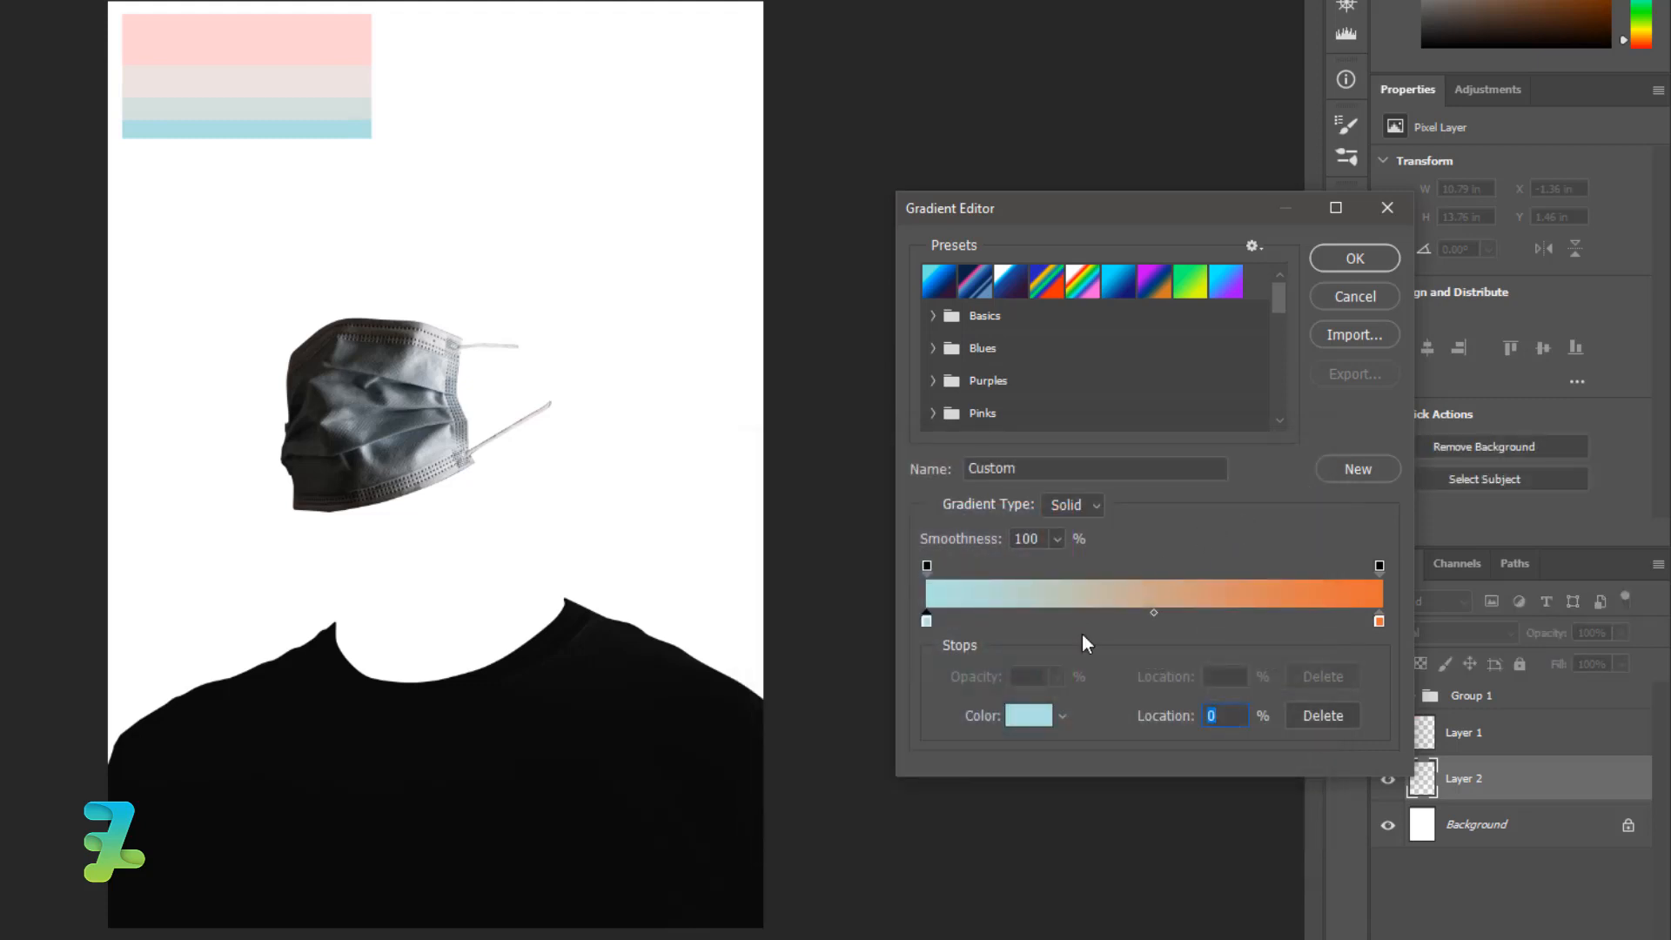
- Add a gradient colour stop at 30% and give it the palette's grey-green, #d3e0dc
left_click(1030, 622)
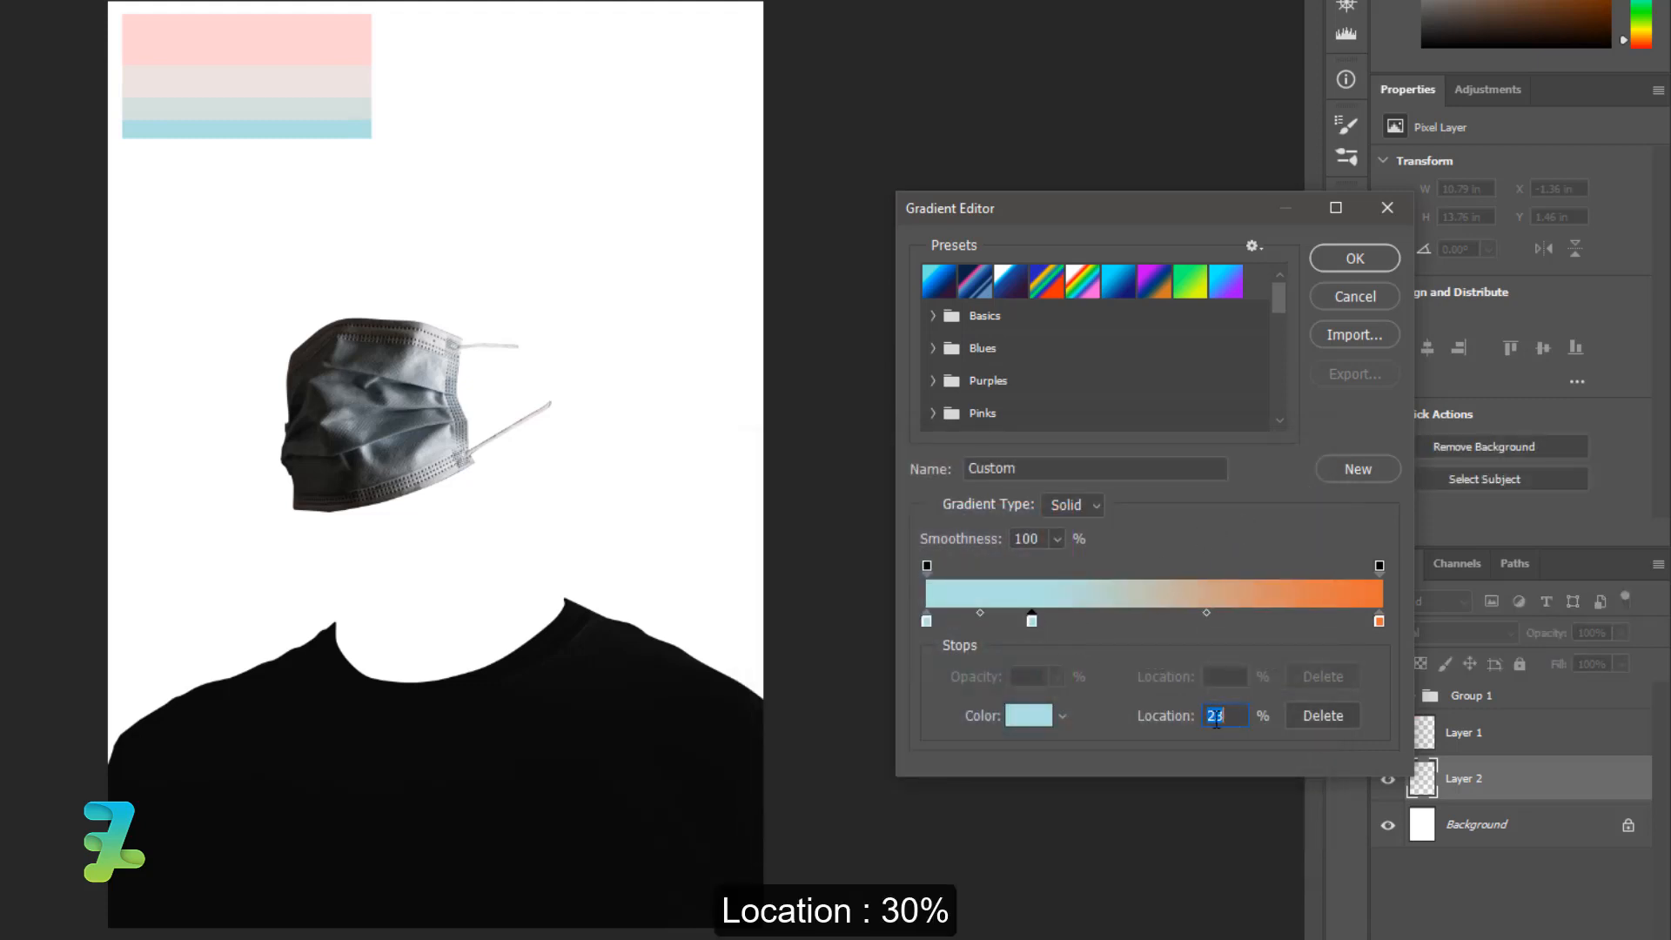
type("30")
double_click(1062, 620)
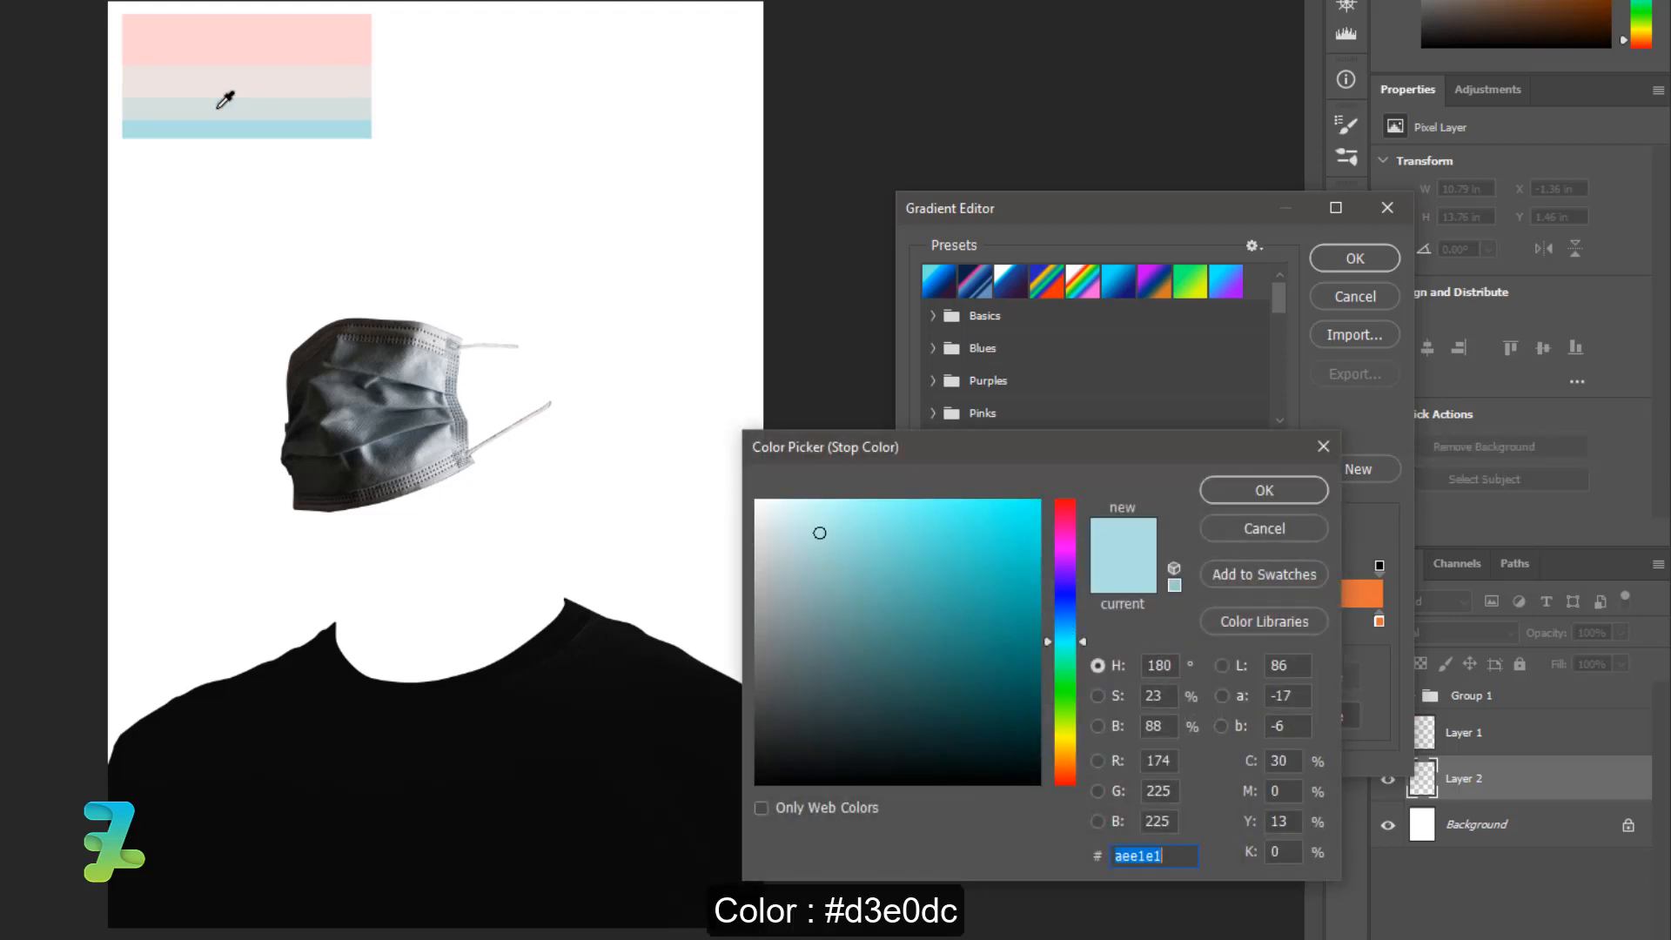
left_click(218, 108)
left_click(1218, 494)
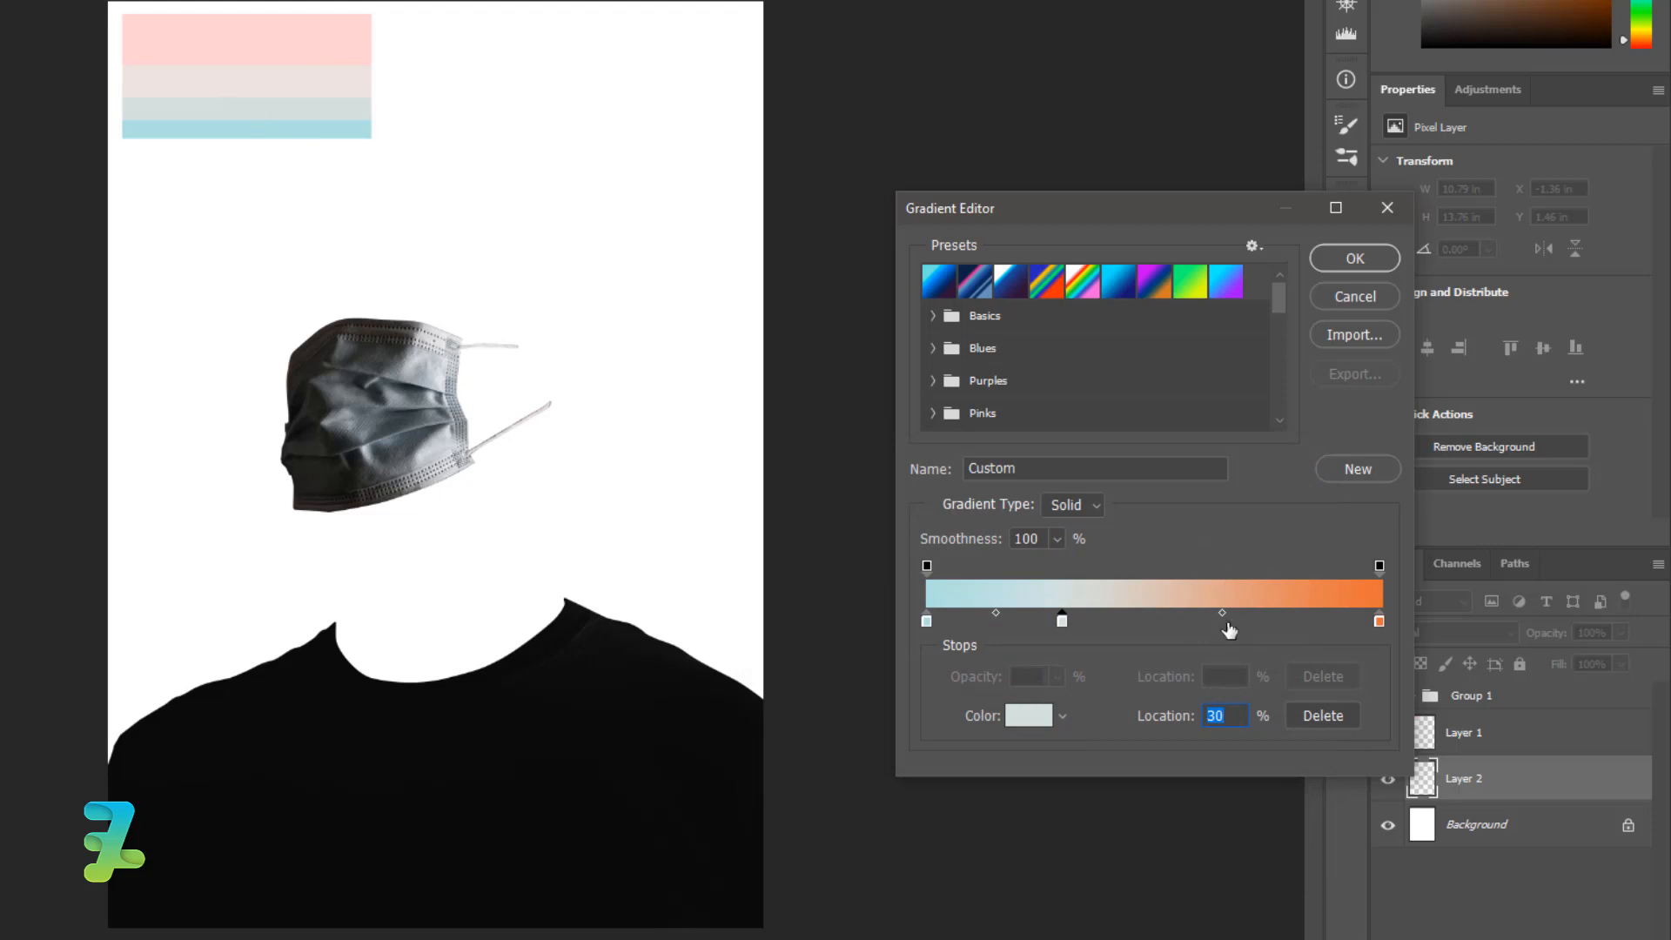
- Add another gradient colour stop at 65% and give it the palette's pale beige, #ece2e1
left_click(1222, 614)
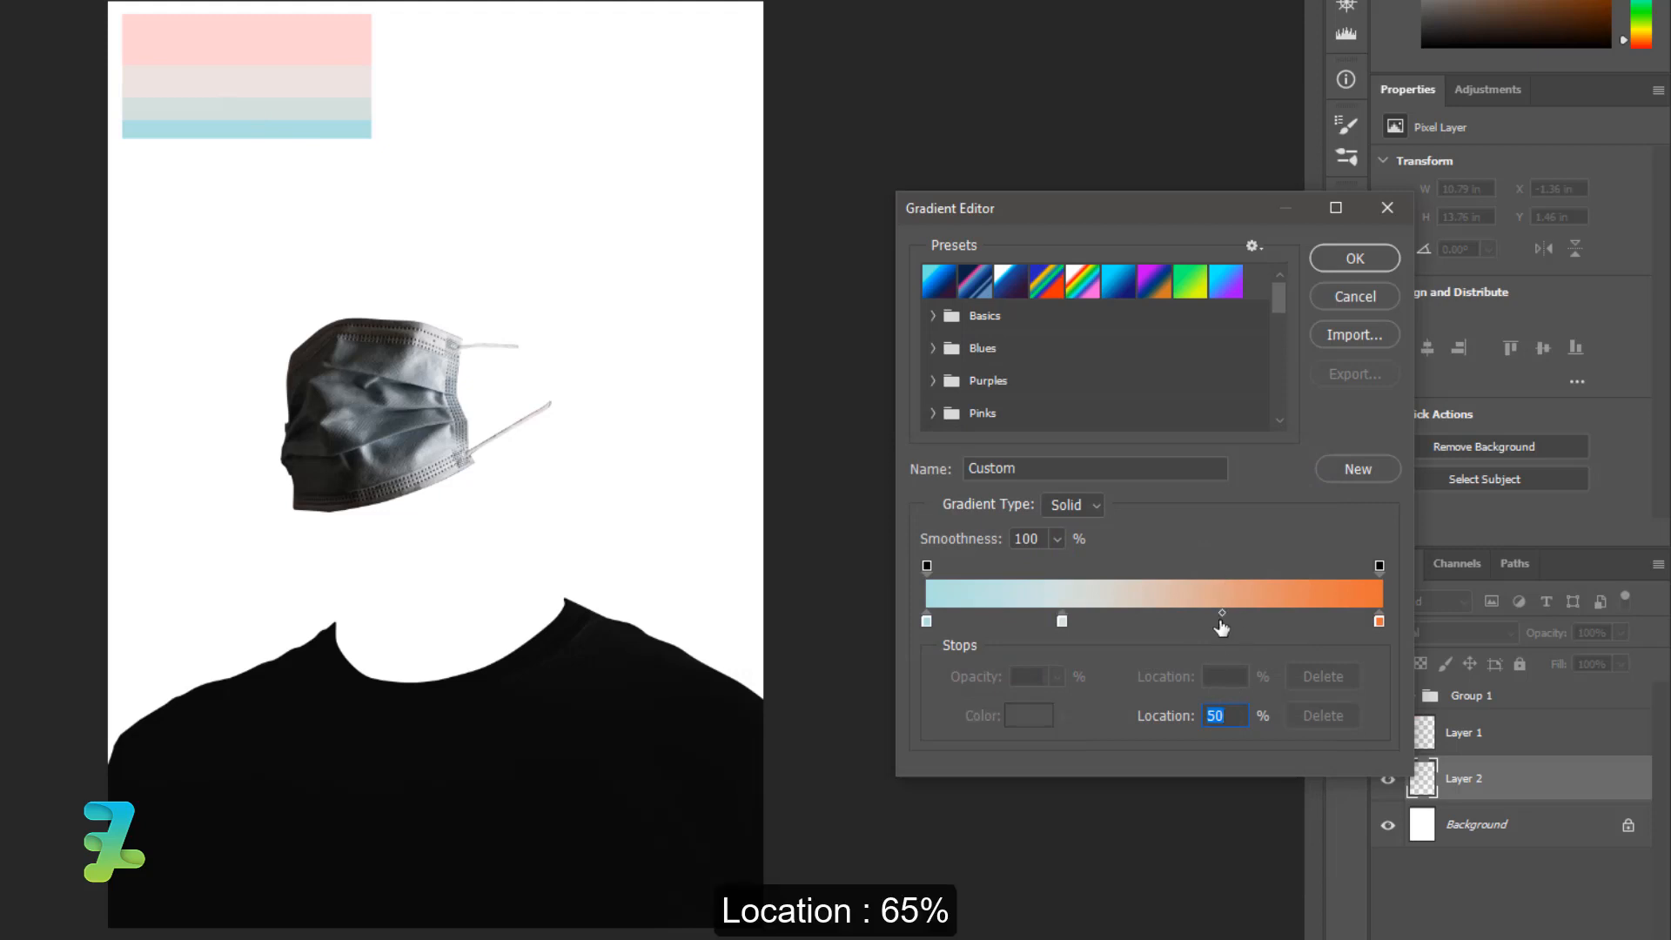
left_click(1219, 620)
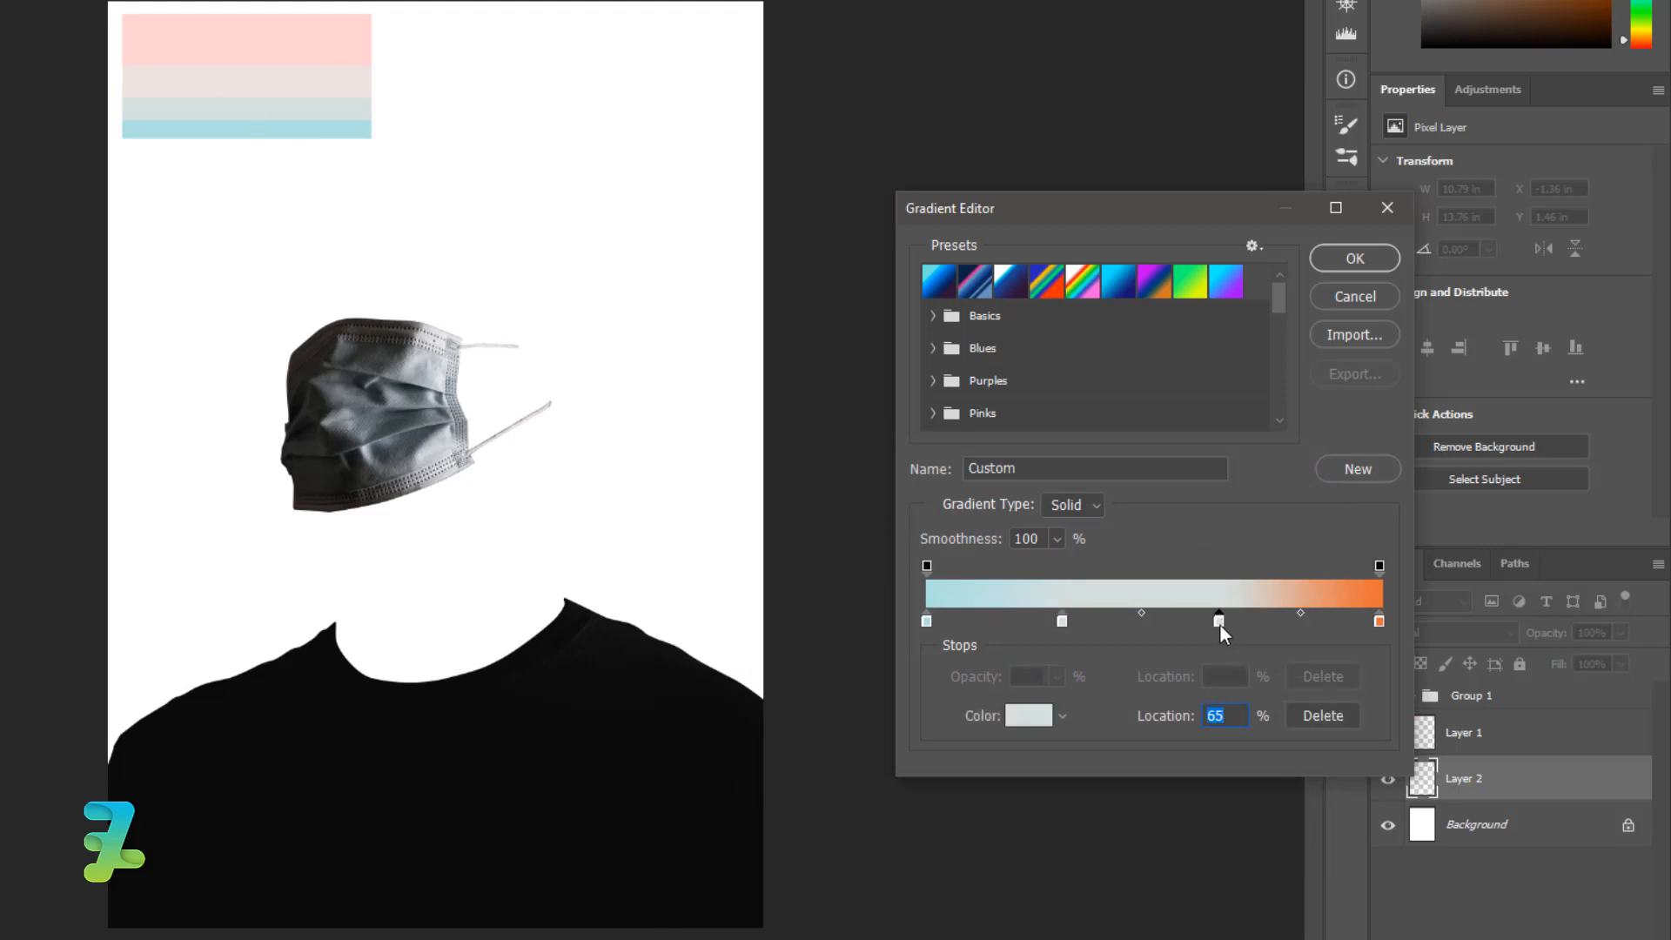
double_click(1220, 622)
left_click(305, 72)
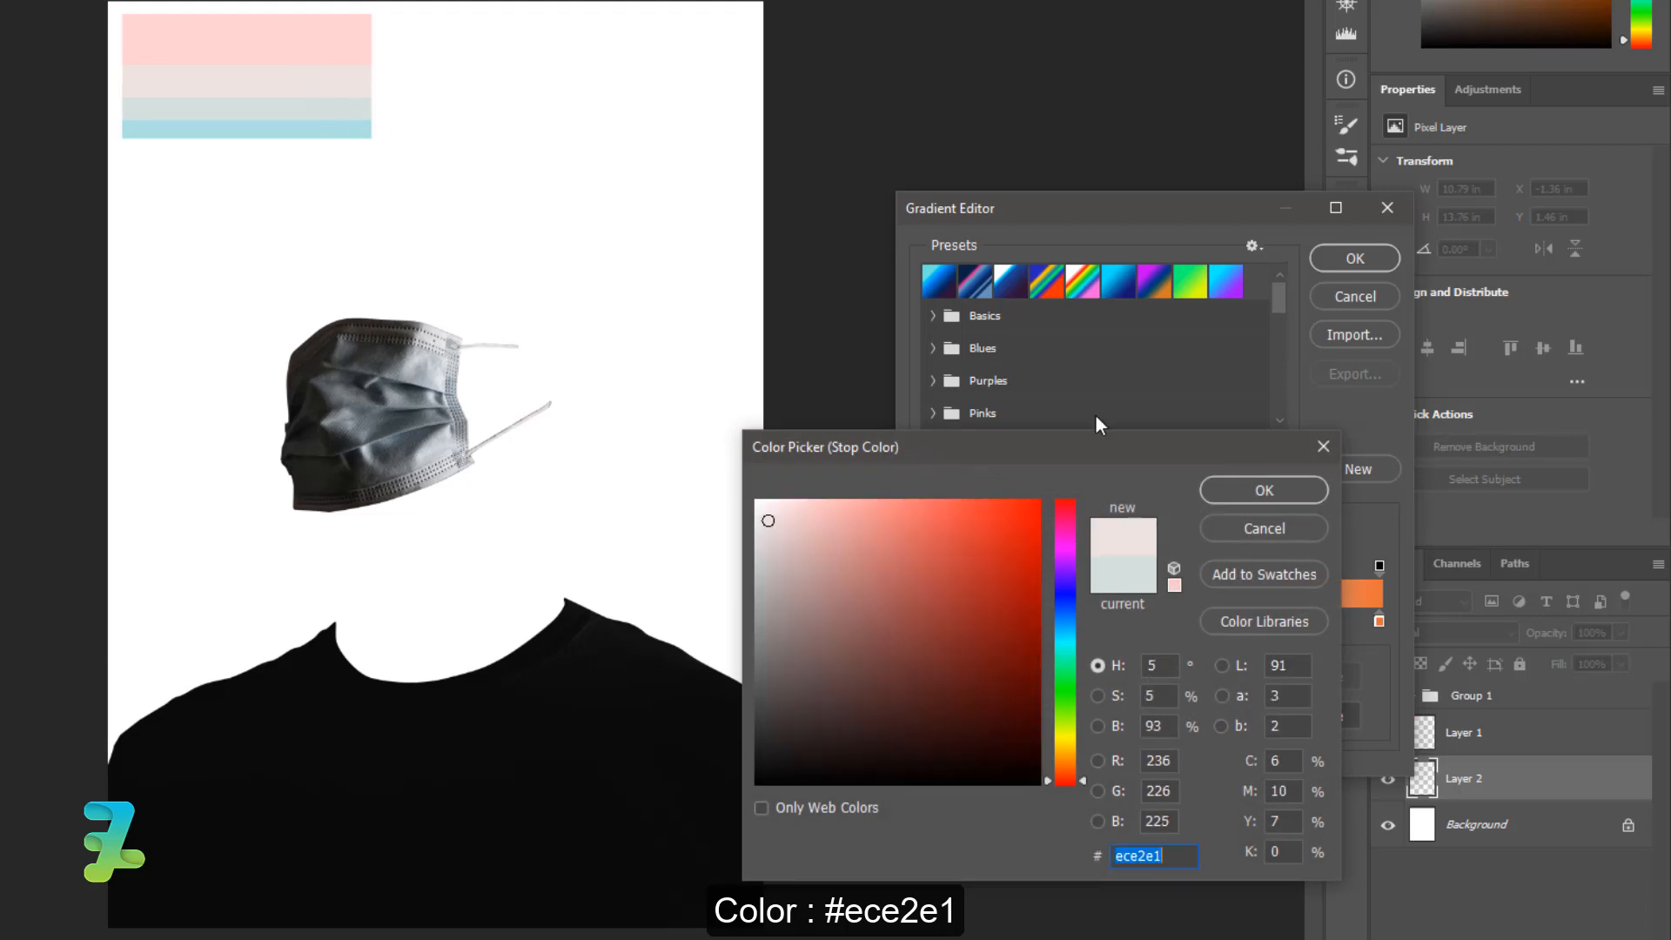
left_click(1295, 496)
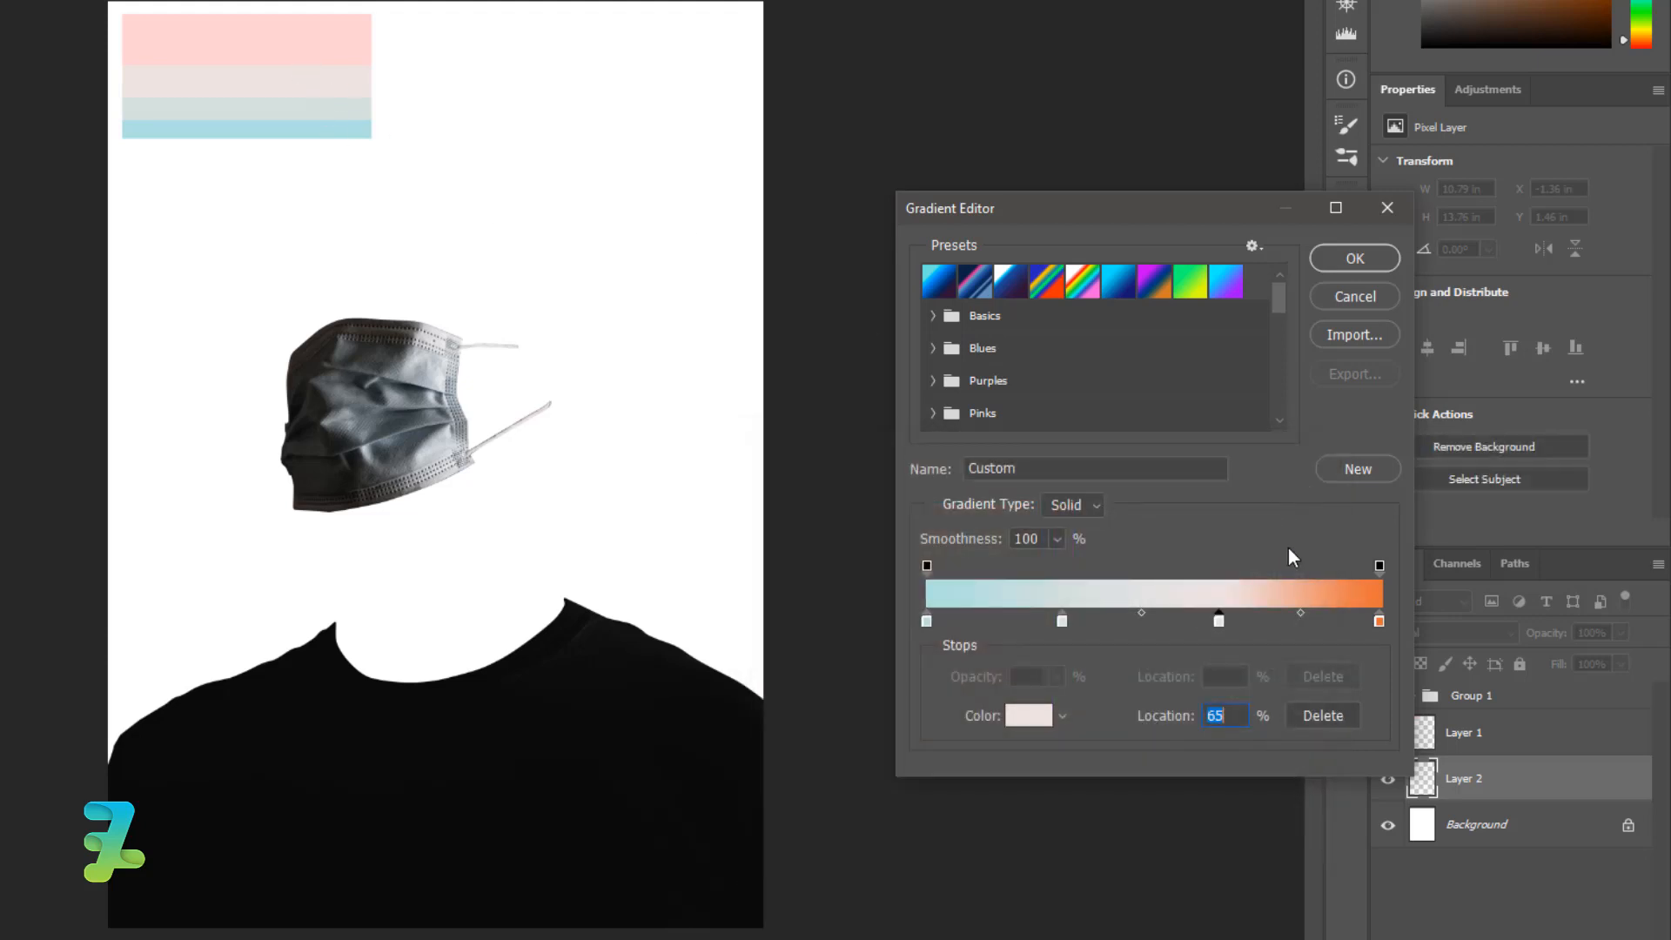
- Set the gradient's end stop to the palette's pink, #fcd1d1, and fill the new layer with it vertically, pink above and blue below
double_click(1378, 621)
left_click(277, 48)
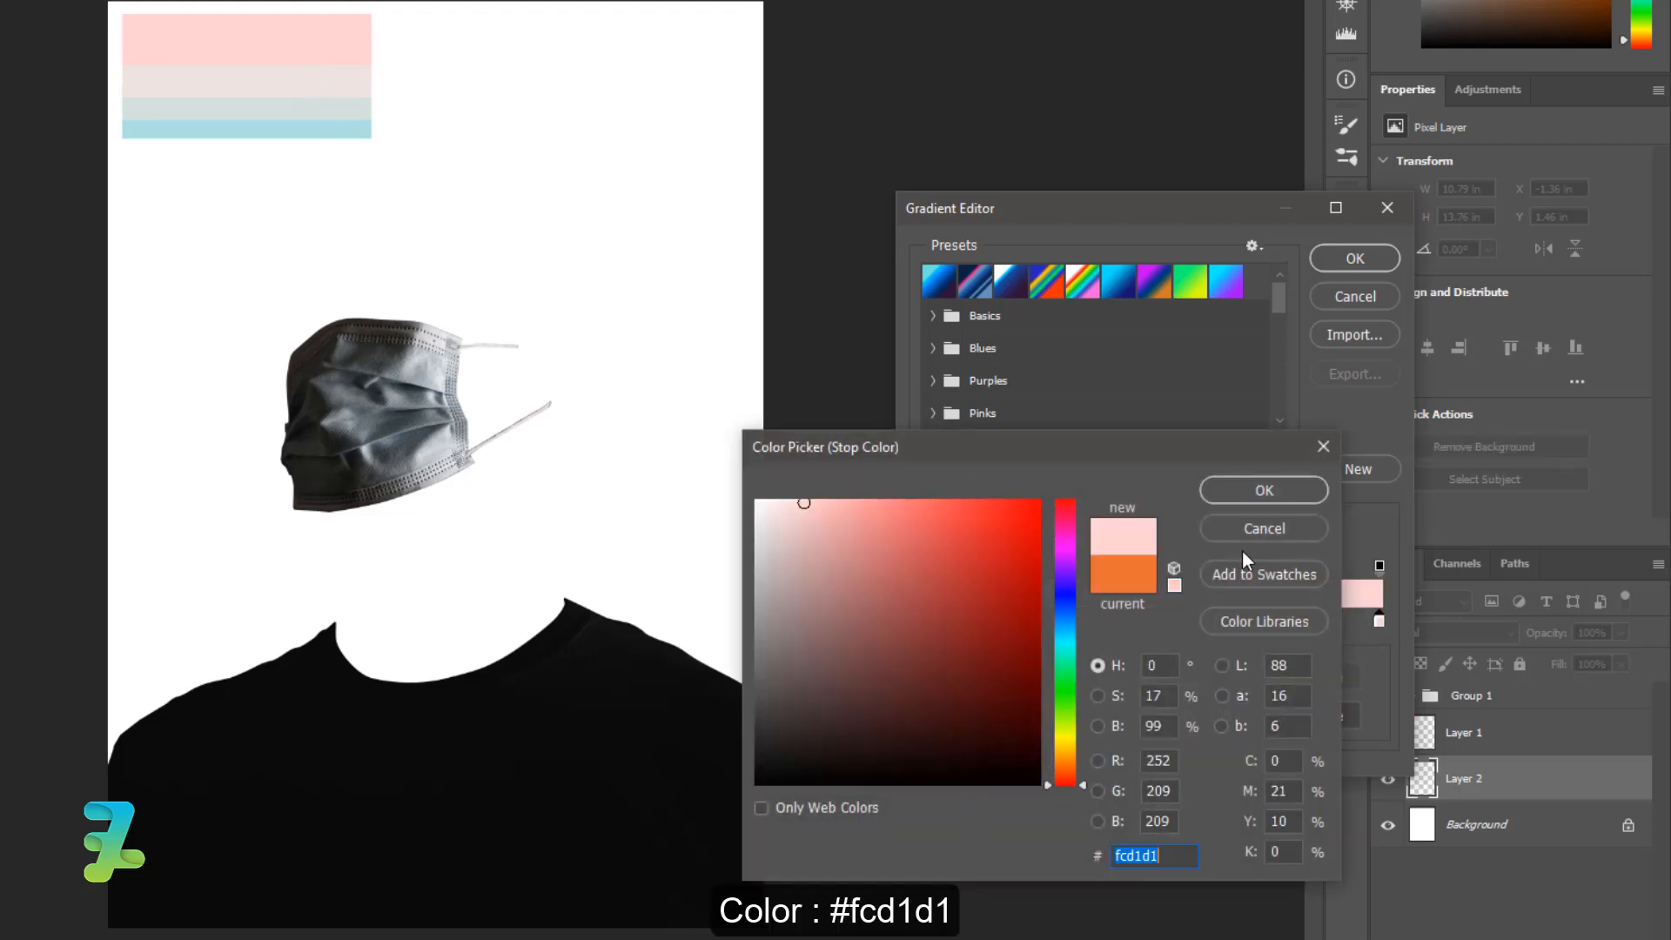
left_click(1282, 490)
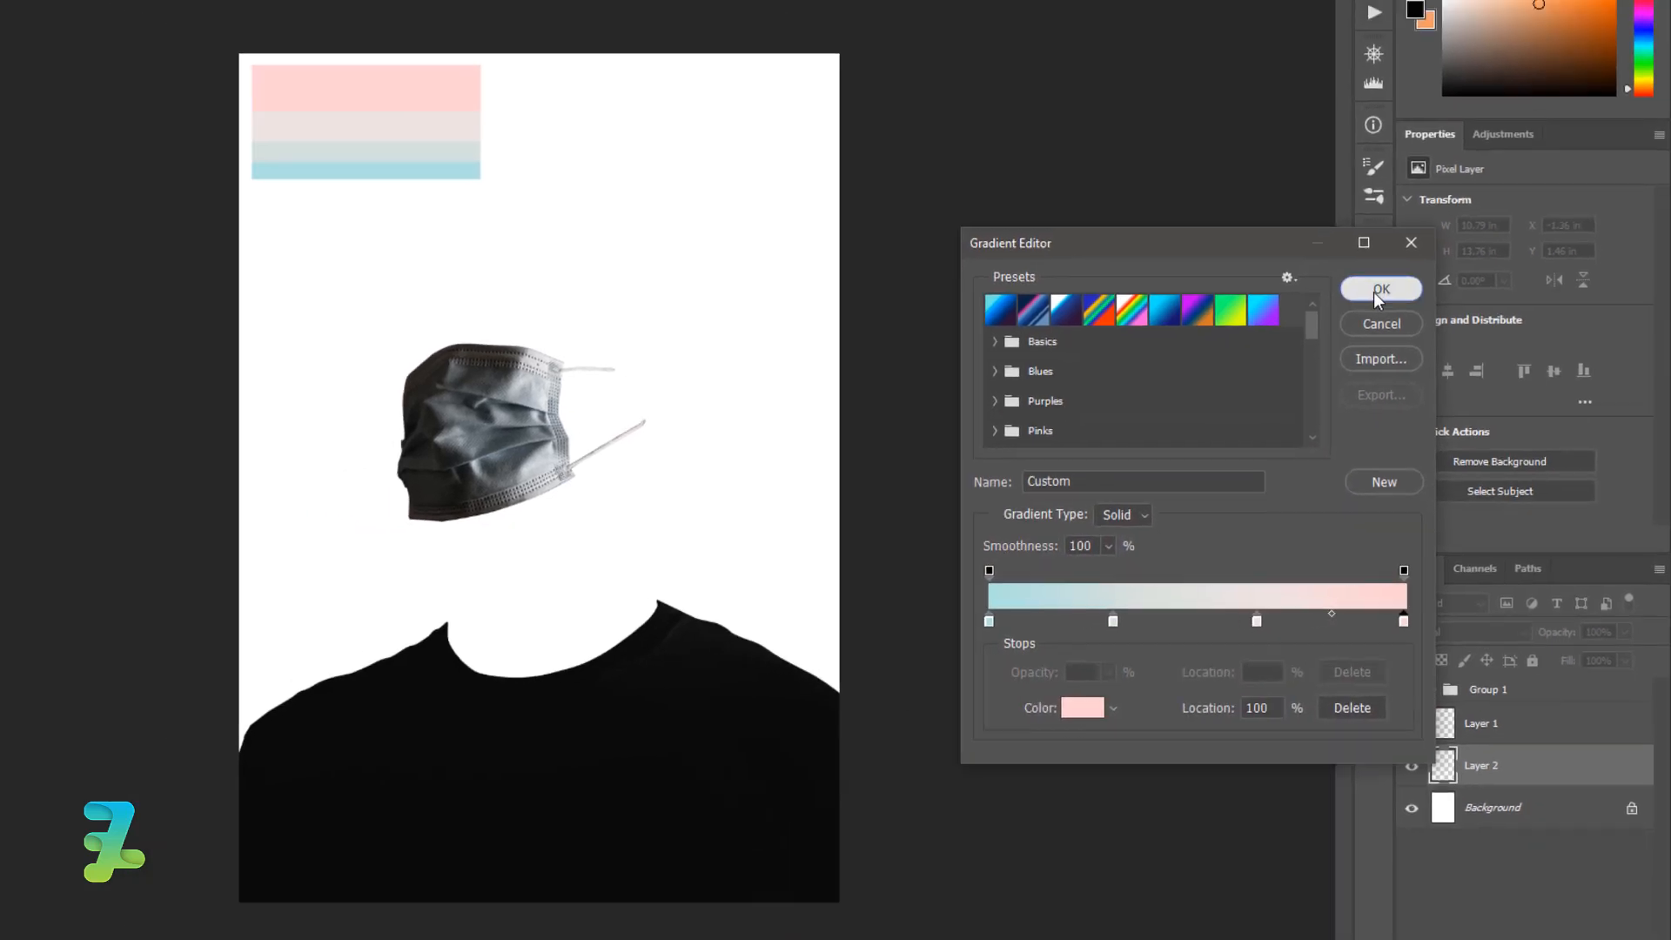
left_click(1376, 294)
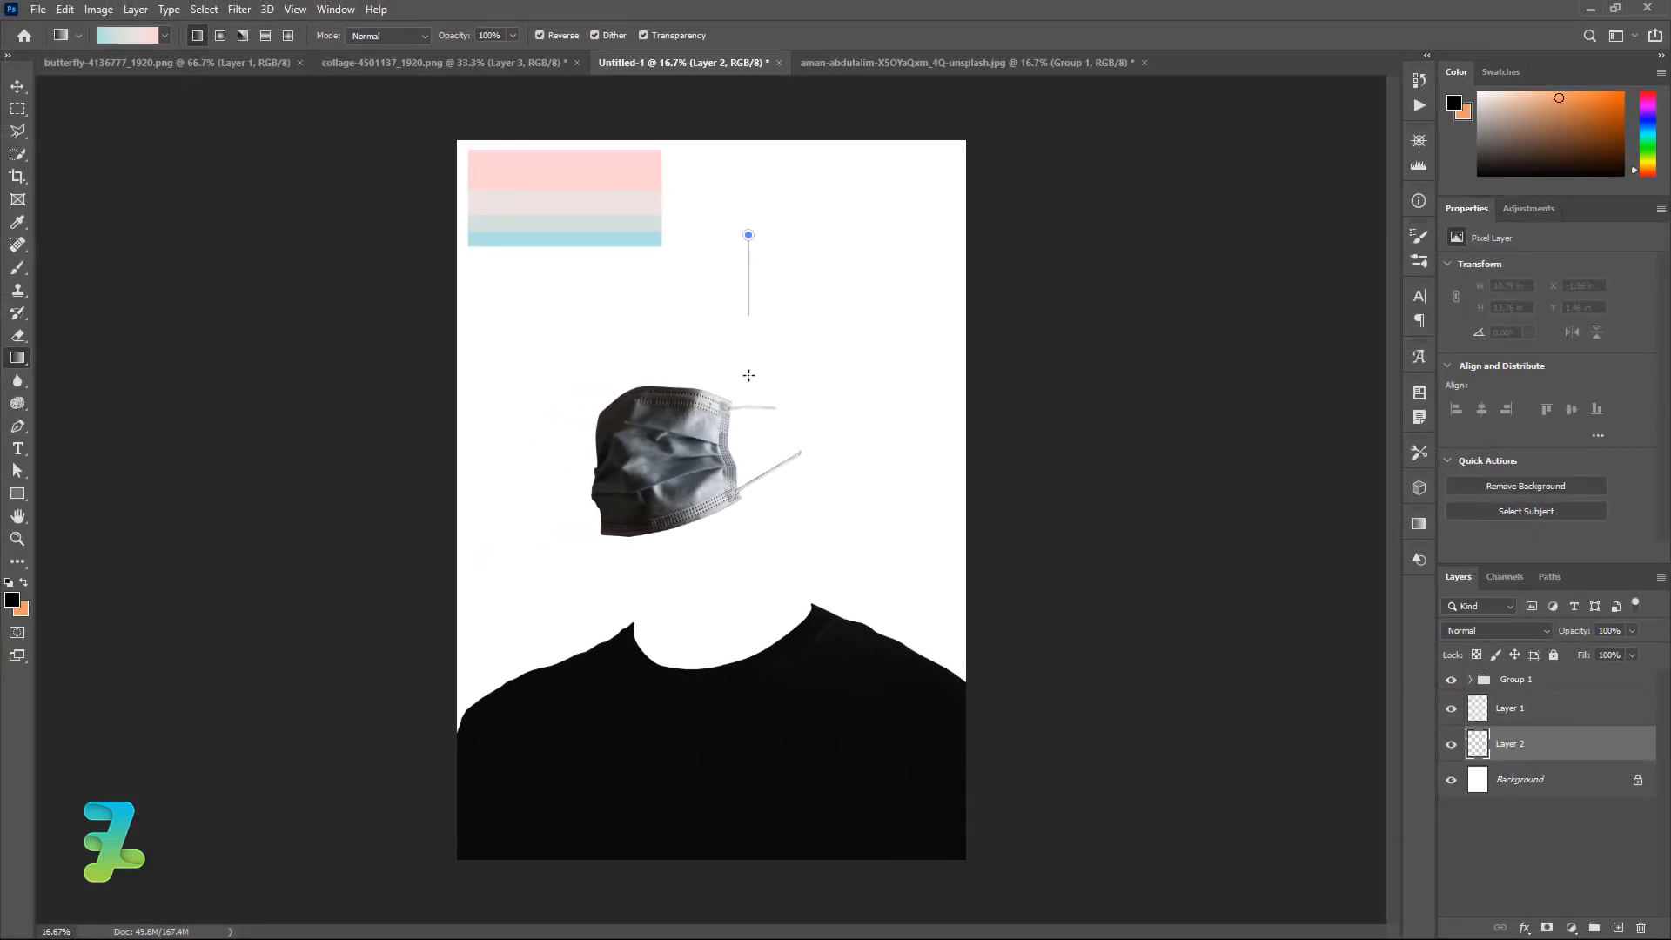
left_click_drag(740, 683, 740, 683)
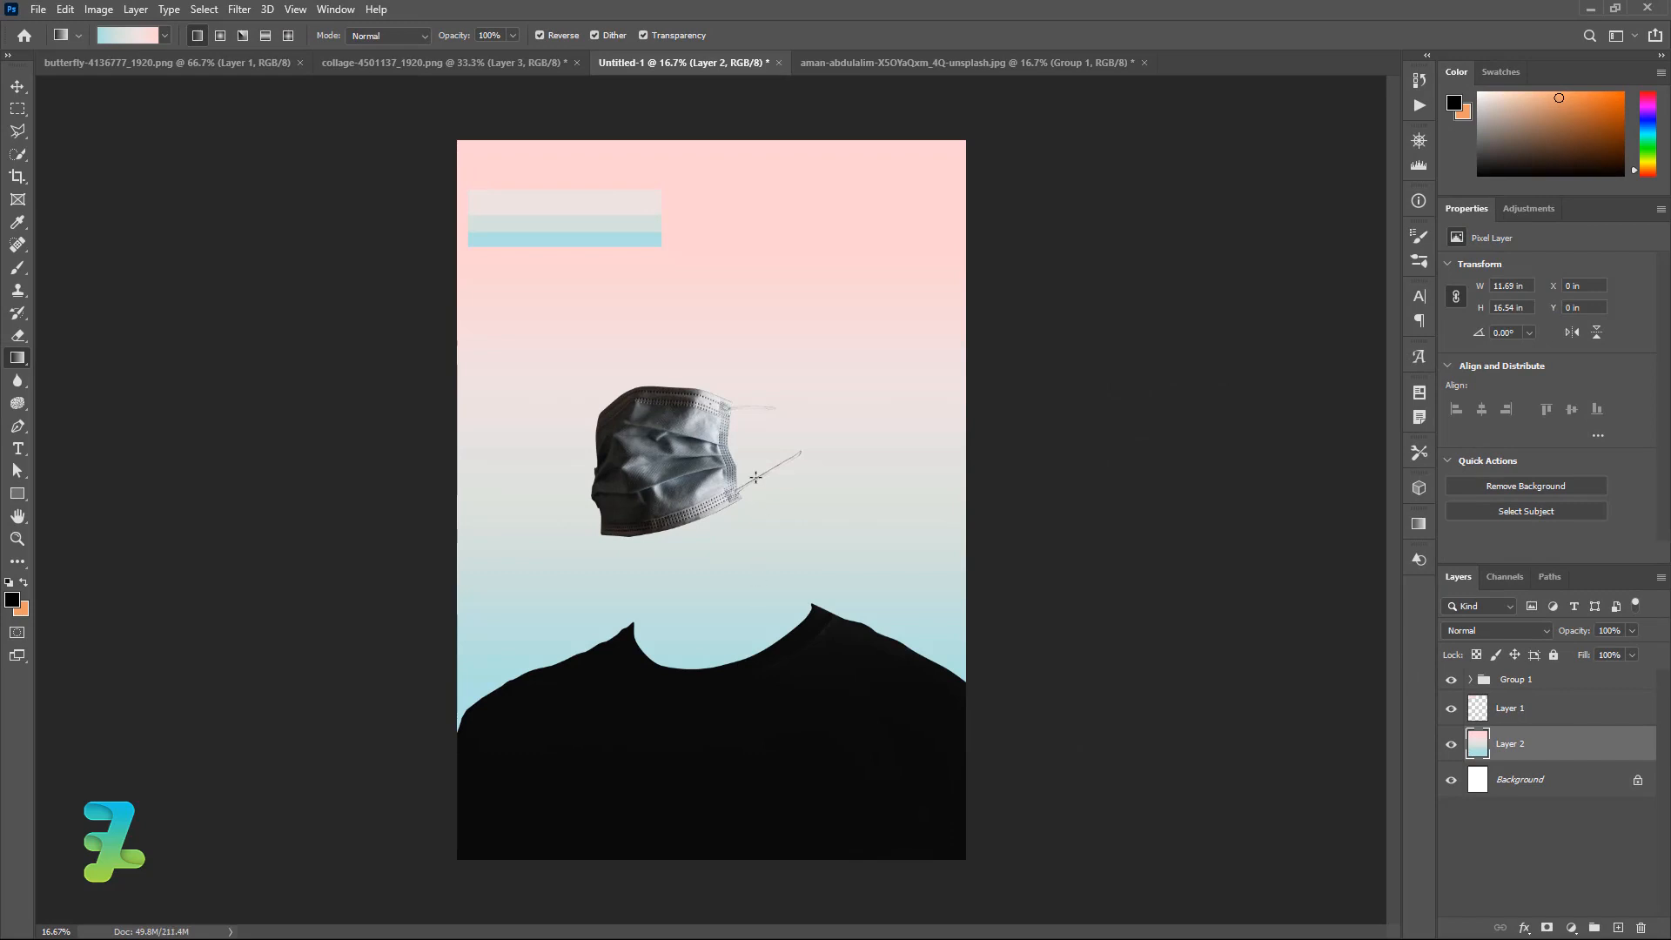
left_click(11, 85)
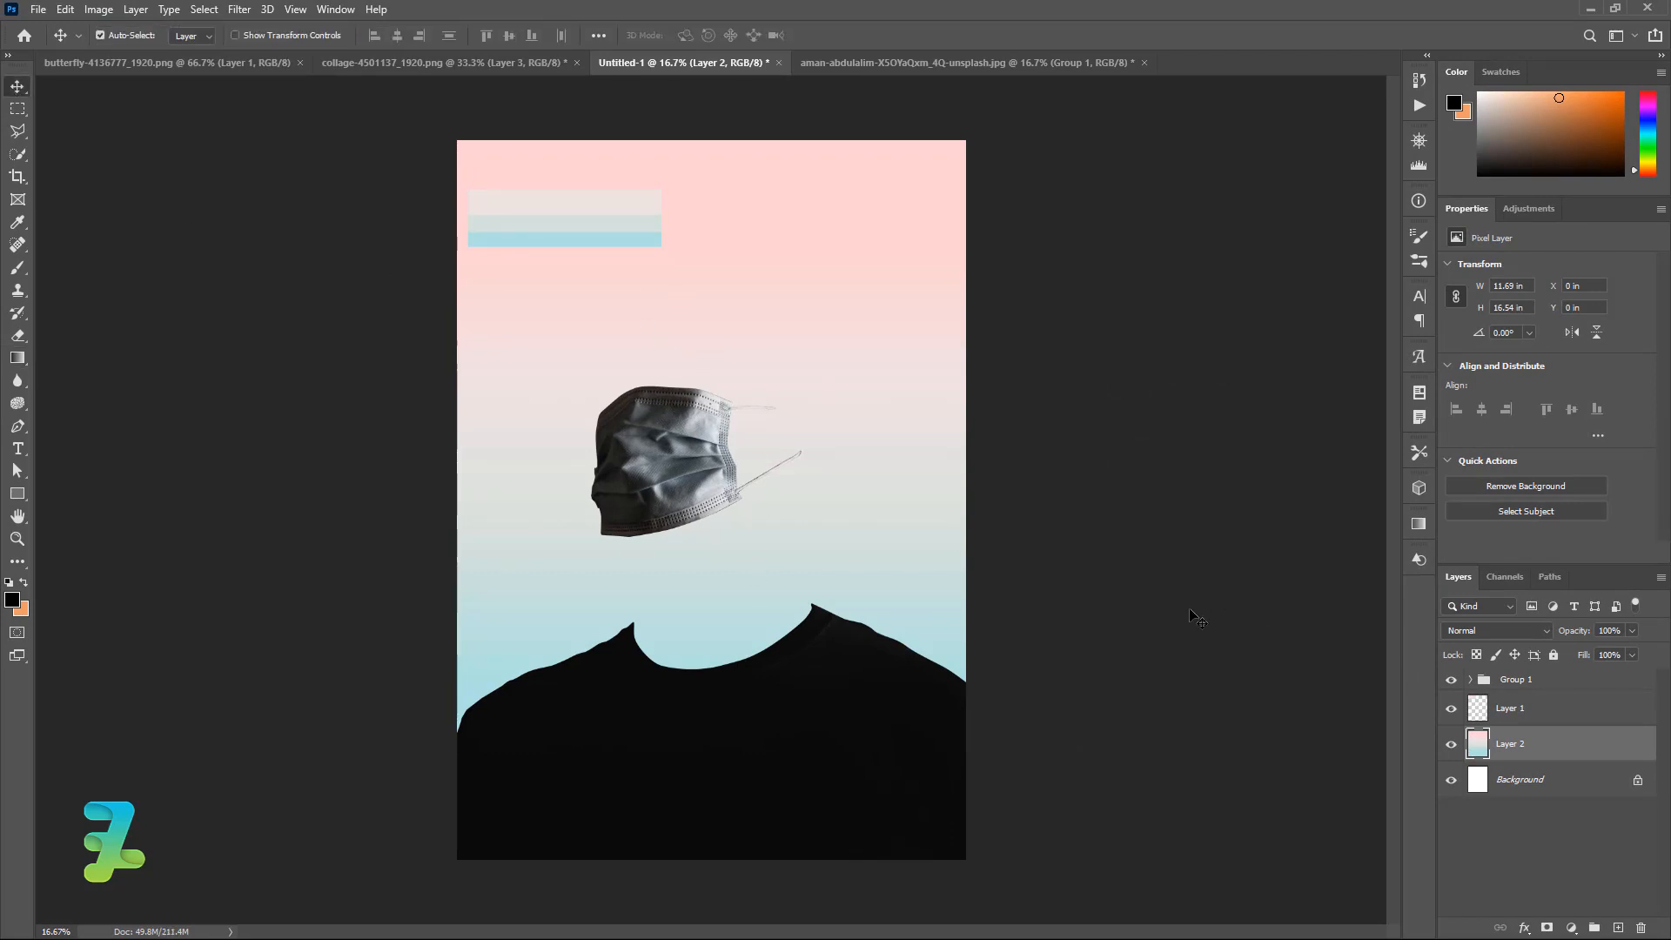
- Copy the flower layer from collage-4501137_1920.png into the poster by way of a floating window, and dock the collage document again
left_click(411, 60)
right_click(411, 60)
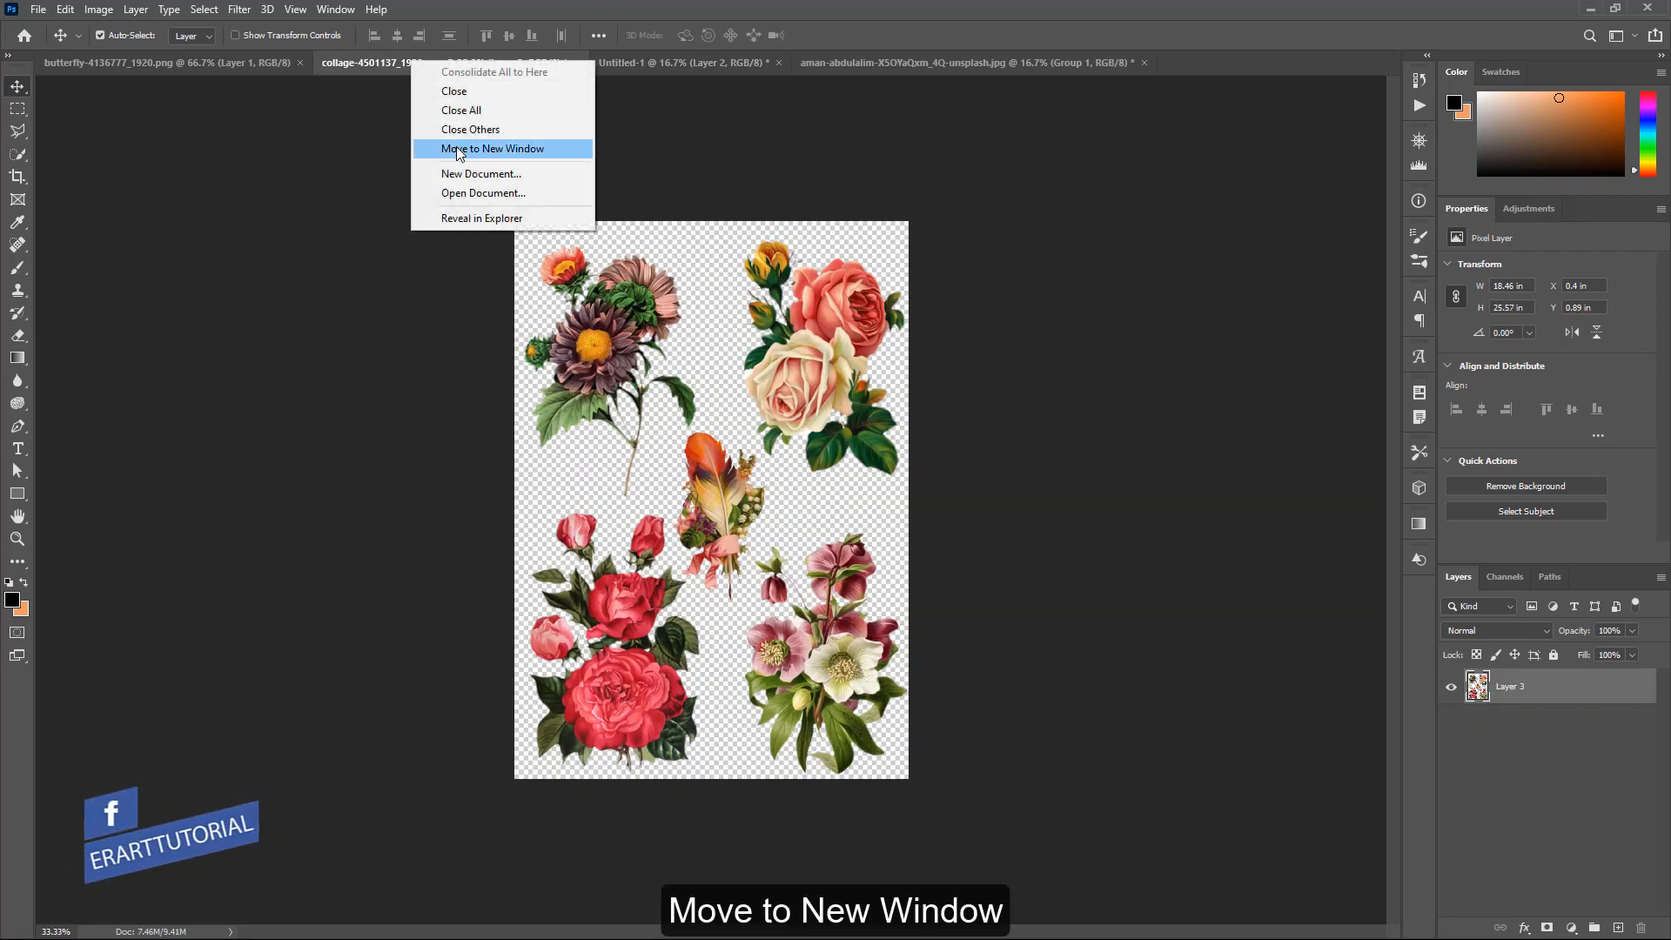
left_click(492, 147)
left_click_drag(1470, 690, 714, 566)
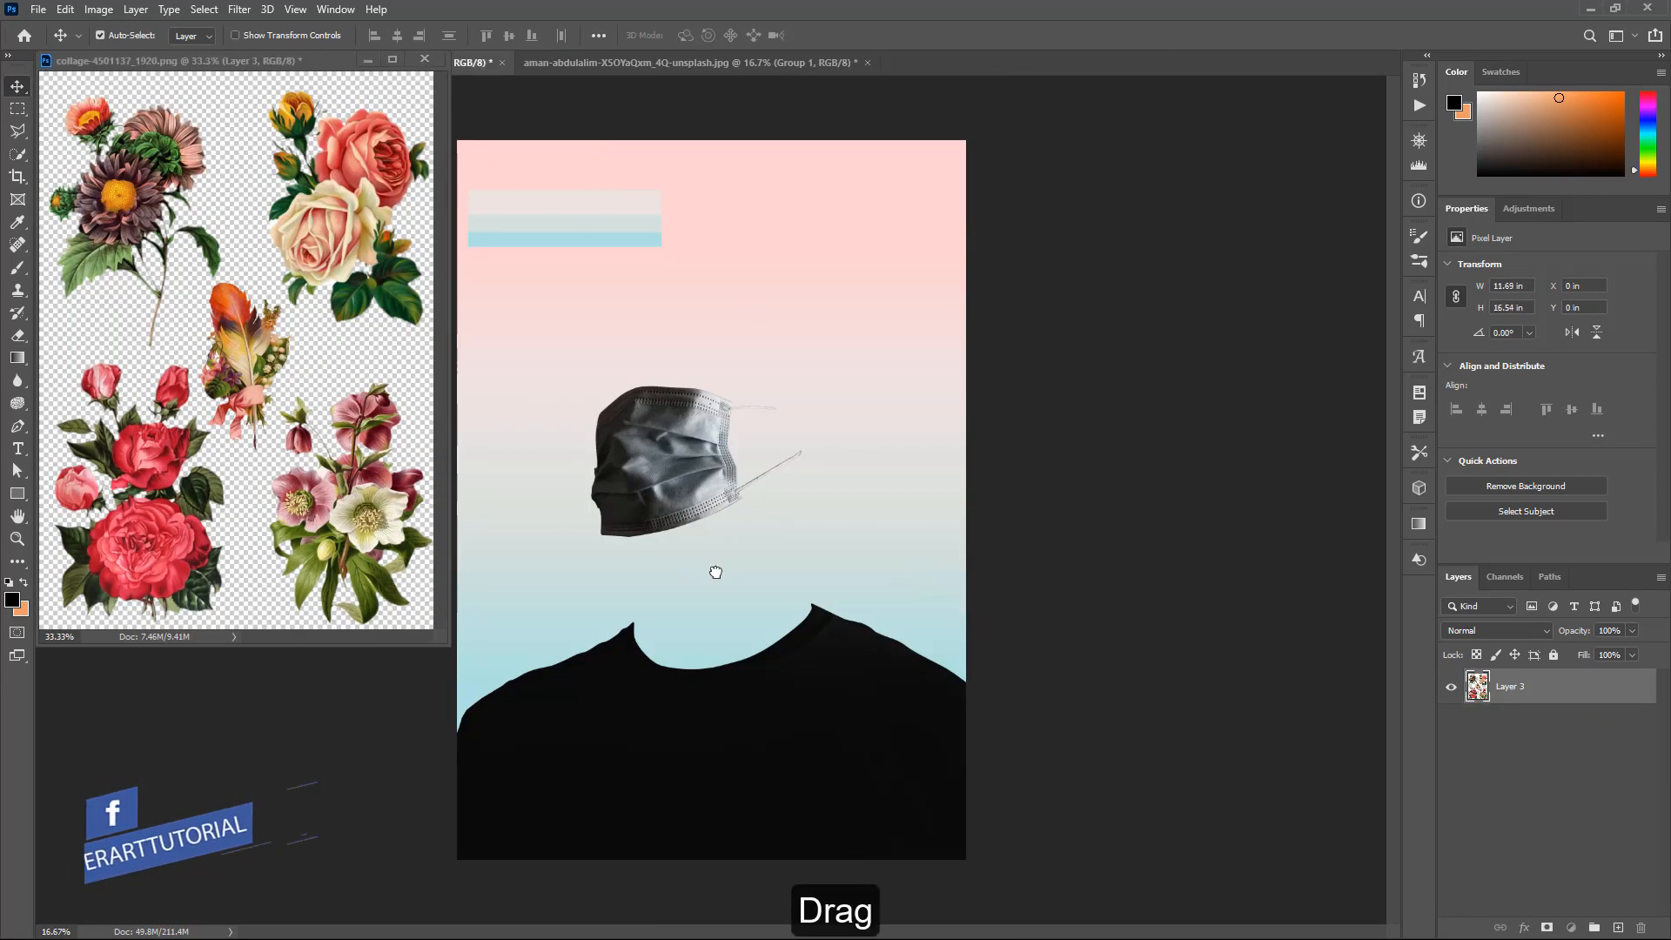
left_click_drag(132, 54, 852, 59)
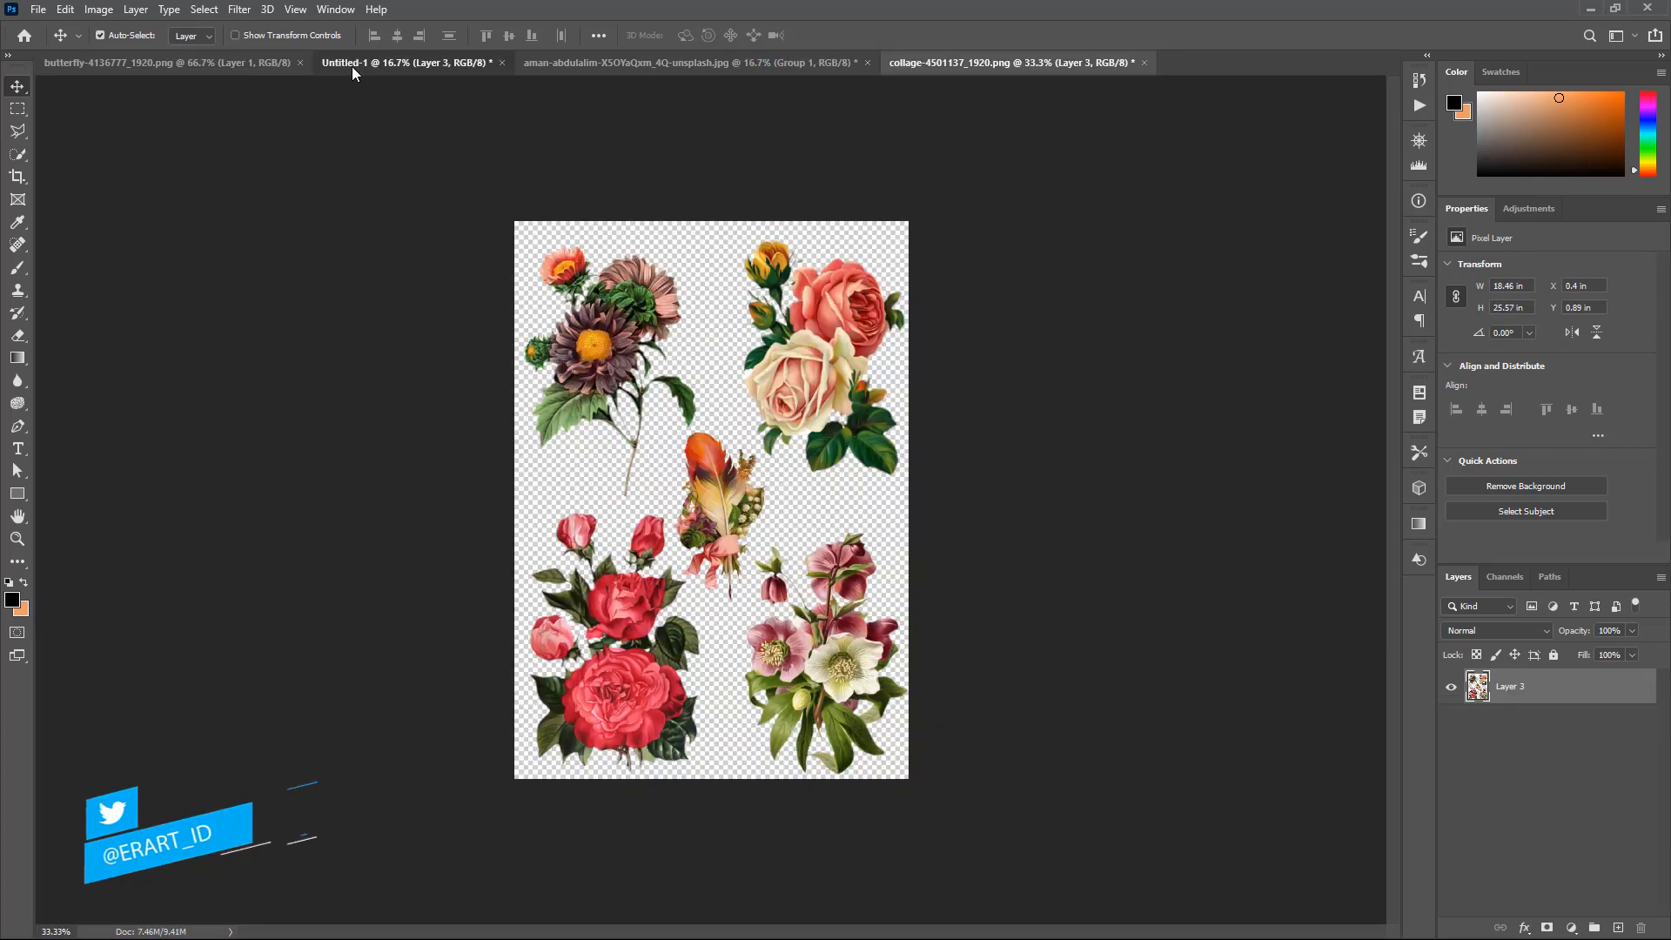
- Enlarge the flower layer in the poster to about 314% and position the daisy stem behind the face mask
left_click(353, 63)
key("ctrl+t")
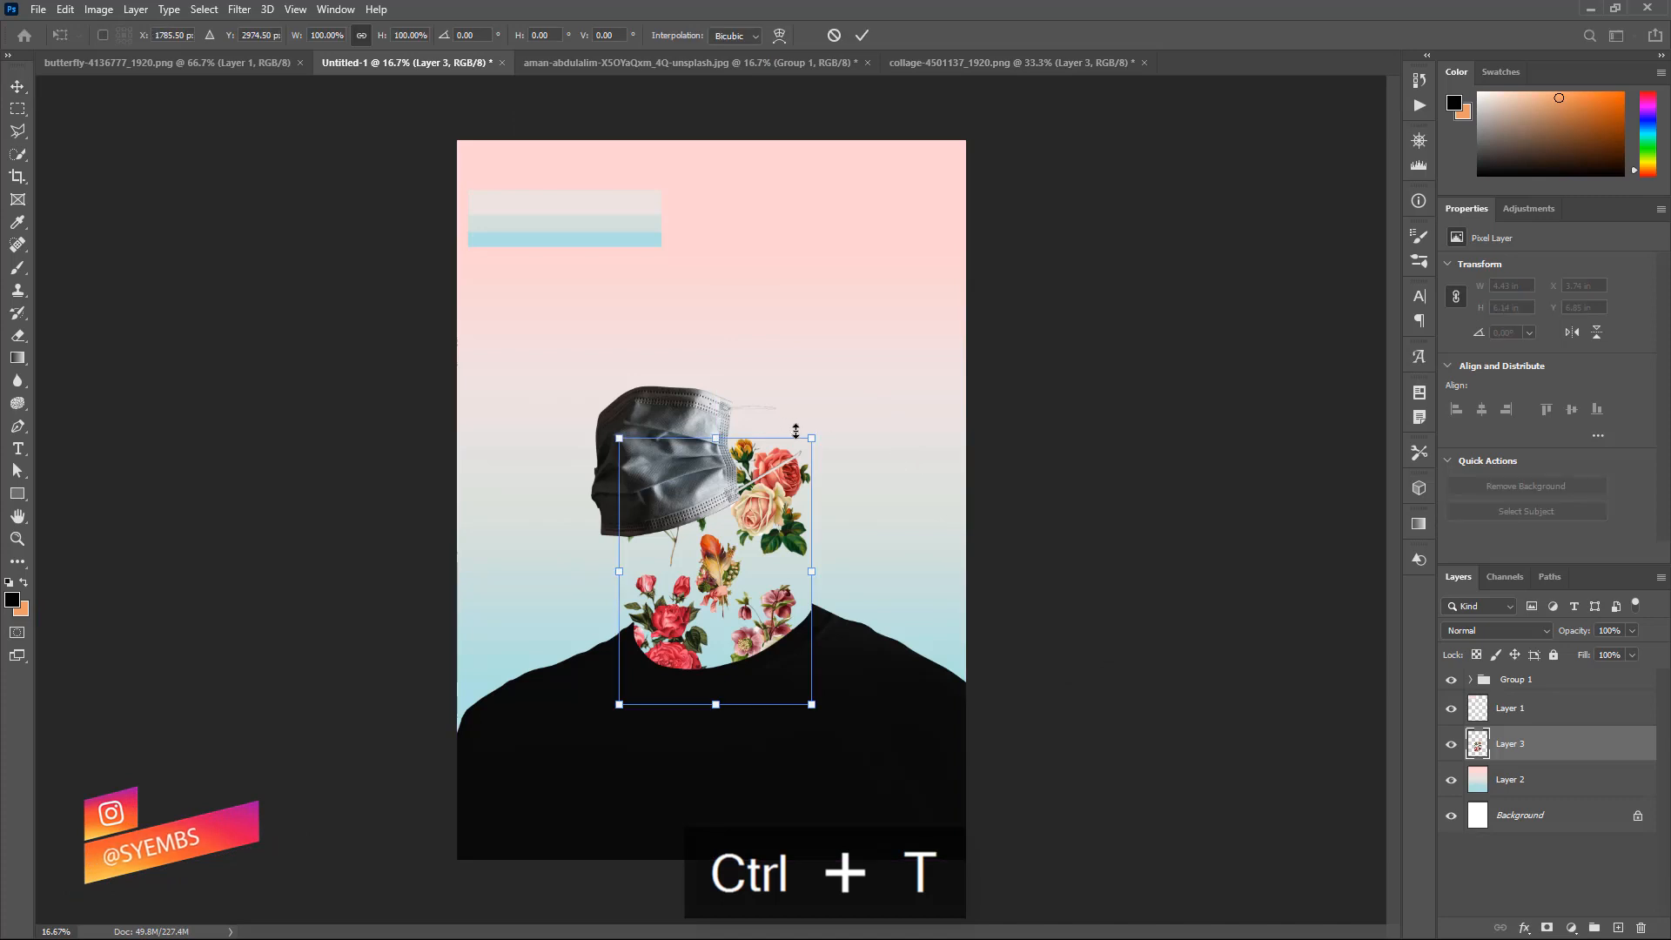
left_click_drag(811, 438, 889, 589)
left_click_drag(1062, 386, 1137, 280)
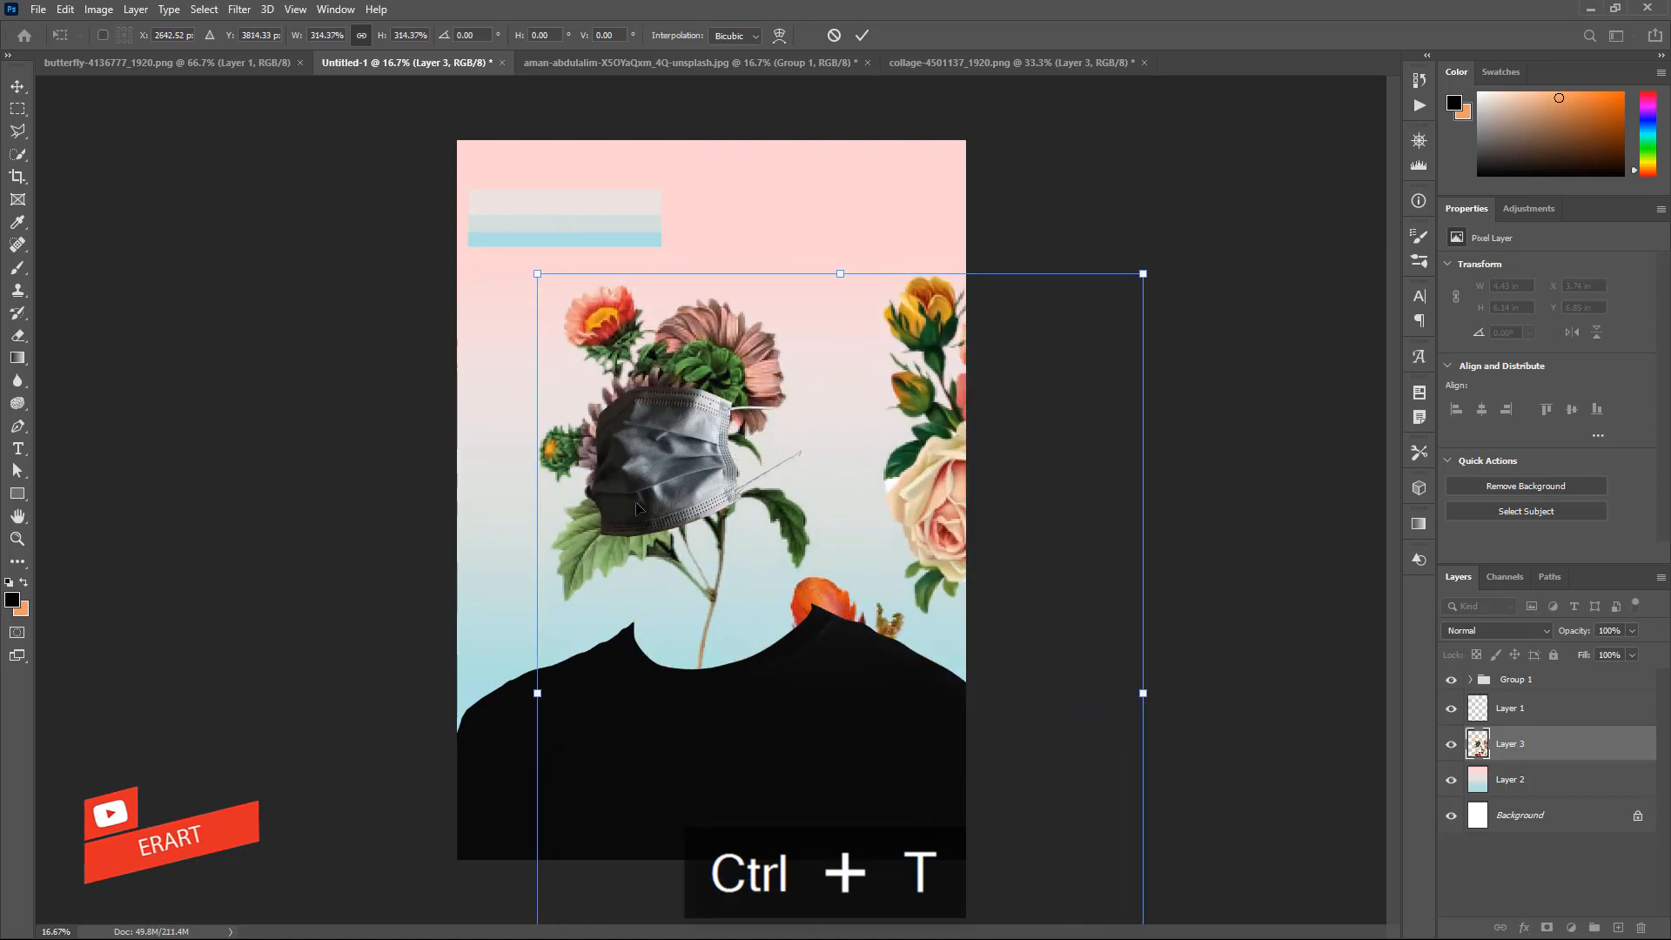
left_click_drag(638, 503, 698, 520)
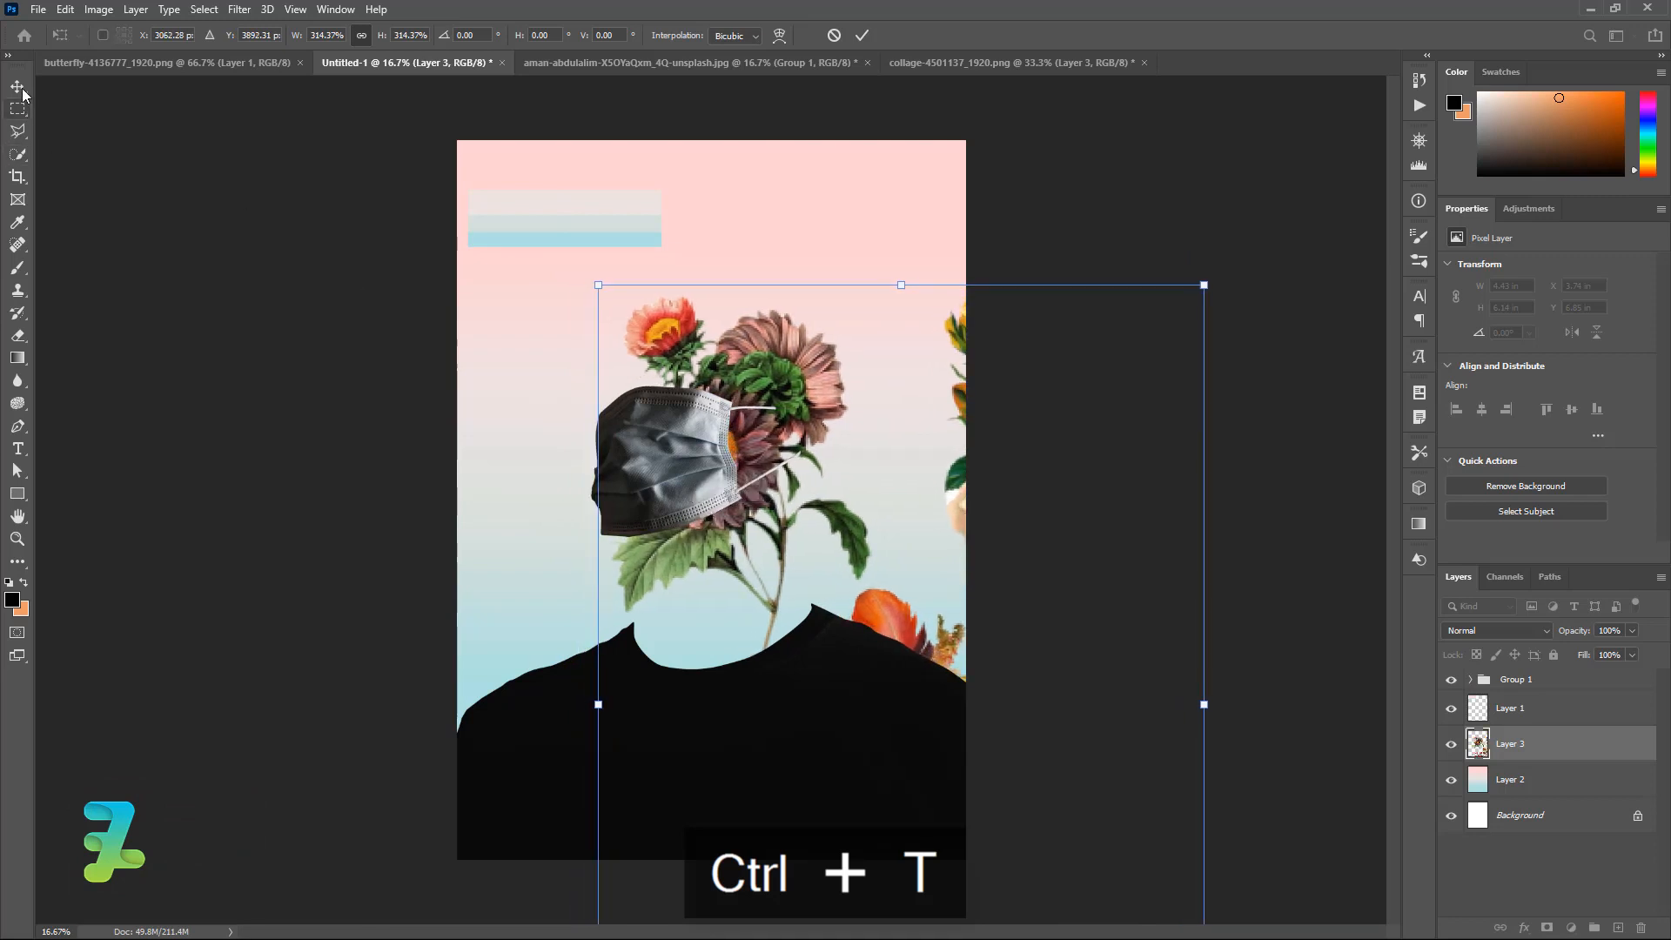
key("Return")
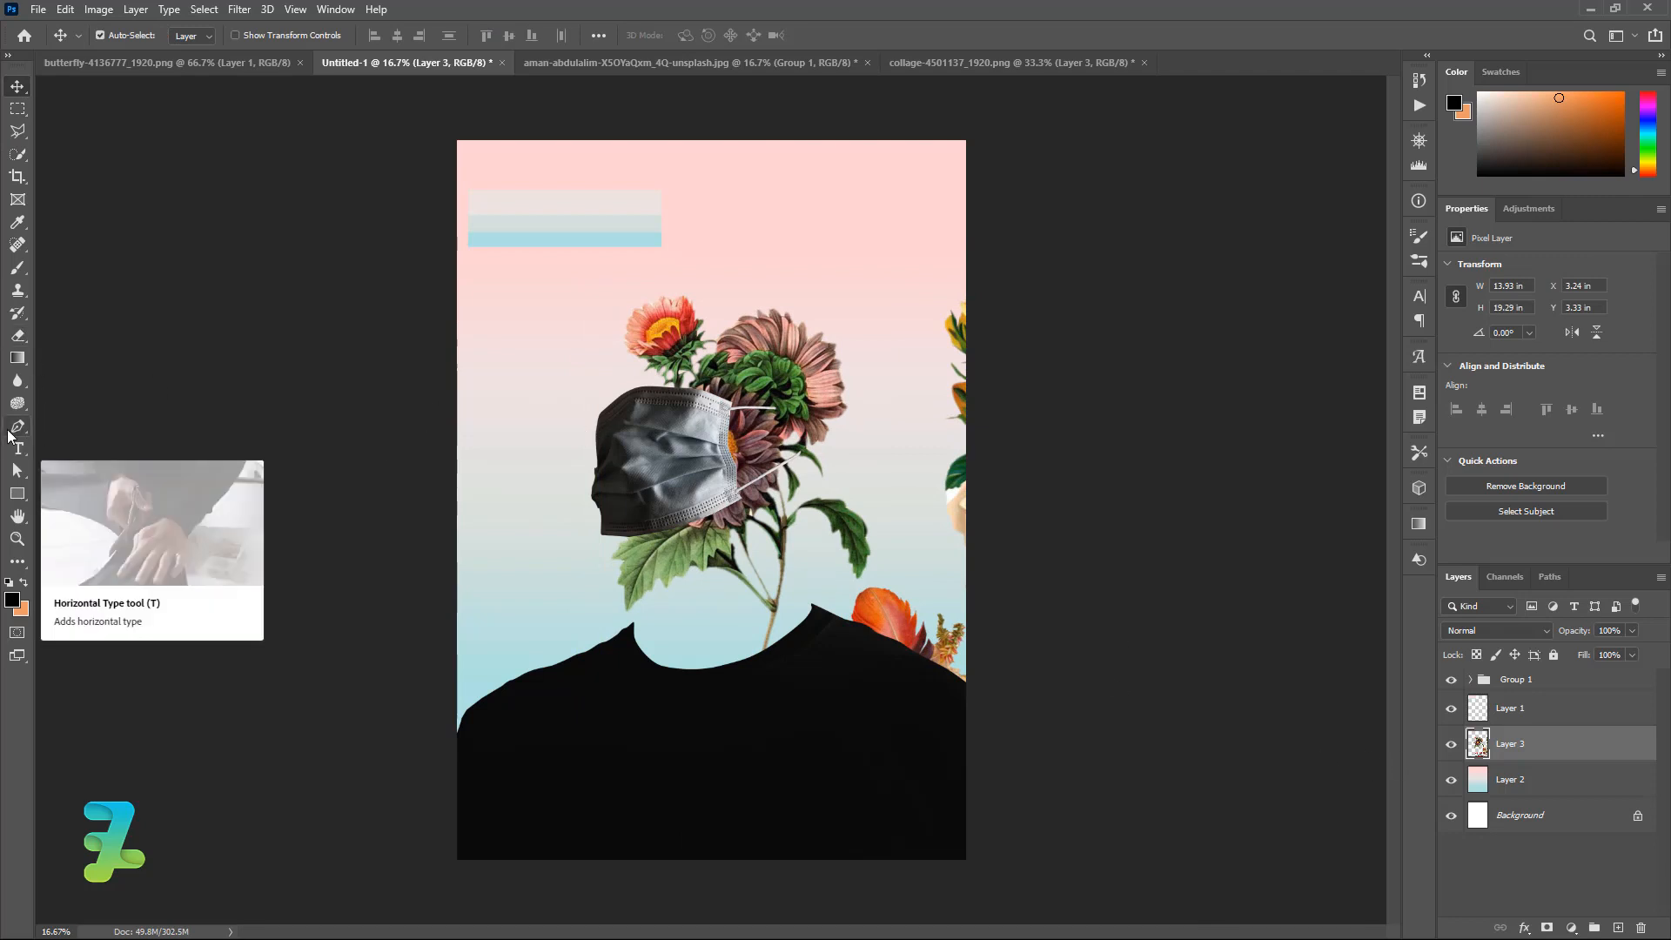
- Outline the daisy stem with the Polygonal Lasso and add a layer mask that hides the other flowers on Layer 3
right_click(13, 130)
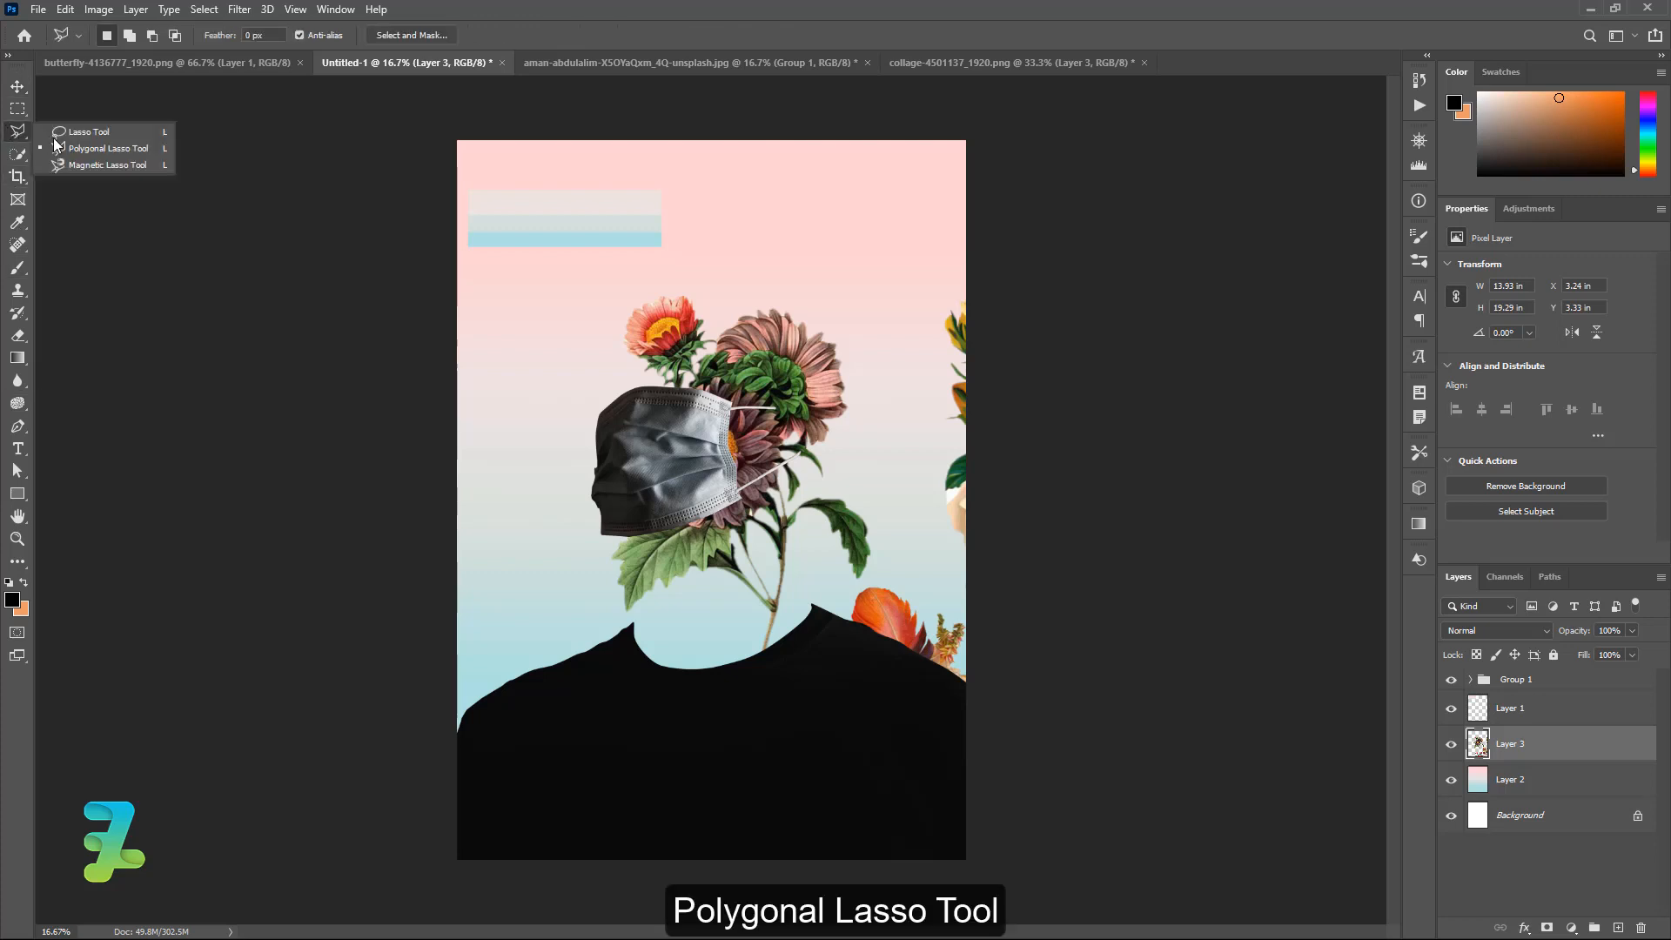
left_click(67, 145)
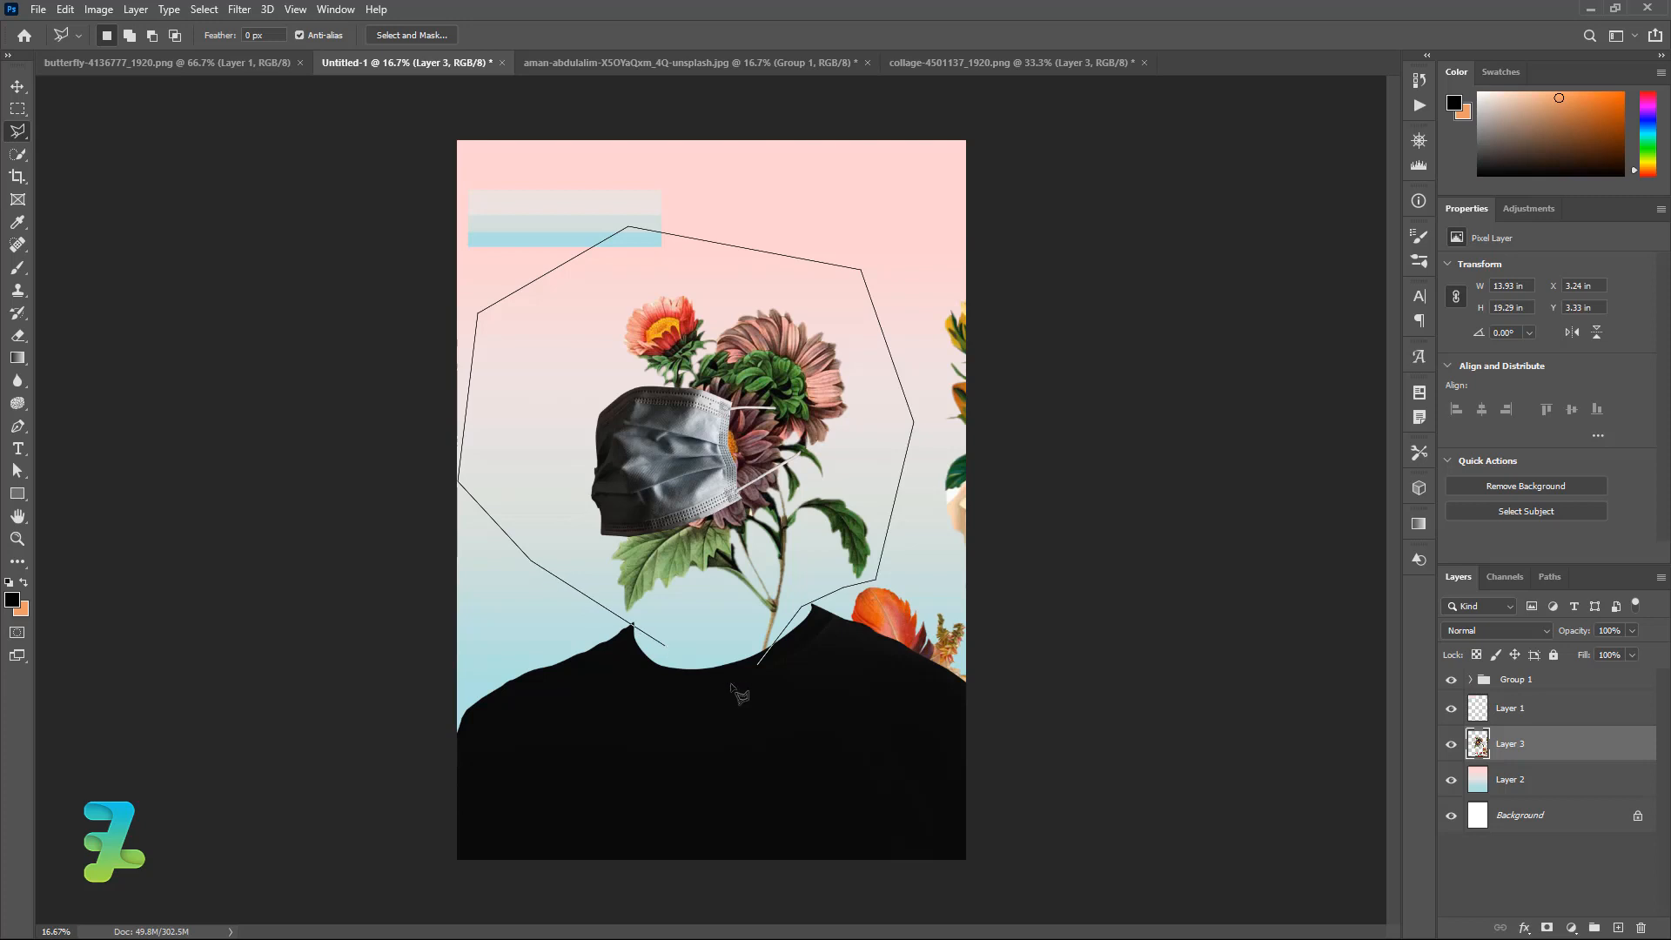
left_click(760, 668)
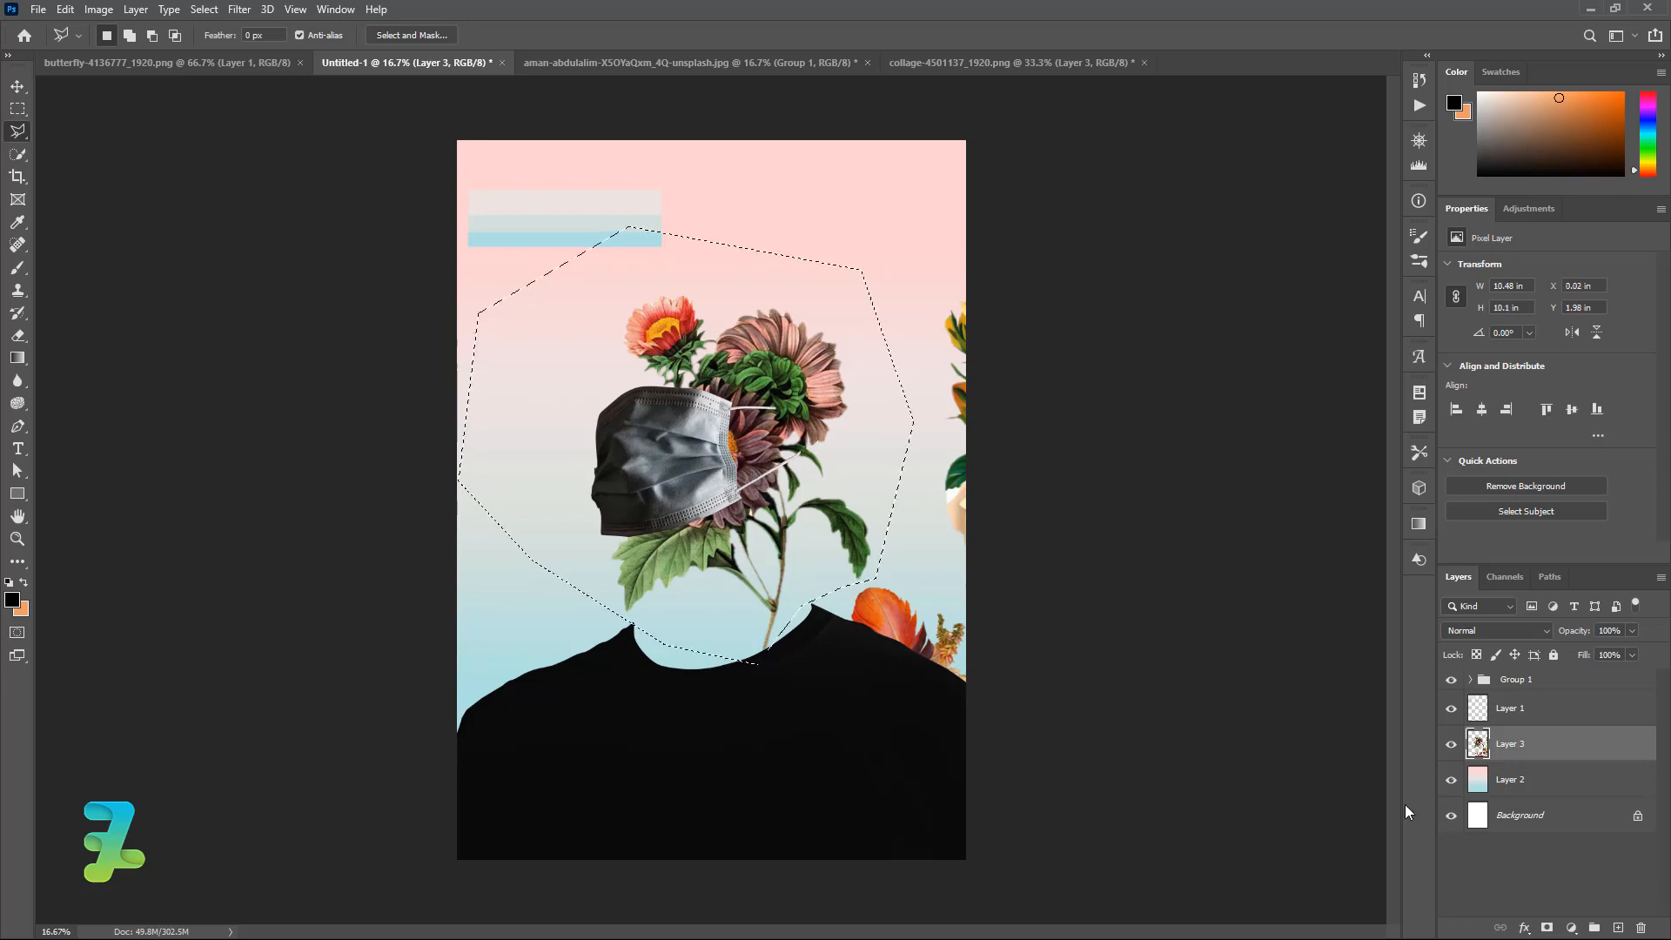
left_click(1547, 928)
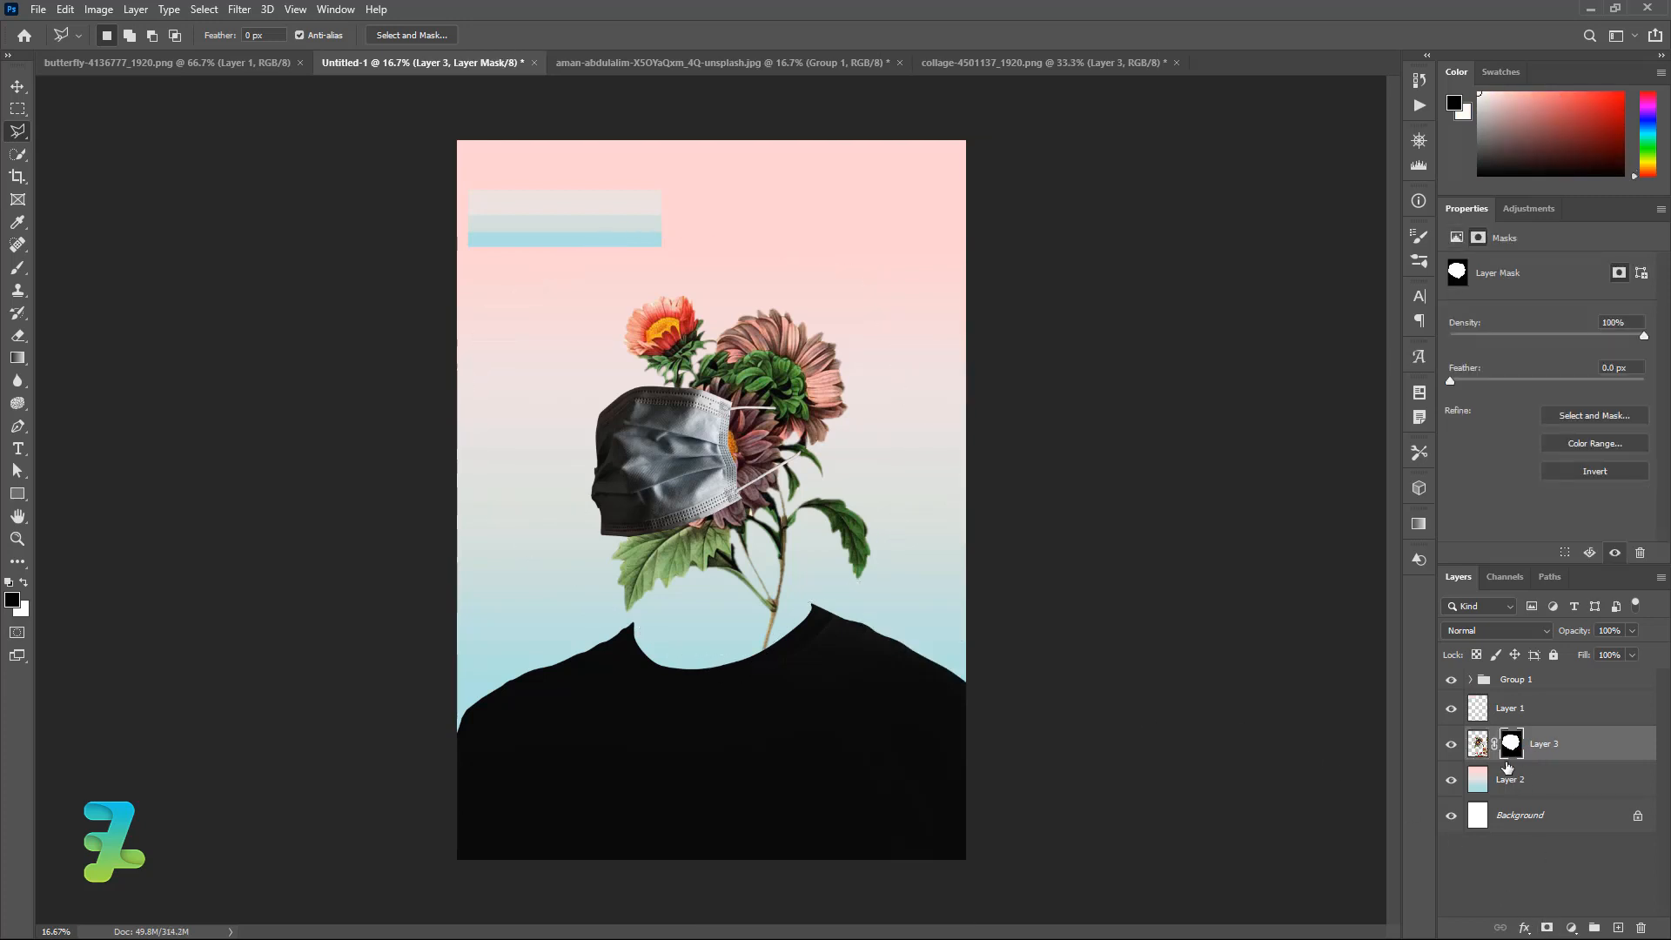
- Duplicate the masked daisy layer and delete the layer mask from the duplicate
key("ctrl+j")
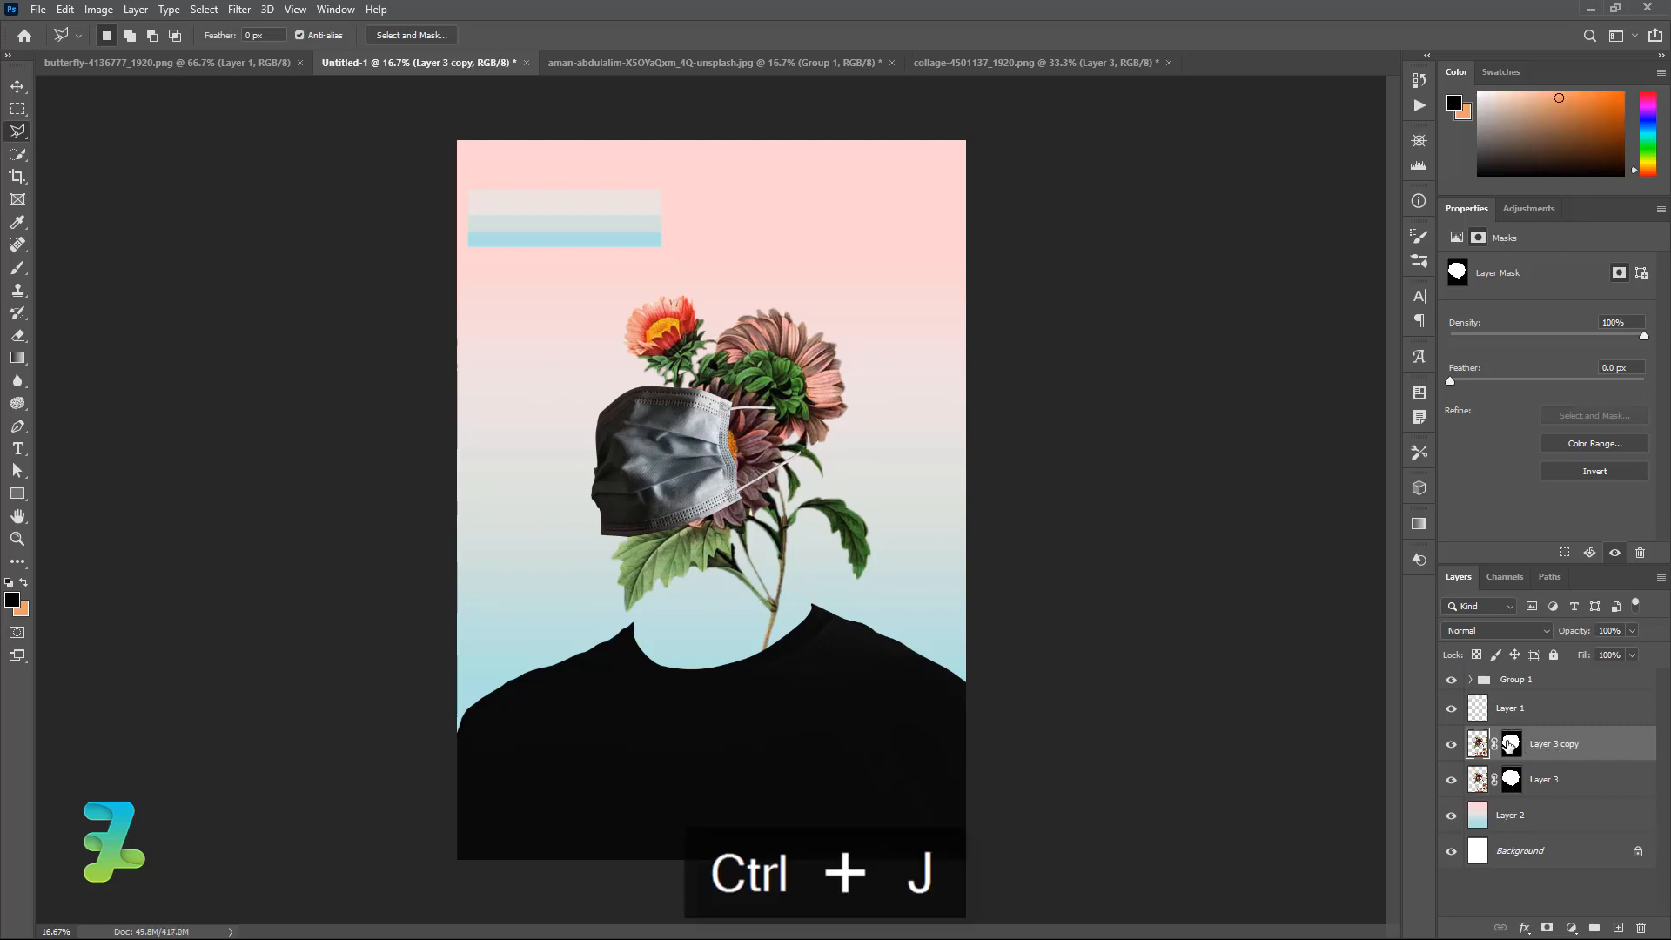
right_click(1508, 744)
left_click(1516, 775)
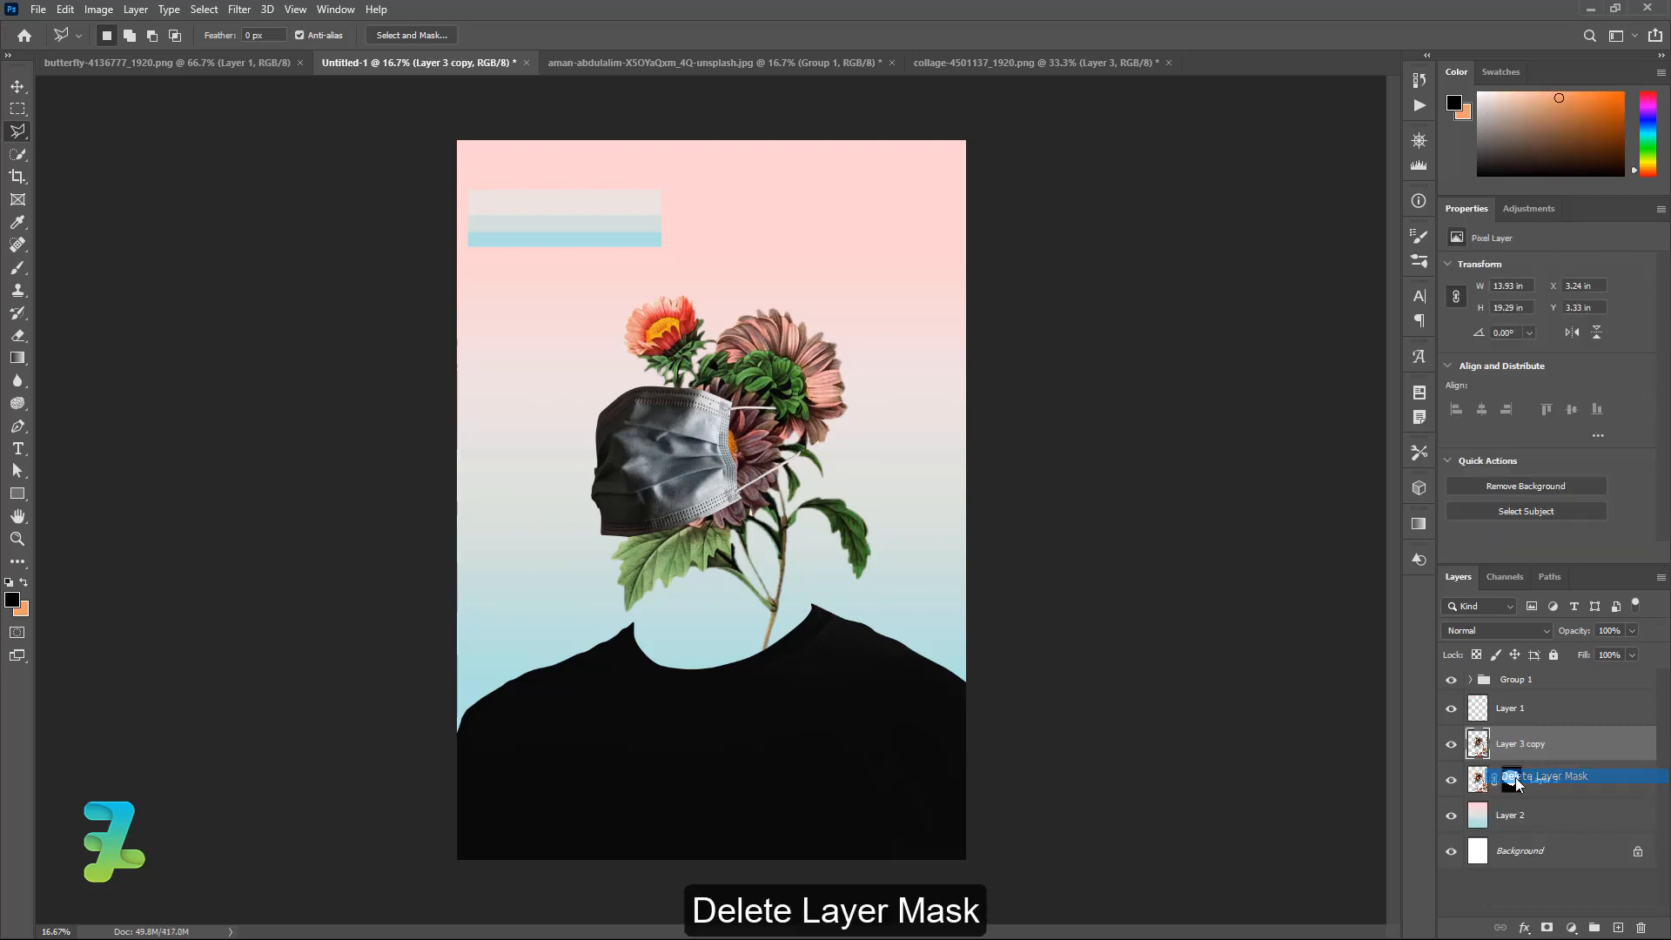
- Move the unmasked Layer 3 copy so its pink and cream roses sit behind the face mask, away from the feather
left_click(17, 87)
left_click_drag(924, 472, 764, 267)
mouse_move(800, 485)
left_mouse_down()
mouse_move(779, 467)
mouse_move(766, 492)
mouse_move(839, 599)
mouse_move(814, 619)
mouse_move(788, 579)
mouse_move(834, 600)
mouse_move(930, 366)
mouse_move(640, 287)
mouse_move(674, 307)
mouse_move(722, 262)
mouse_move(721, 546)
mouse_move(766, 522)
mouse_move(788, 631)
mouse_move(696, 688)
mouse_move(714, 666)
left_mouse_up()
key("l")
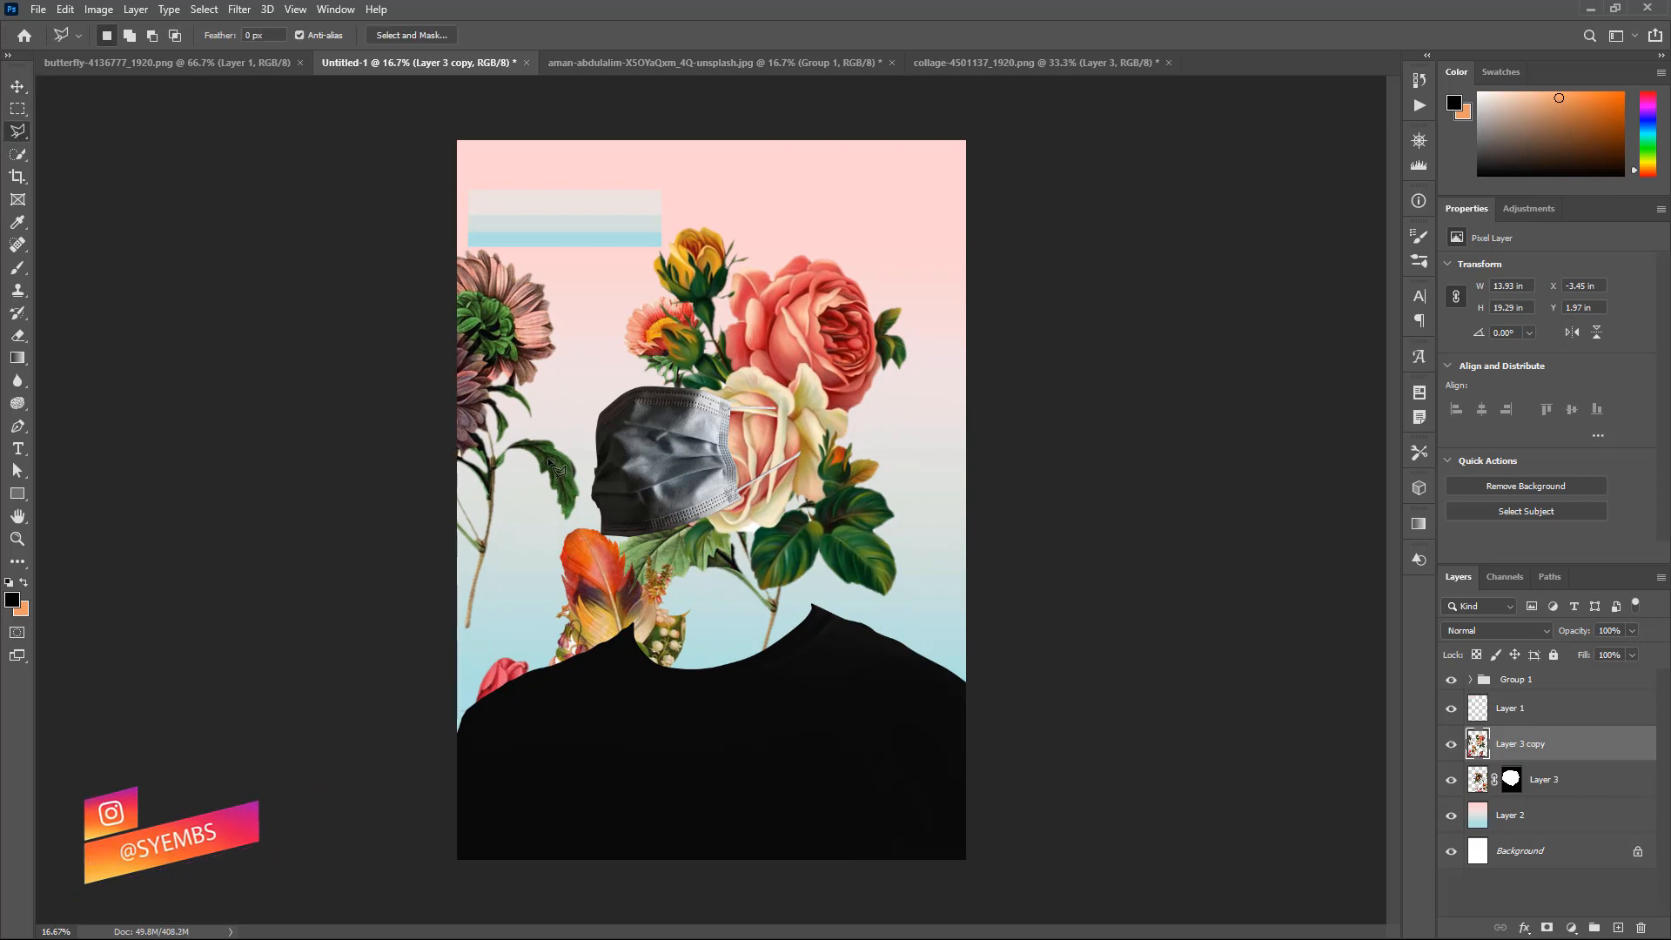
key("v")
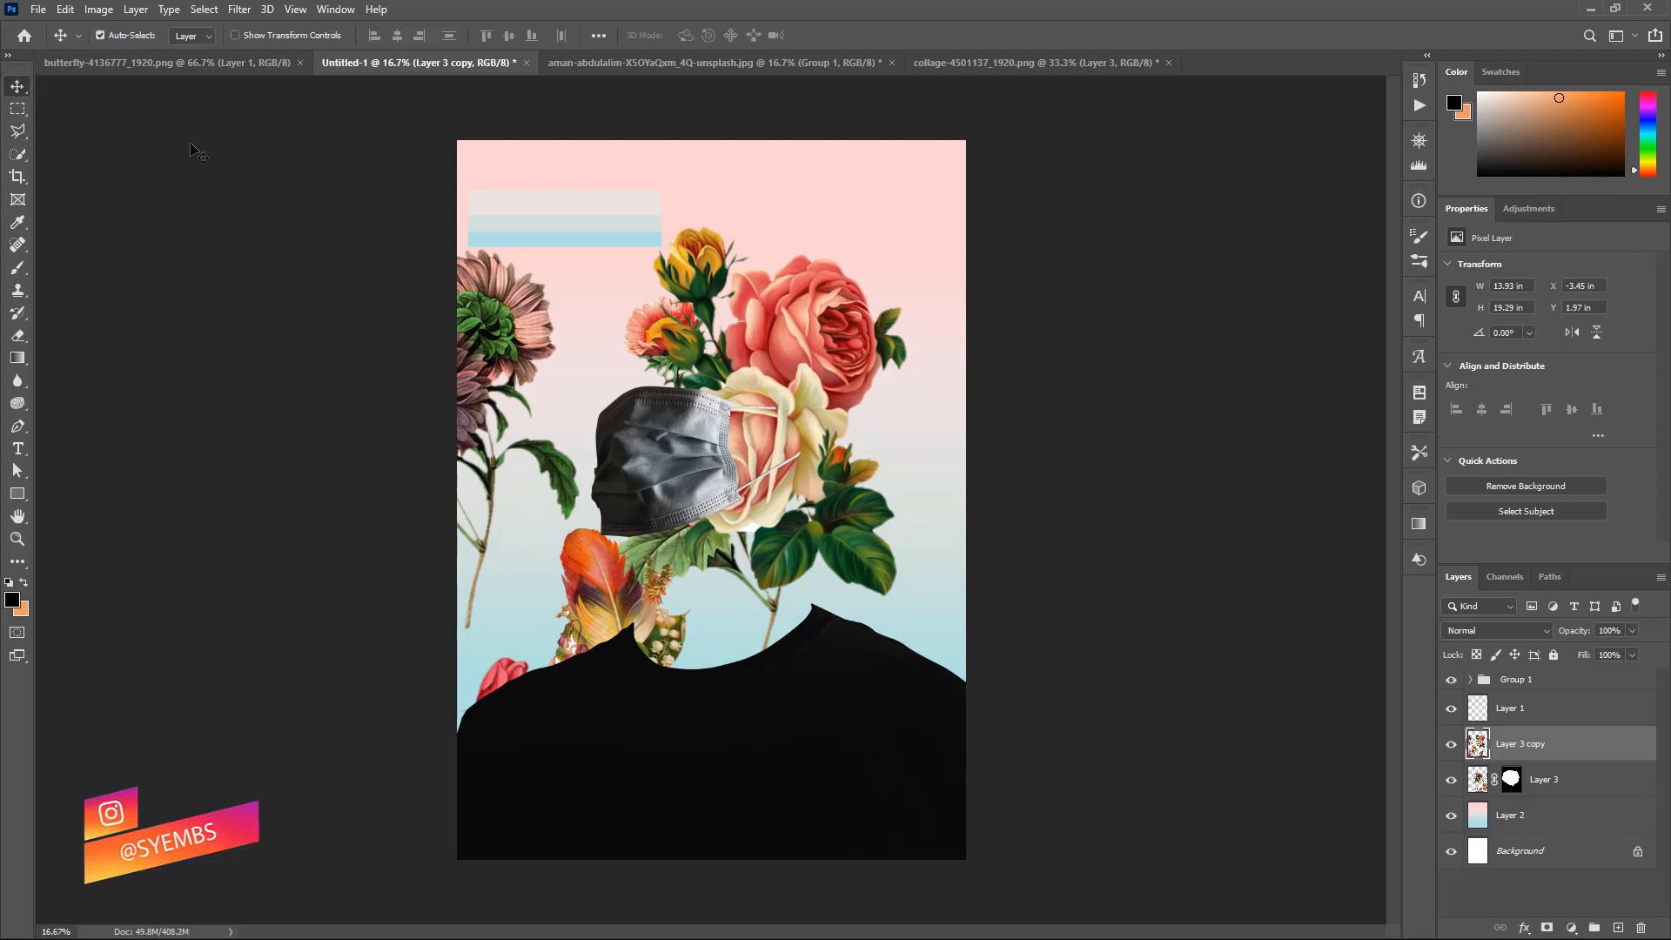
left_click_drag(823, 341, 749, 320)
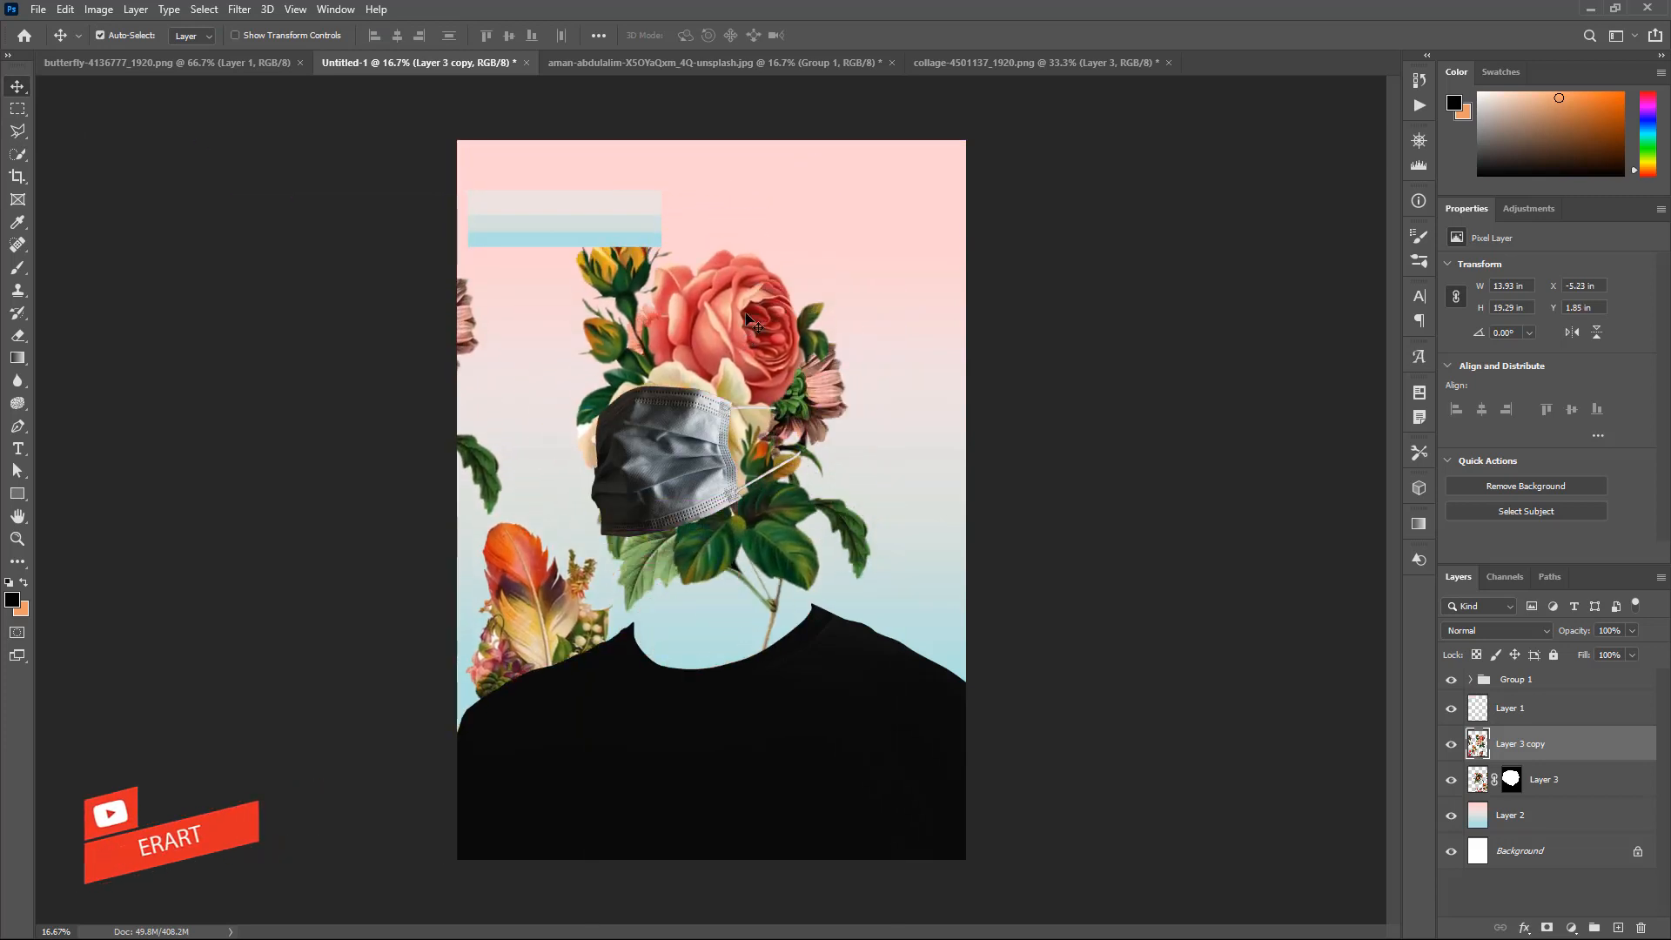
- Outline the rose bouquet with the Polygonal Lasso and add a layer mask that hides the rest of Layer 3 copy
key("l")
left_click(577, 540)
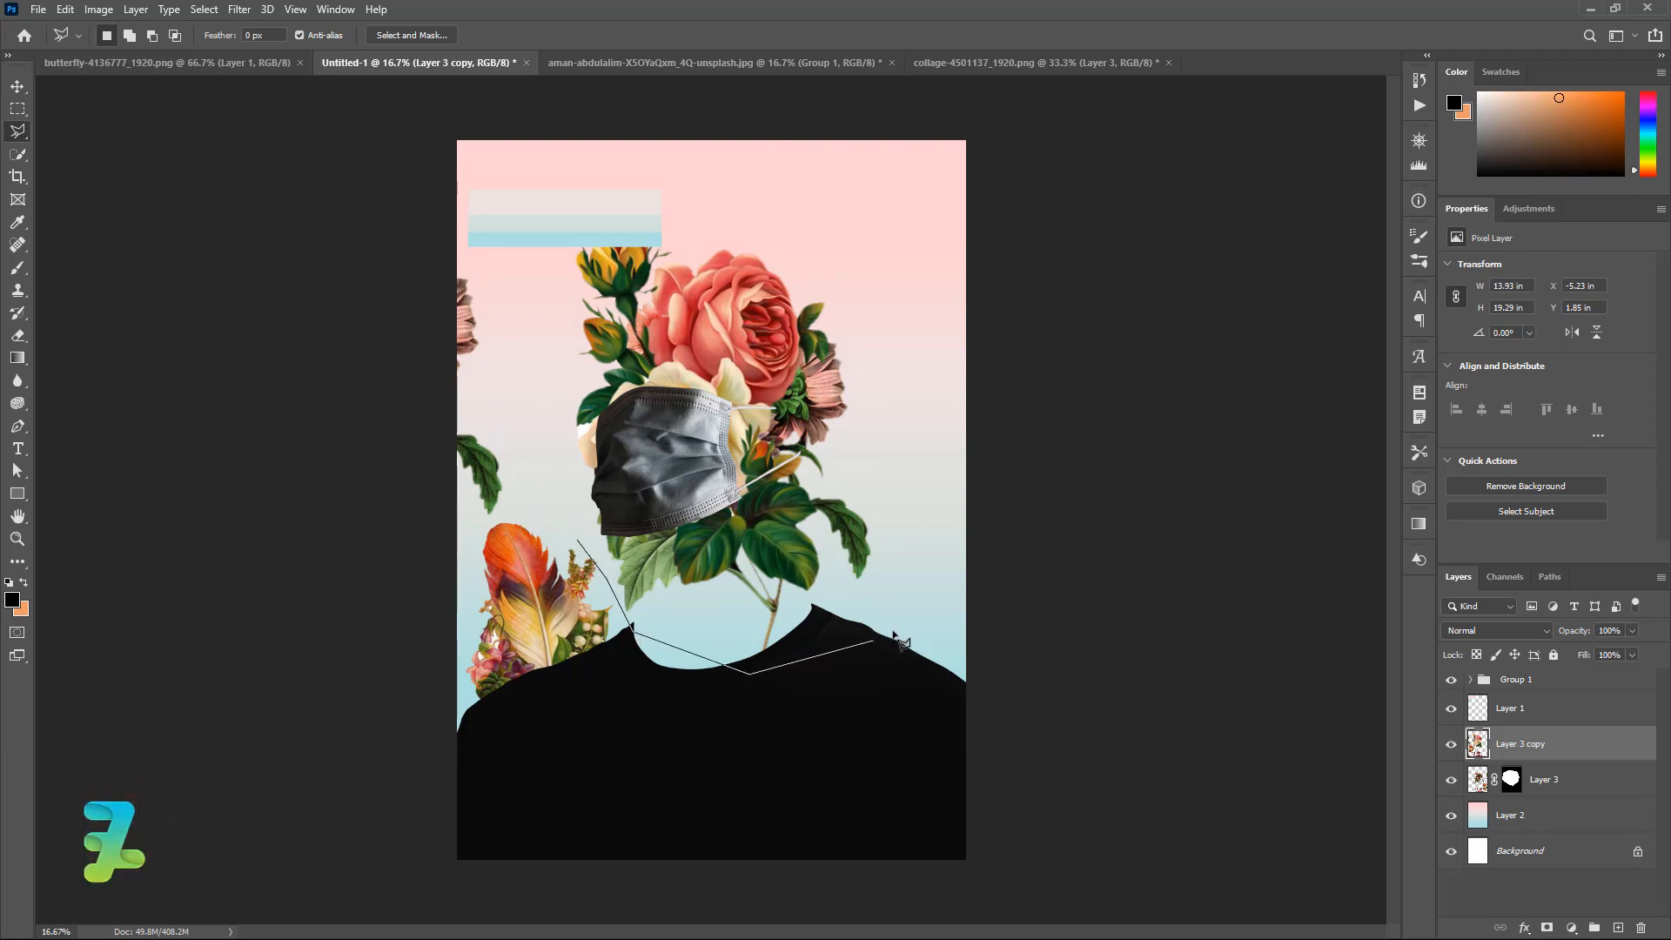
left_click(953, 323)
left_click(807, 165)
left_click(470, 155)
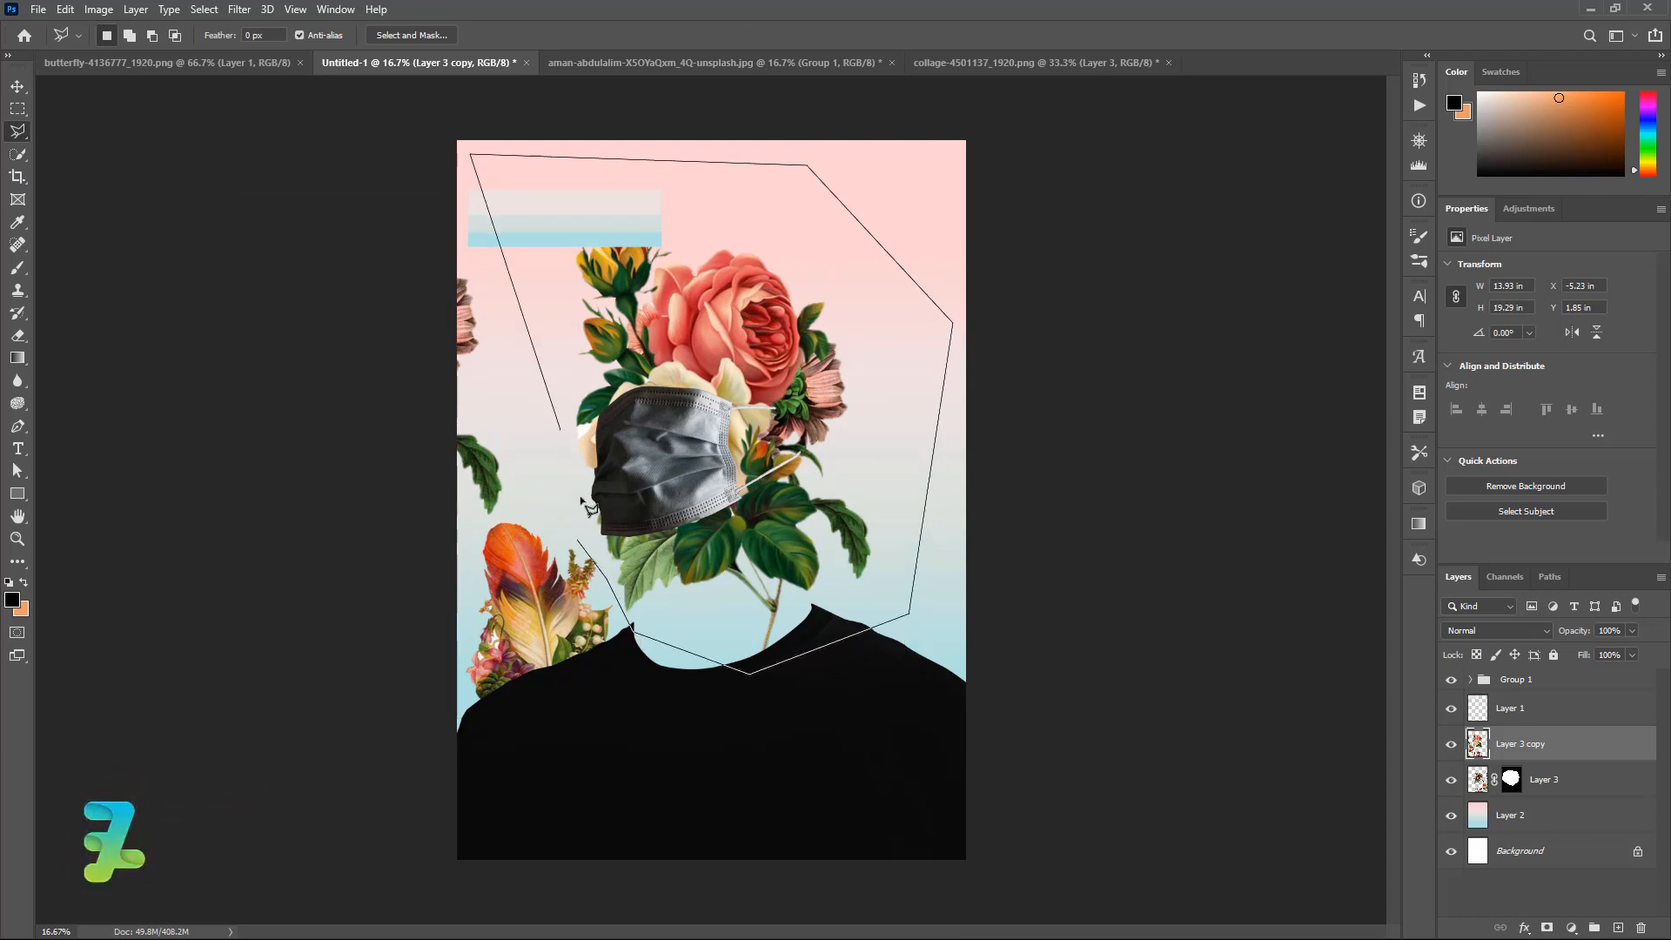
left_click(577, 543)
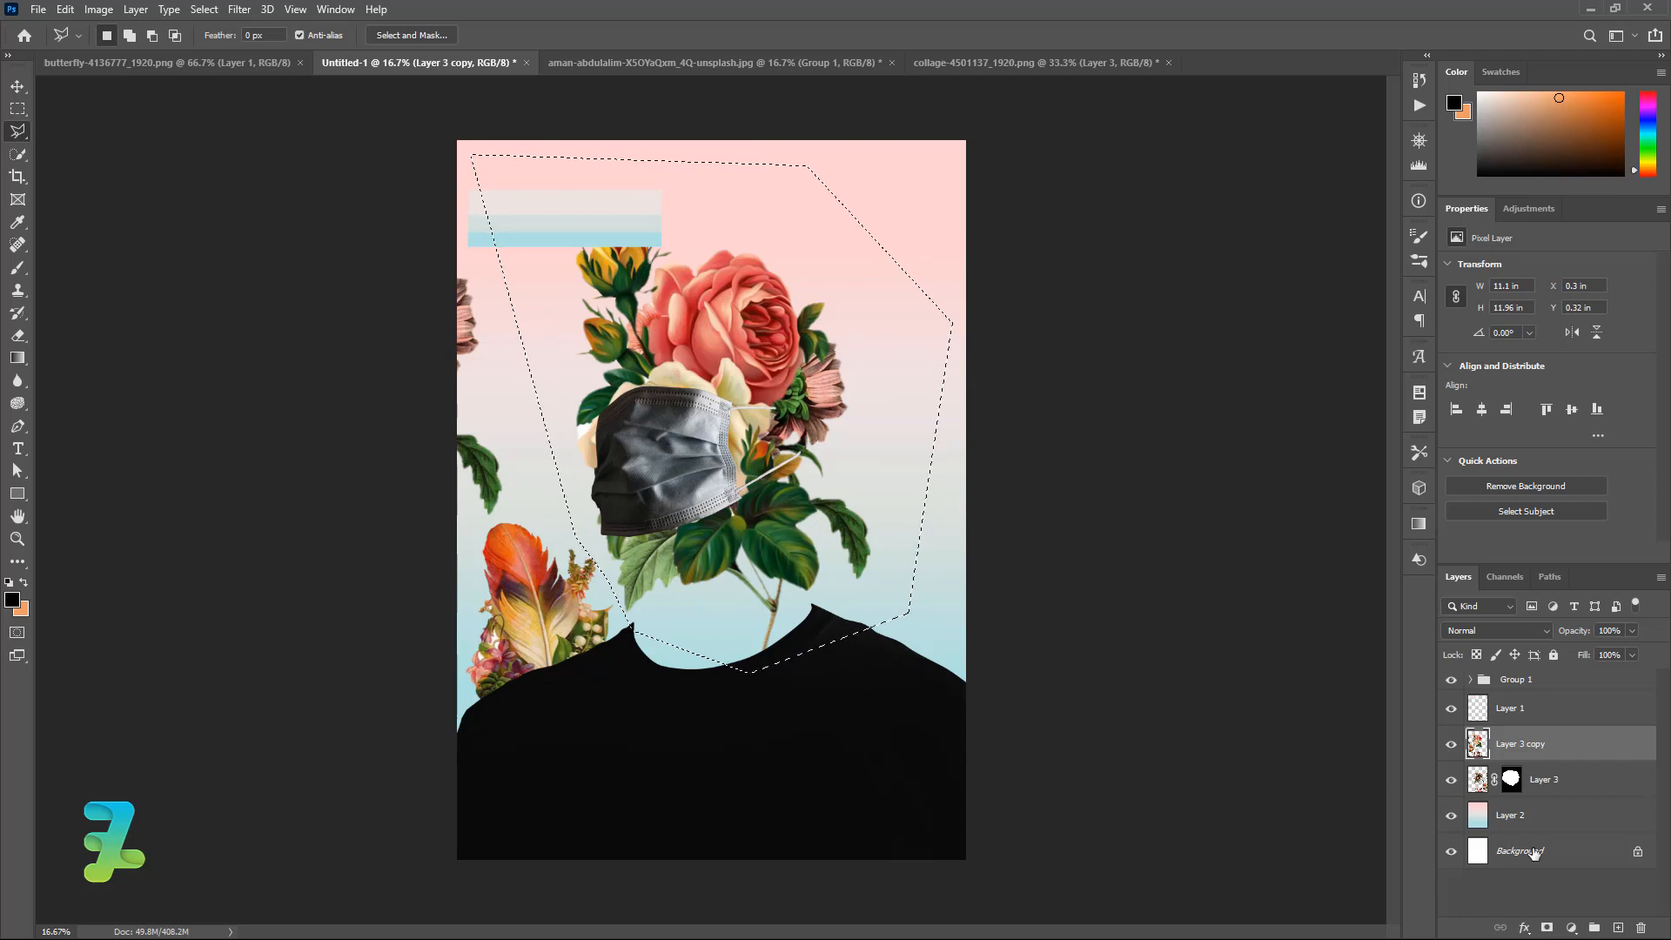
left_click(1546, 928)
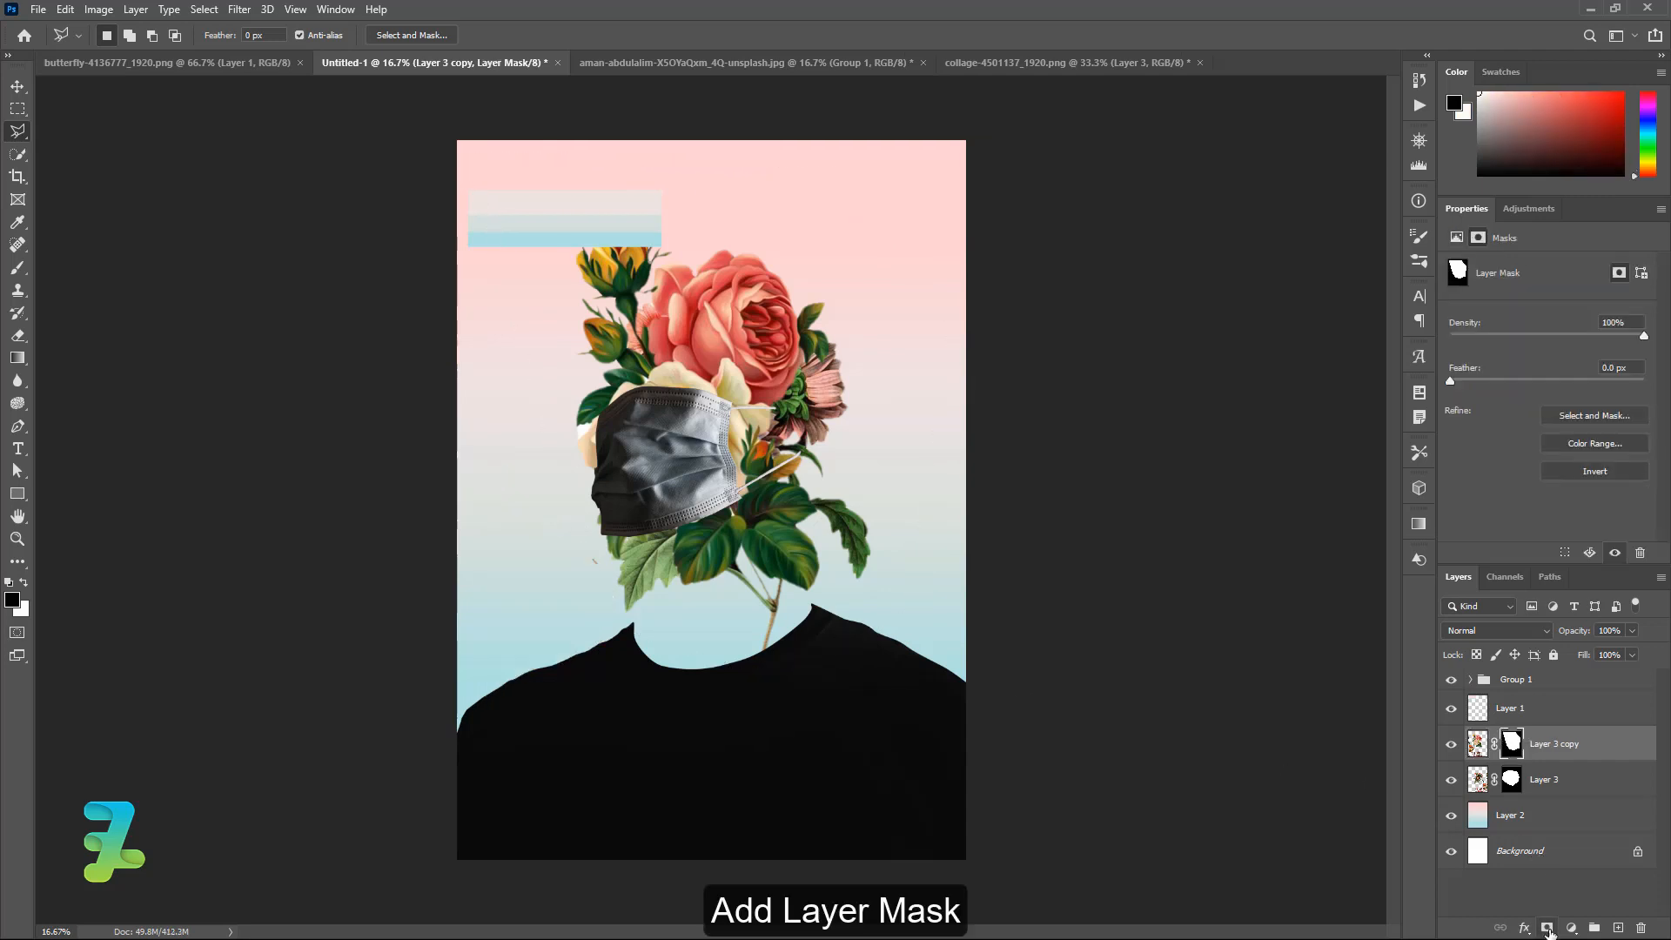
- Shrink the masked rose layer to about 8.25 × 11.42 in and place the roses over the daisies beside the face mask
left_click(18, 86)
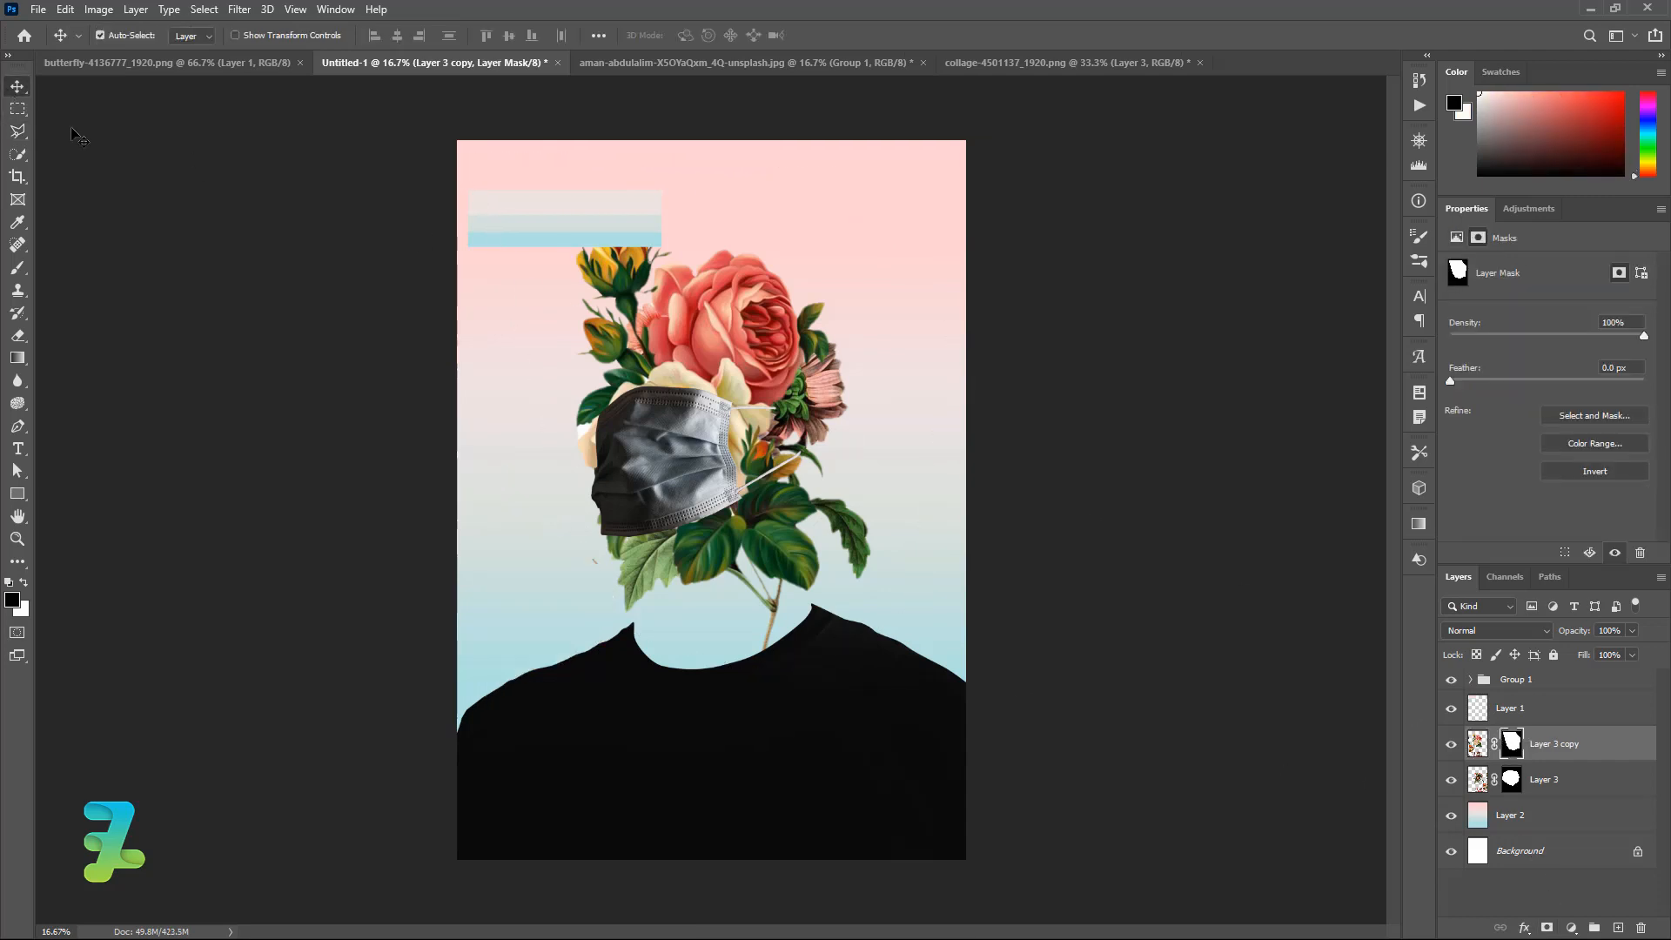
left_click(1476, 754)
left_click_drag(701, 335, 821, 374)
key("ctrl+t")
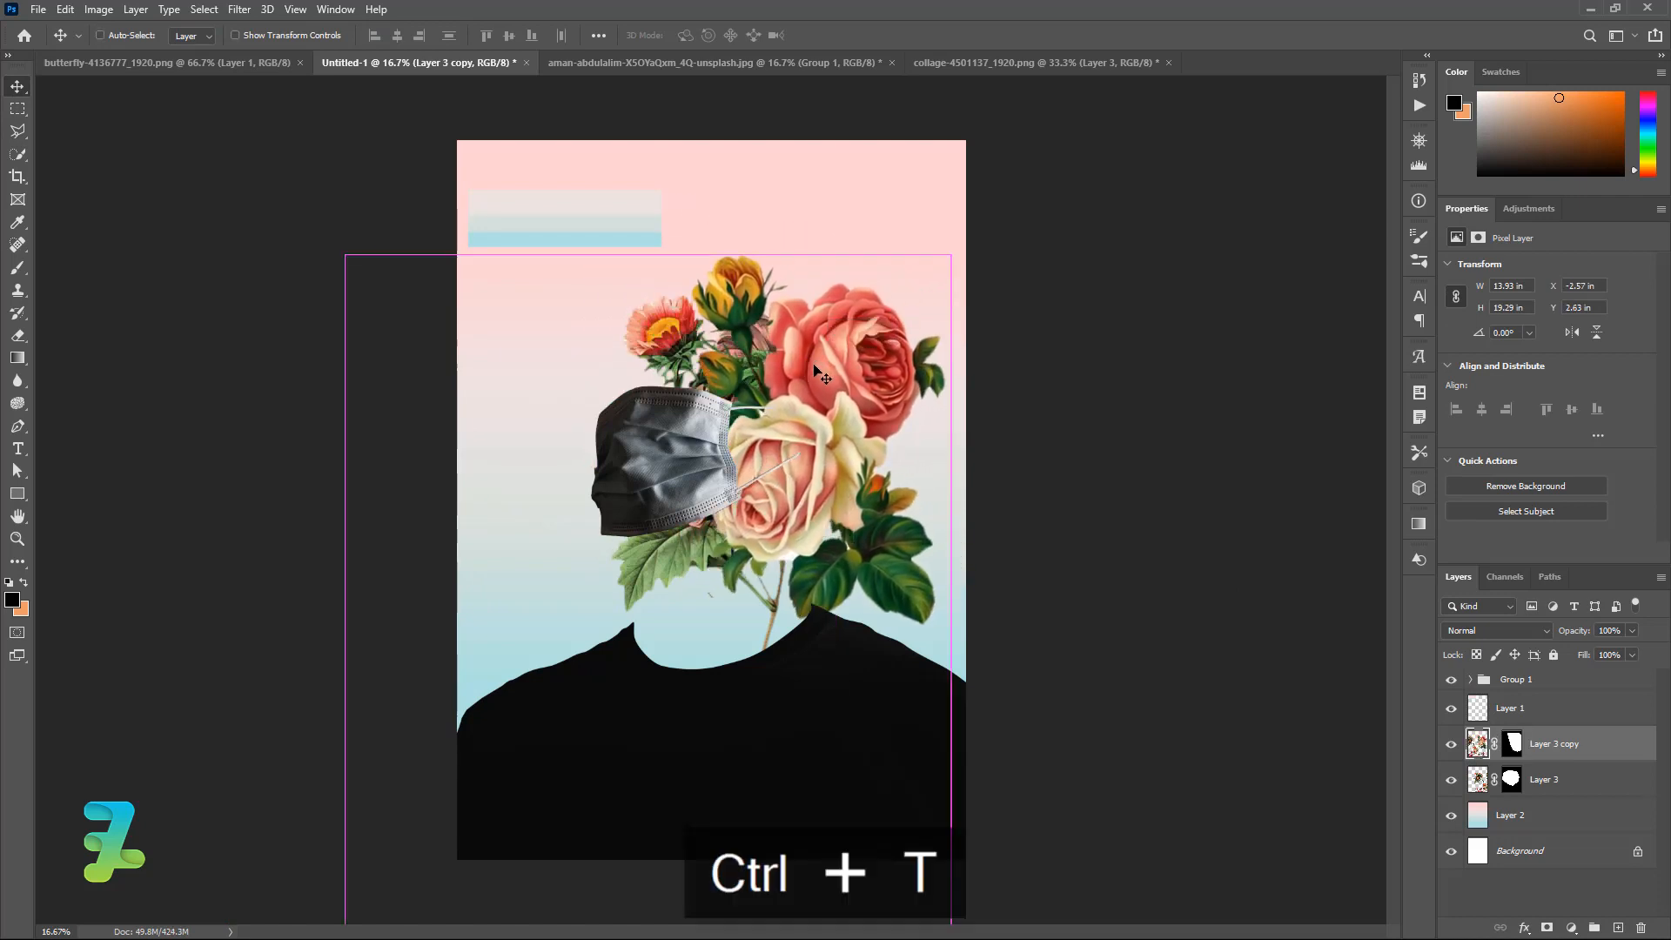
left_click_drag(948, 258, 844, 449)
left_click_drag(761, 535, 796, 437)
left_click(11, 93)
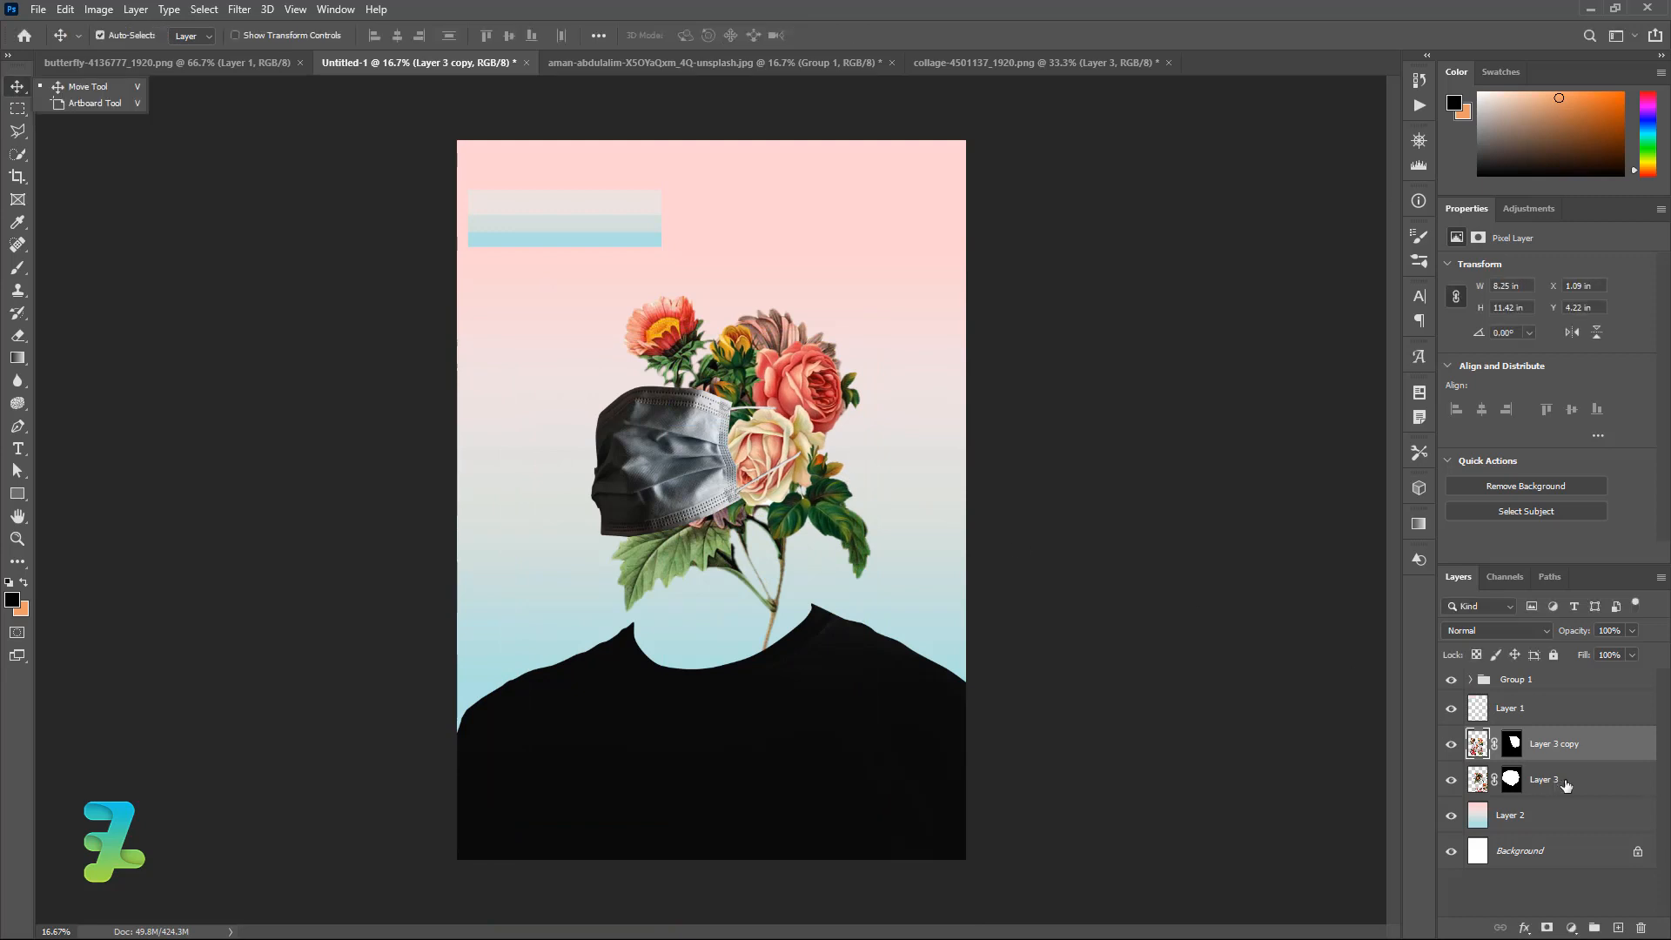
- Move the rose layer, Layer 3 copy, to the top of Group 1, above the face mask and T-shirt layers
left_click_drag(1486, 740, 1497, 679)
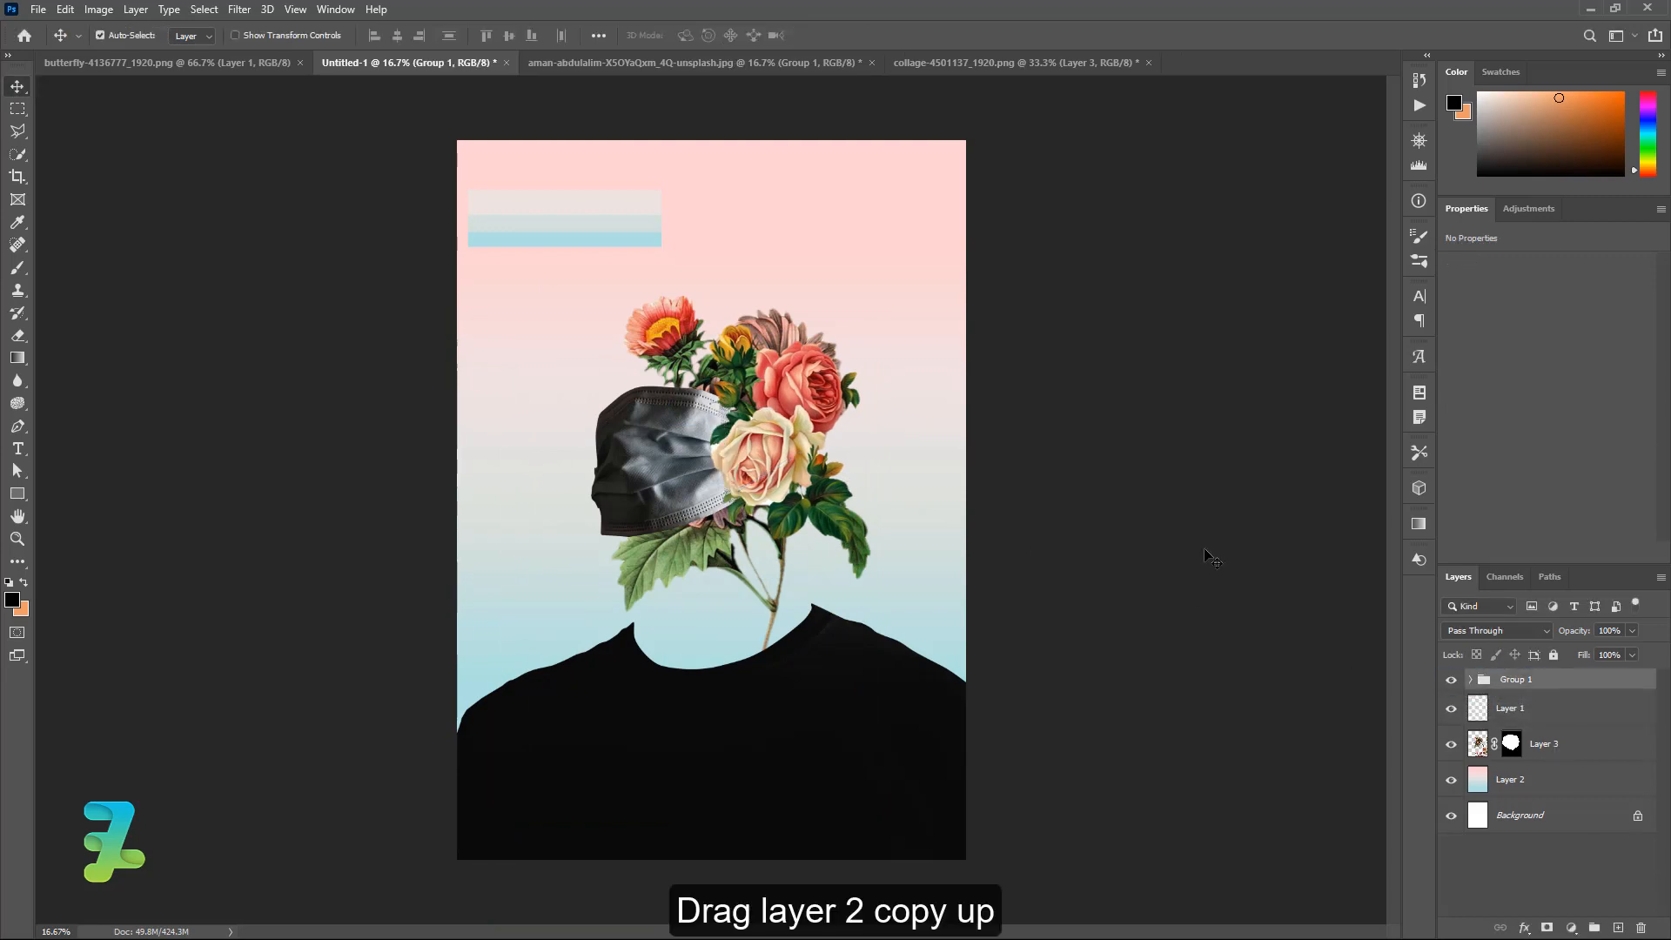
left_click_drag(779, 435, 803, 437)
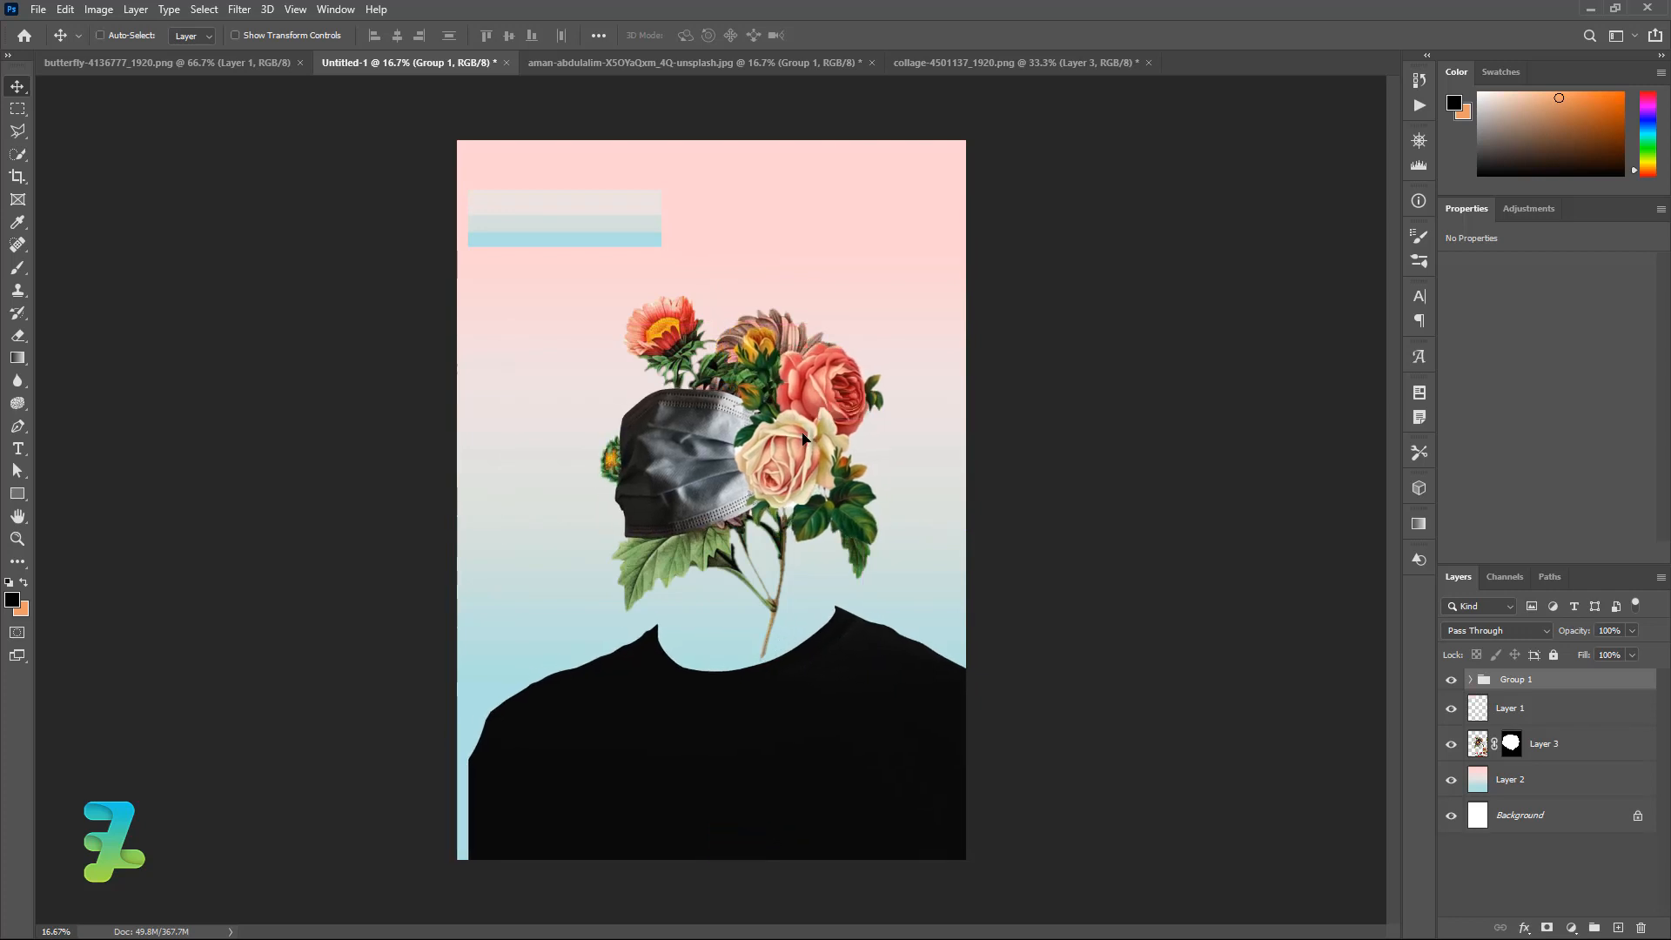
key("ctrl+z")
- Scale the rose layer inside Group 1 to 68.5% and position the roses just beside the face mask's edge
left_click(1469, 681)
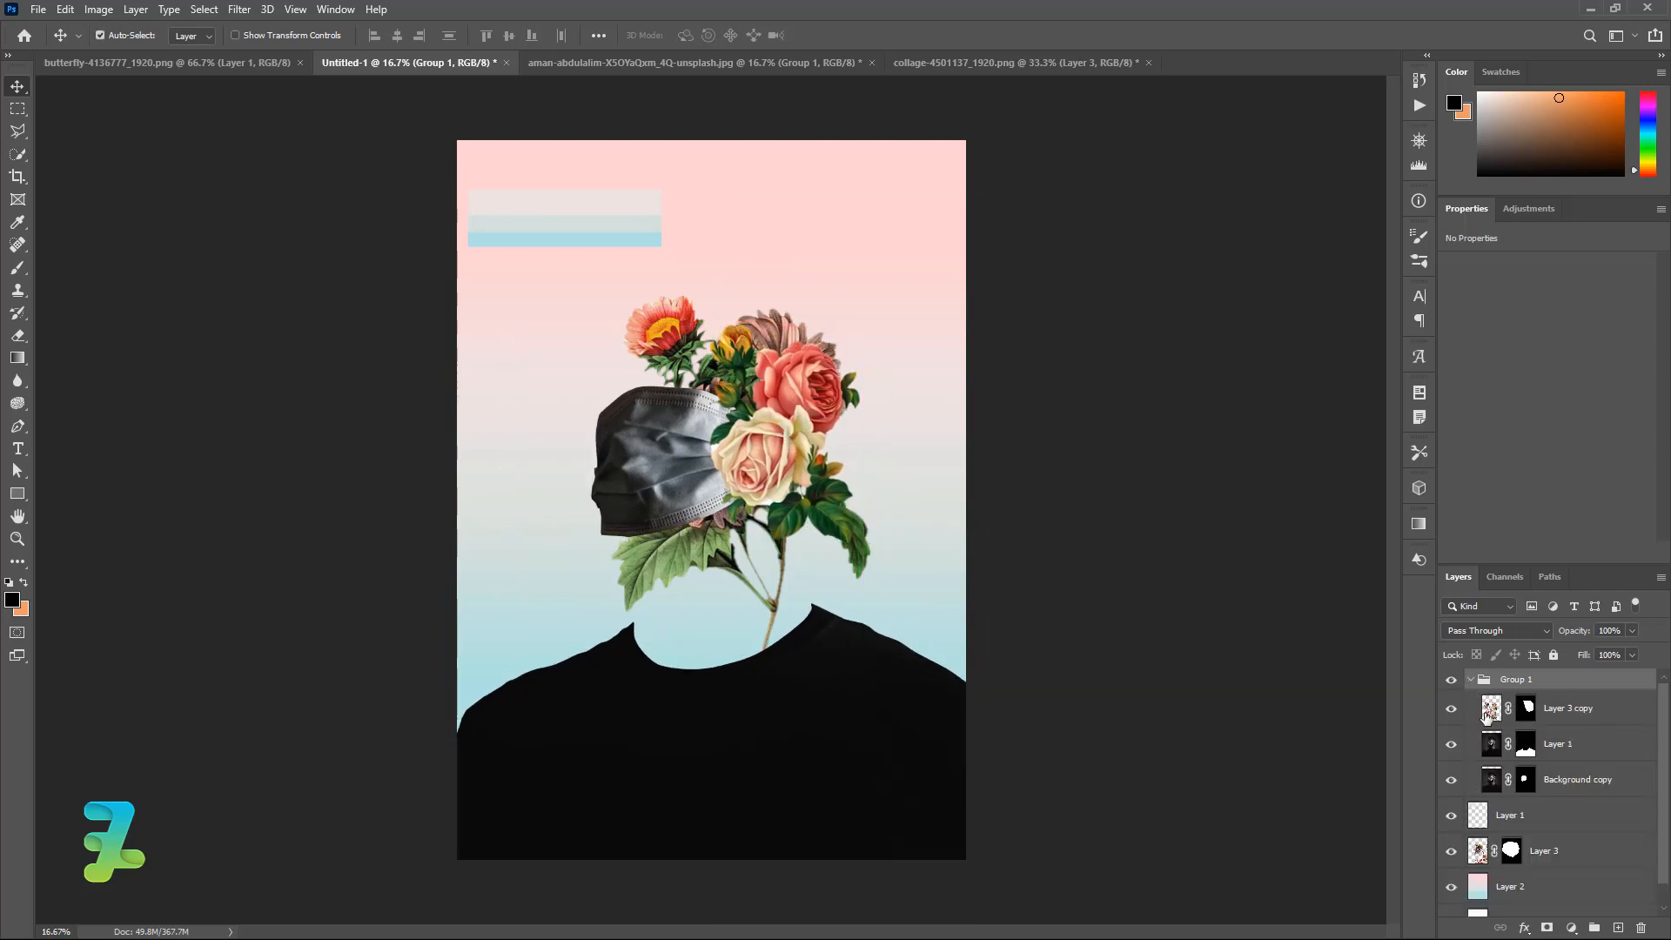
left_click(657, 365)
key("ctrl+t")
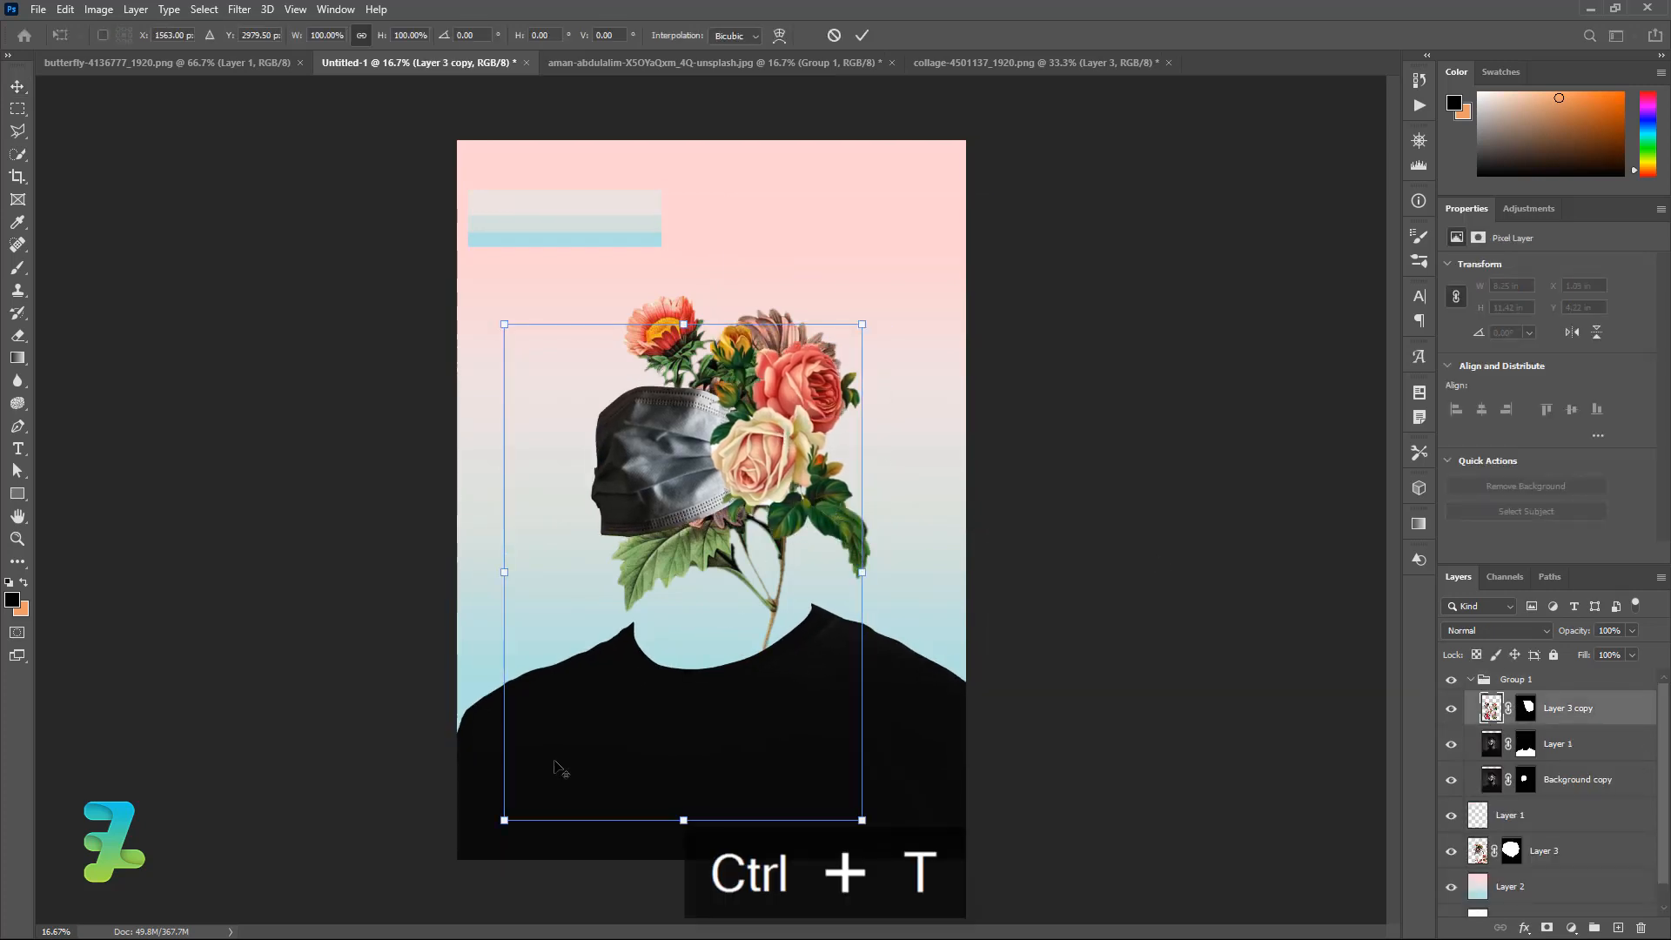
left_click_drag(504, 819, 585, 763)
left_click_drag(738, 455, 776, 402)
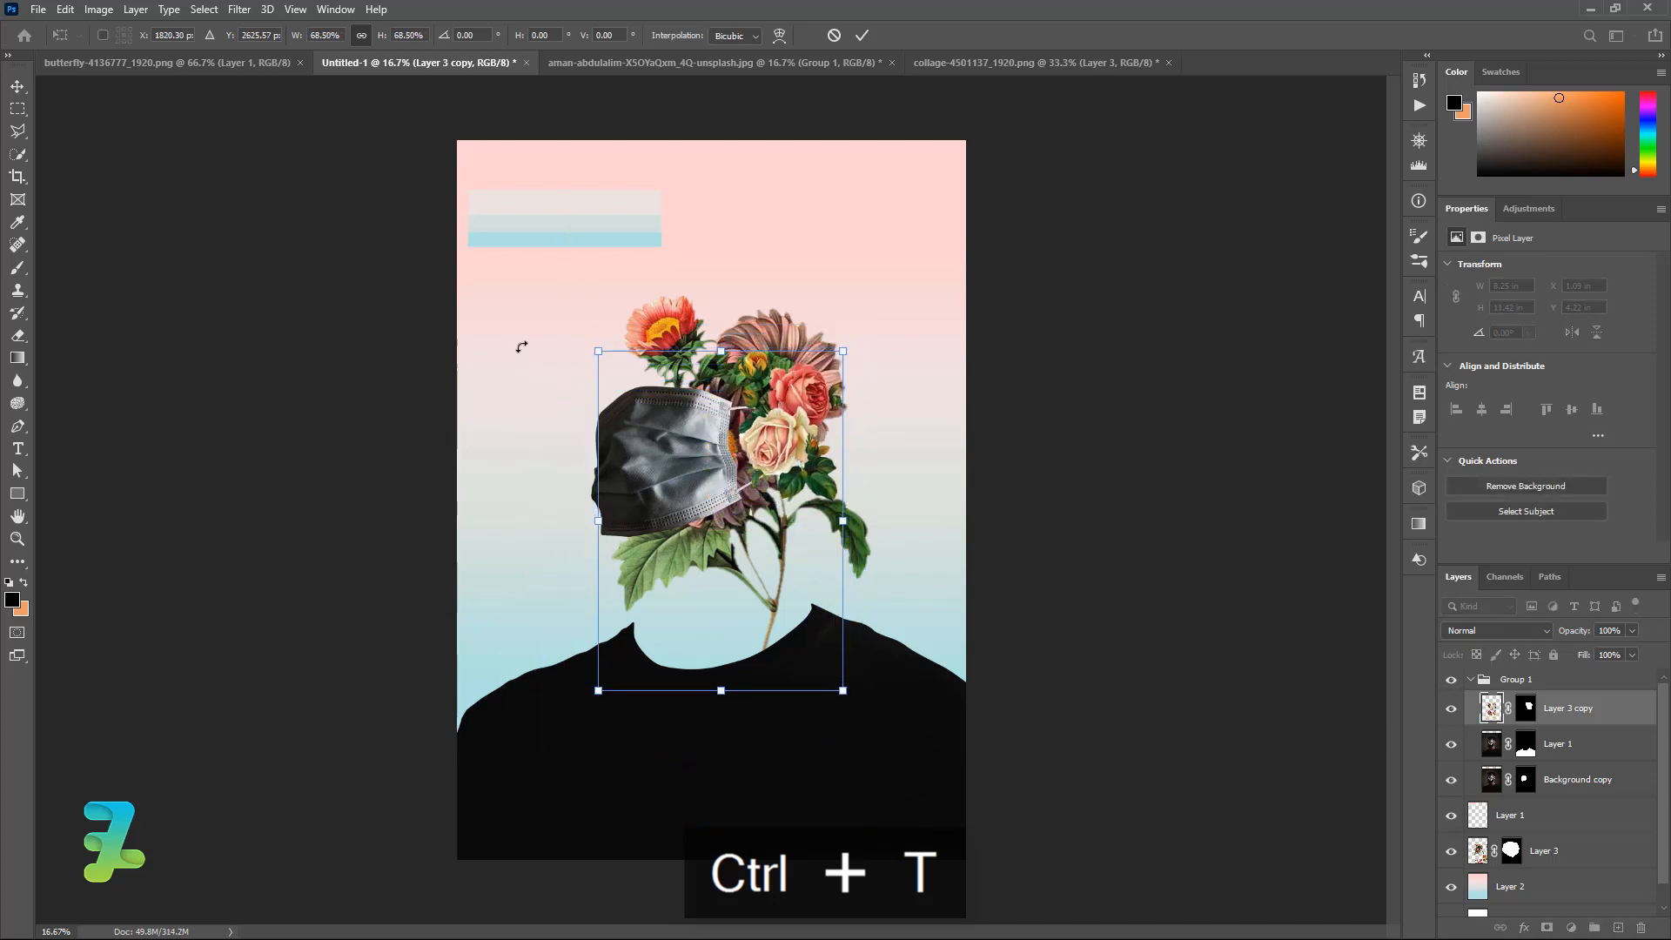
left_click(14, 93)
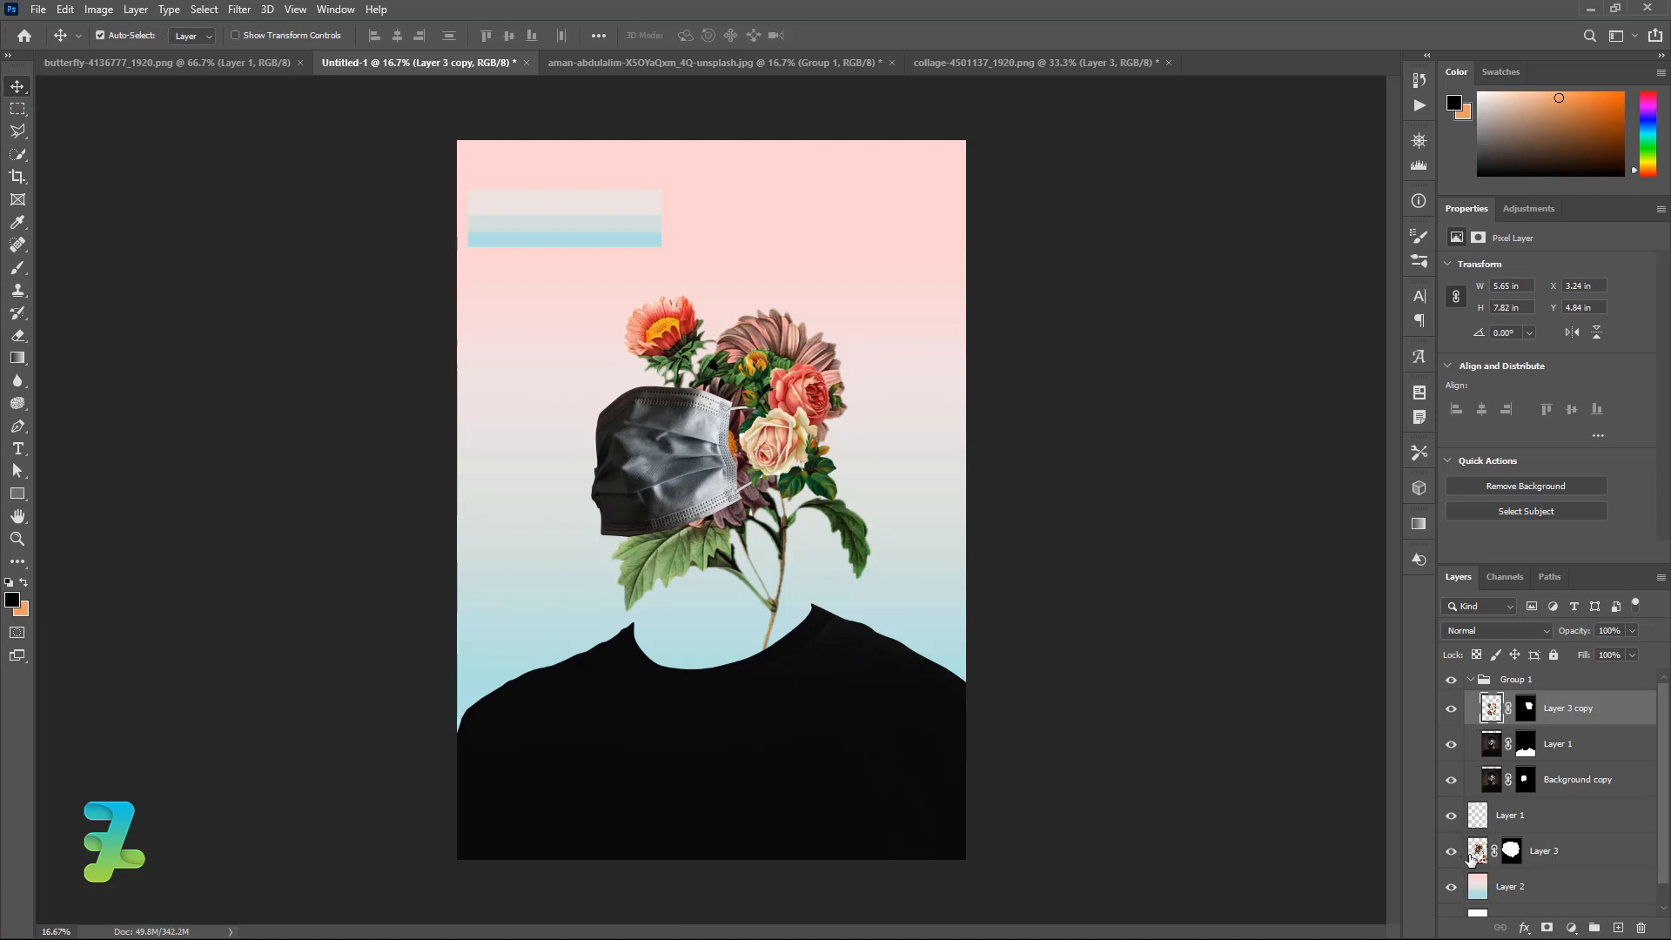
- Duplicate Layer 3 again and remove the layer mask from Layer 3 copy 2 so all its flowers show
left_click(1477, 860)
key("ctrl+j")
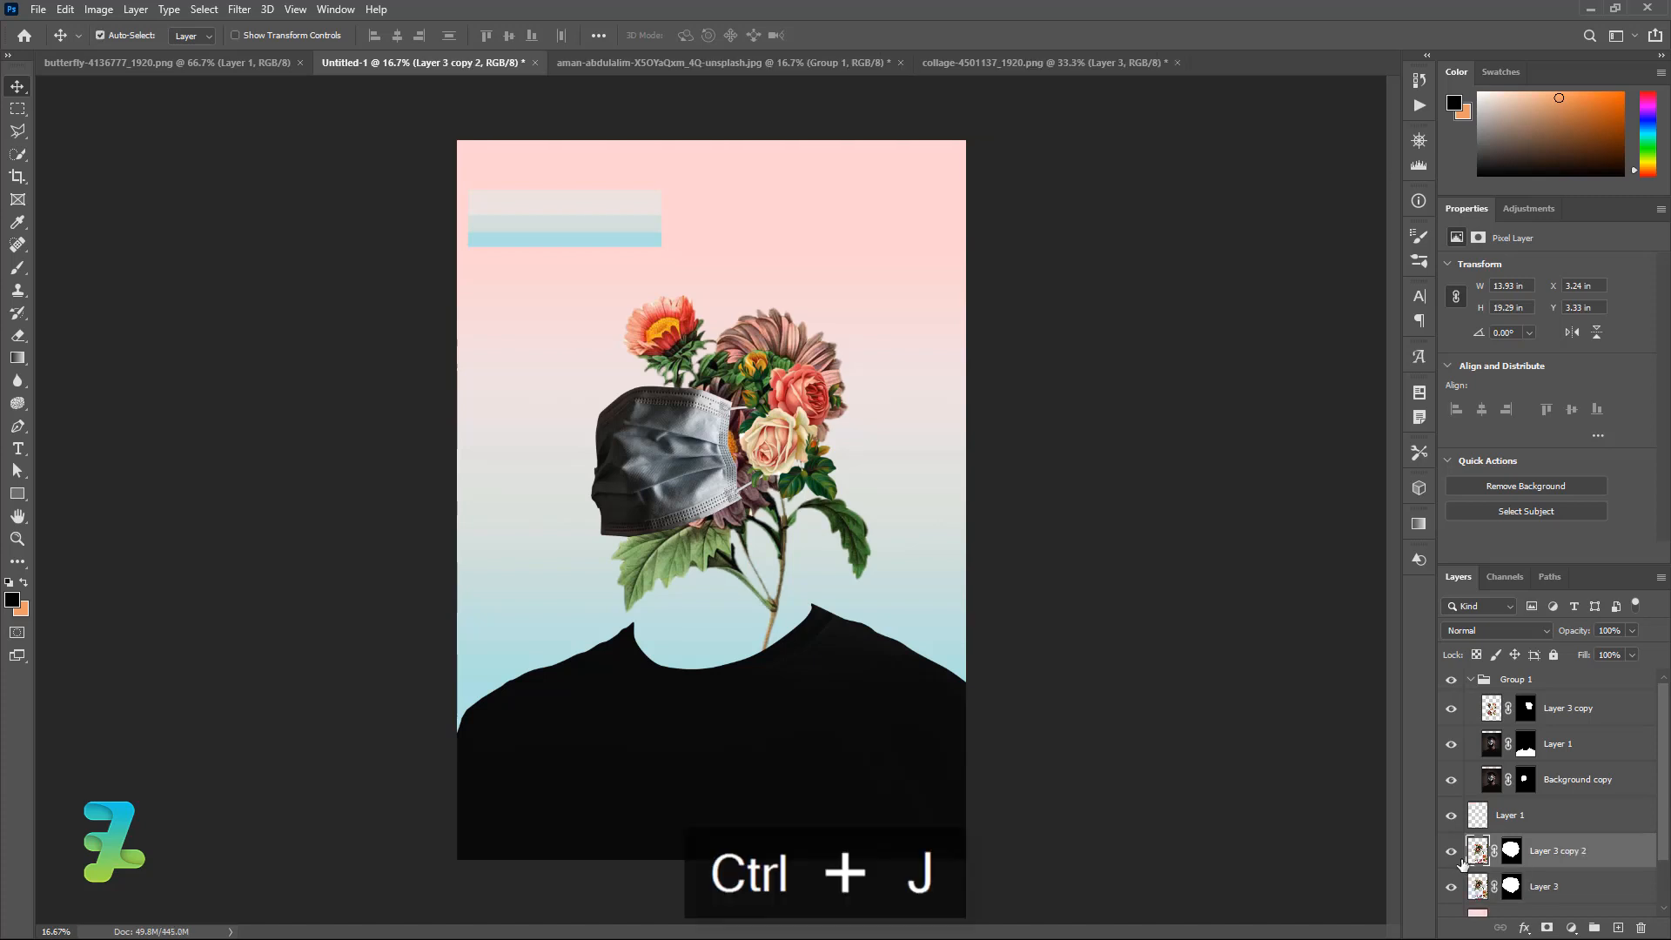
right_click(1537, 864)
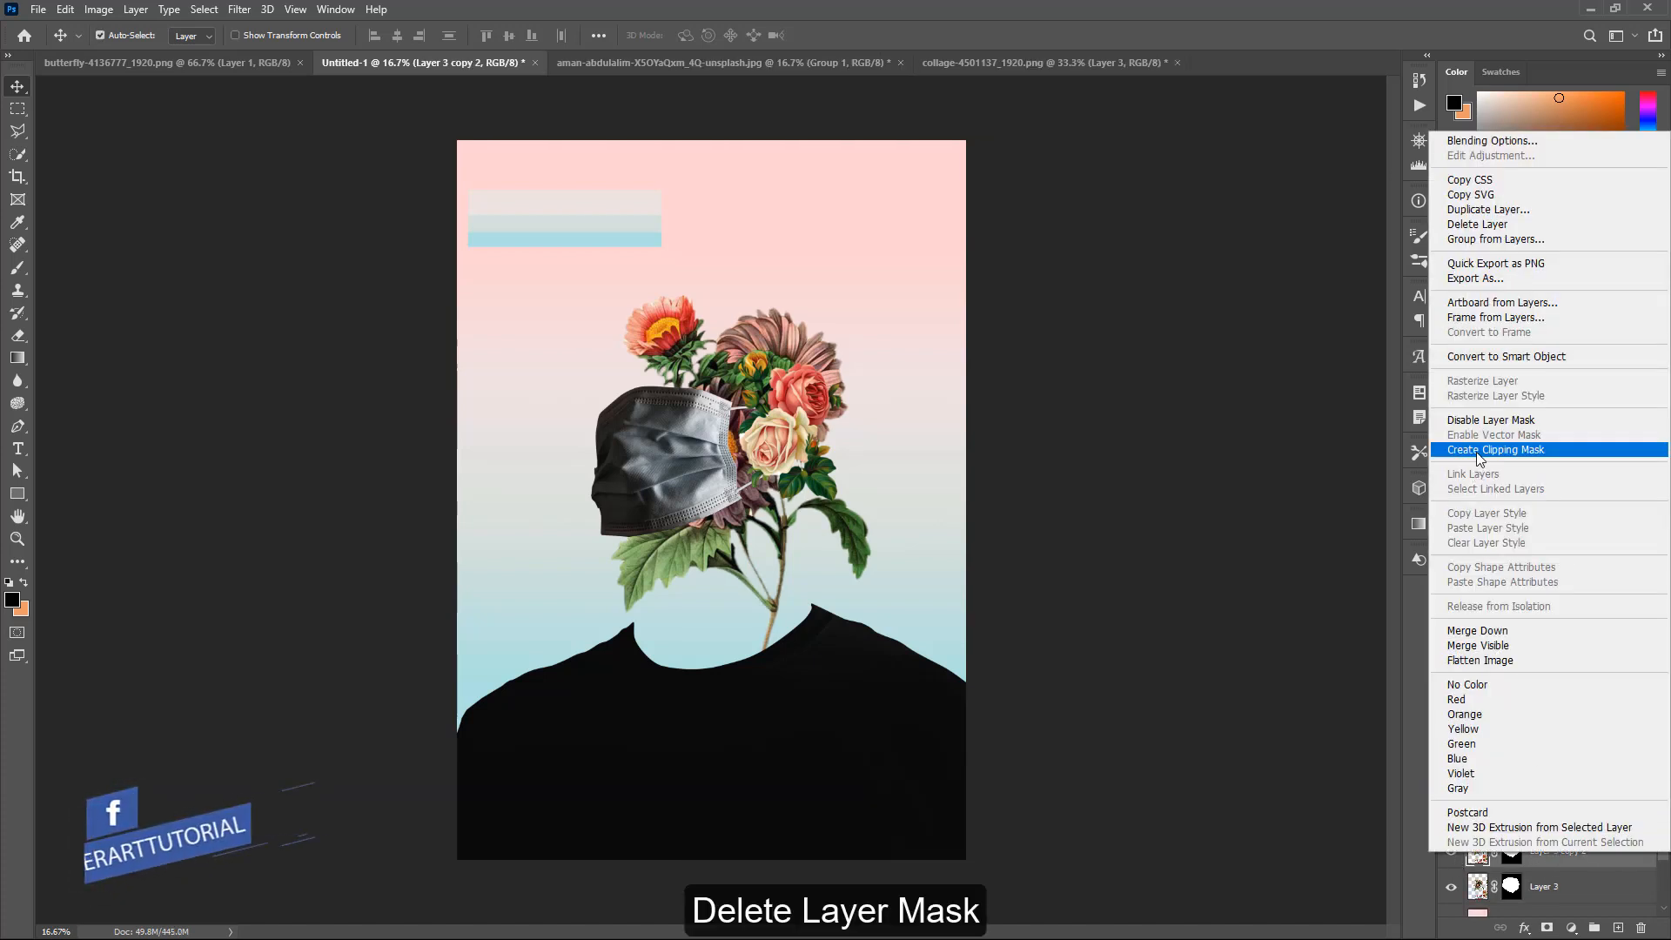
left_click(1484, 420)
right_click(1513, 853)
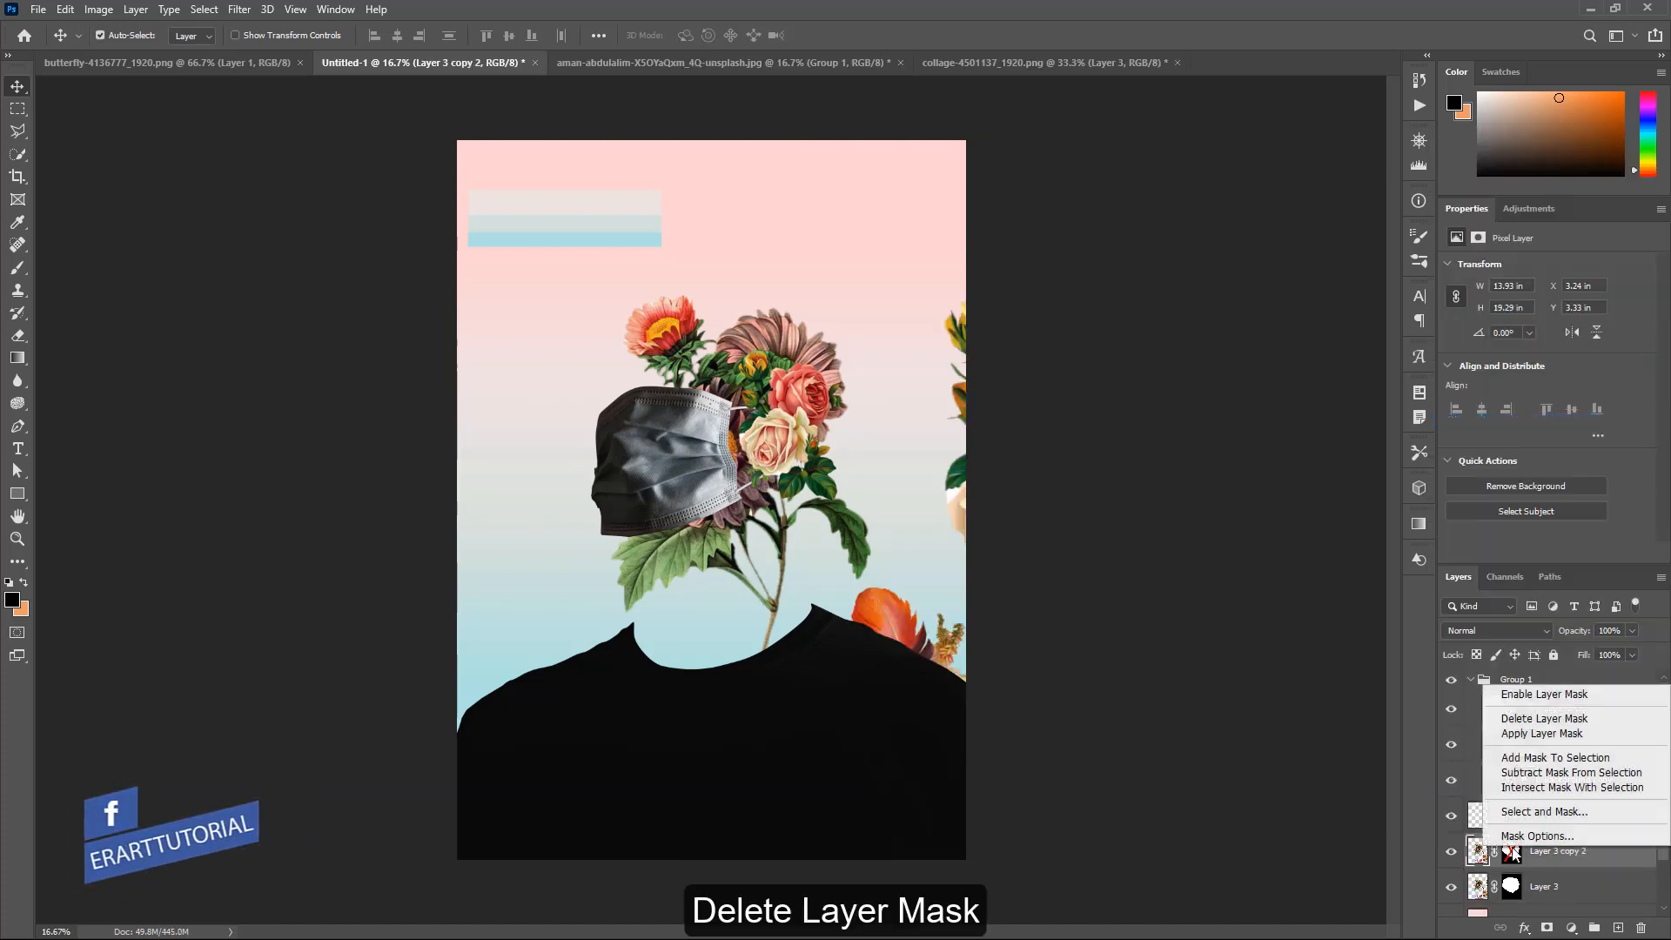
left_click(1542, 735)
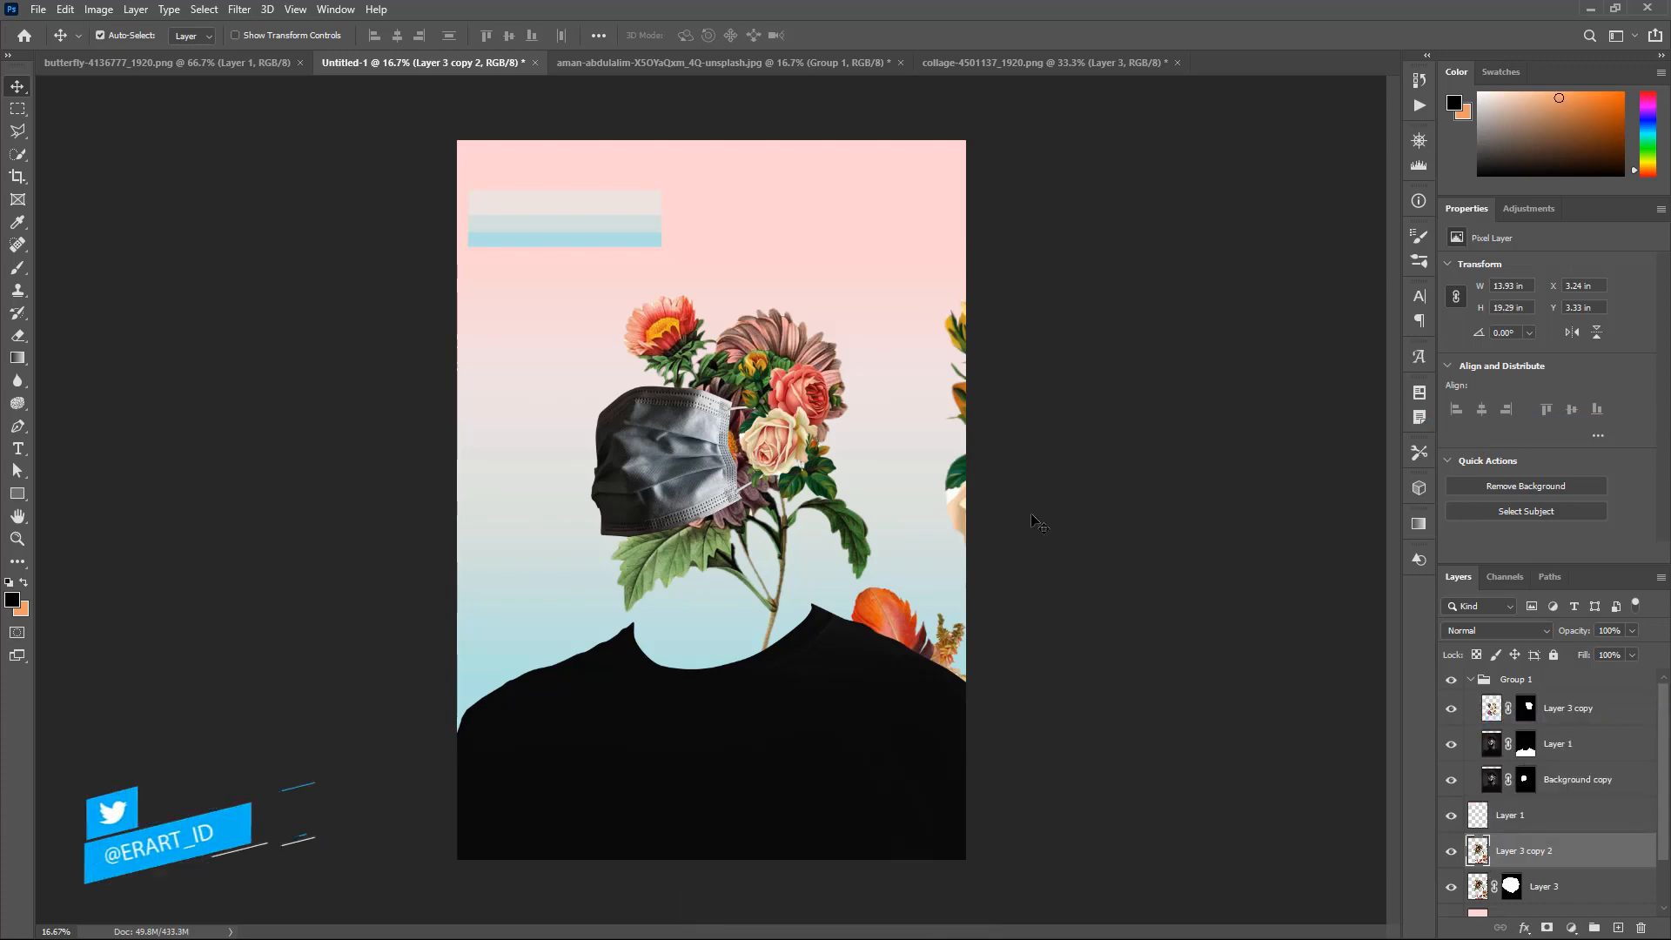
- Reposition Layer 3 copy 2 and mask it with a polygonal lasso selection around the hellebore and white flower cluster
mouse_move(962, 513)
left_mouse_down()
mouse_move(865, 328)
mouse_move(850, 235)
mouse_move(647, 228)
mouse_move(890, 433)
mouse_move(835, 452)
mouse_move(861, 435)
mouse_move(849, 287)
mouse_move(808, 283)
mouse_move(831, 299)
mouse_move(954, 296)
mouse_move(831, 303)
mouse_move(825, 333)
left_mouse_up()
left_click(18, 131)
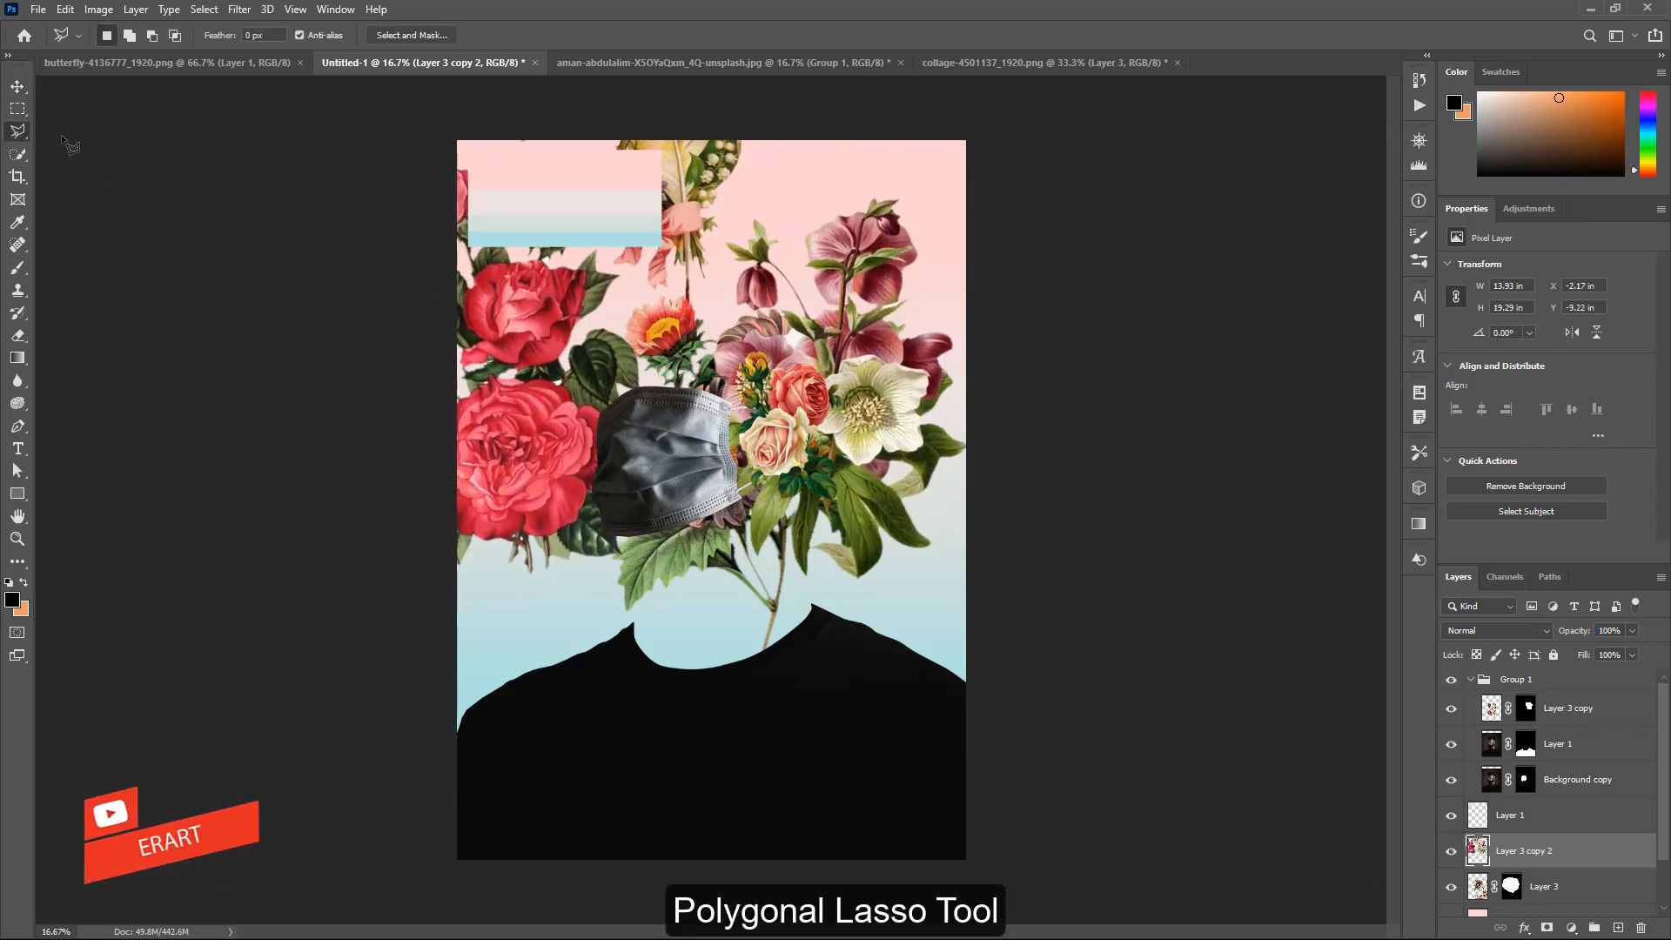
left_click(717, 236)
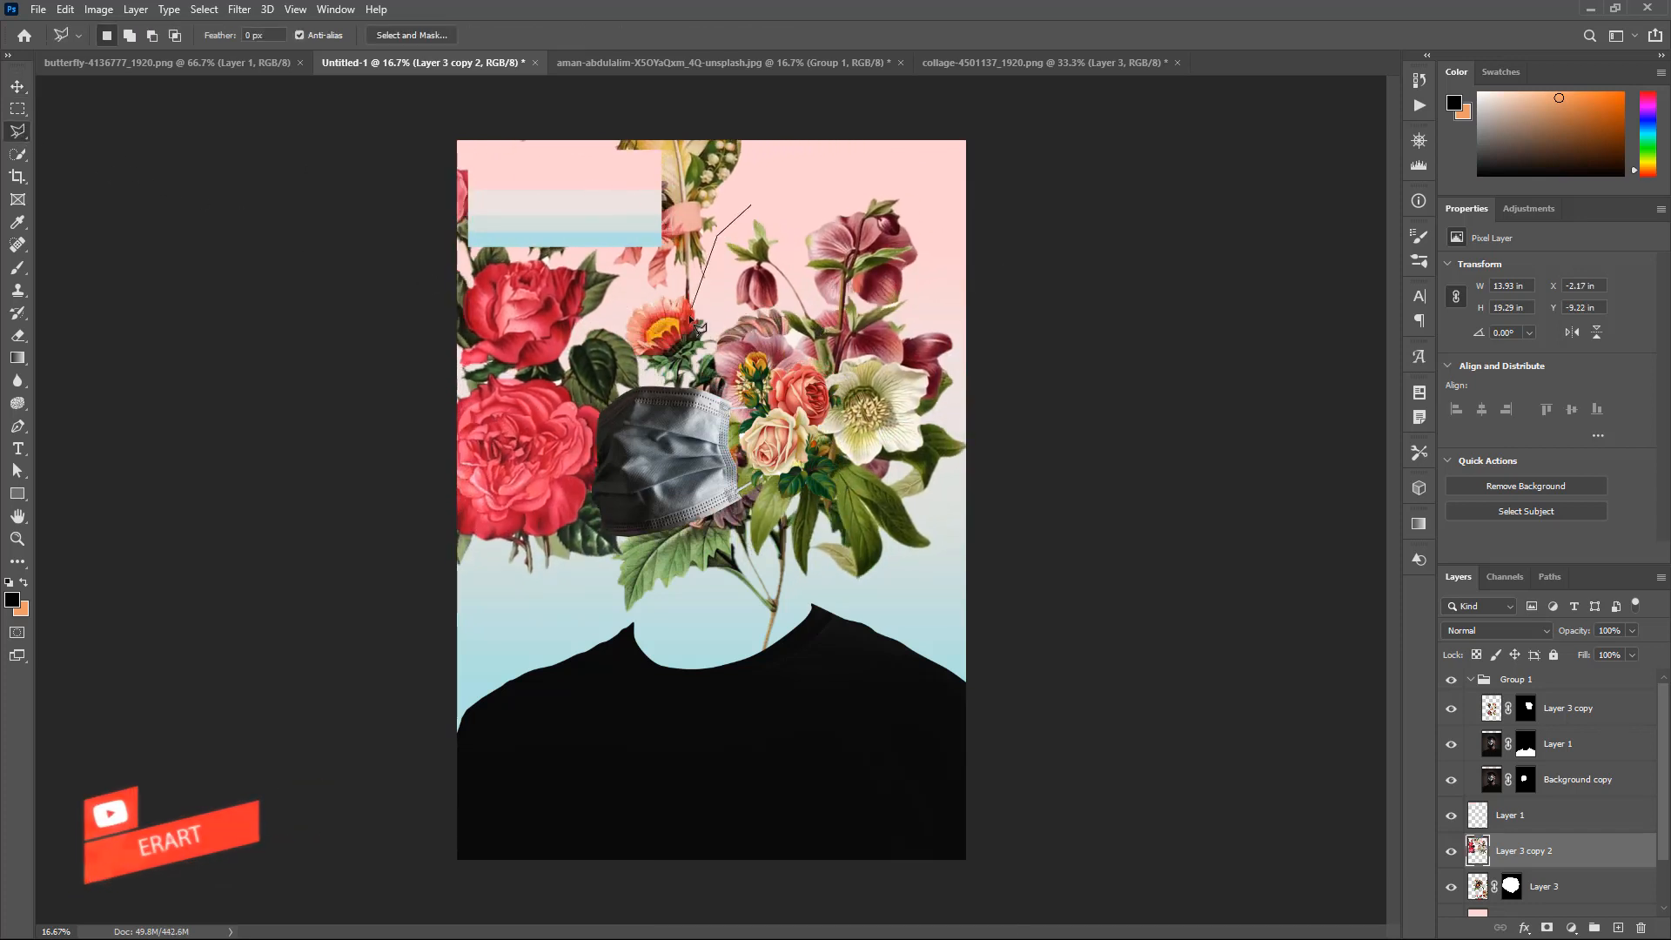
left_click(688, 331)
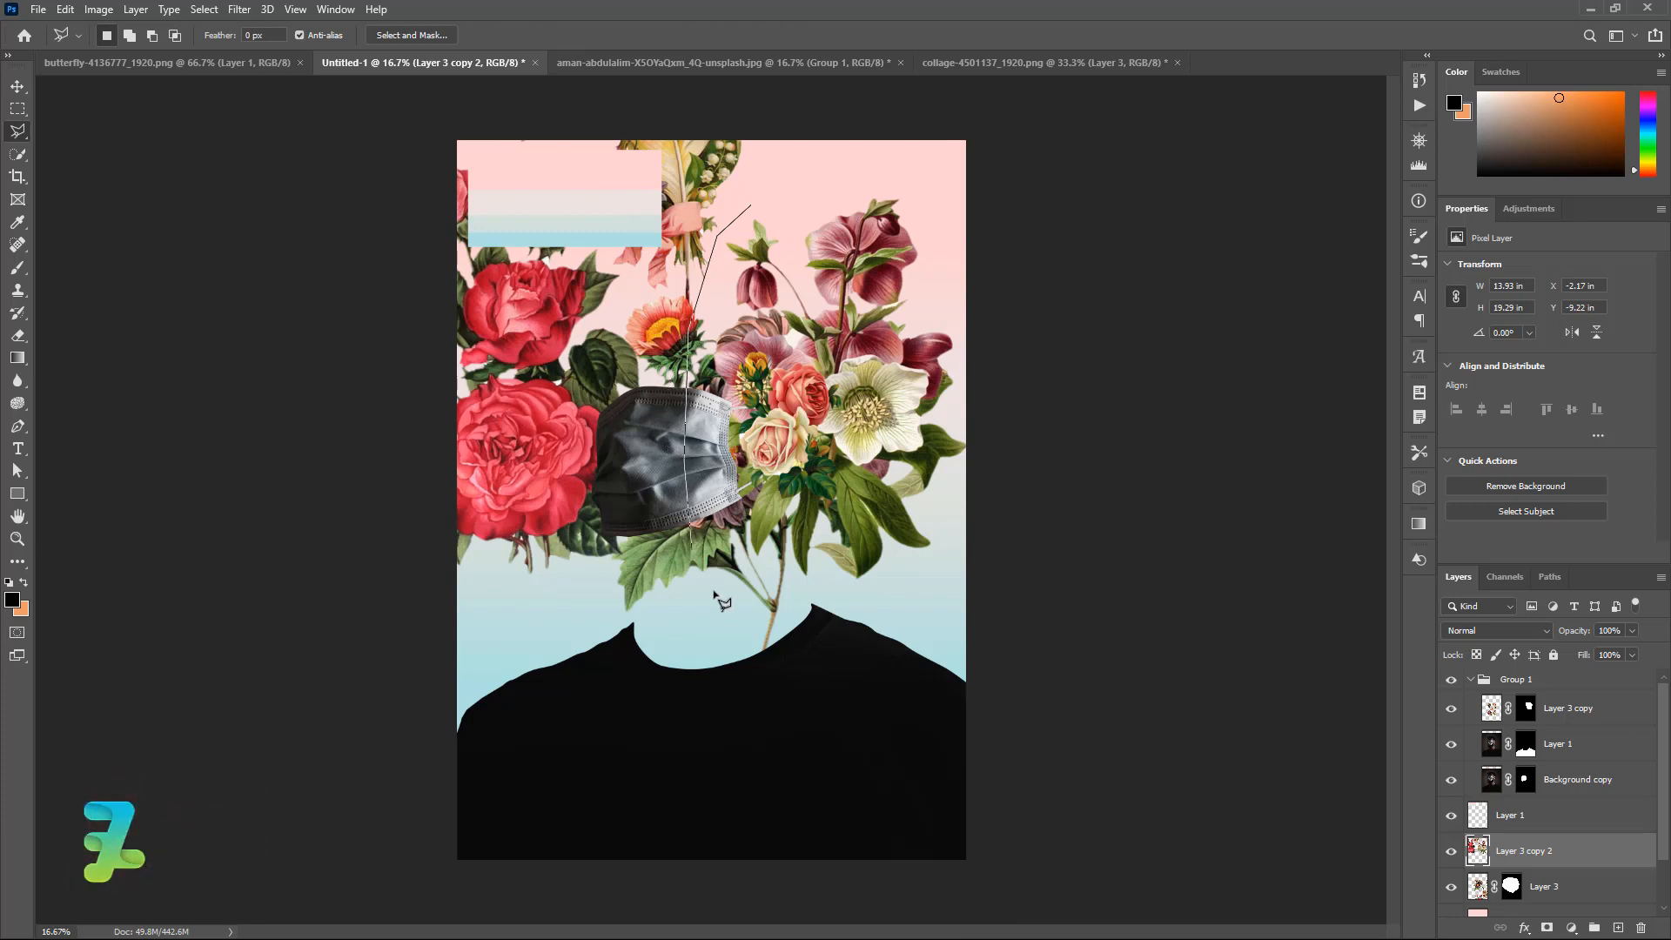
left_click(929, 625)
left_click(1037, 437)
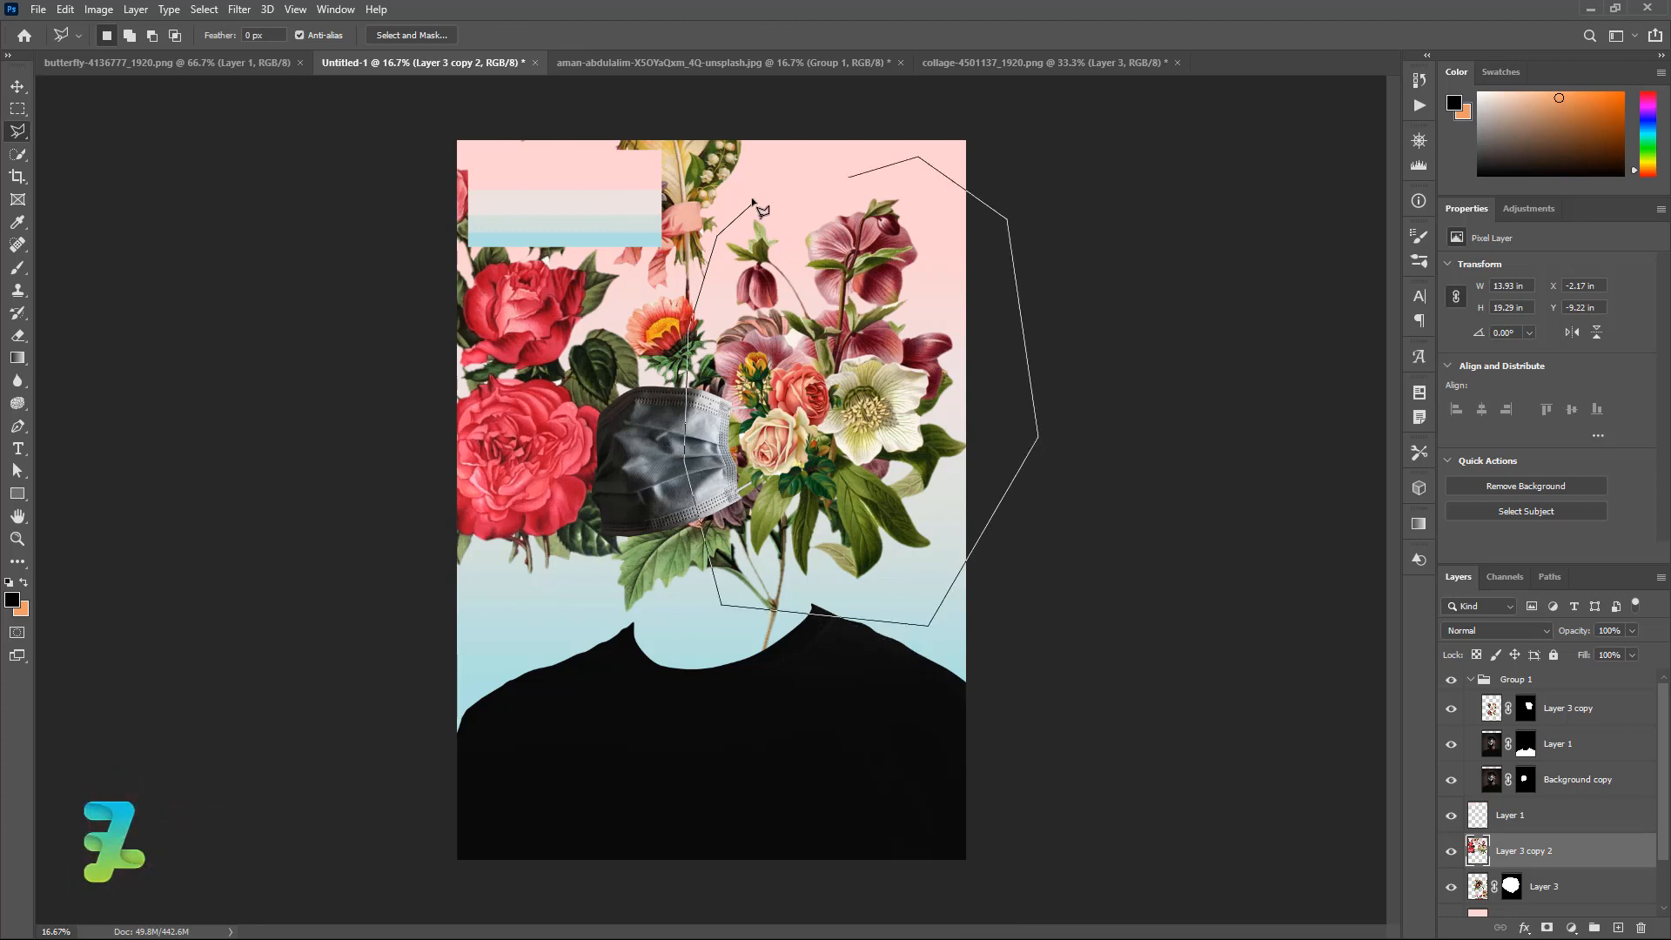
left_click(753, 206)
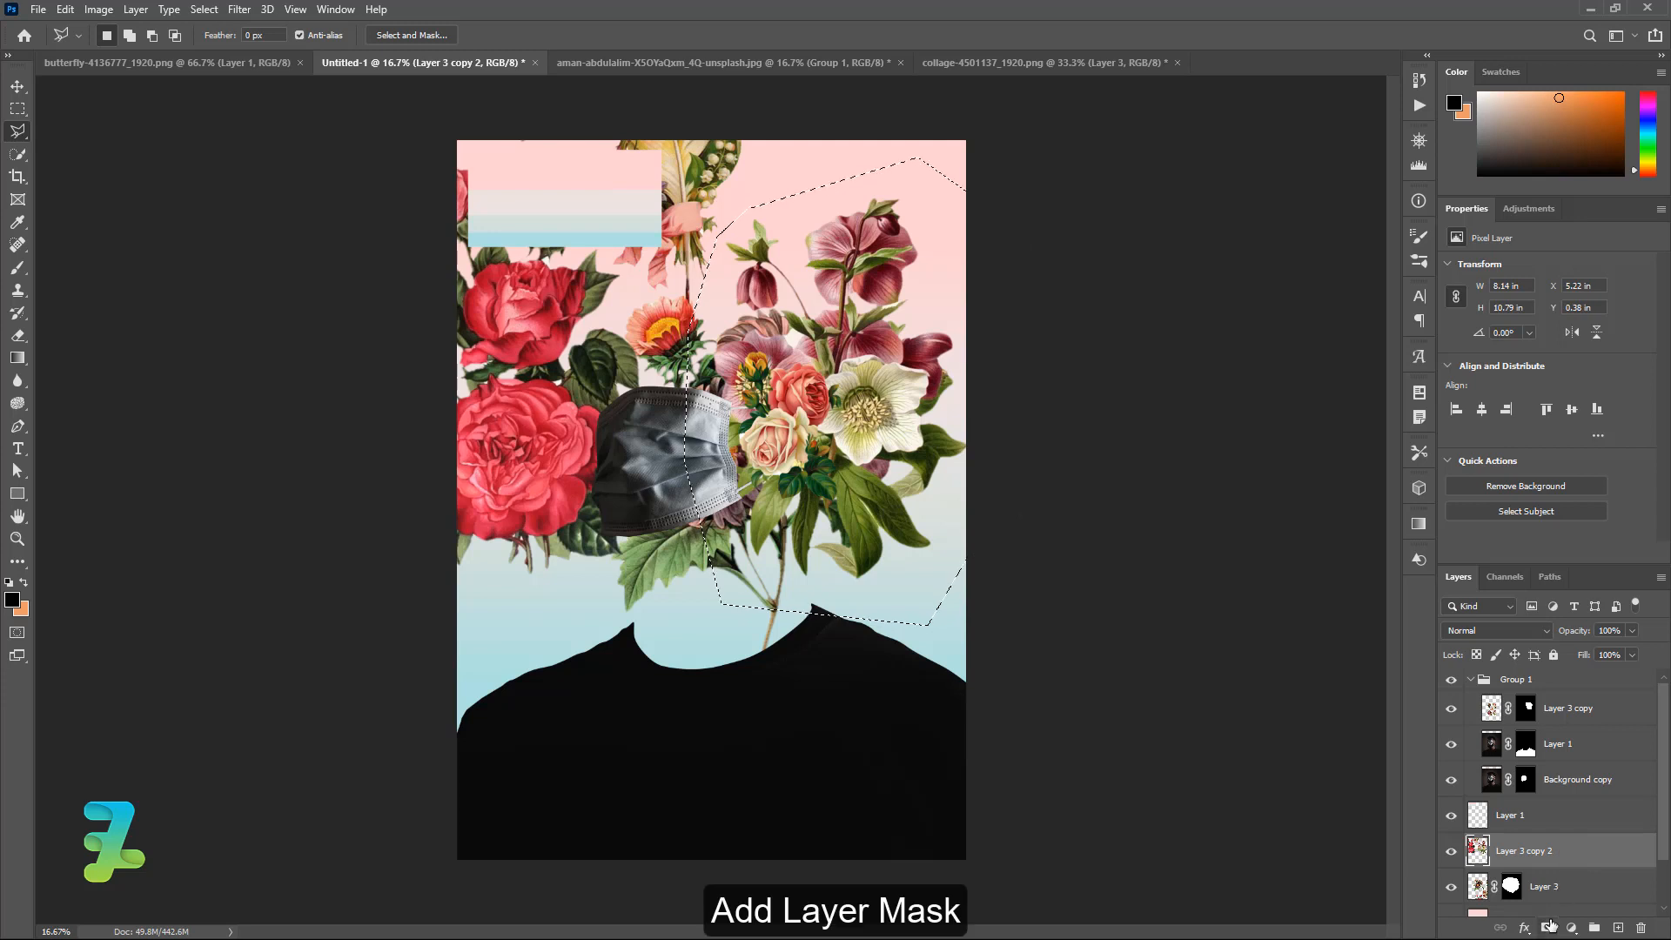
left_click(1550, 924)
- Shrink the masked Layer 3 copy 2 to about 6.54 × 7.69 in and tuck its small pink flowers behind the face mask's upper edge
left_click(17, 86)
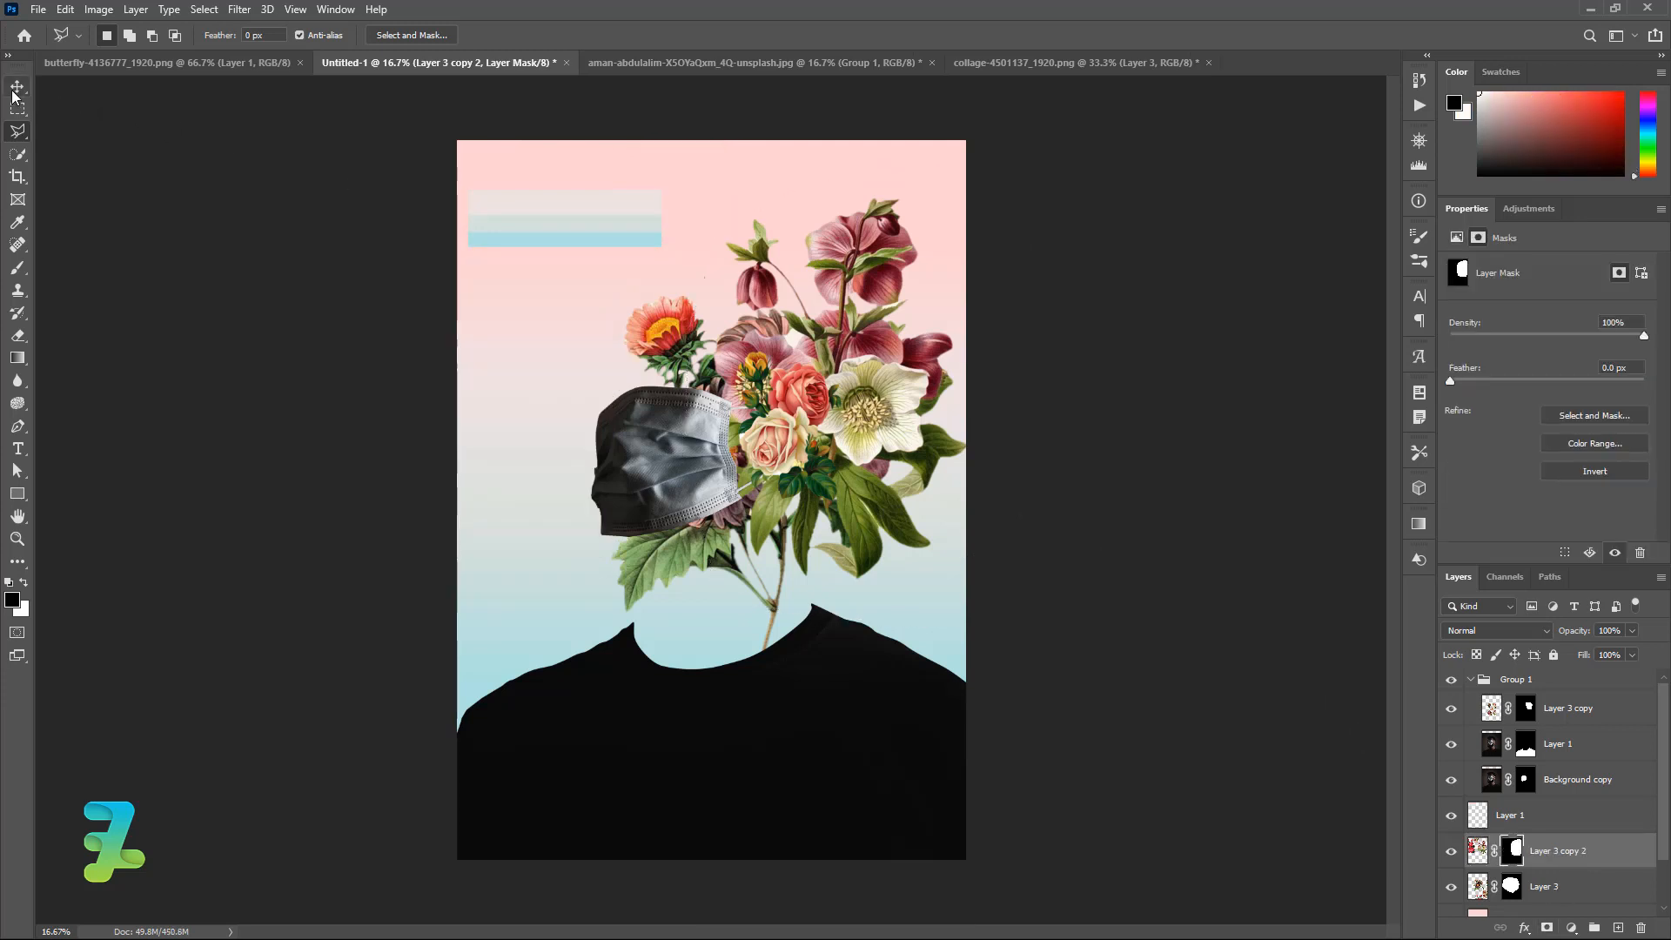
left_click_drag(881, 315, 818, 427)
key("ctrl+t")
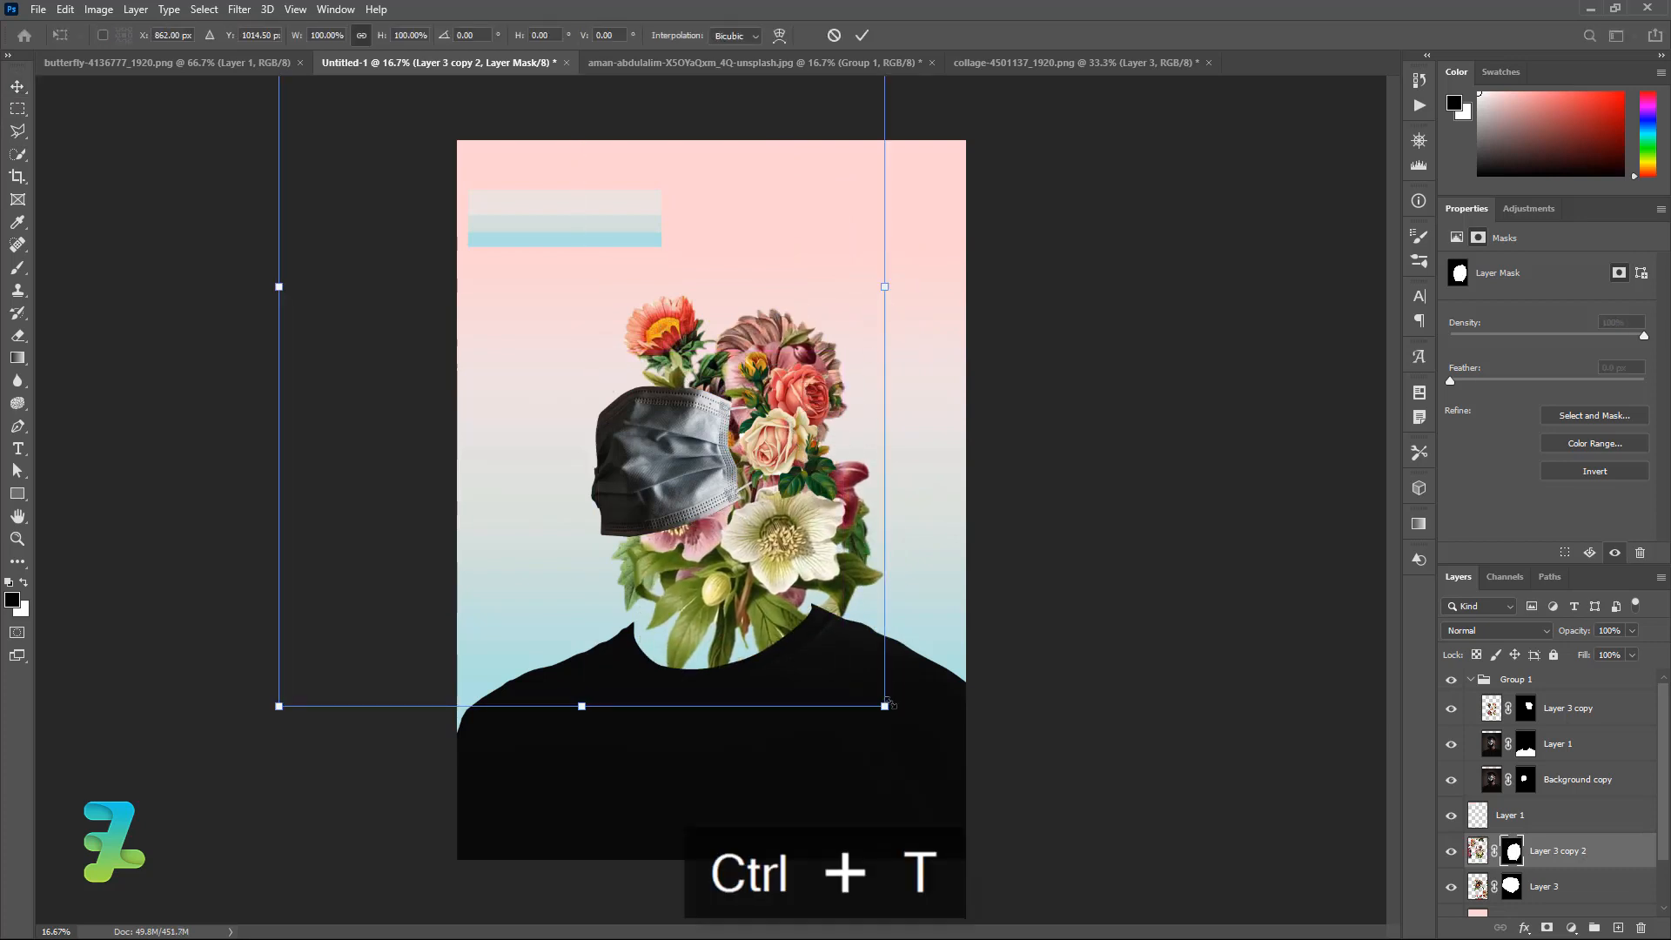
left_click_drag(887, 704, 696, 441)
left_click_drag(629, 358, 671, 393)
left_click_drag(771, 495, 804, 426)
left_click_drag(669, 405, 606, 410)
key("Return")
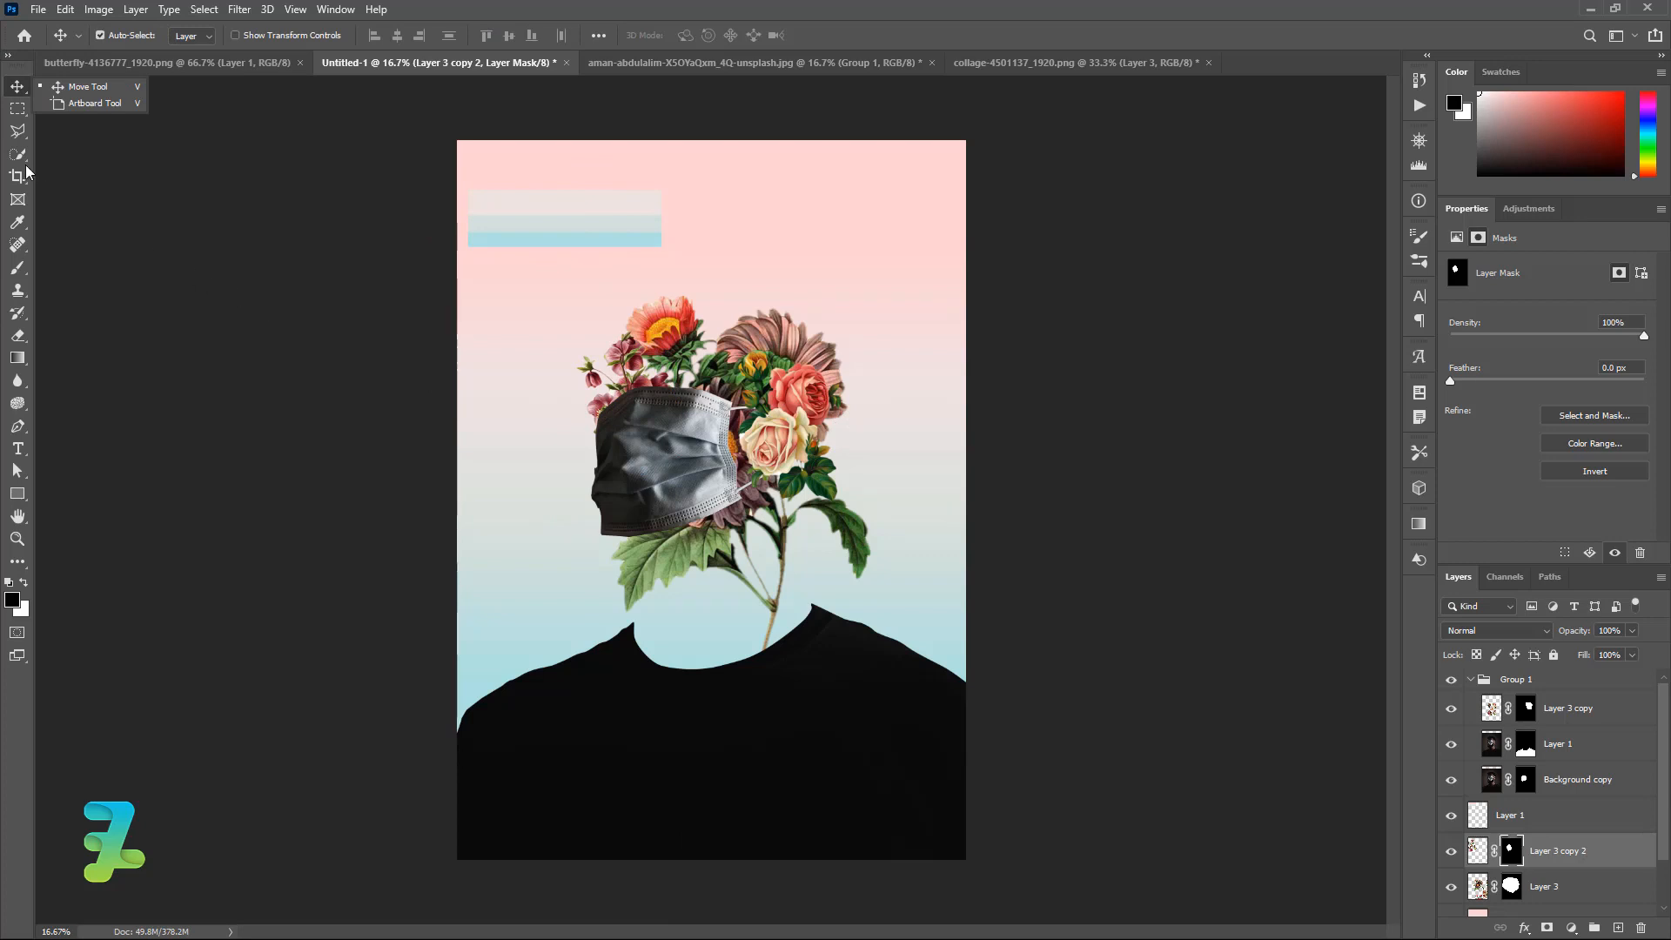
left_click(19, 111)
left_click(17, 92)
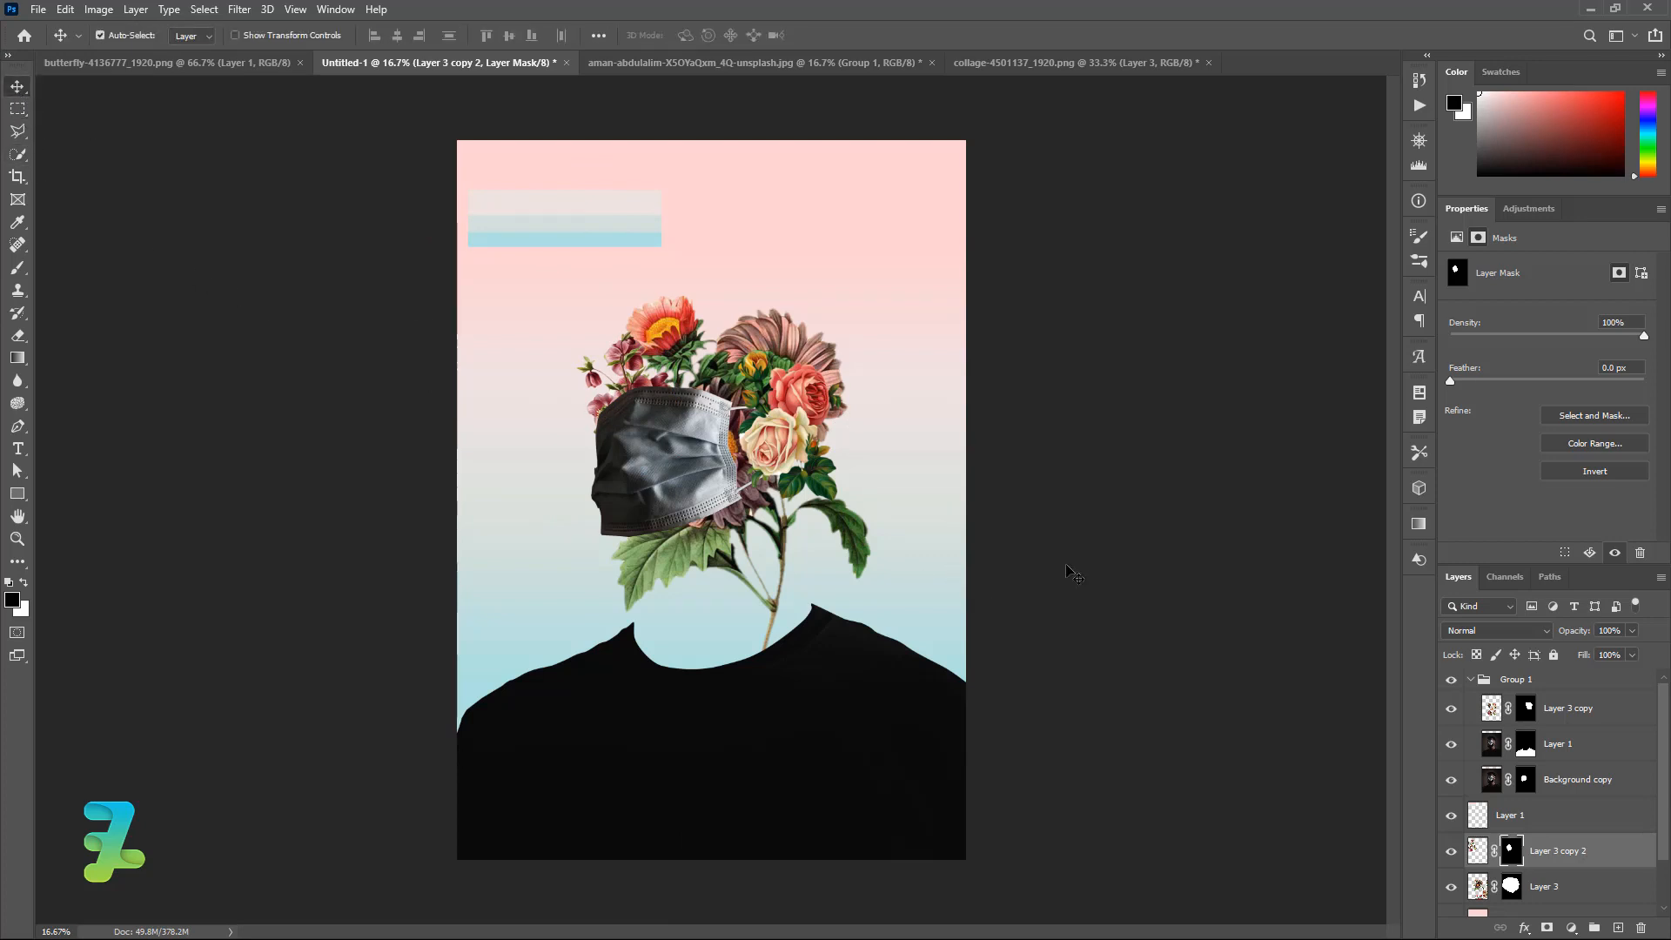
- Group Layer 3 copy 2 with Layer 3 and name the new group "Flower"
left_click(1469, 681)
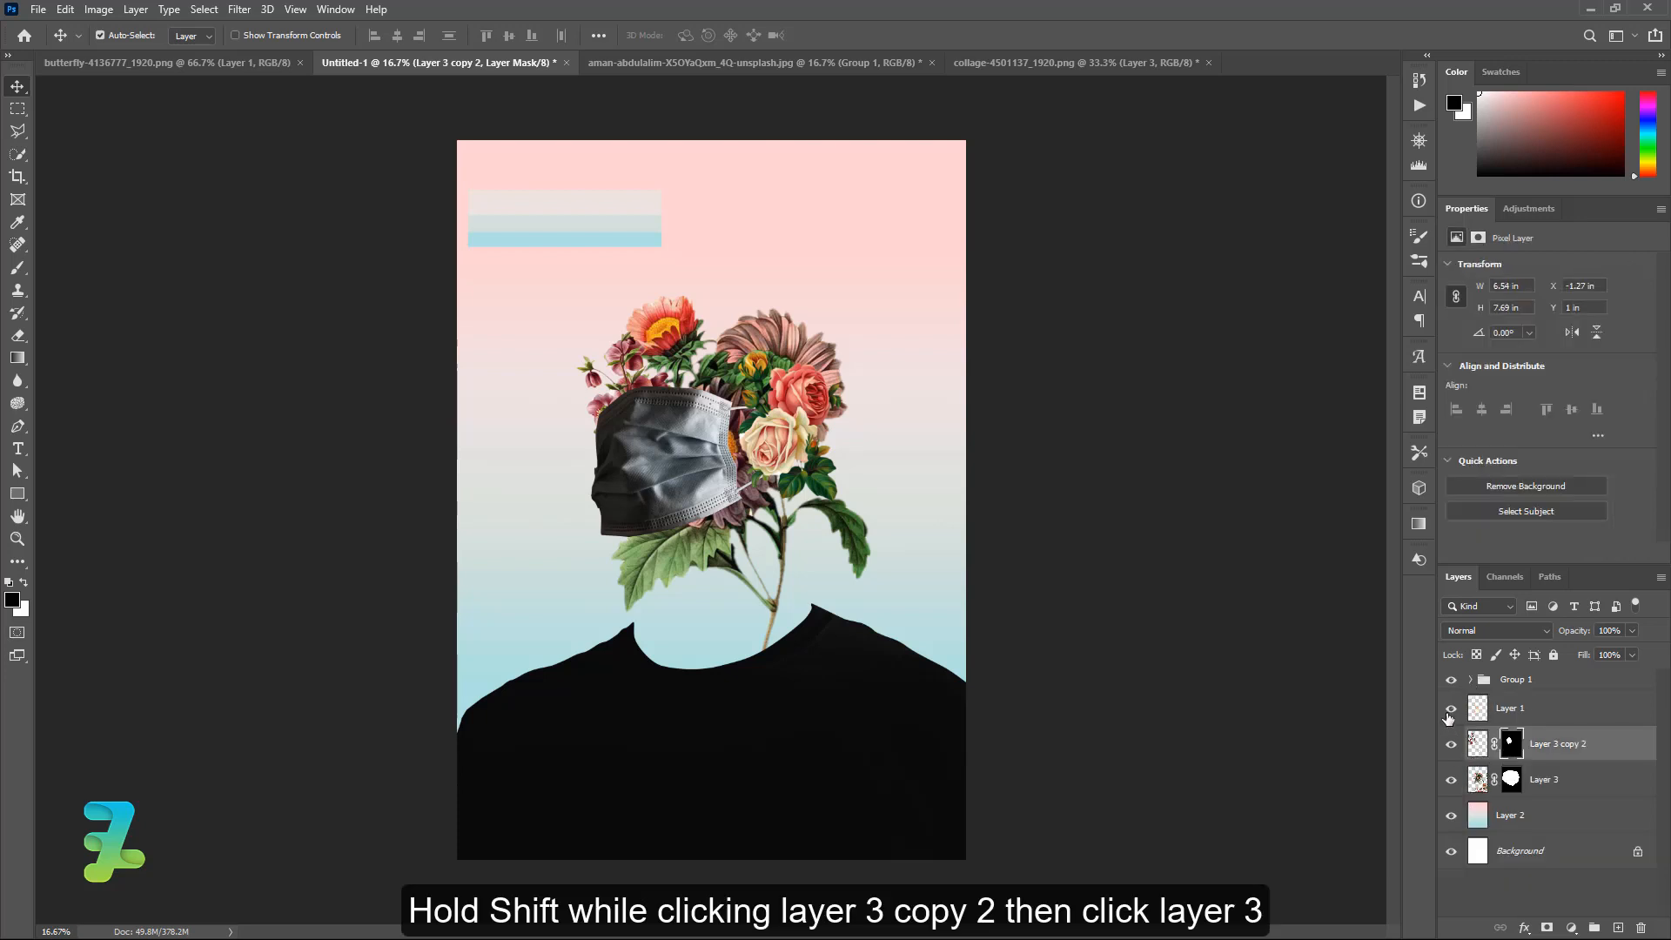
left_click(1617, 794, "shift")
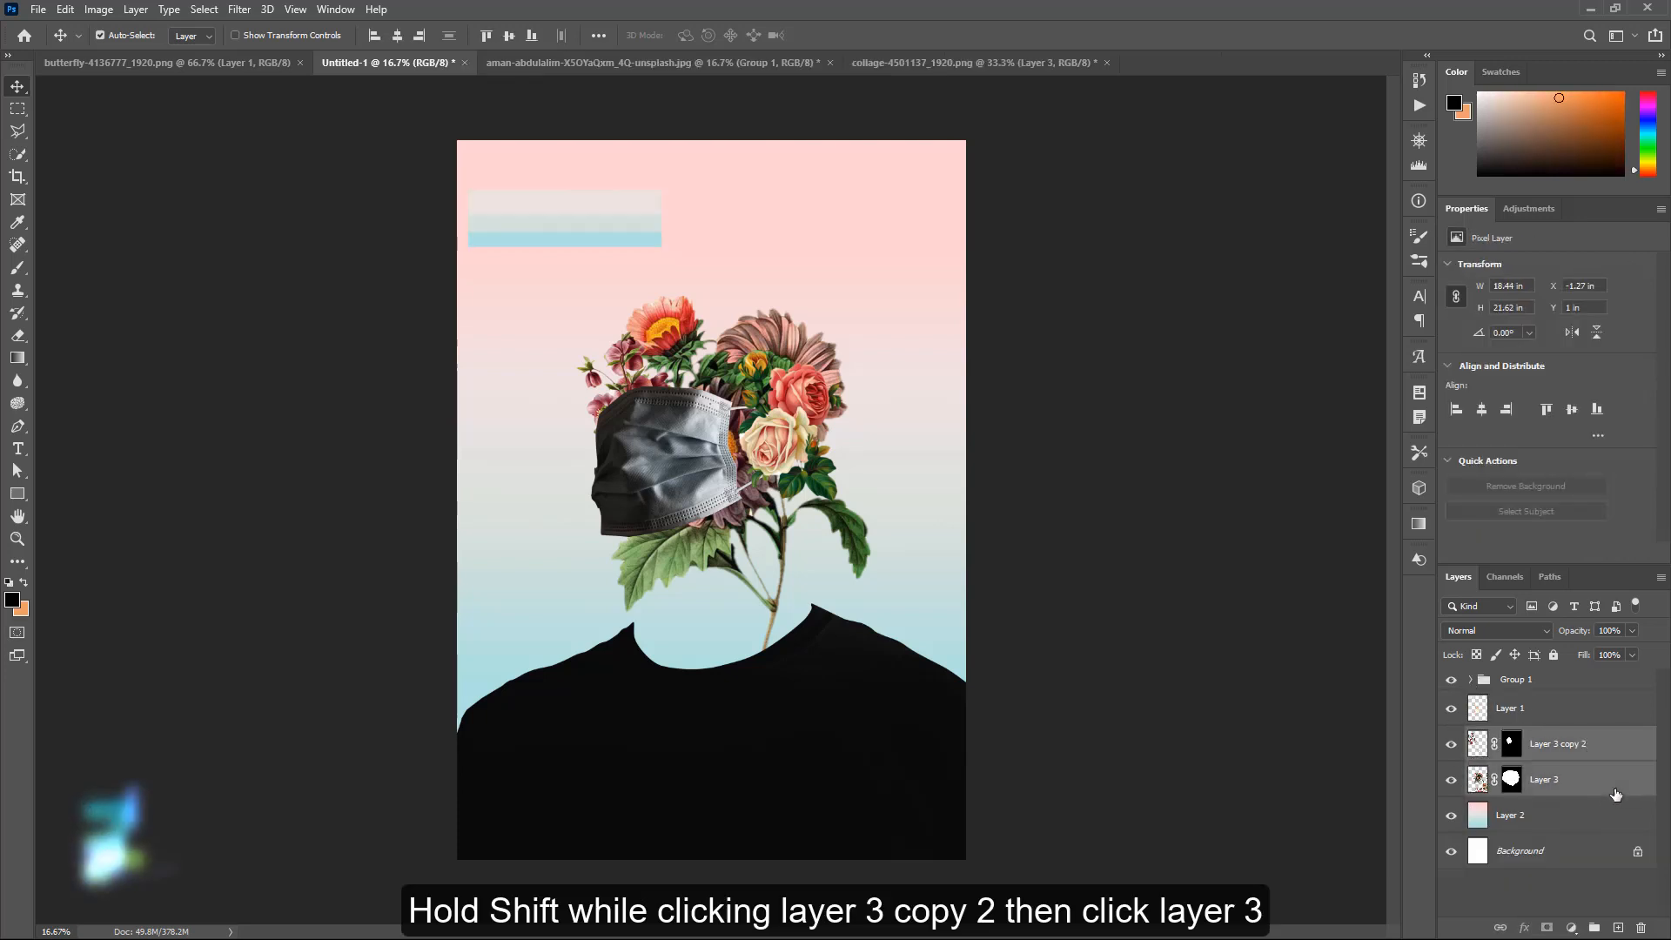
key("ctrl+g")
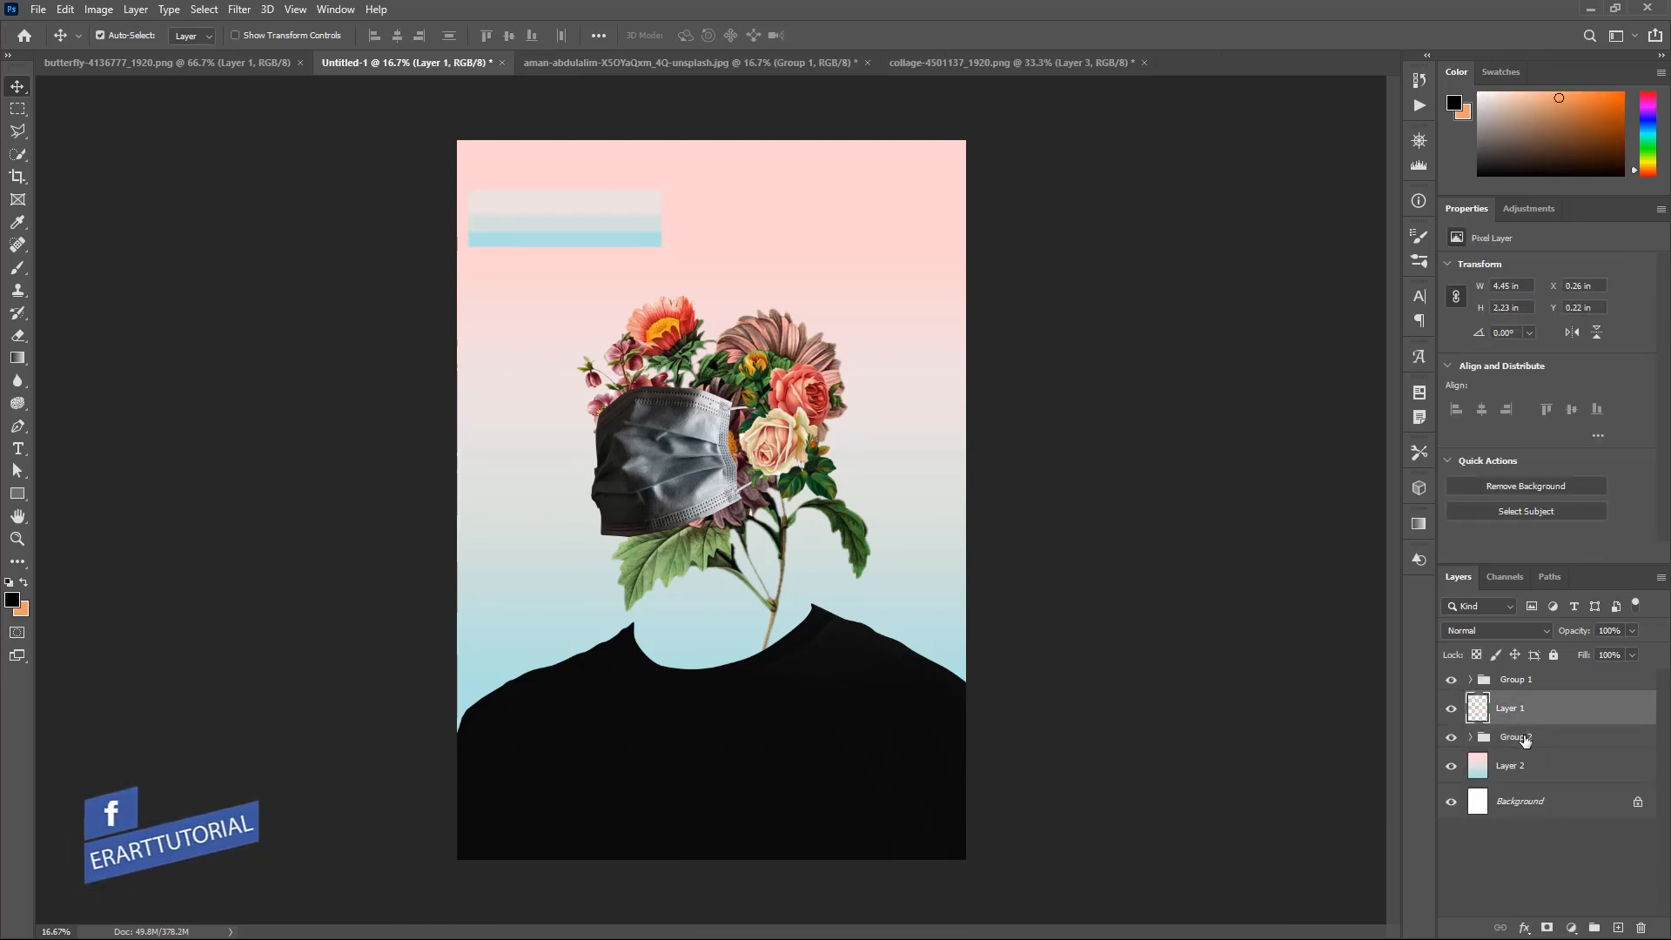
double_click(1514, 737)
type("Flower")
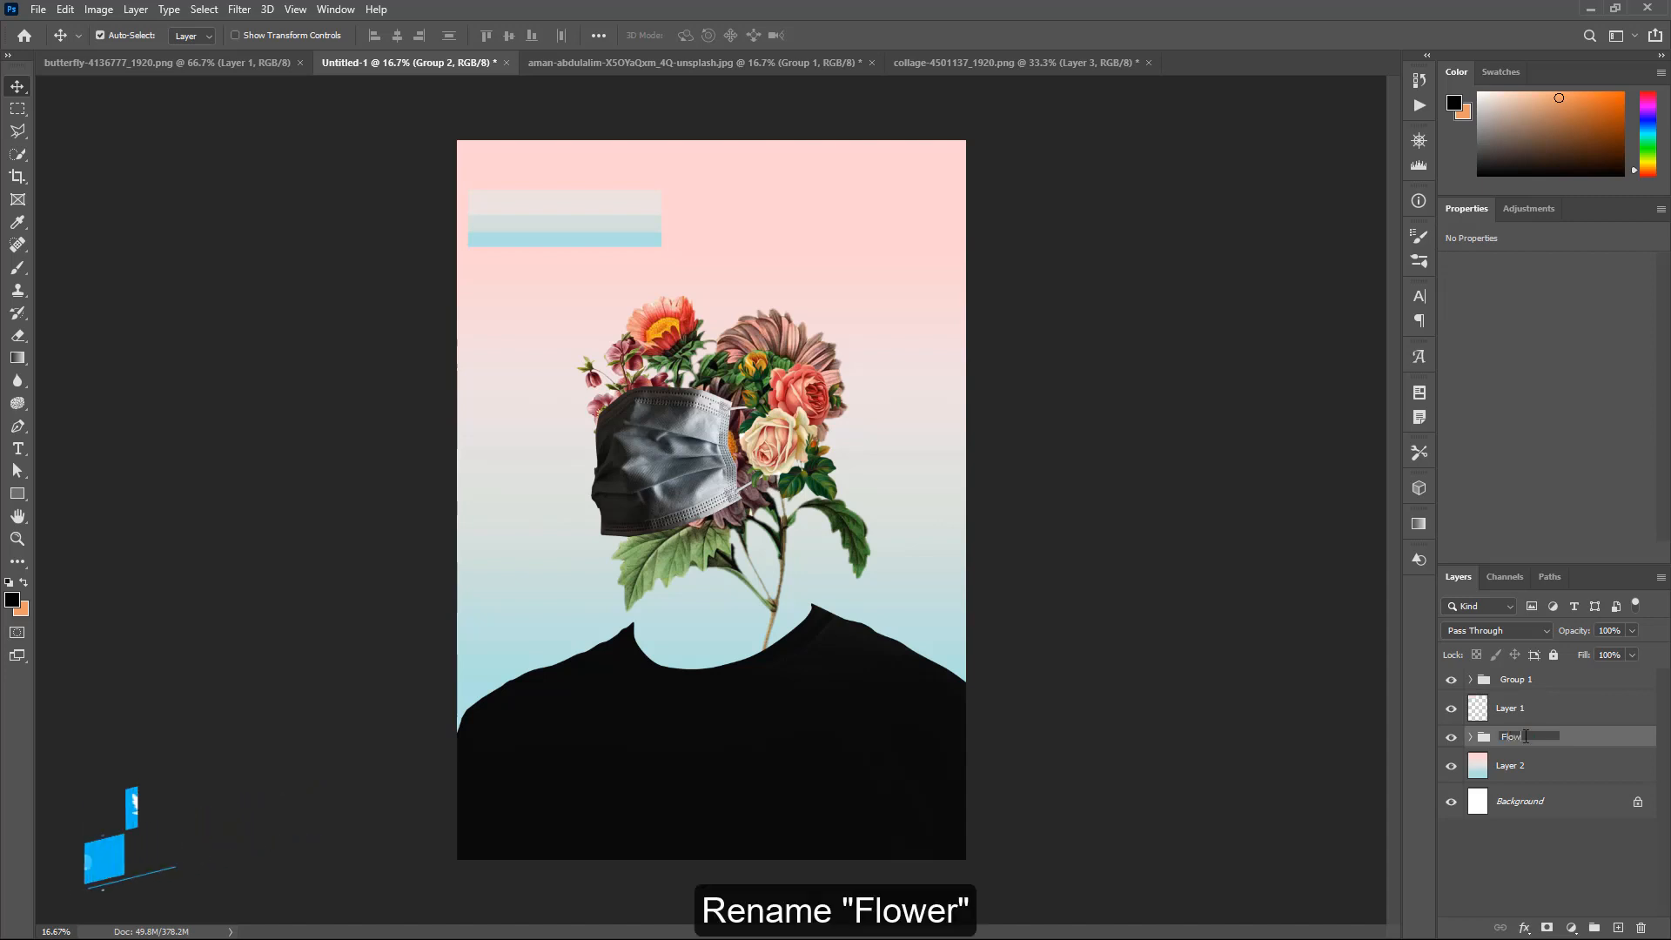
- Rename Group 1 to "Masker and Flower"
left_click(1520, 682)
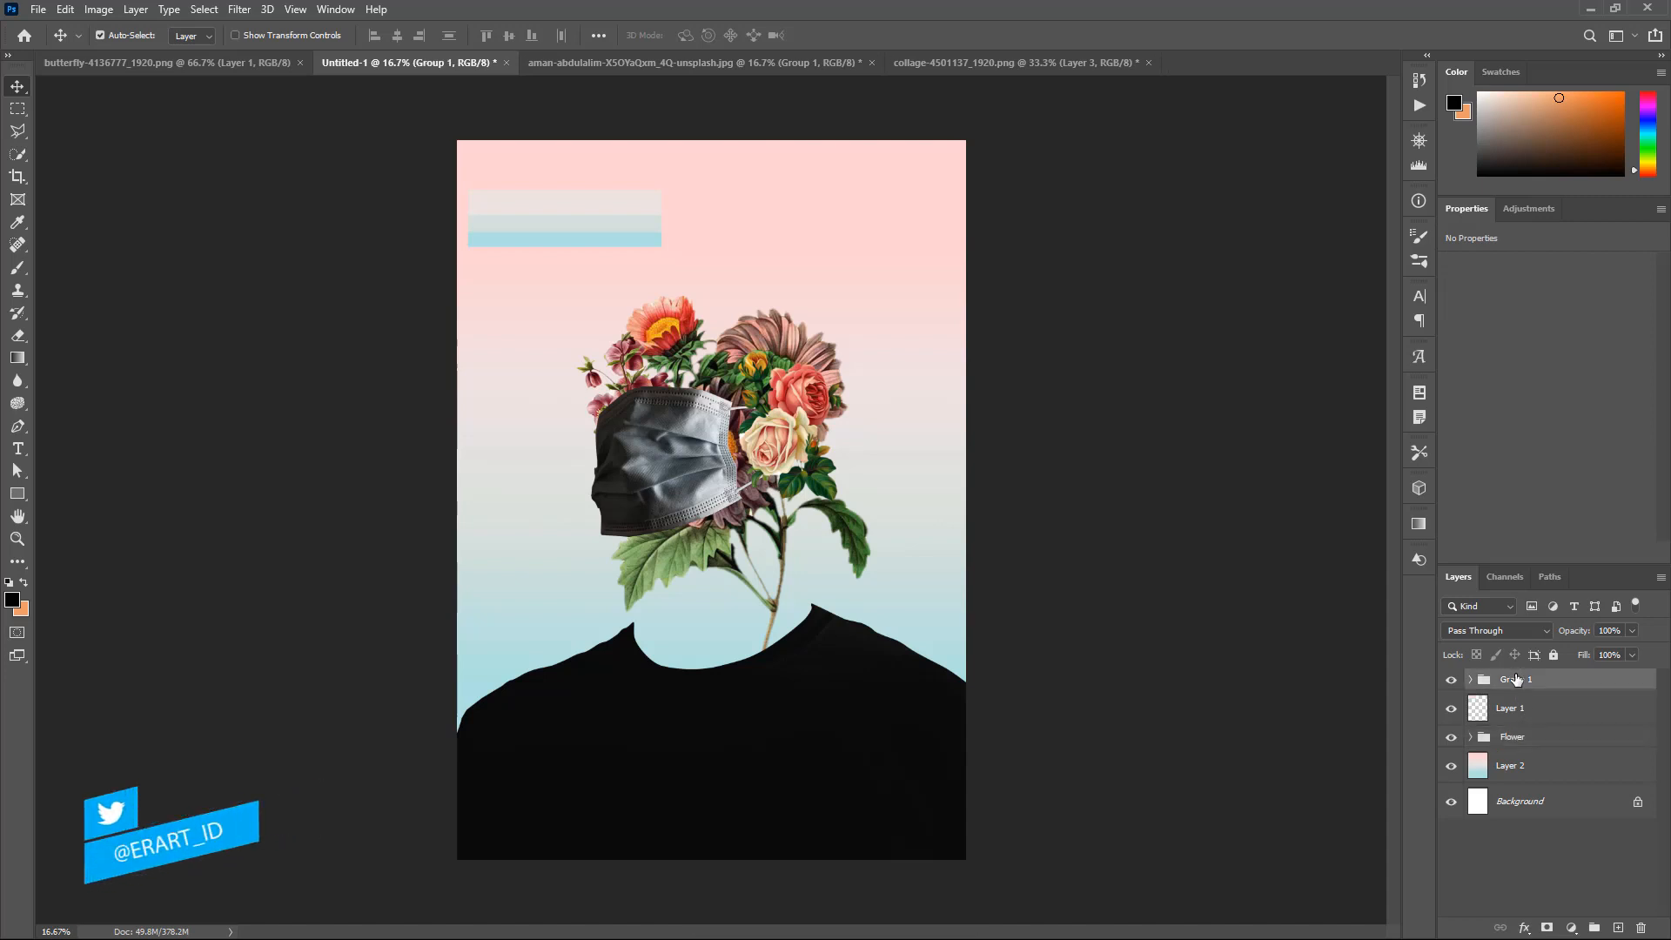
double_click(1517, 679)
type("M")
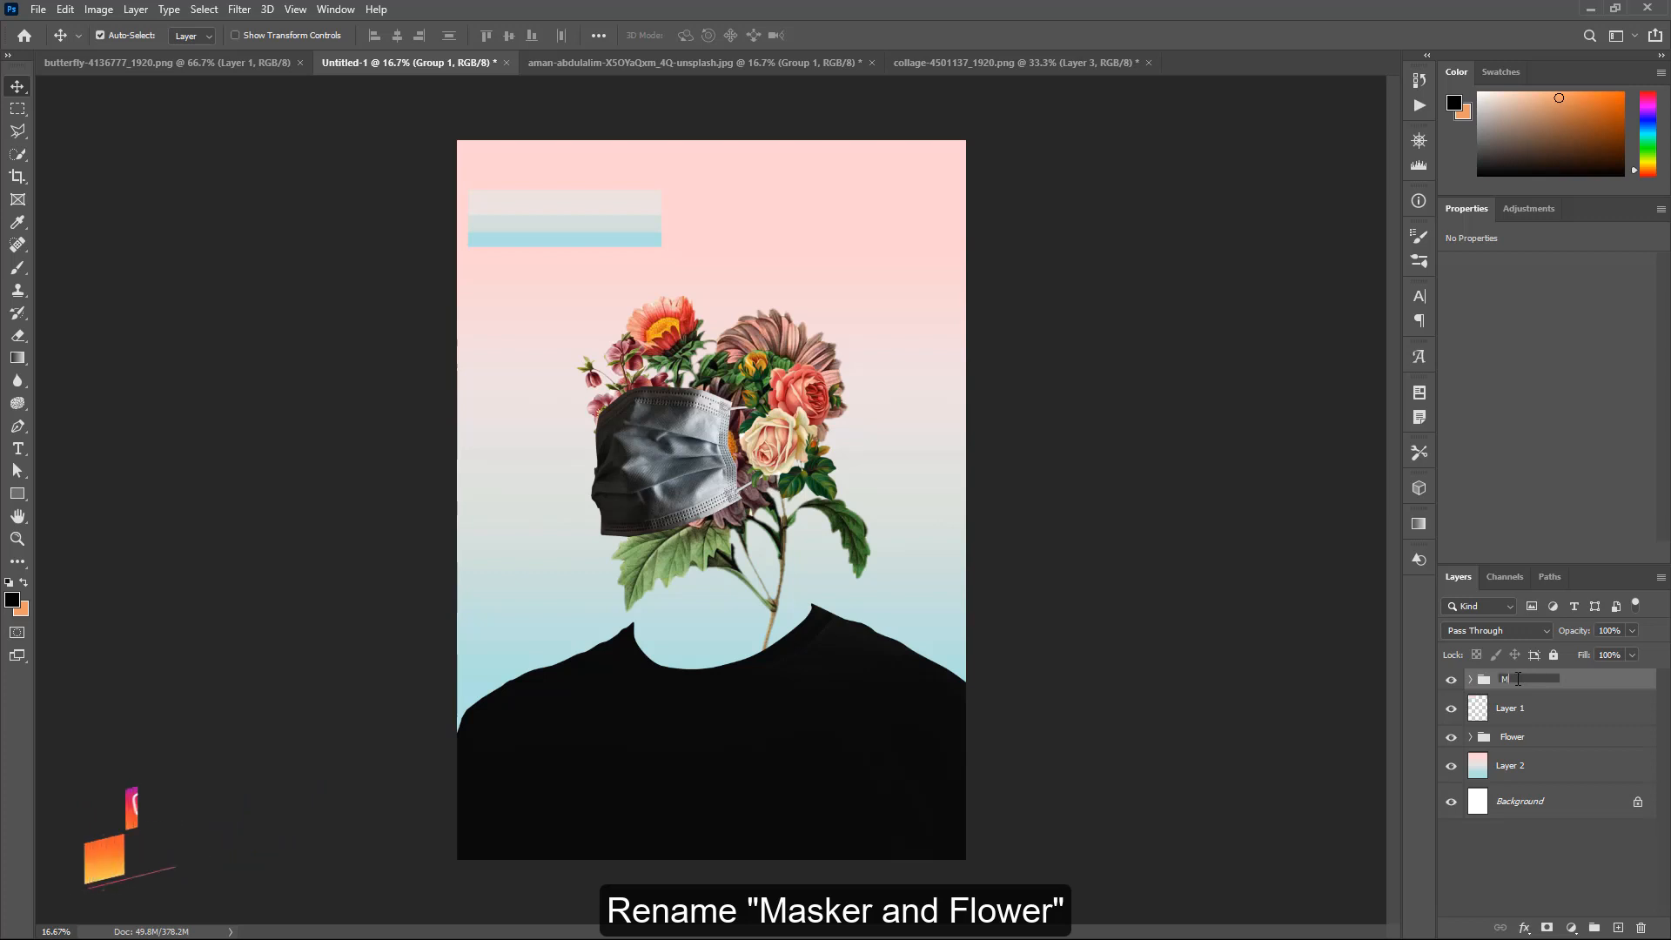
type("asker and Flower")
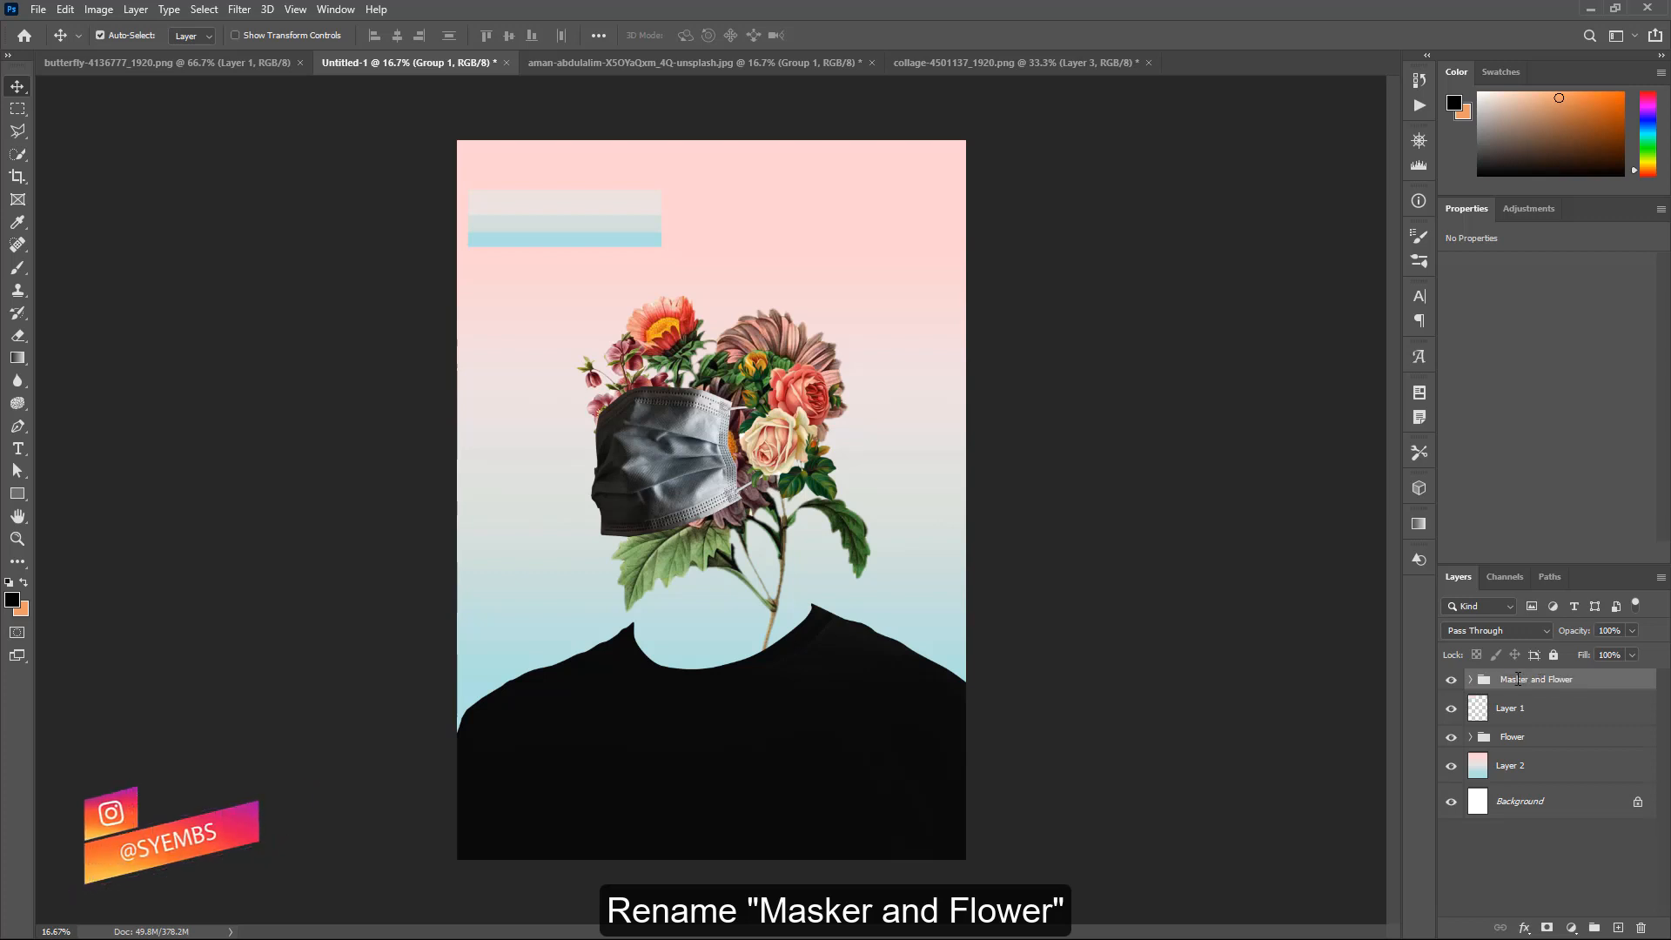
key("Return")
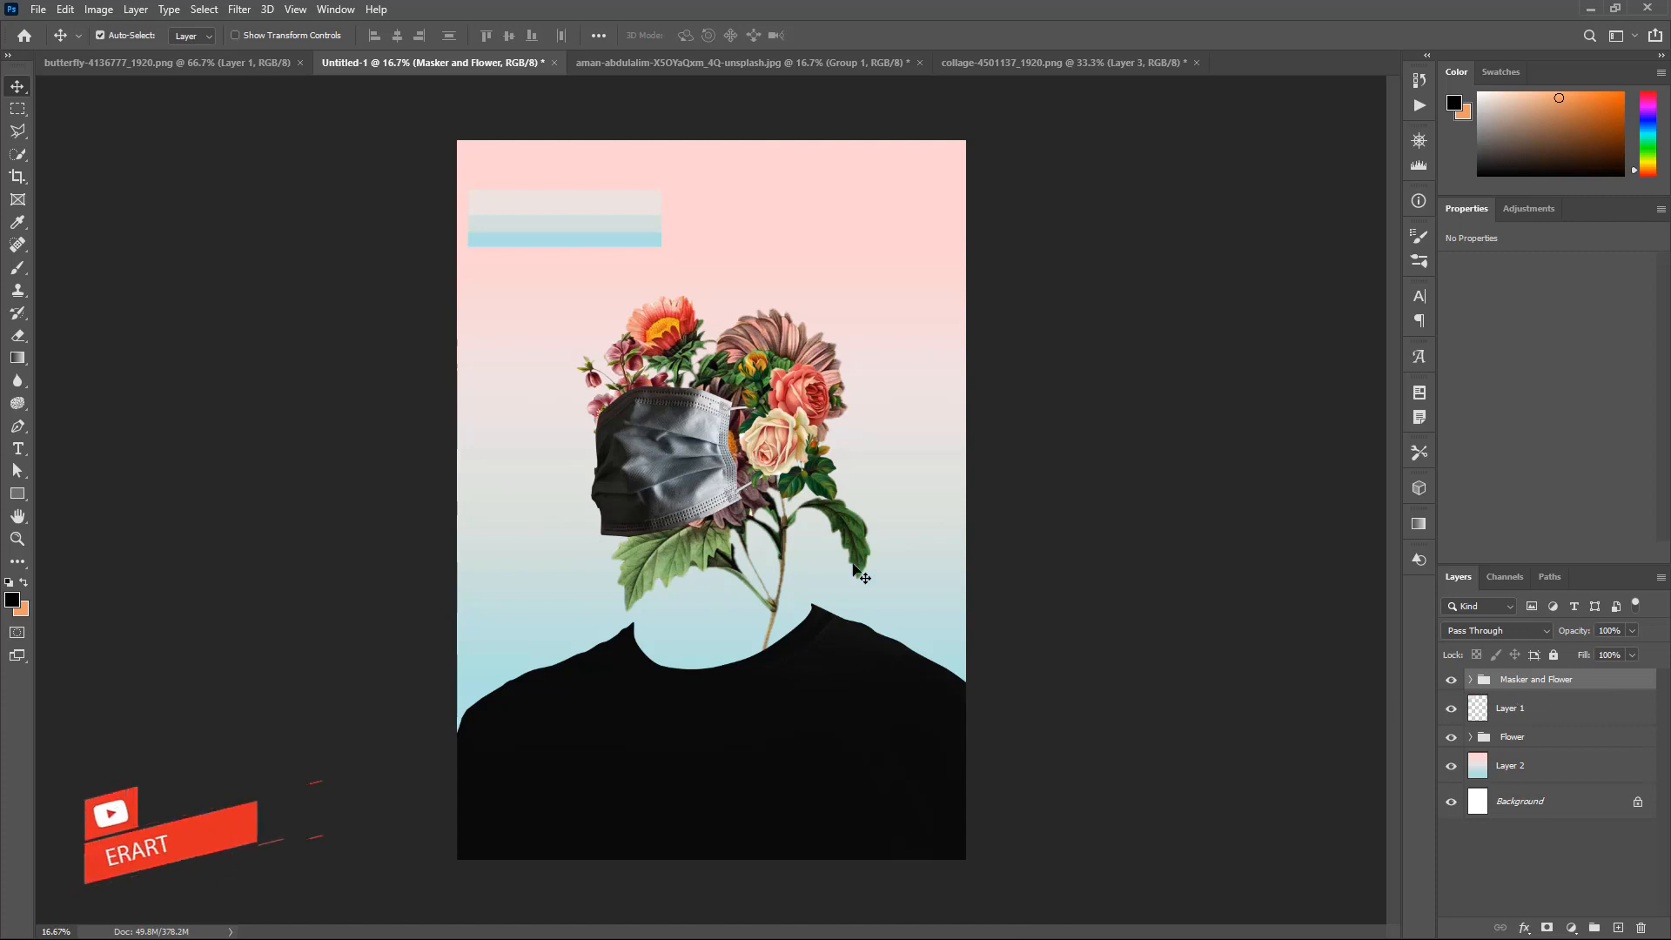
- Draw a black circle shape of about 2782 px diameter around the flower head with the Ellipse tool
left_click(18, 268)
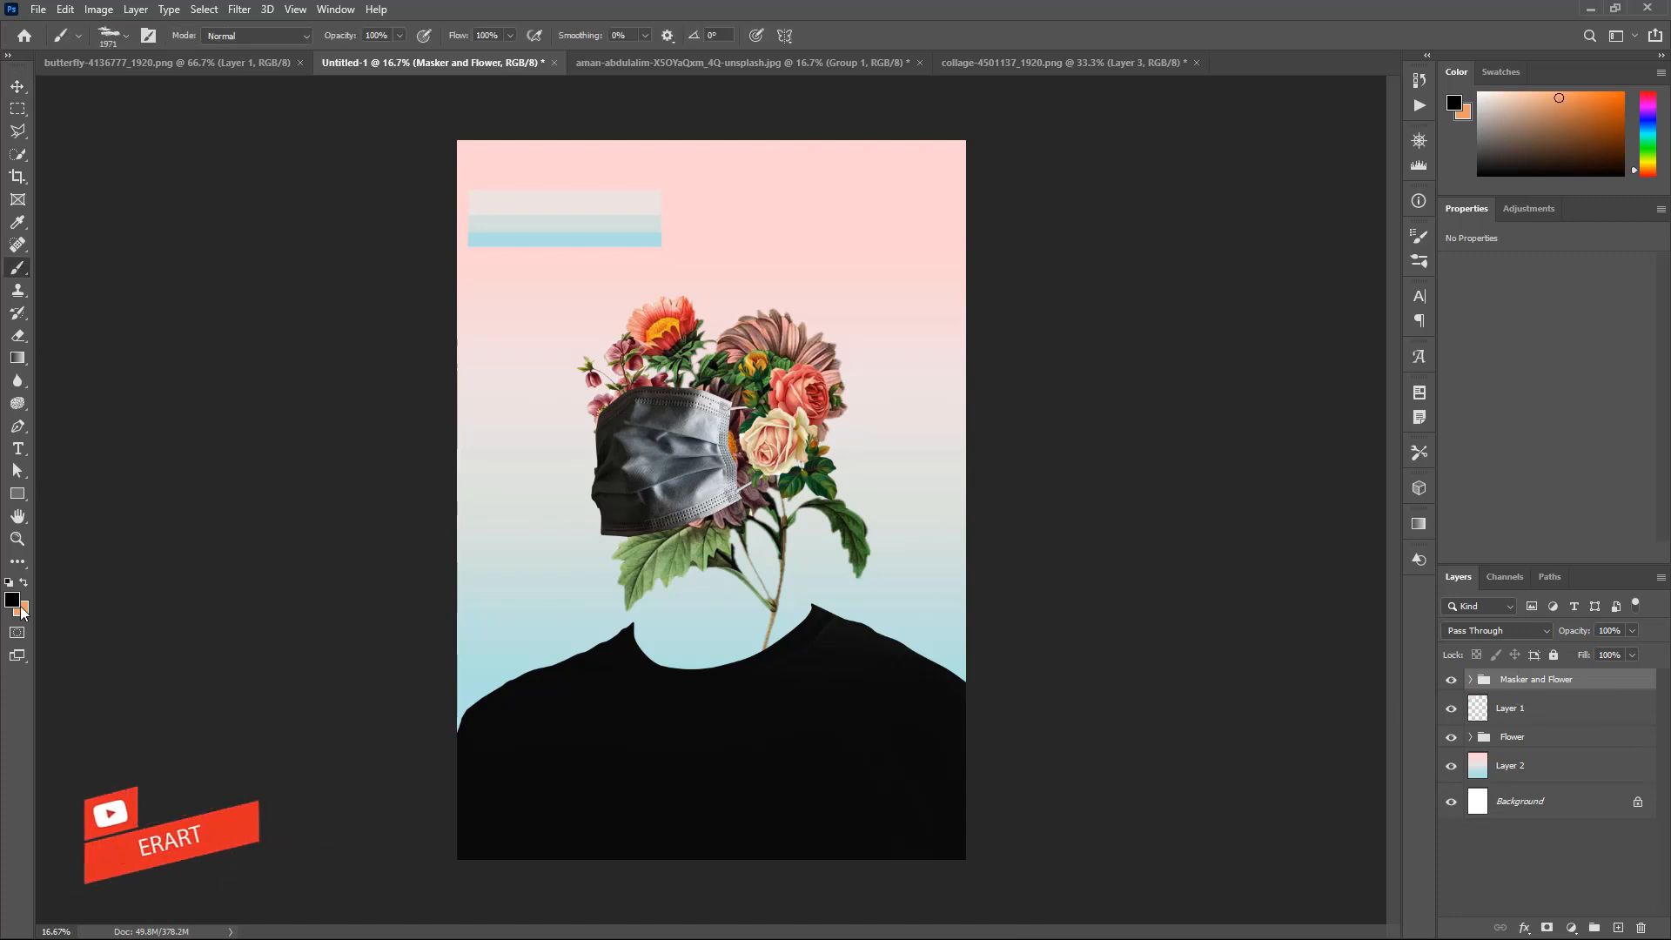
left_click(16, 496)
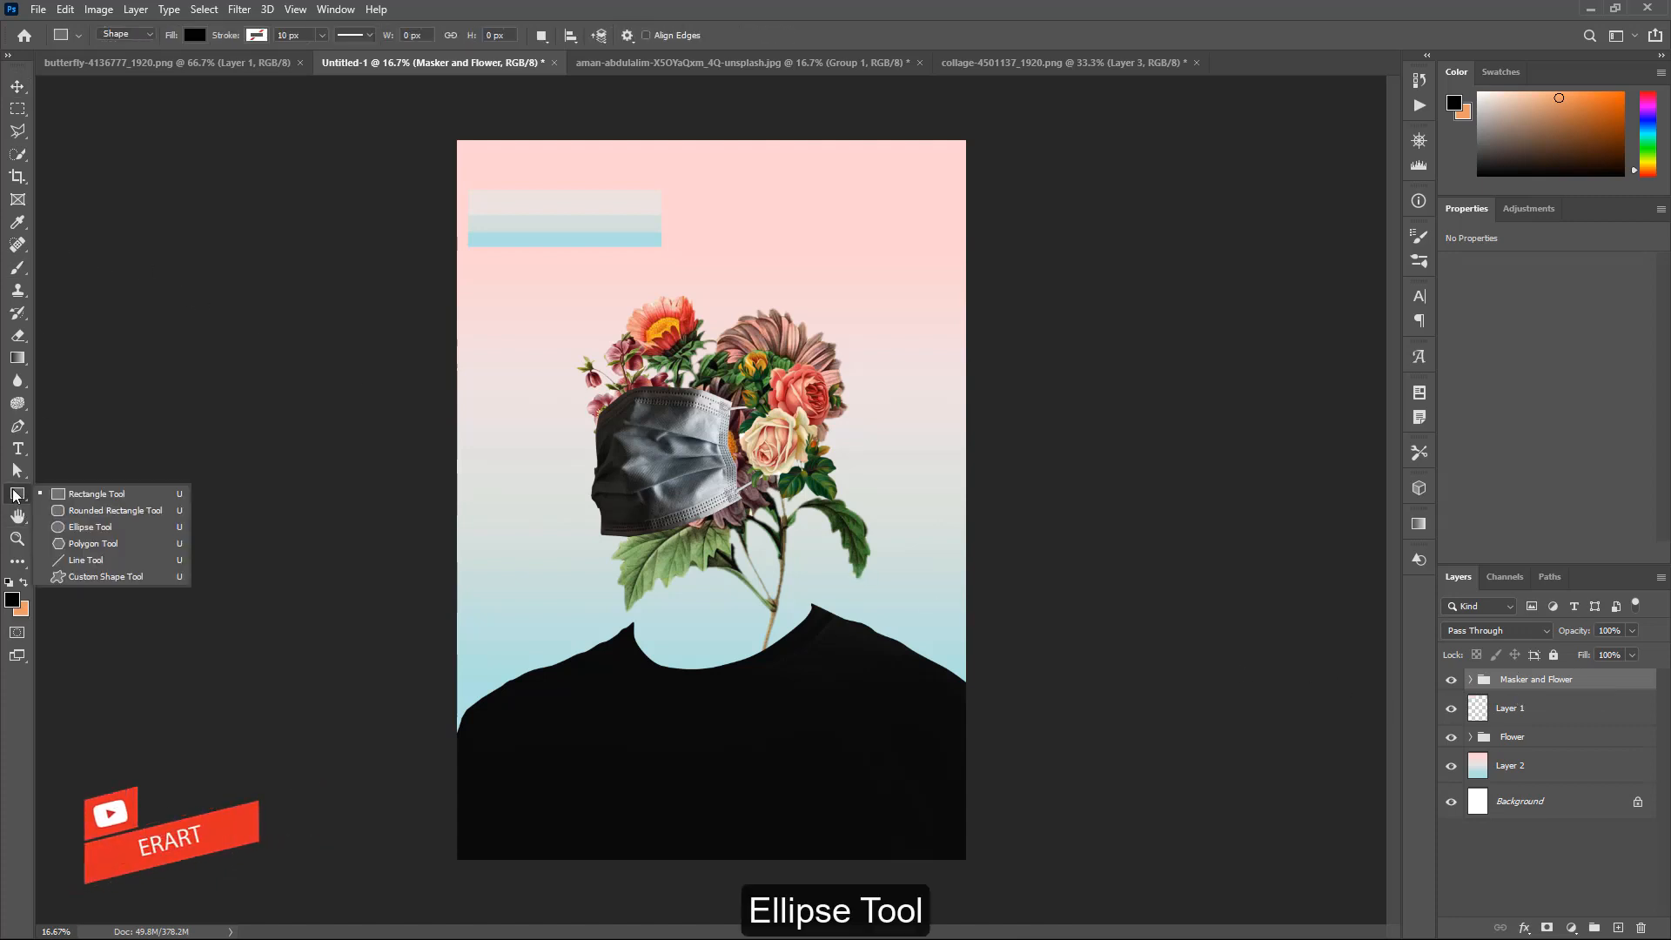
left_click(59, 528)
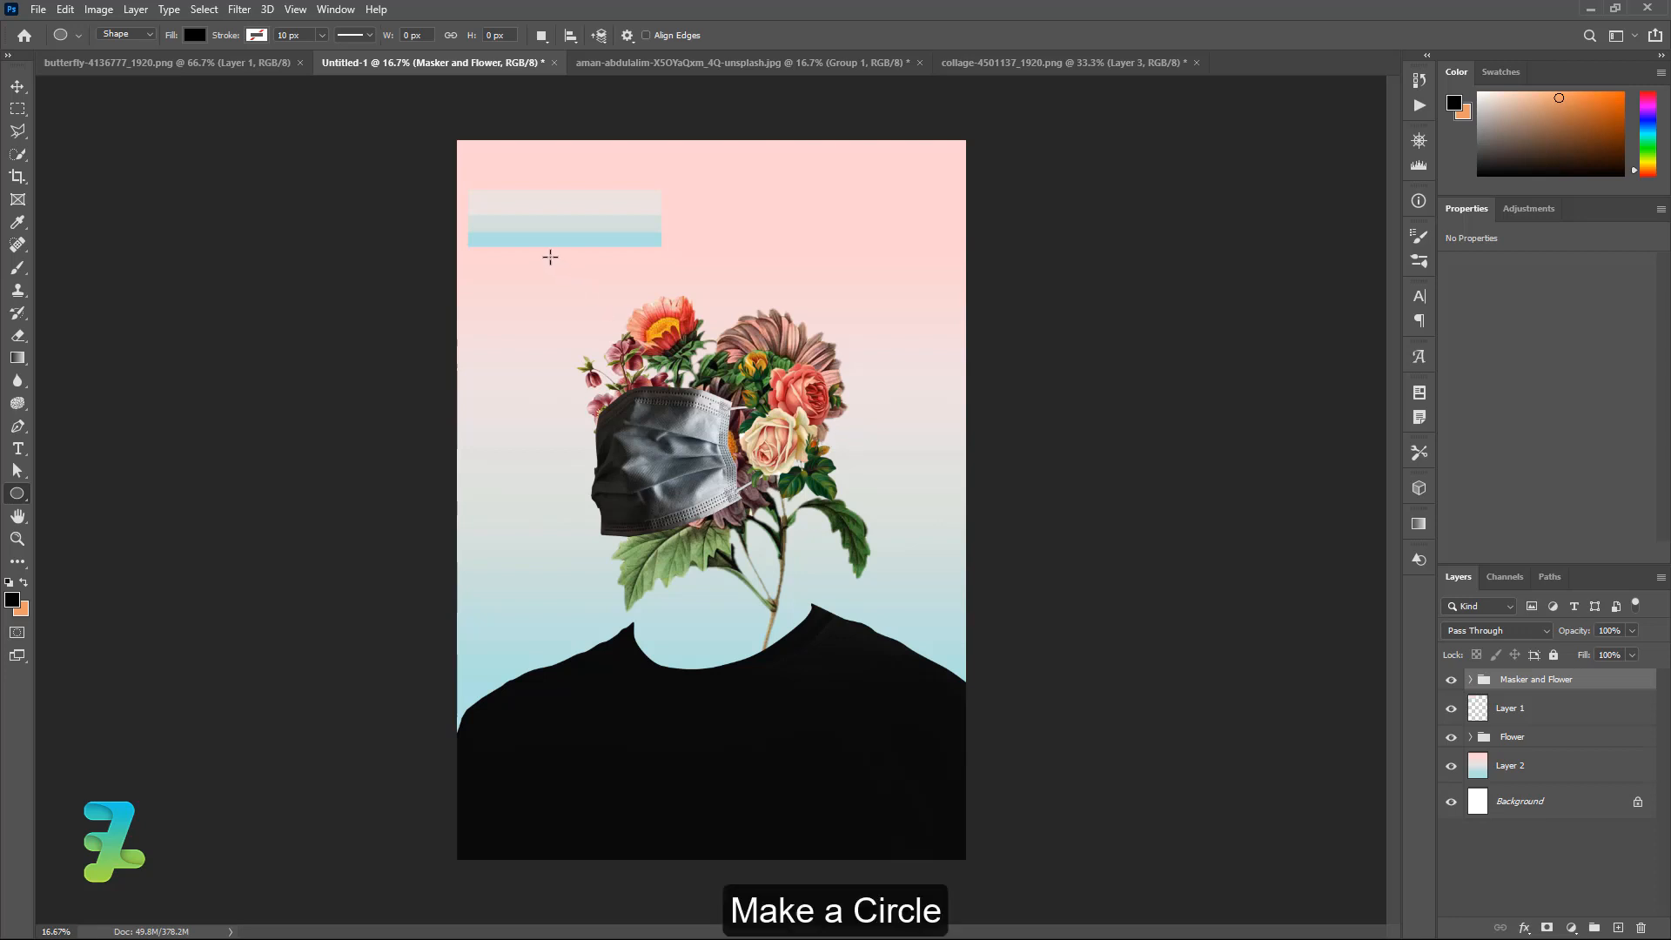
left_click_drag(550, 256, 955, 659)
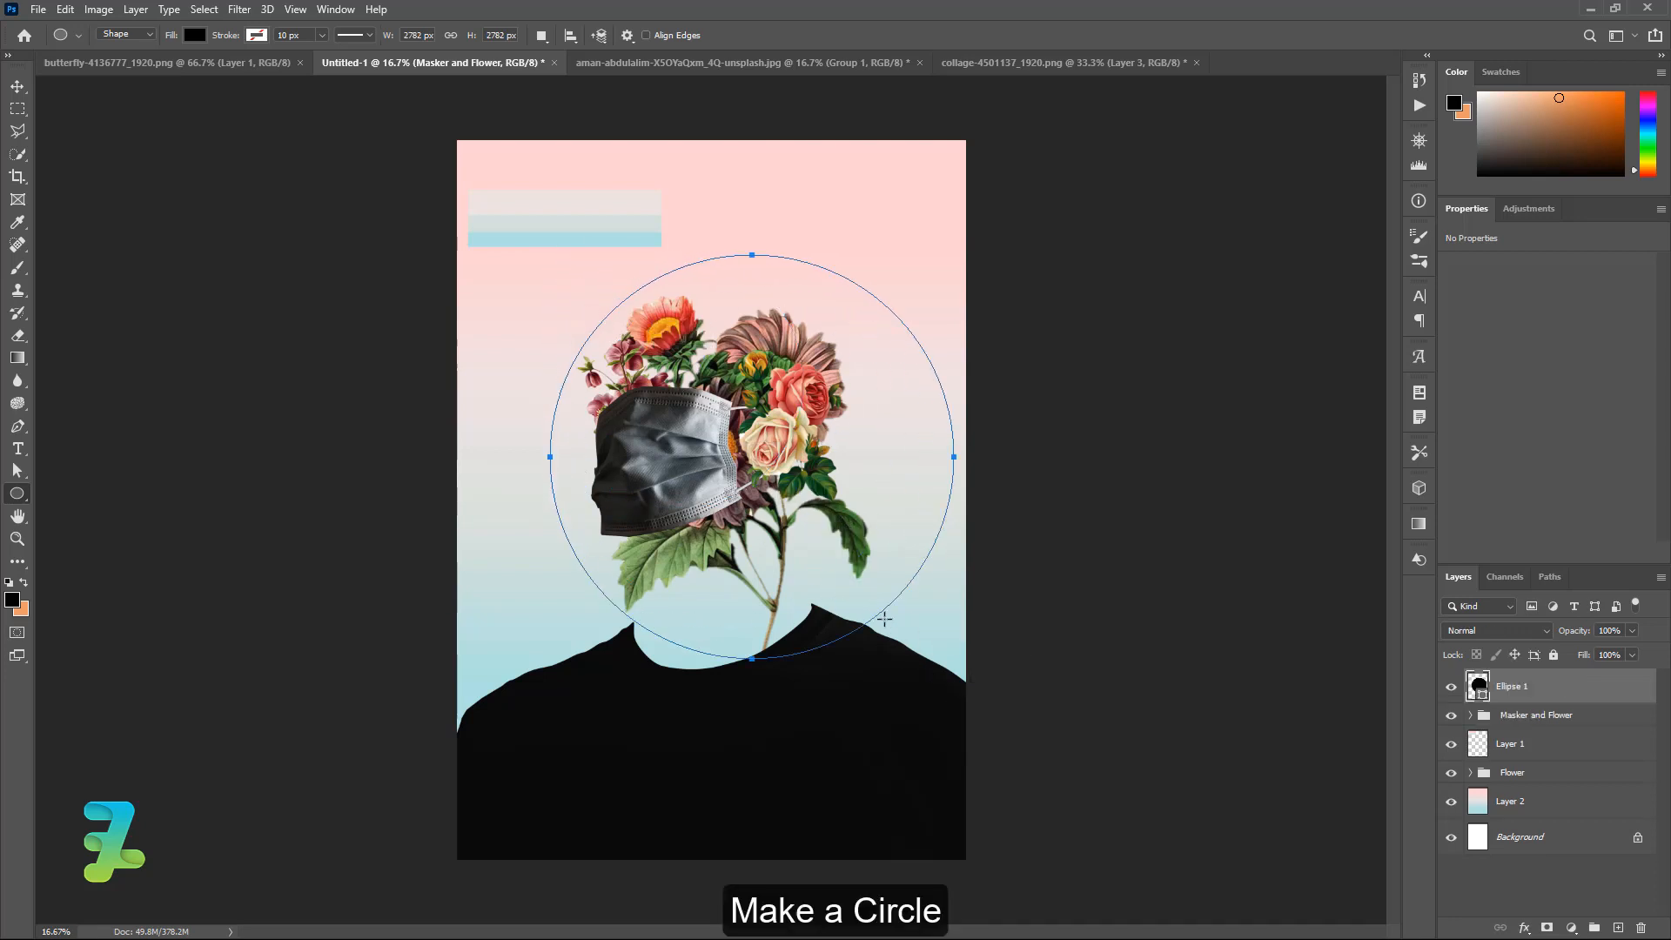
- Move the circle layer beneath the Flower group, shift the circle upward and centre it horizontally on the canvas
left_click(24, 87)
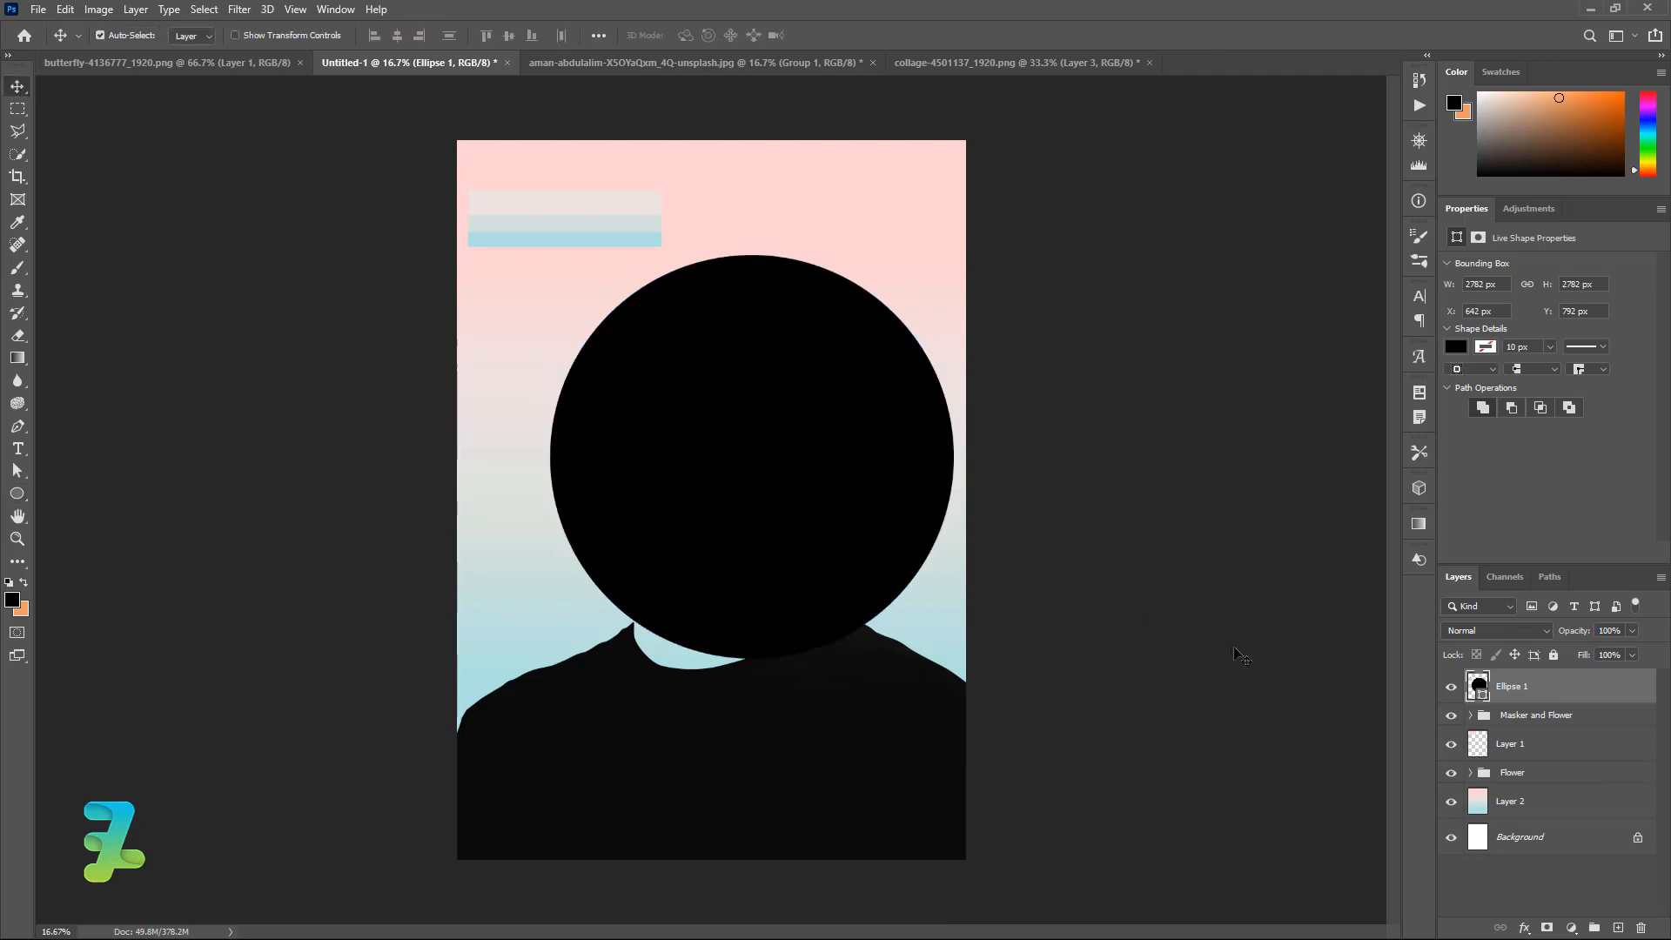
left_click_drag(1512, 687, 1509, 785)
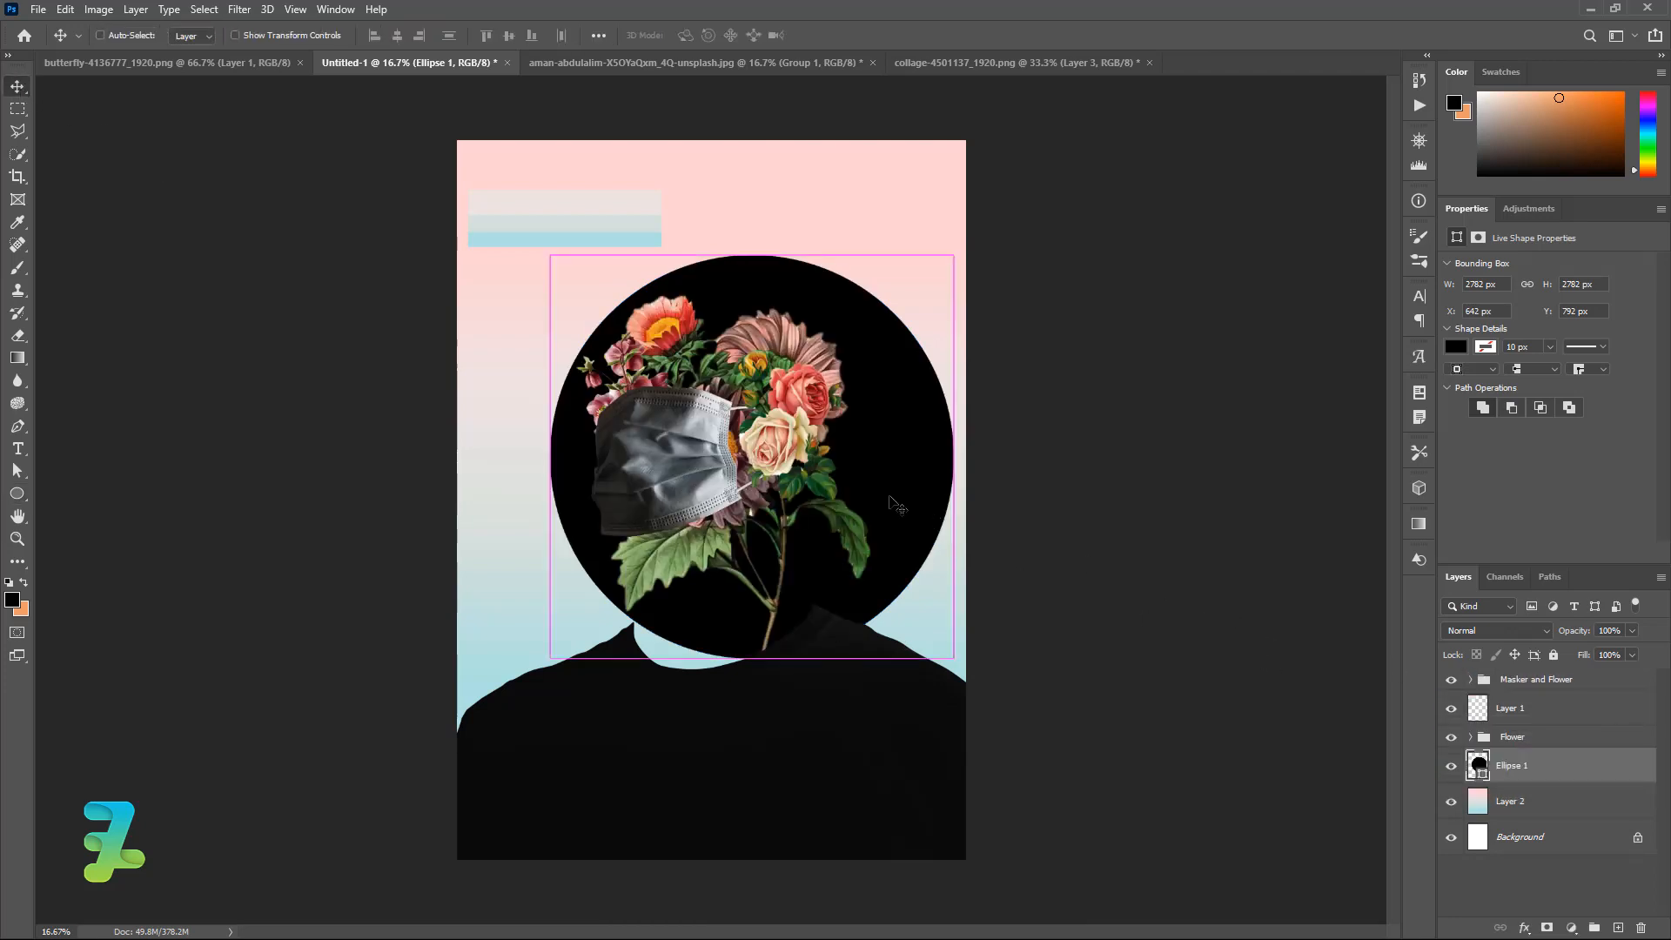
left_click_drag(891, 503, 851, 440)
key("ctrl+a")
left_click(397, 37)
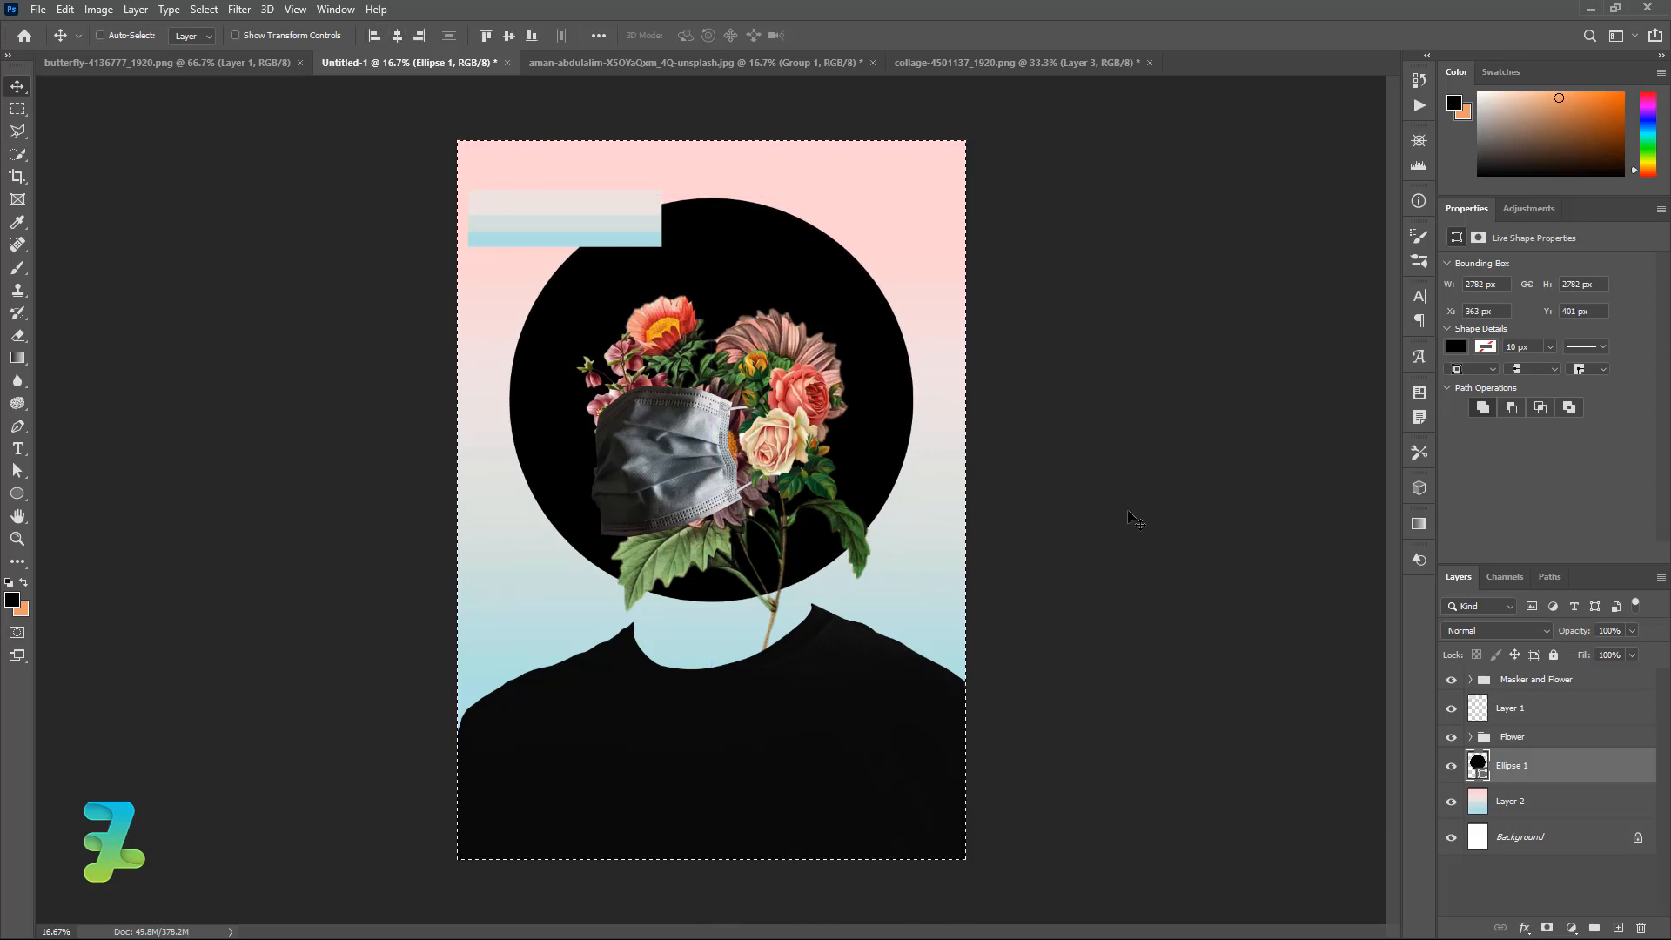
key("ctrl+d")
- Add a Gradient Overlay to the circle layer, Ellipse 1, and open its gradient for editing
double_click(1598, 772)
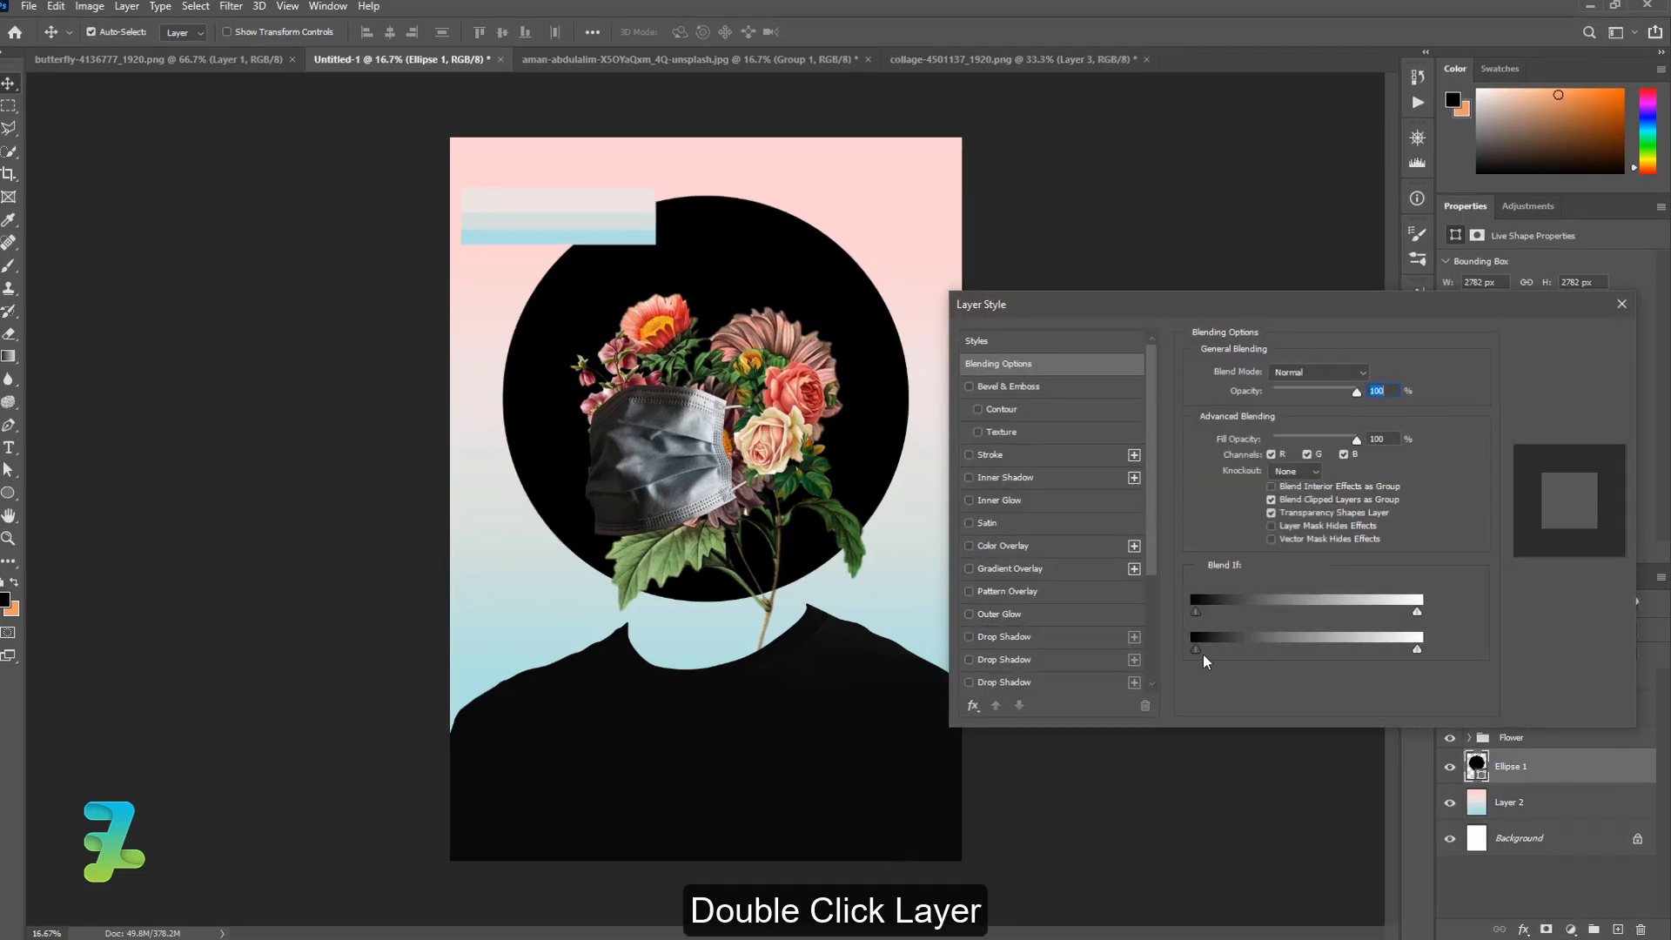
left_click(991, 567)
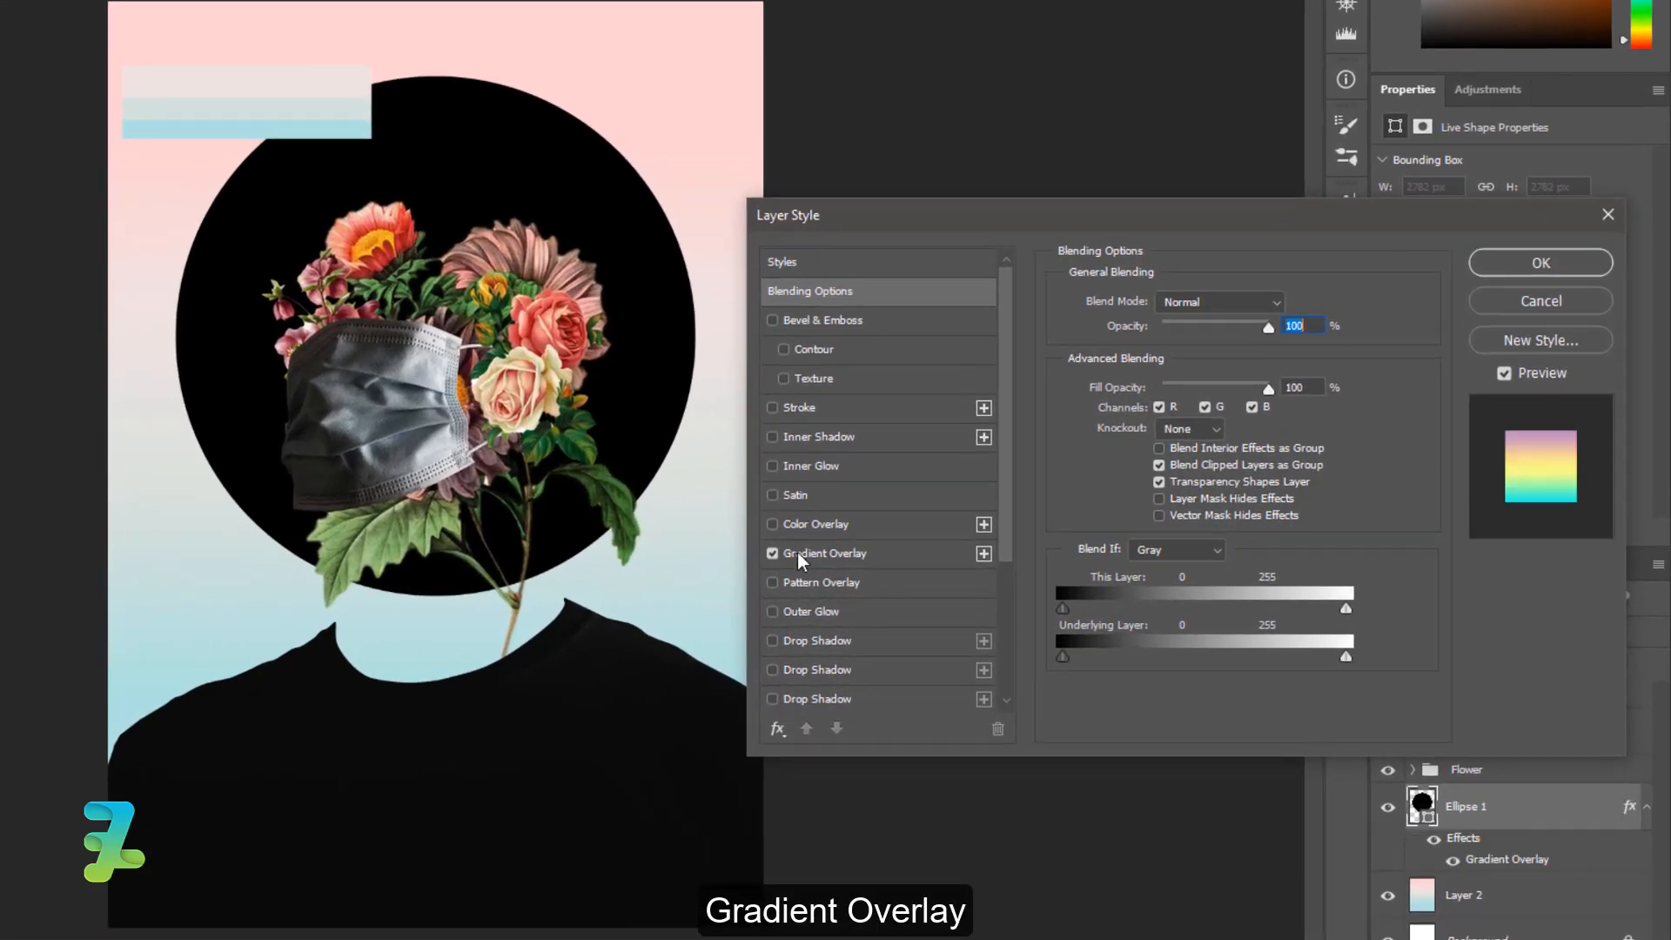
left_click(806, 554)
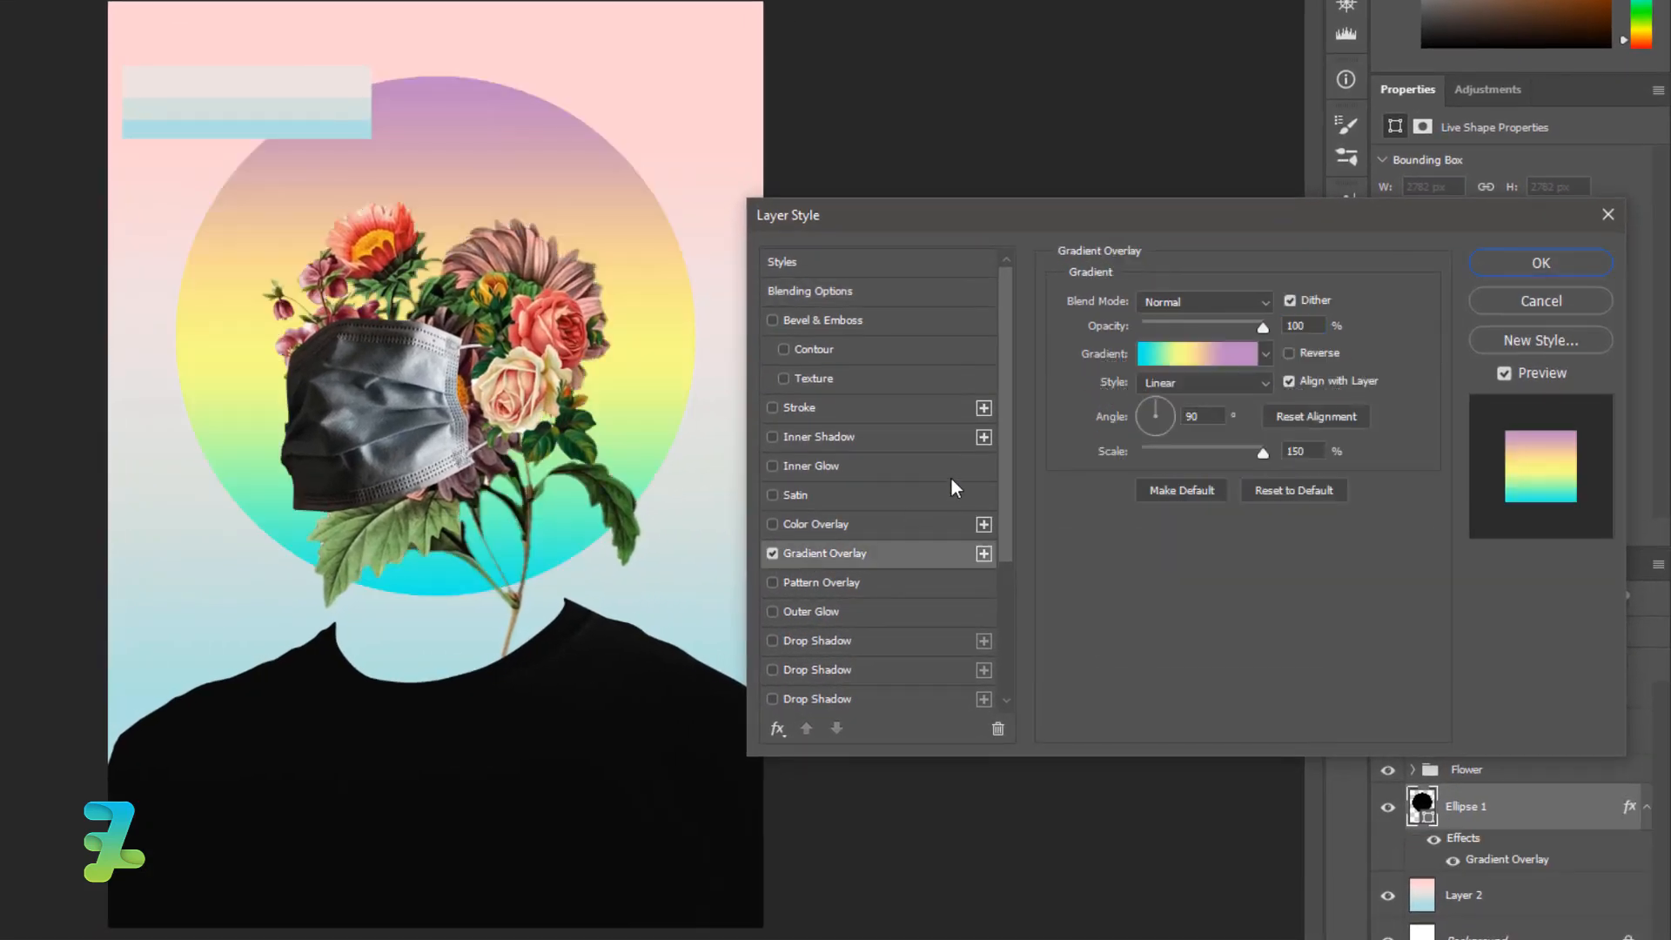
left_click(1209, 358)
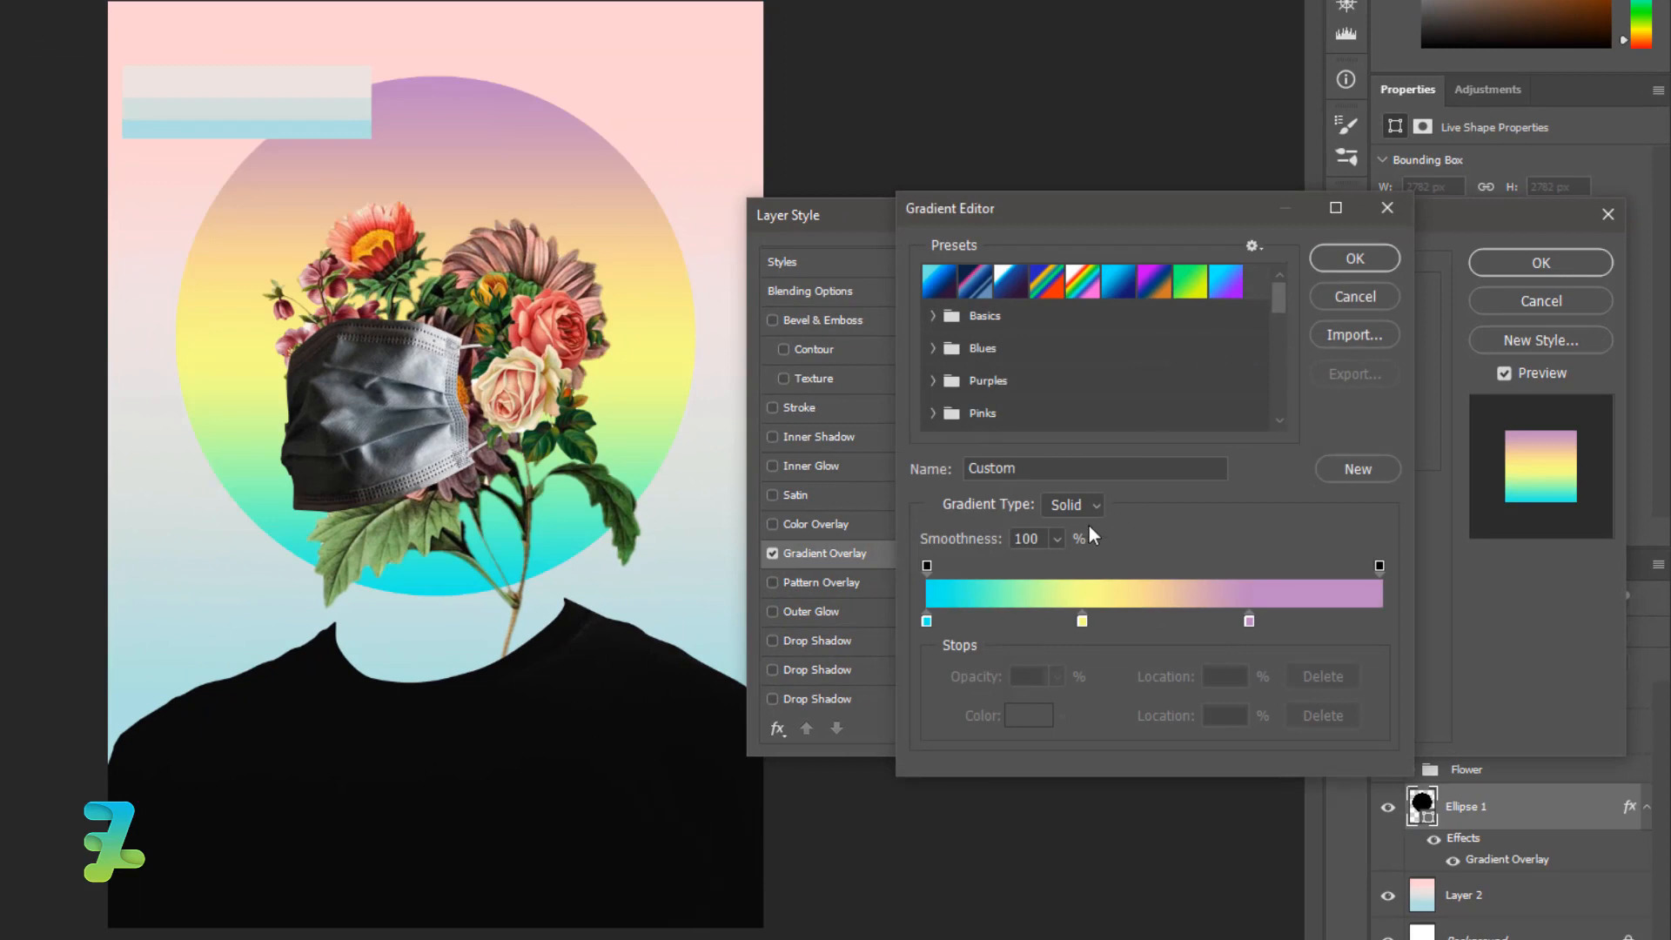
- Delete the gradient's yellow middle colour stop and move the purple stop to location 100%
left_click(1083, 621)
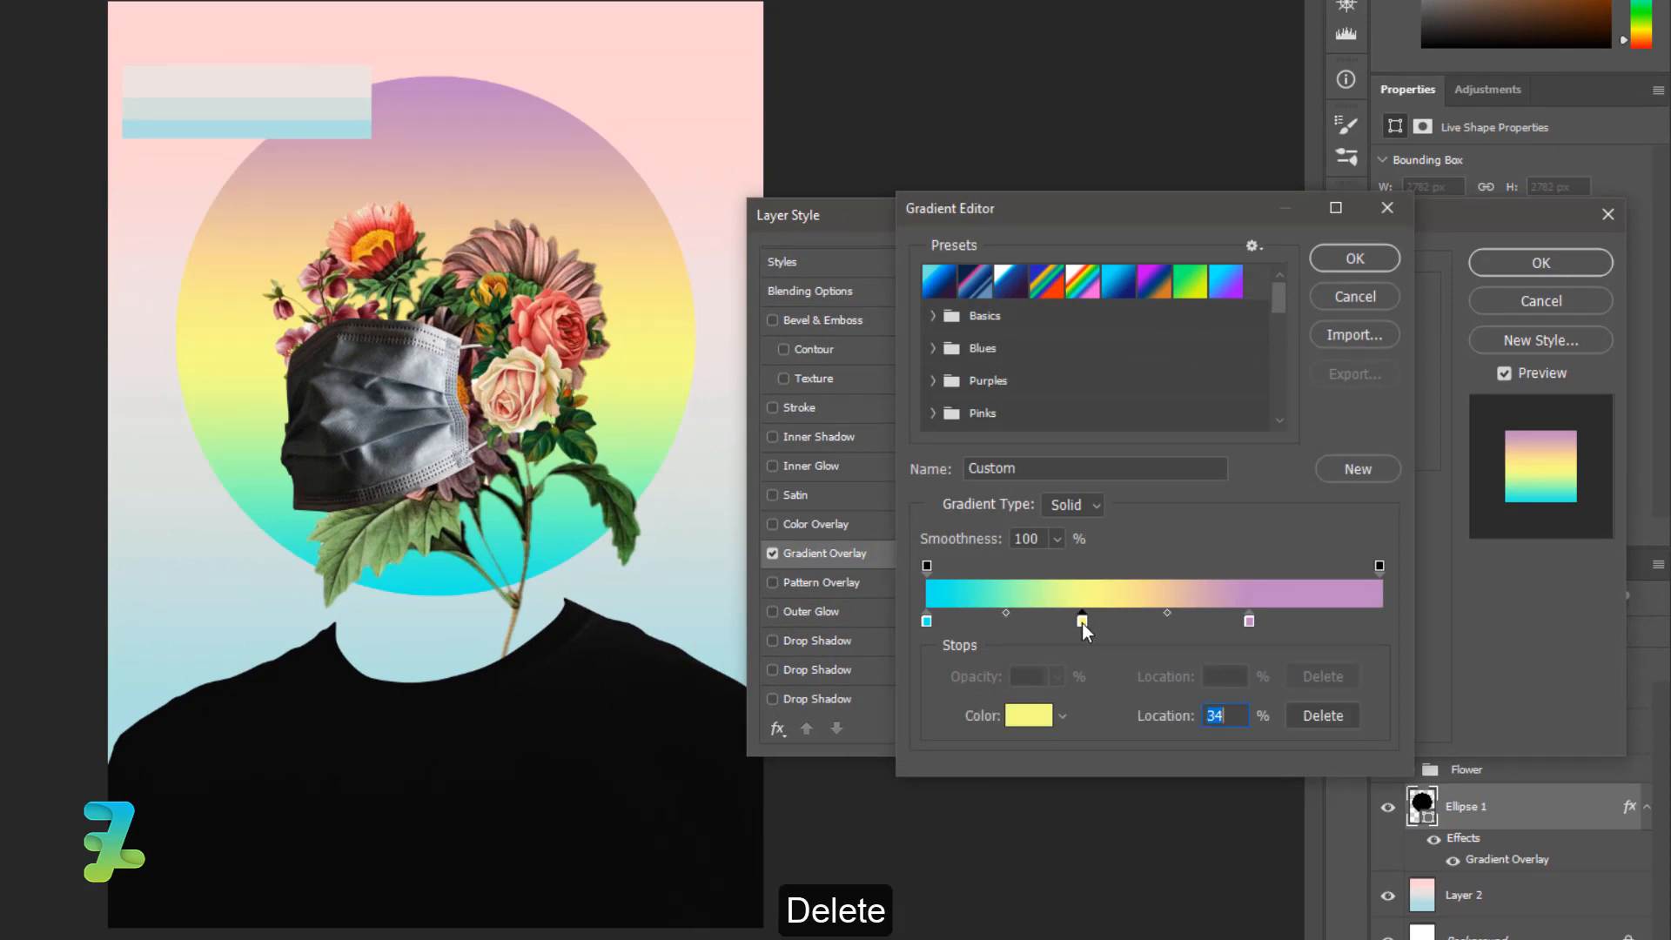
left_click(1323, 716)
left_click_drag(1249, 620, 1377, 623)
- Set the gradient's purple end stop to colour #161416
double_click(1377, 622)
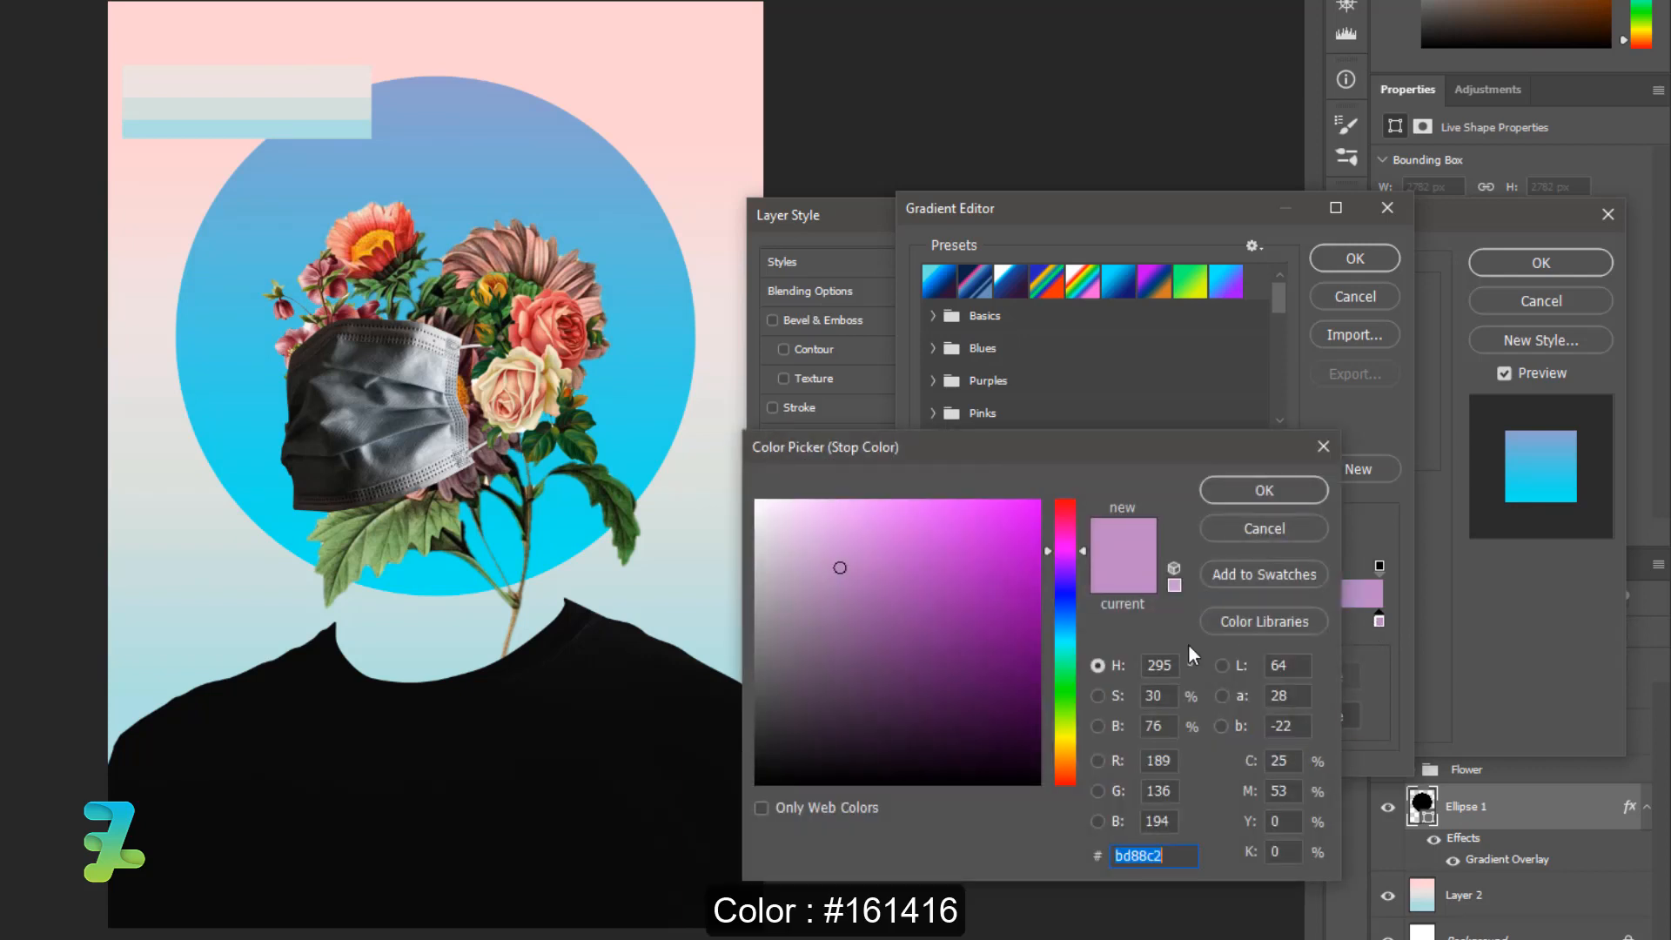
mouse_move(834, 716)
left_mouse_down()
mouse_move(772, 728)
mouse_move(787, 720)
mouse_move(799, 741)
mouse_move(784, 760)
left_mouse_up()
left_click(1236, 490)
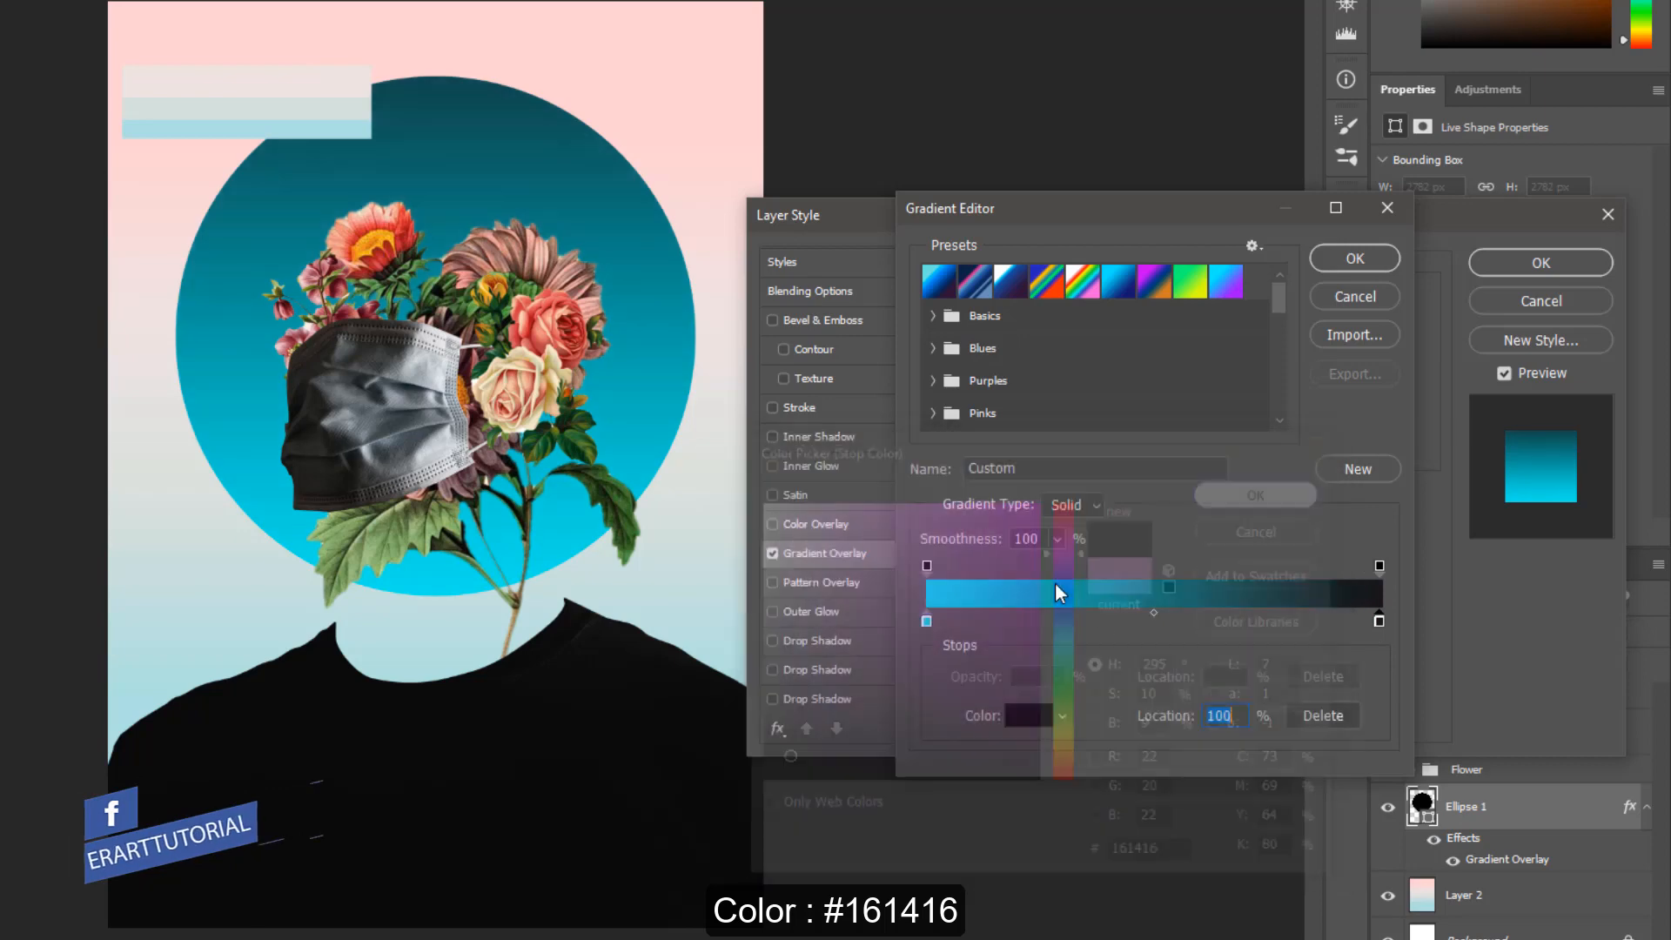
- Set the gradient's light blue starting stop to black, #000000
left_click(926, 621)
double_click(927, 620)
type("000000")
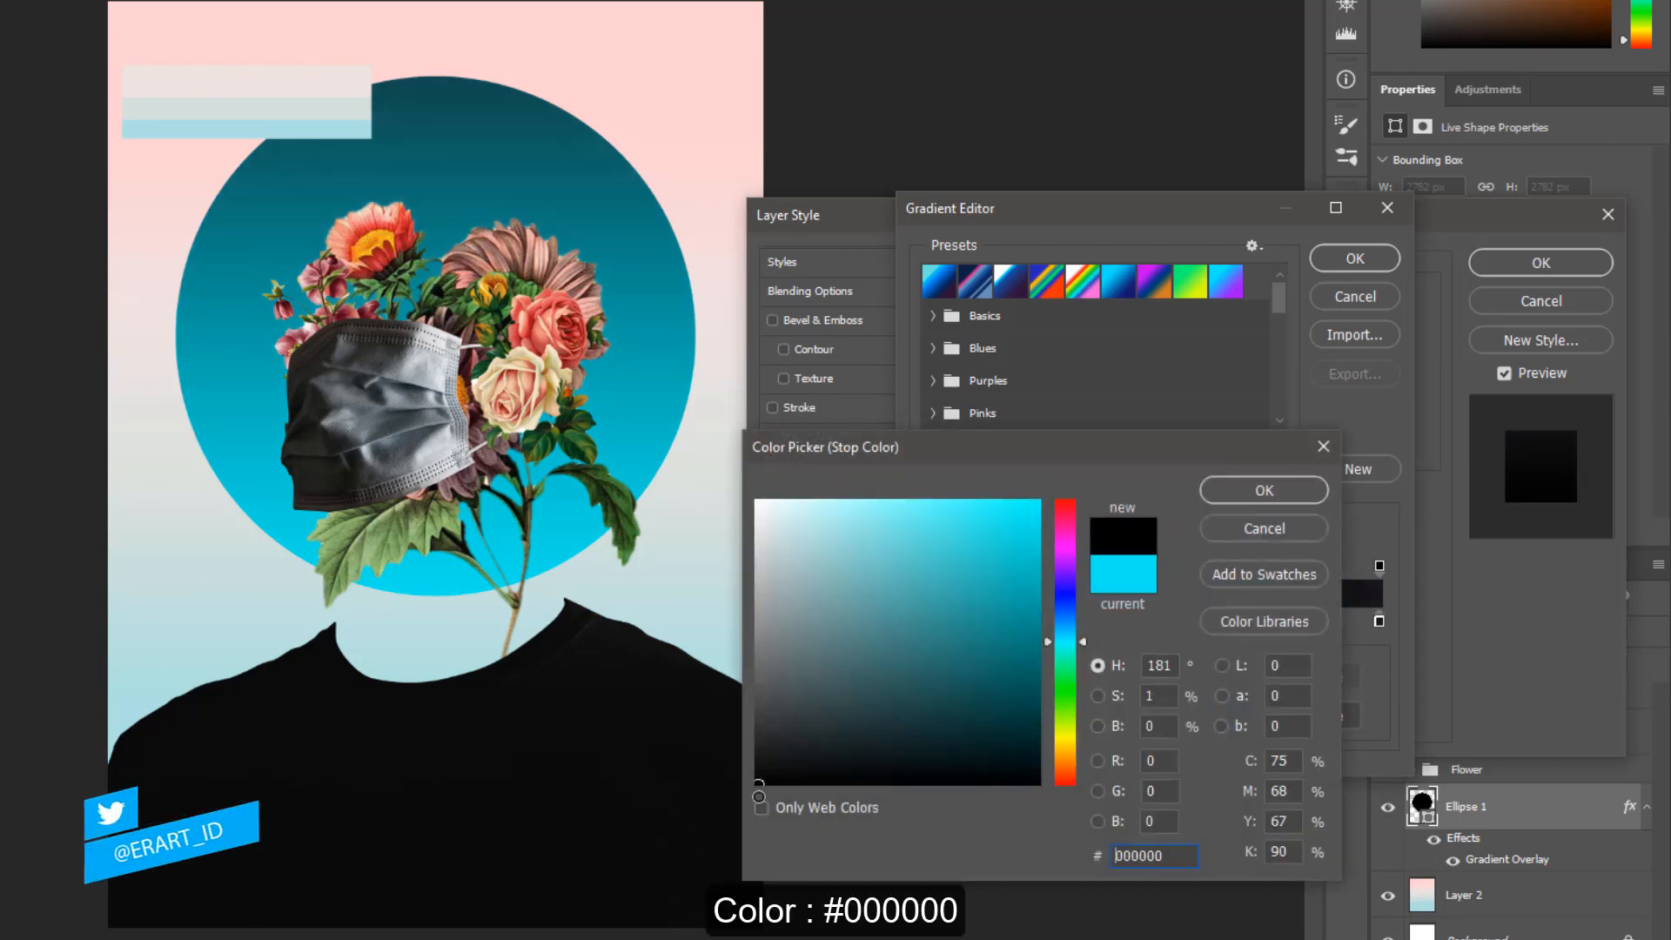
left_click(1264, 490)
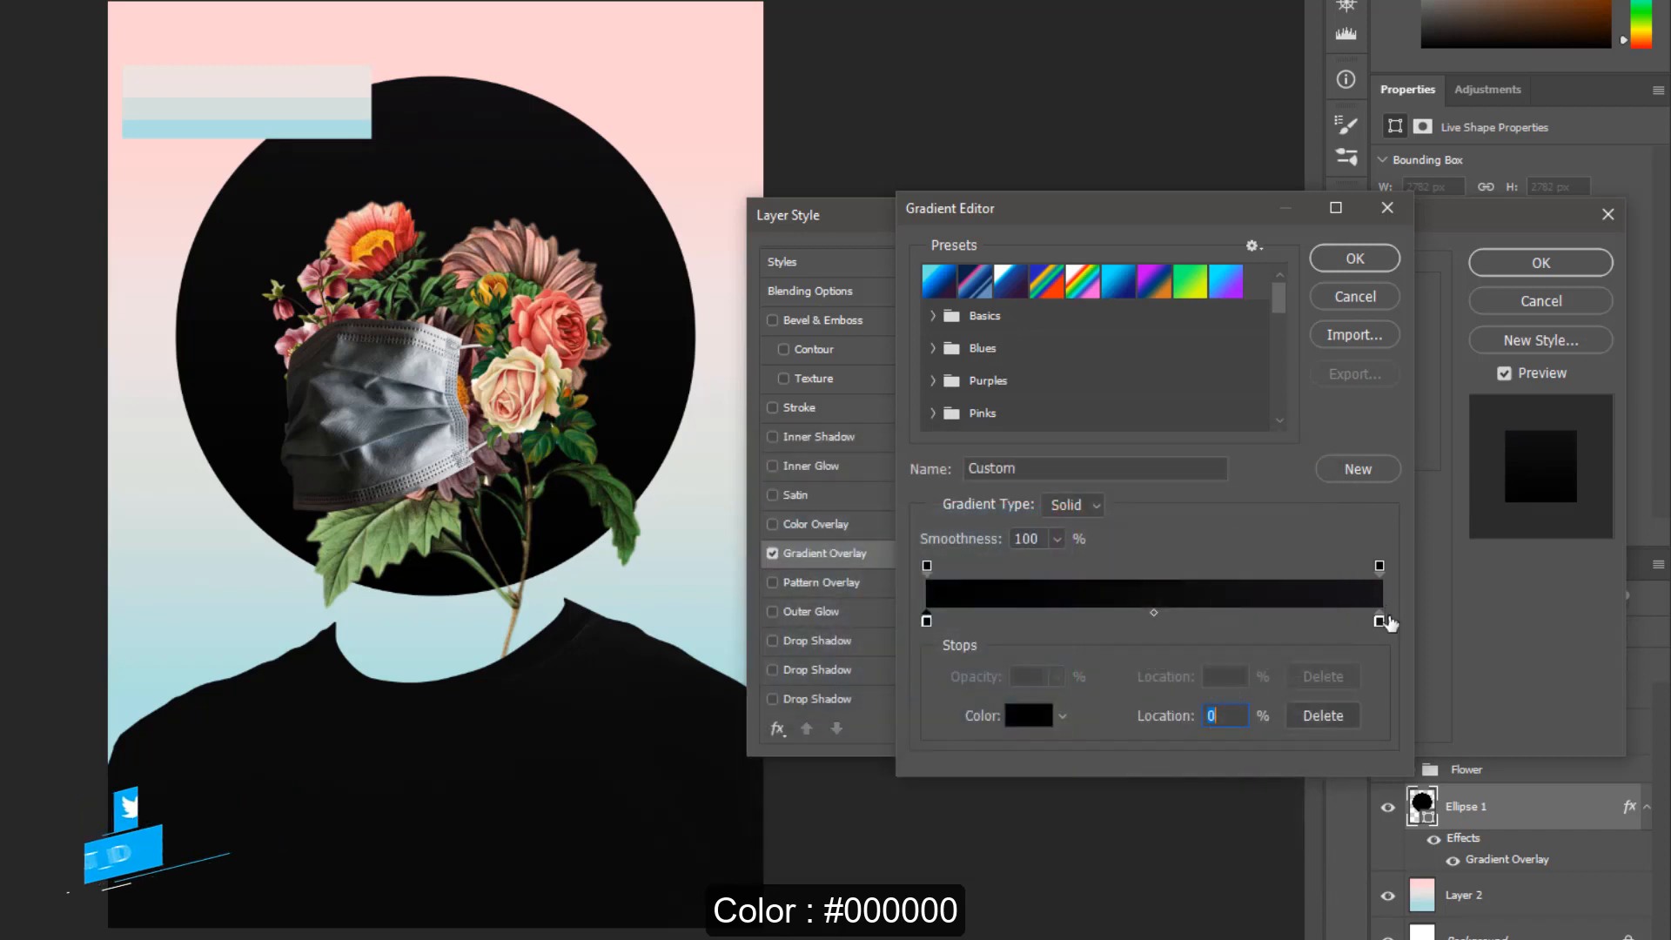
- Set the gradient's end colour stop to #4b4a4b and accept the edited gradient
left_click(1379, 620)
double_click(1379, 620)
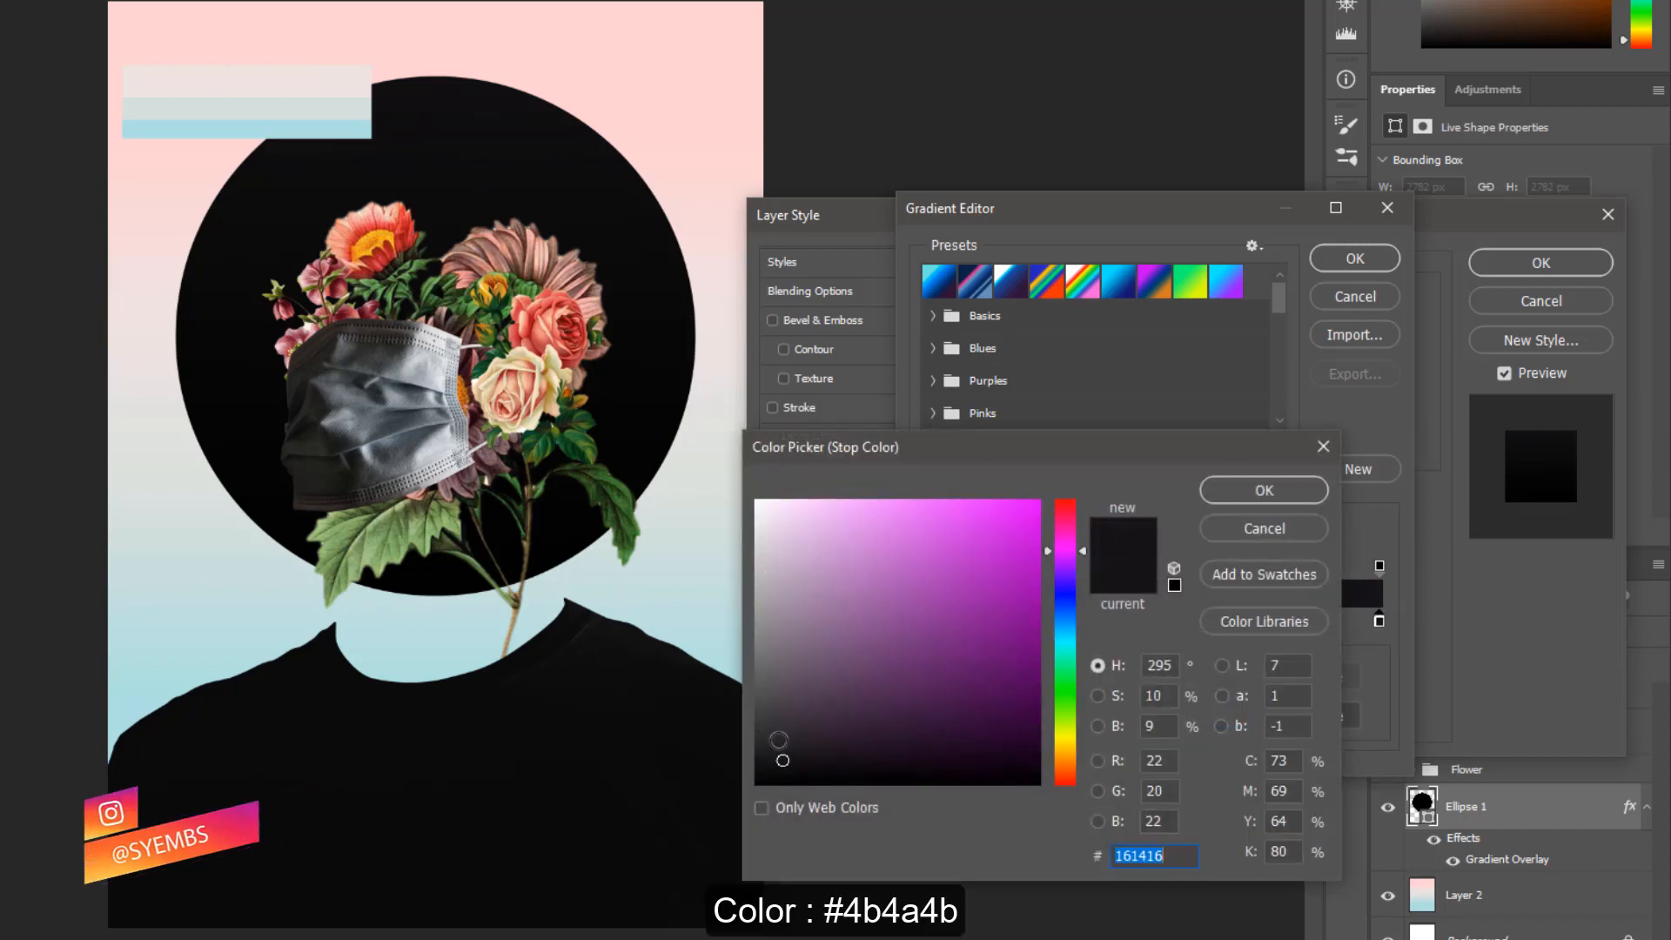
mouse_move(779, 740)
left_mouse_down()
mouse_move(775, 726)
mouse_move(761, 743)
mouse_move(758, 700)
left_mouse_up()
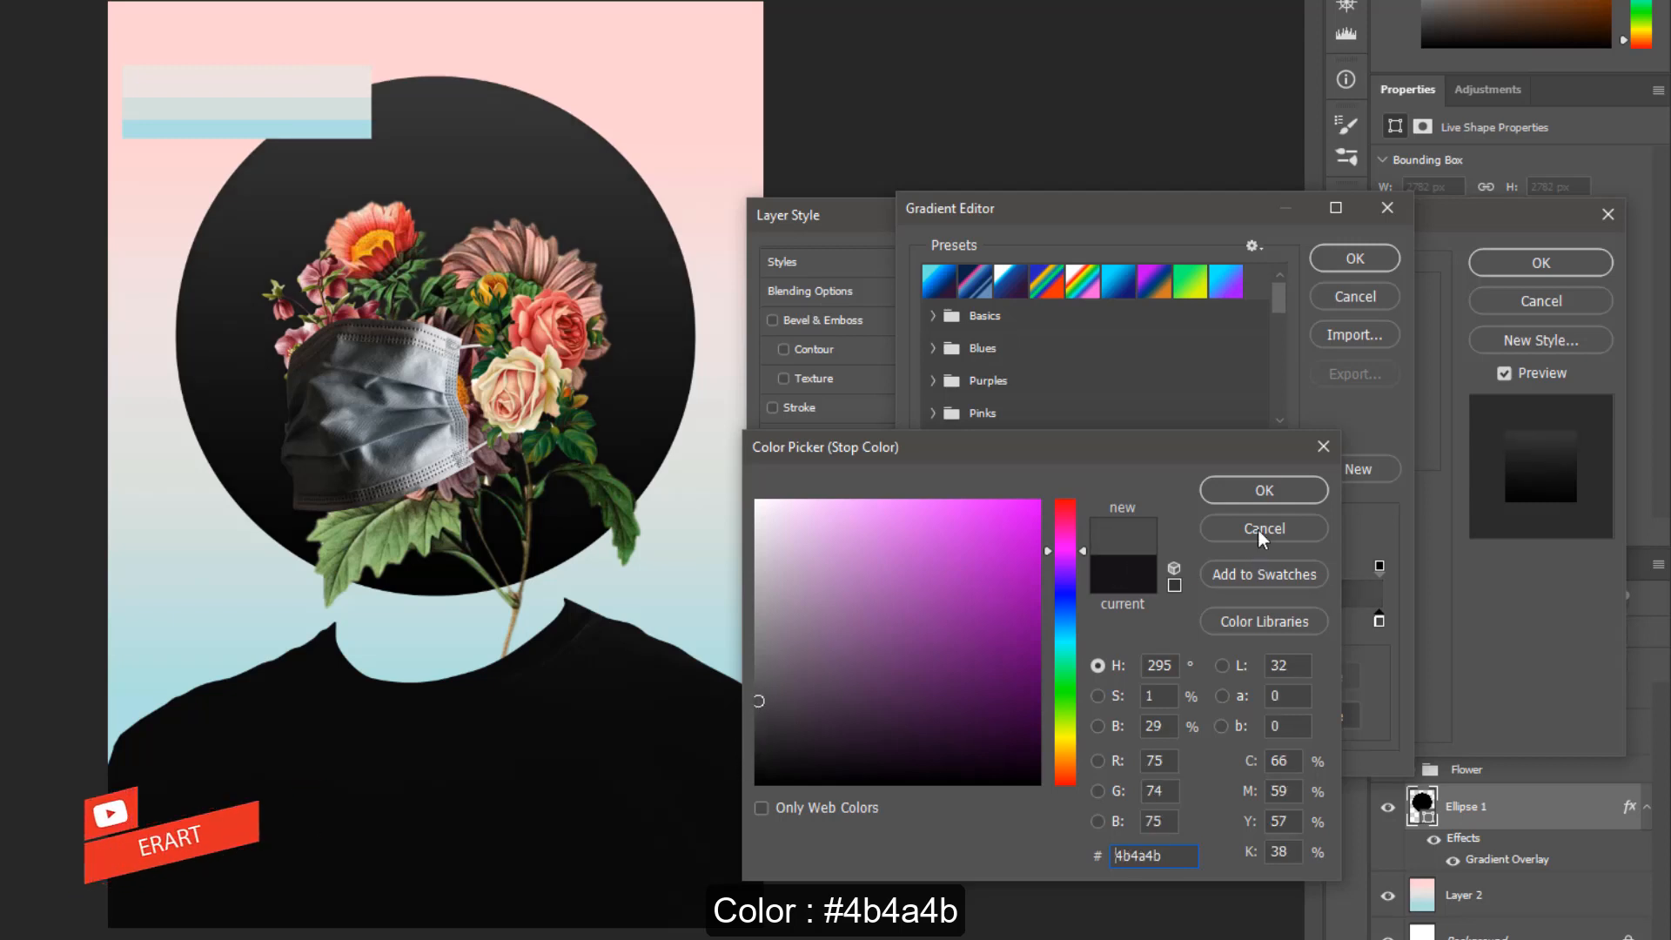
left_click(1266, 488)
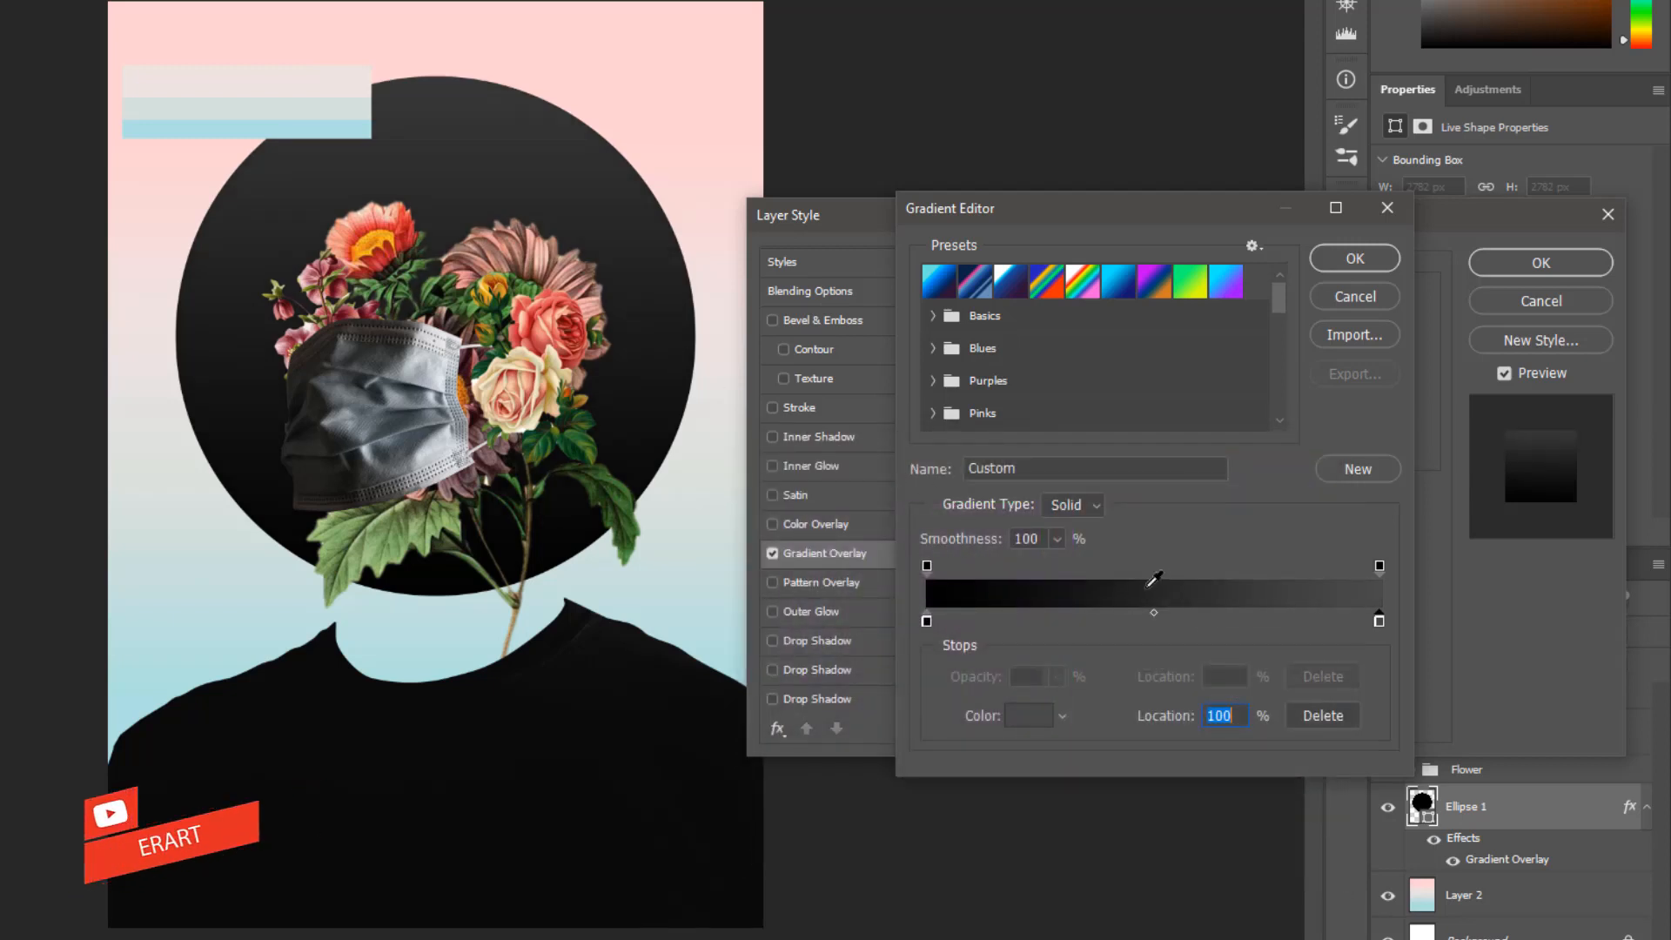
left_click(1360, 266)
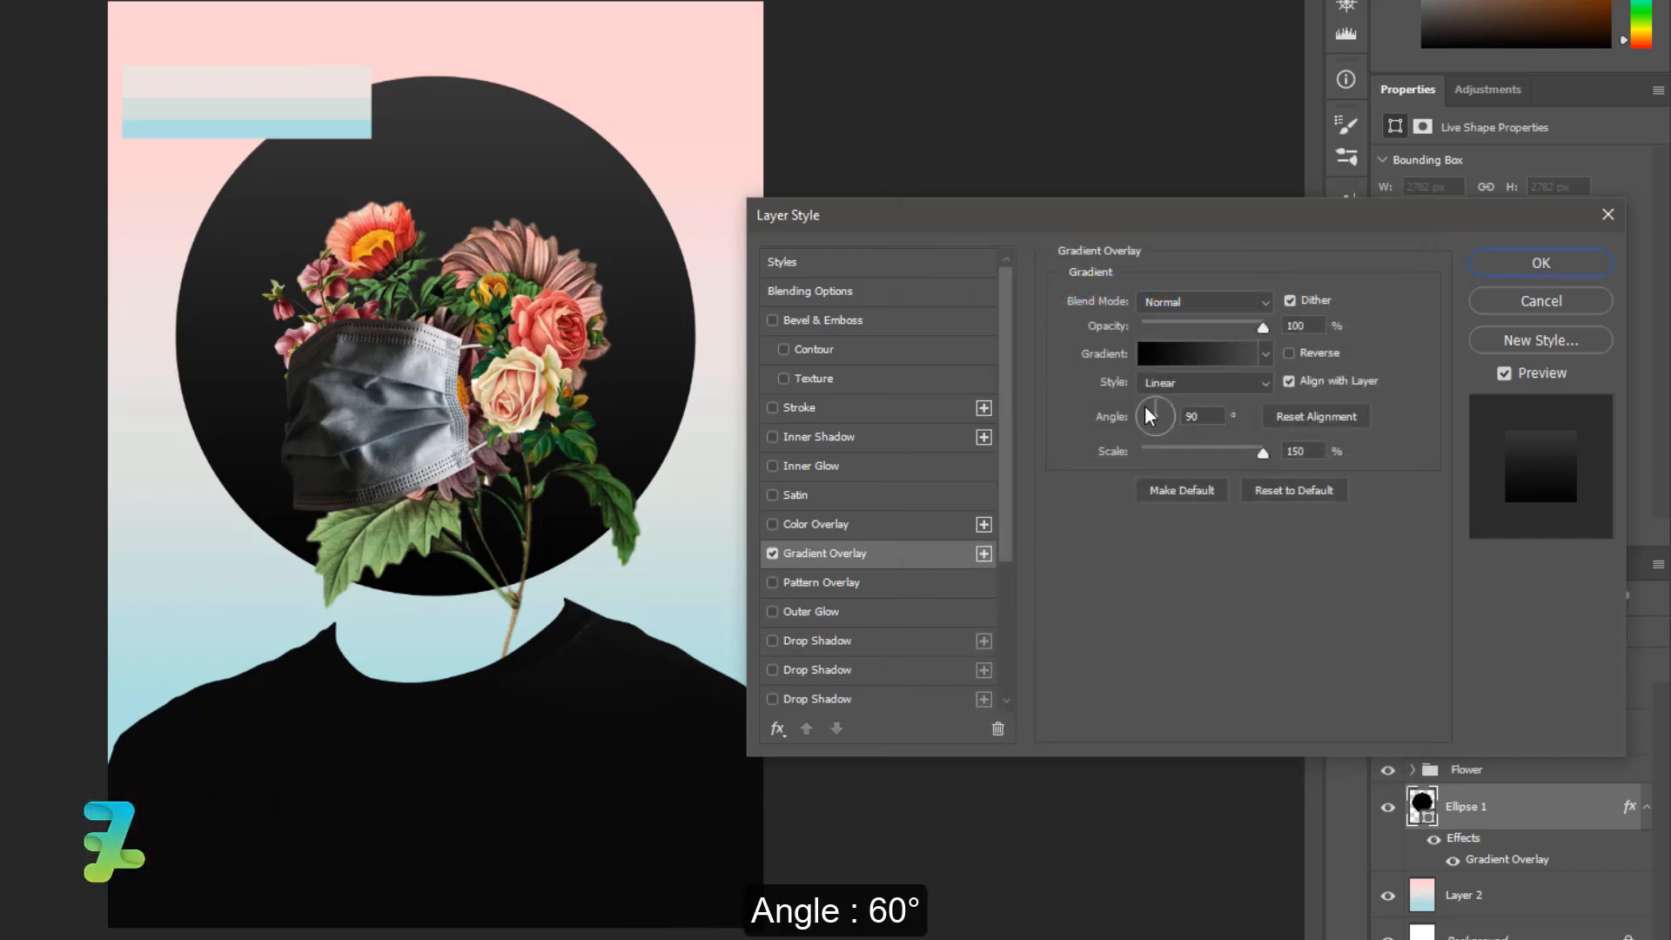
- Set the Gradient Overlay's angle to 60° and its end colour stop to #817f81, and apply the layer style
left_click(1172, 394)
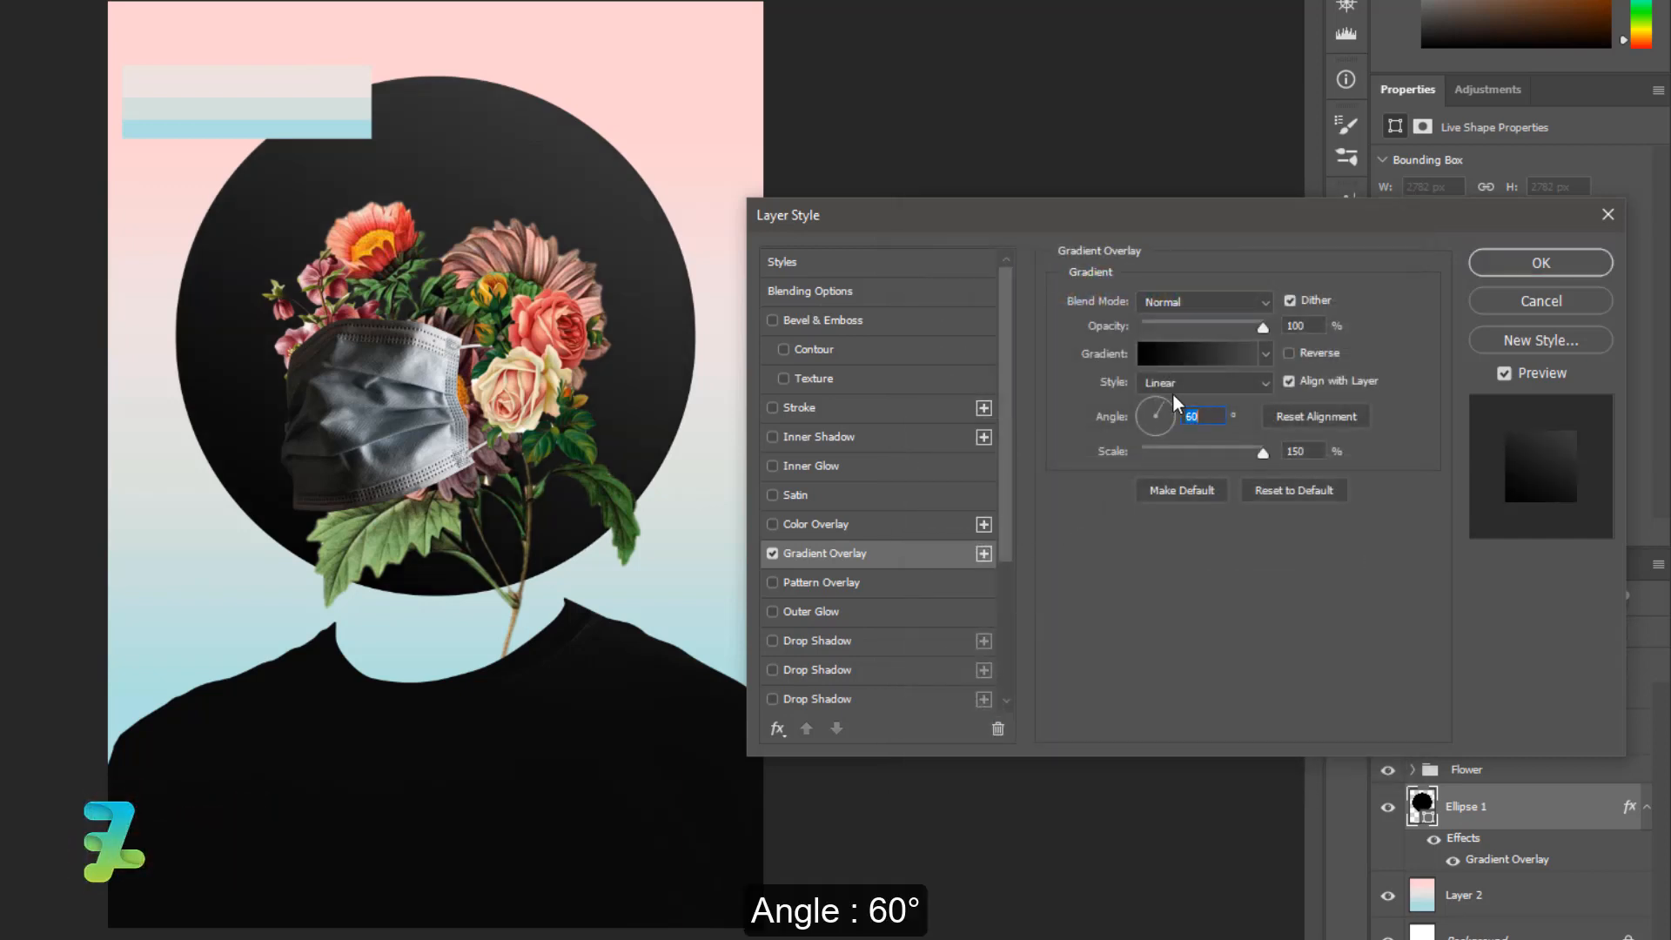
left_click(1246, 352)
double_click(1378, 621)
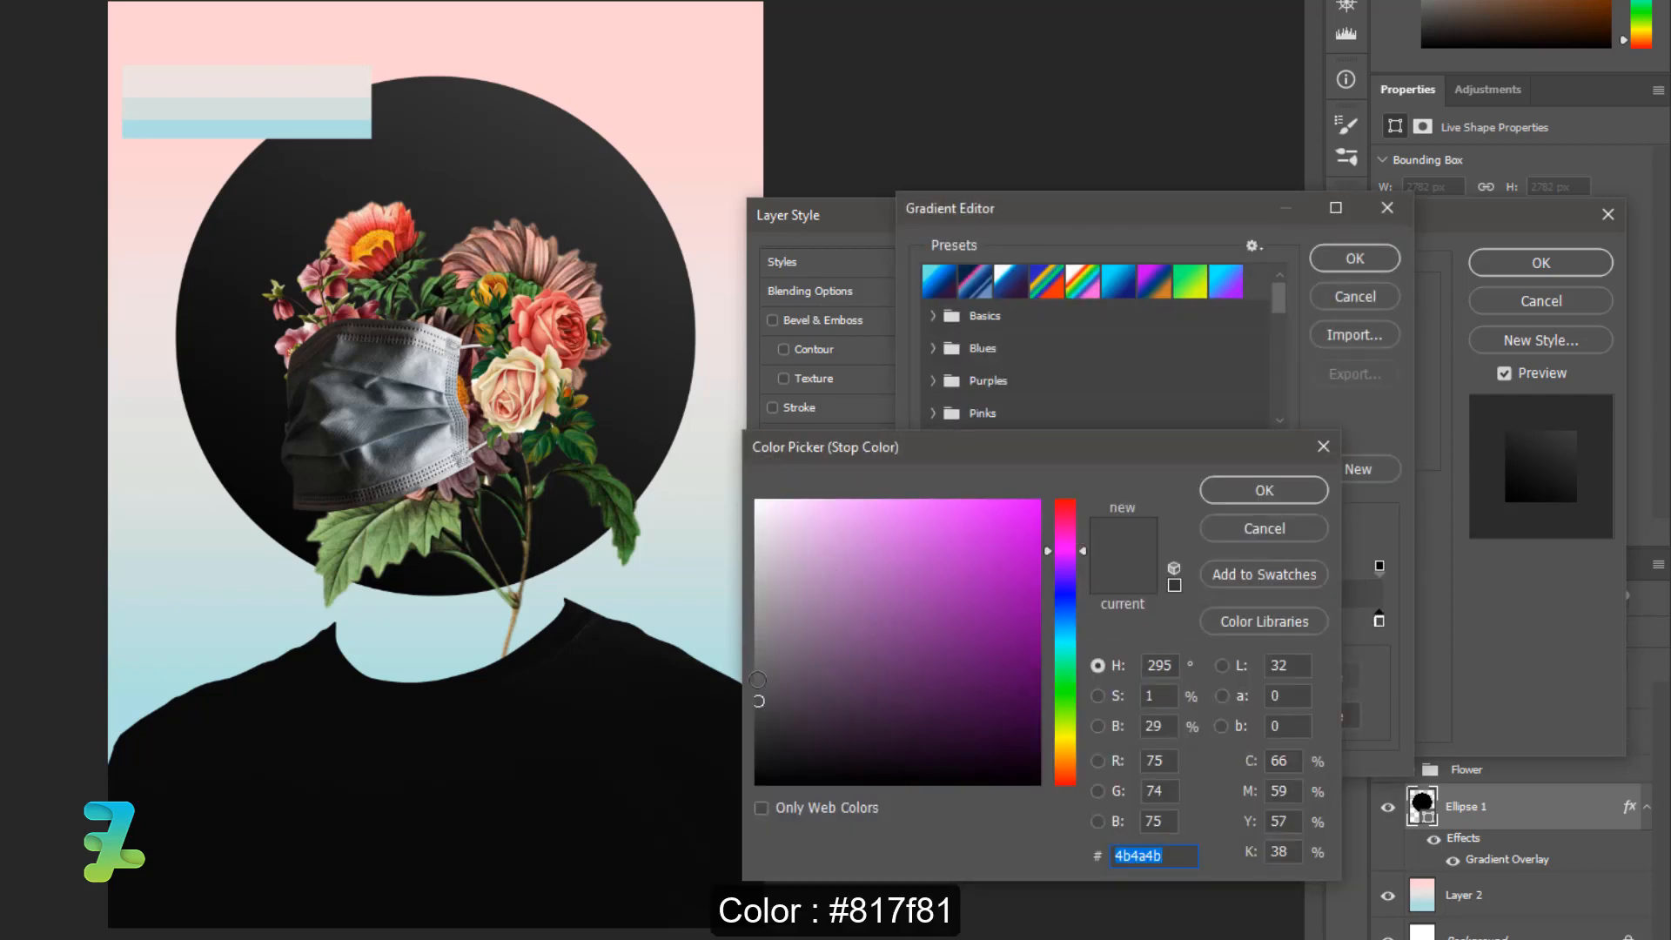
left_click_drag(759, 700, 755, 661)
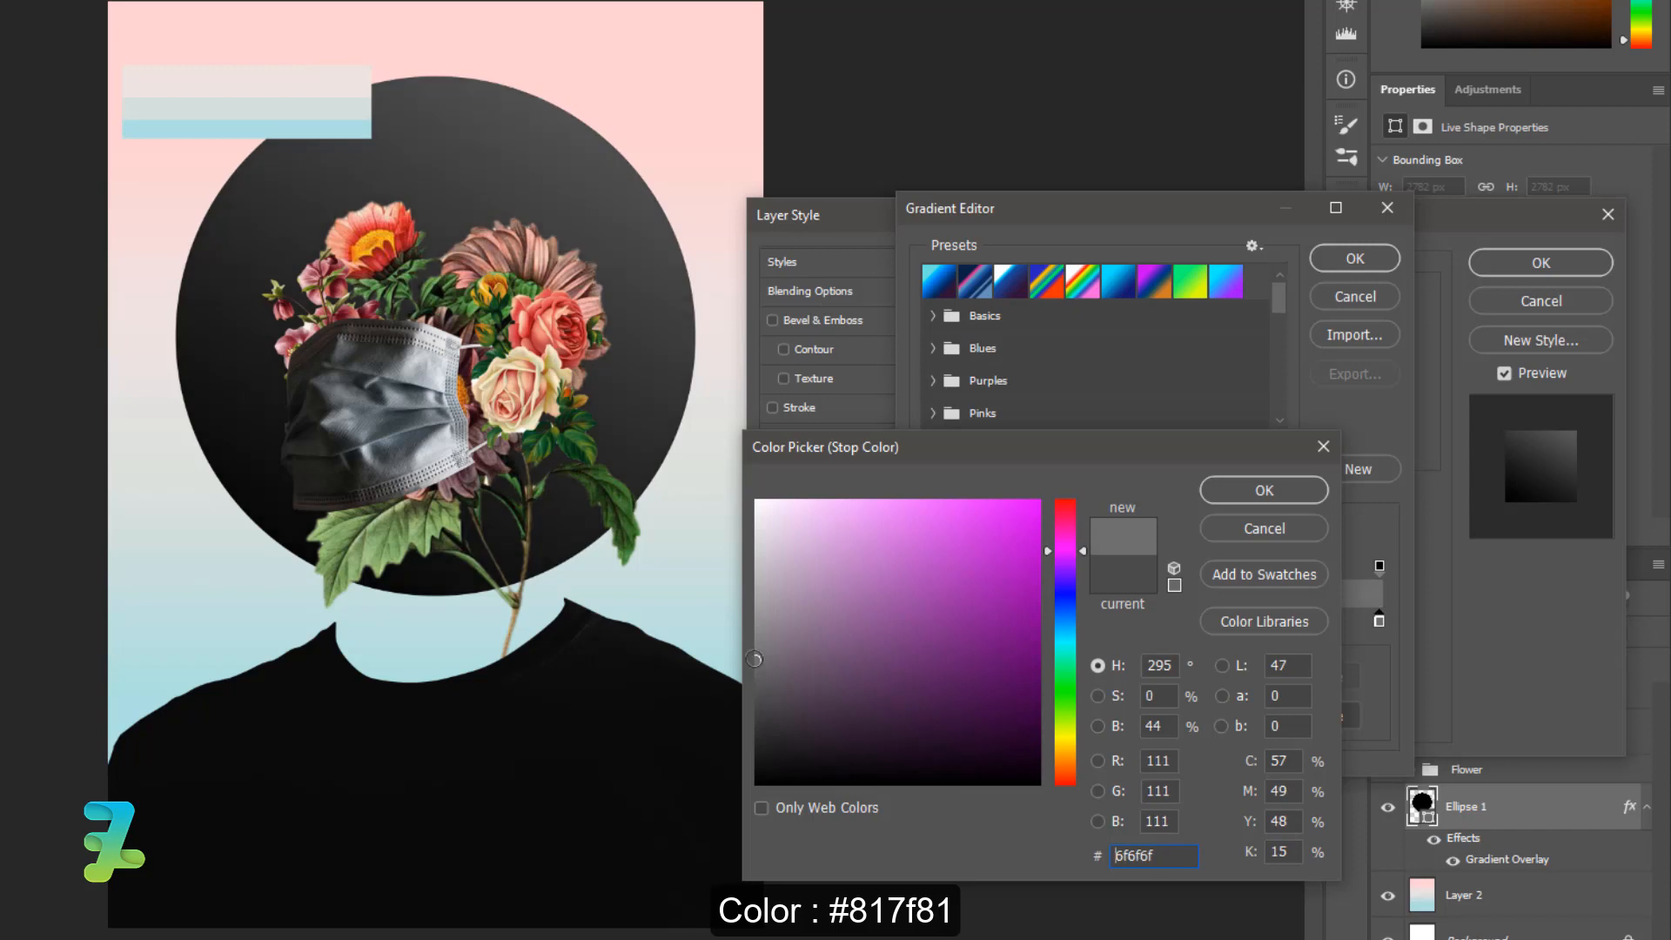
type("817f81")
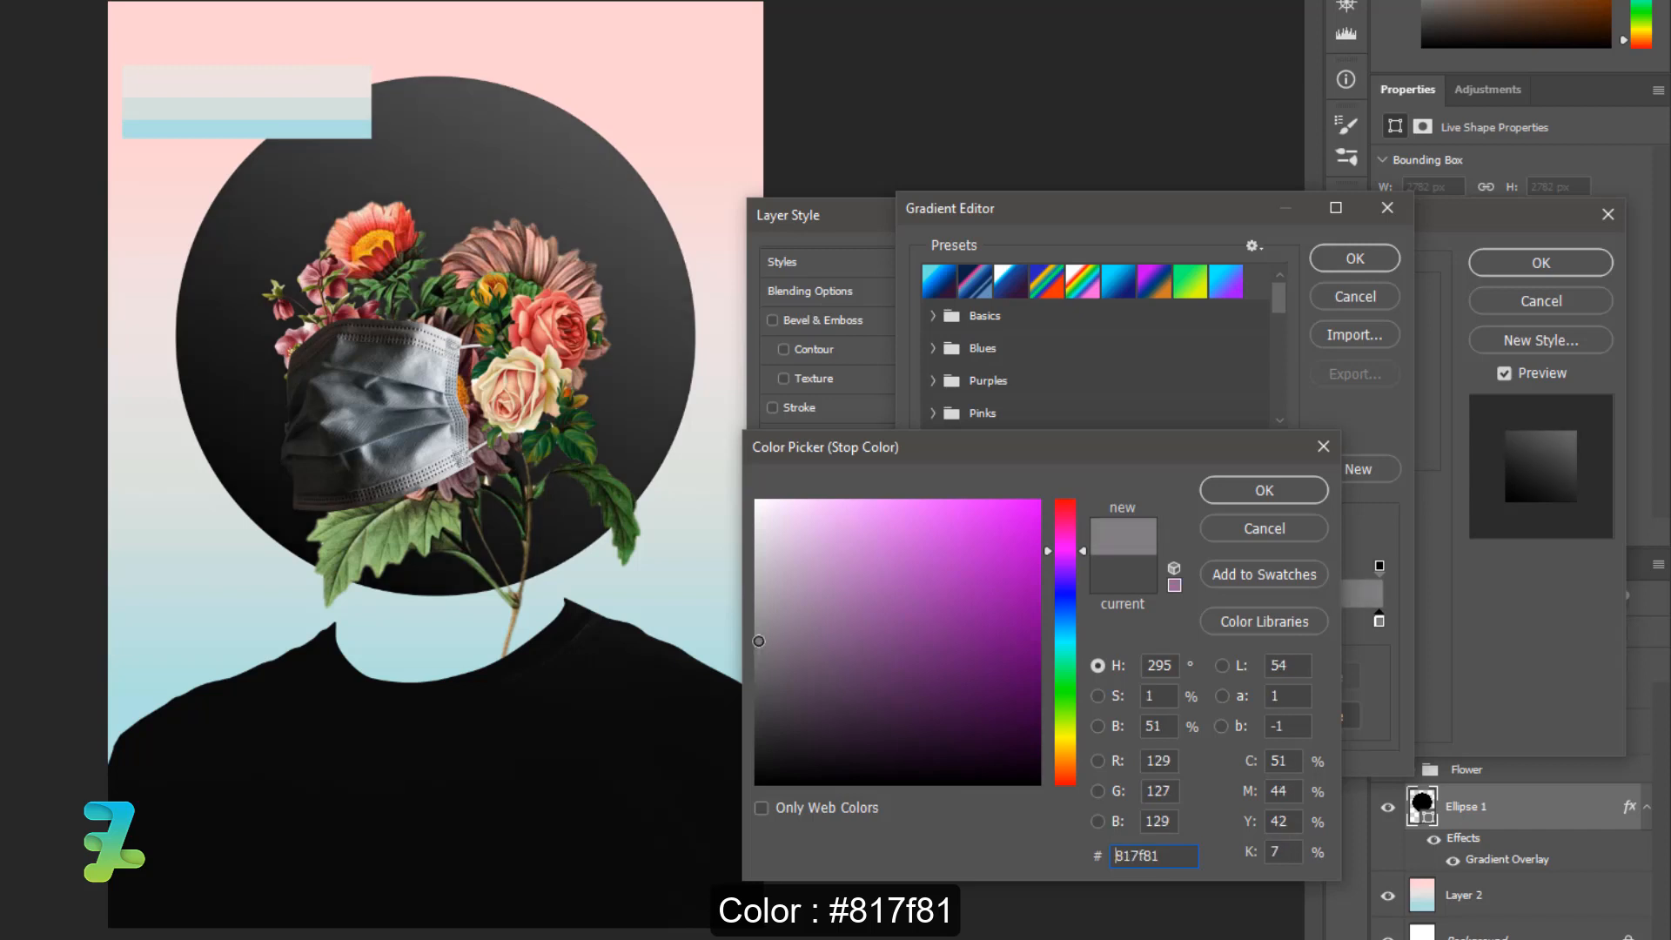
left_click(1292, 489)
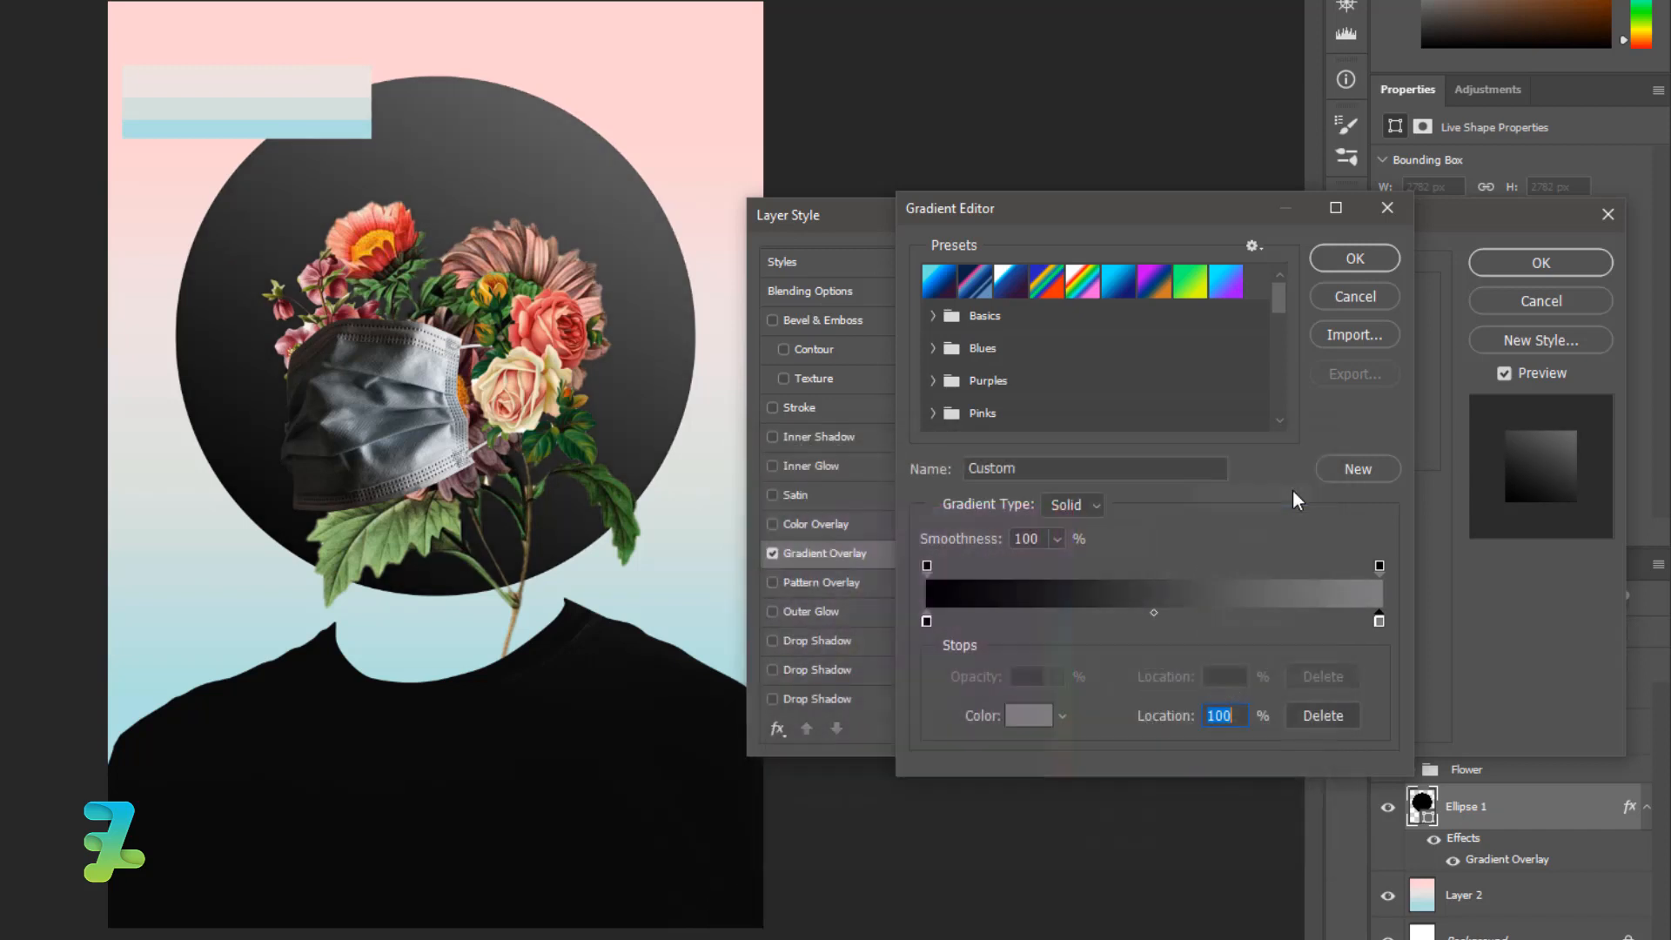
left_click(1343, 259)
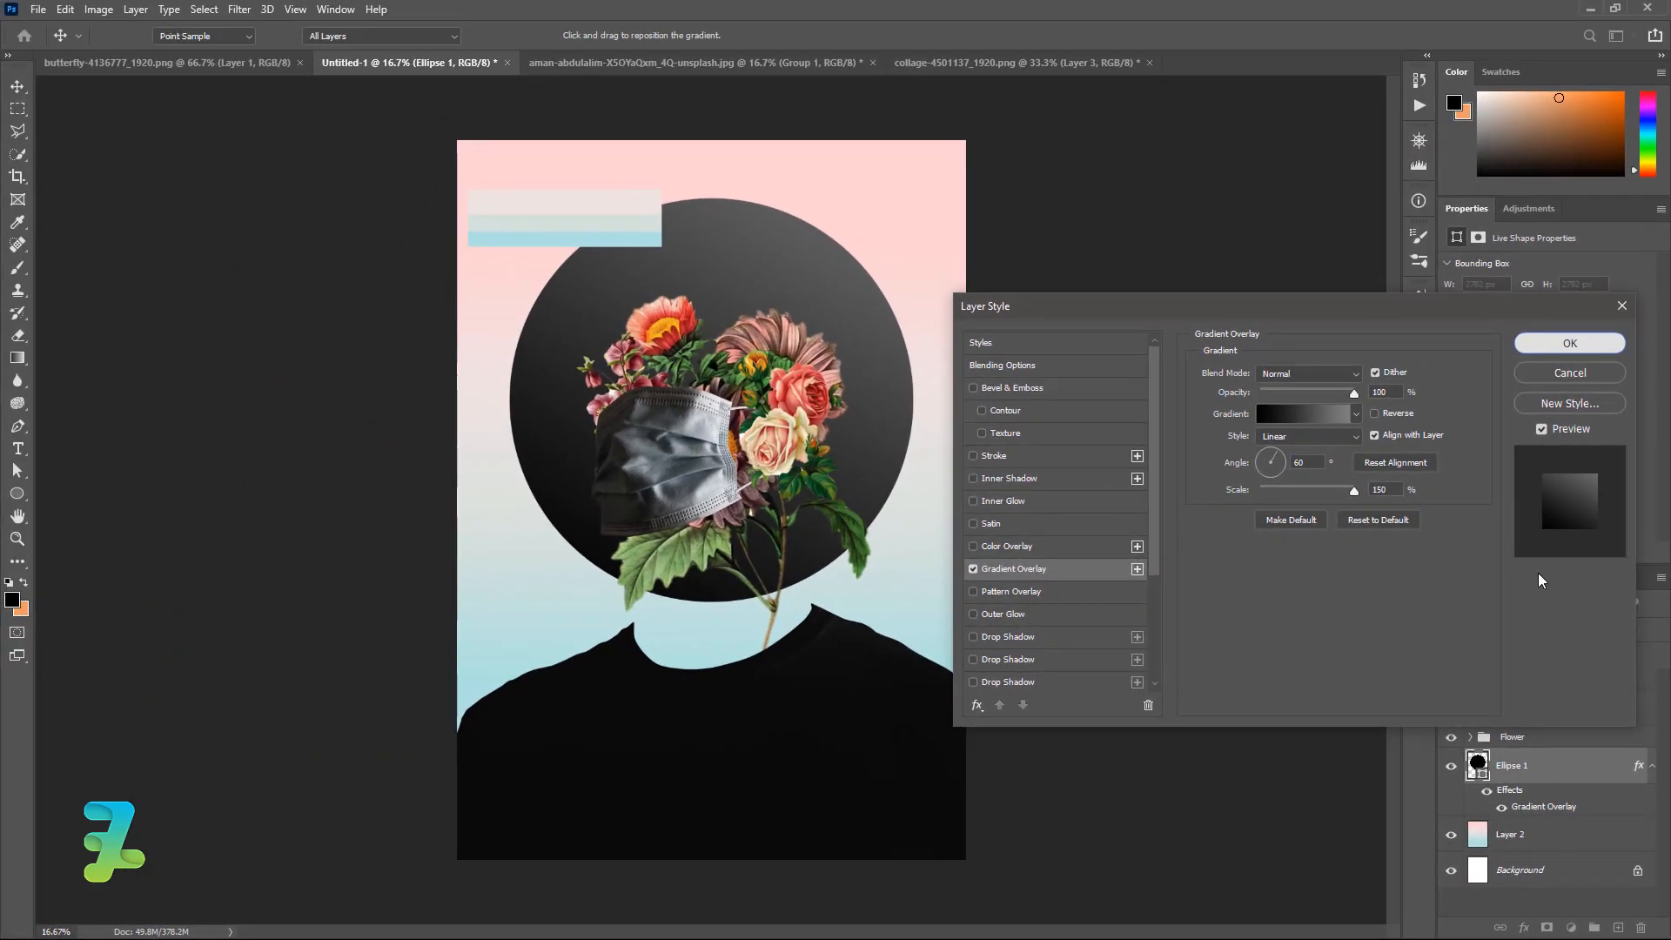
left_click(1532, 316)
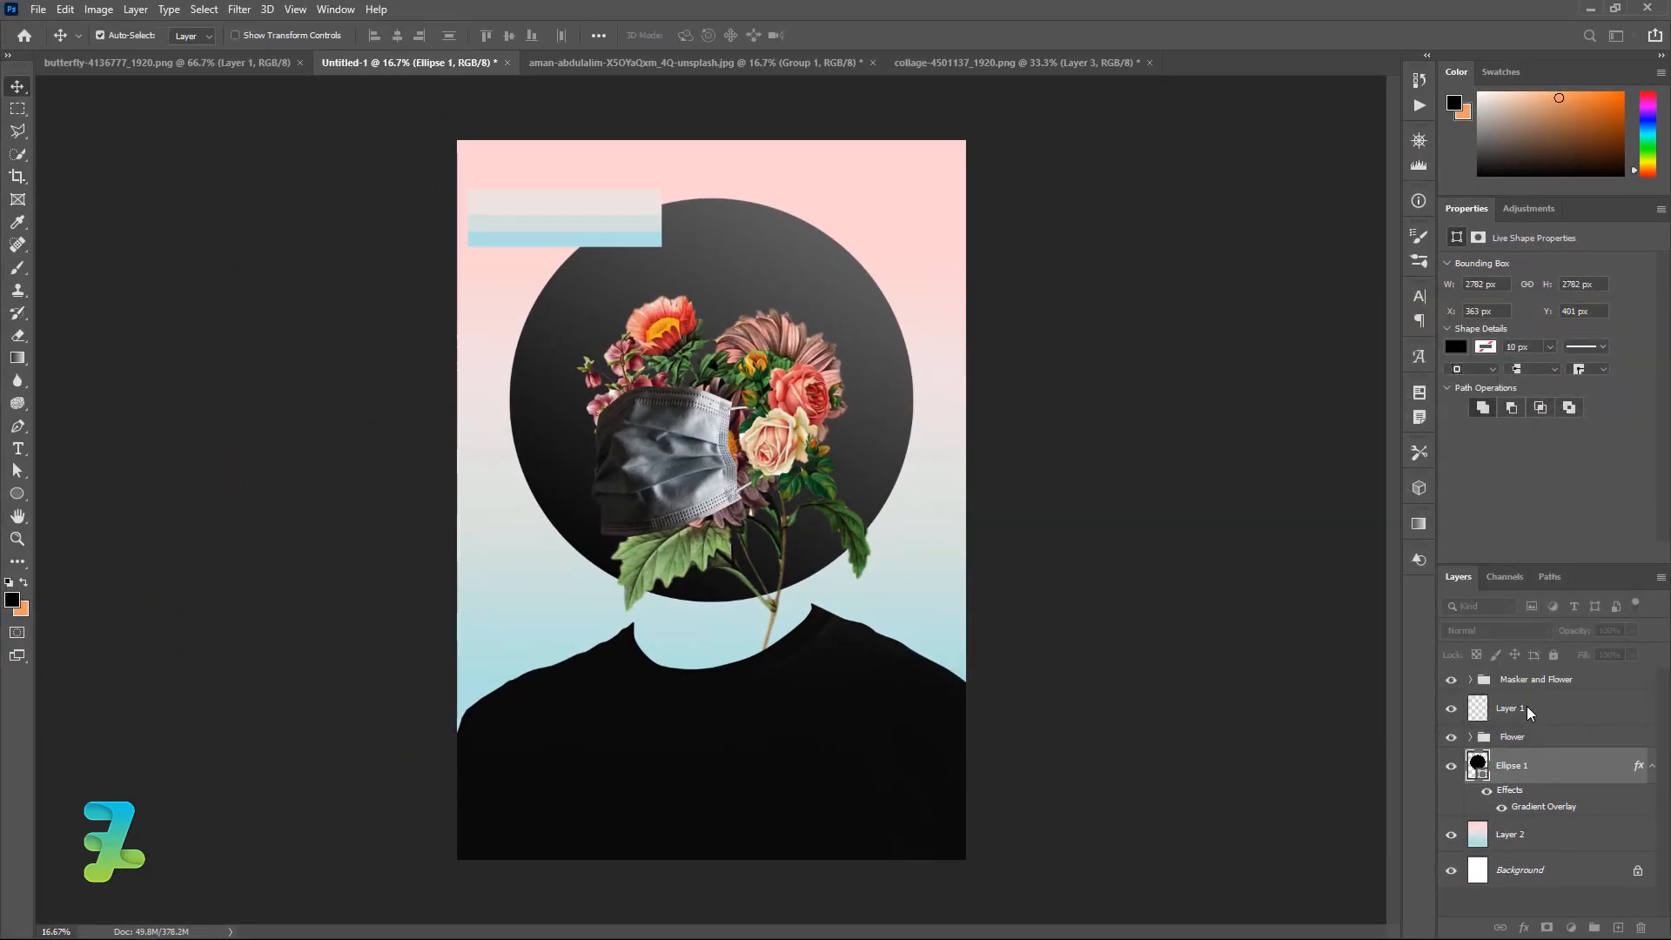
- Duplicate the Ellipse 1 circle layer and scale the copy about its centre to about 70%
key("ctrl+j")
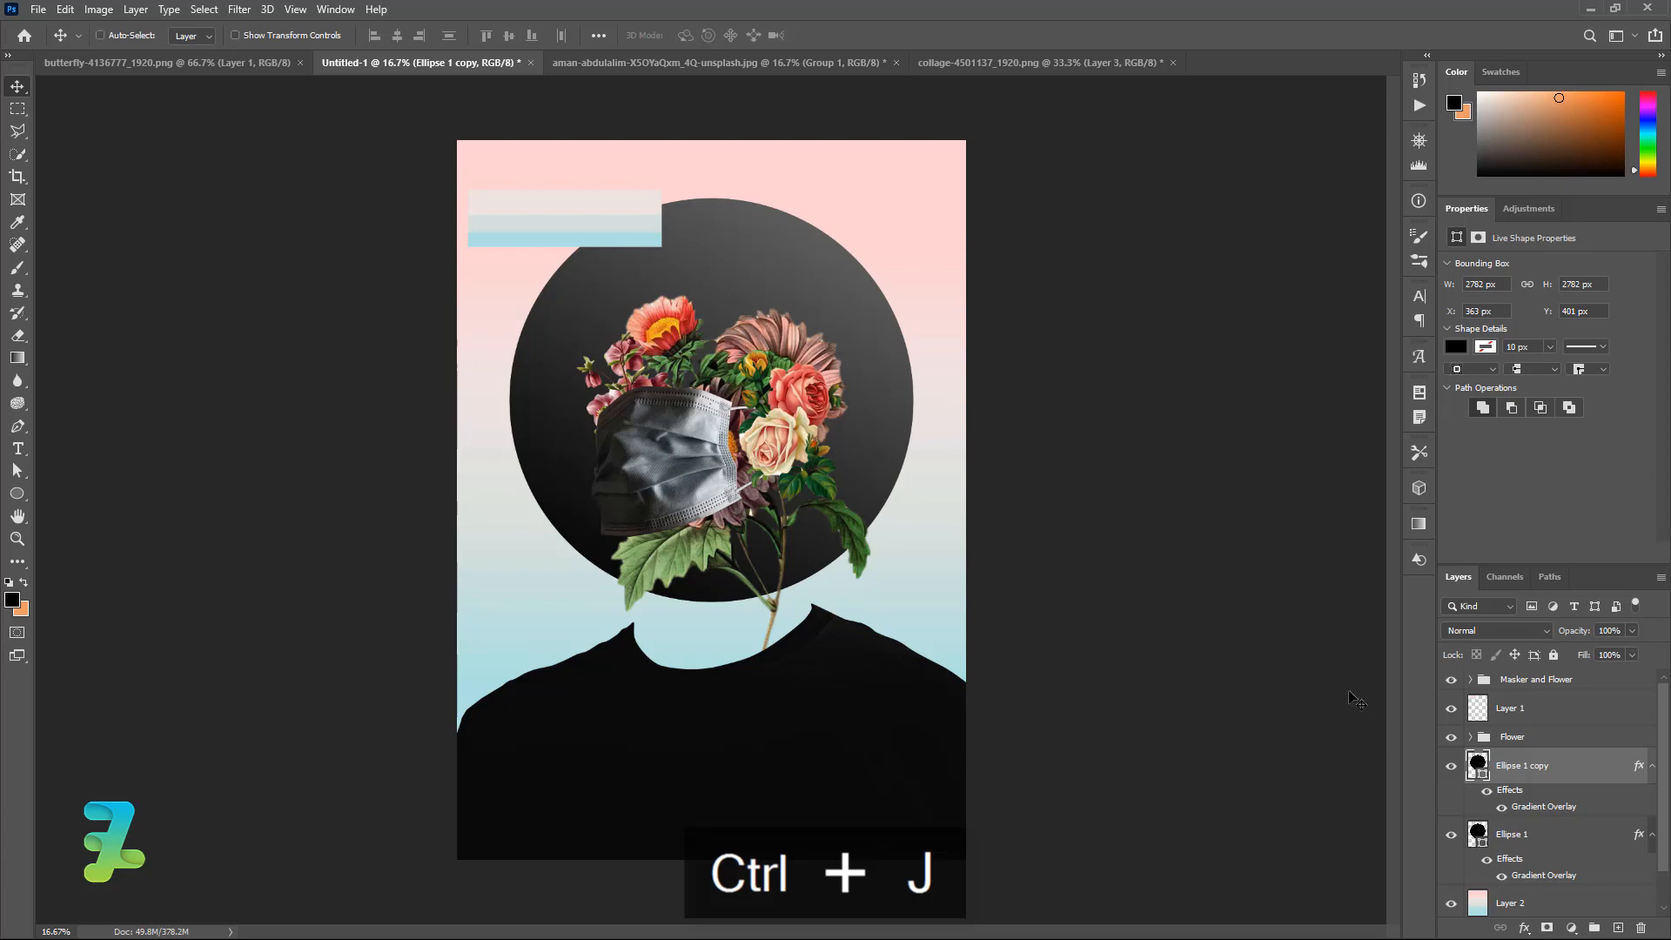
key("ctrl+t")
left_click_drag(910, 197, 839, 248)
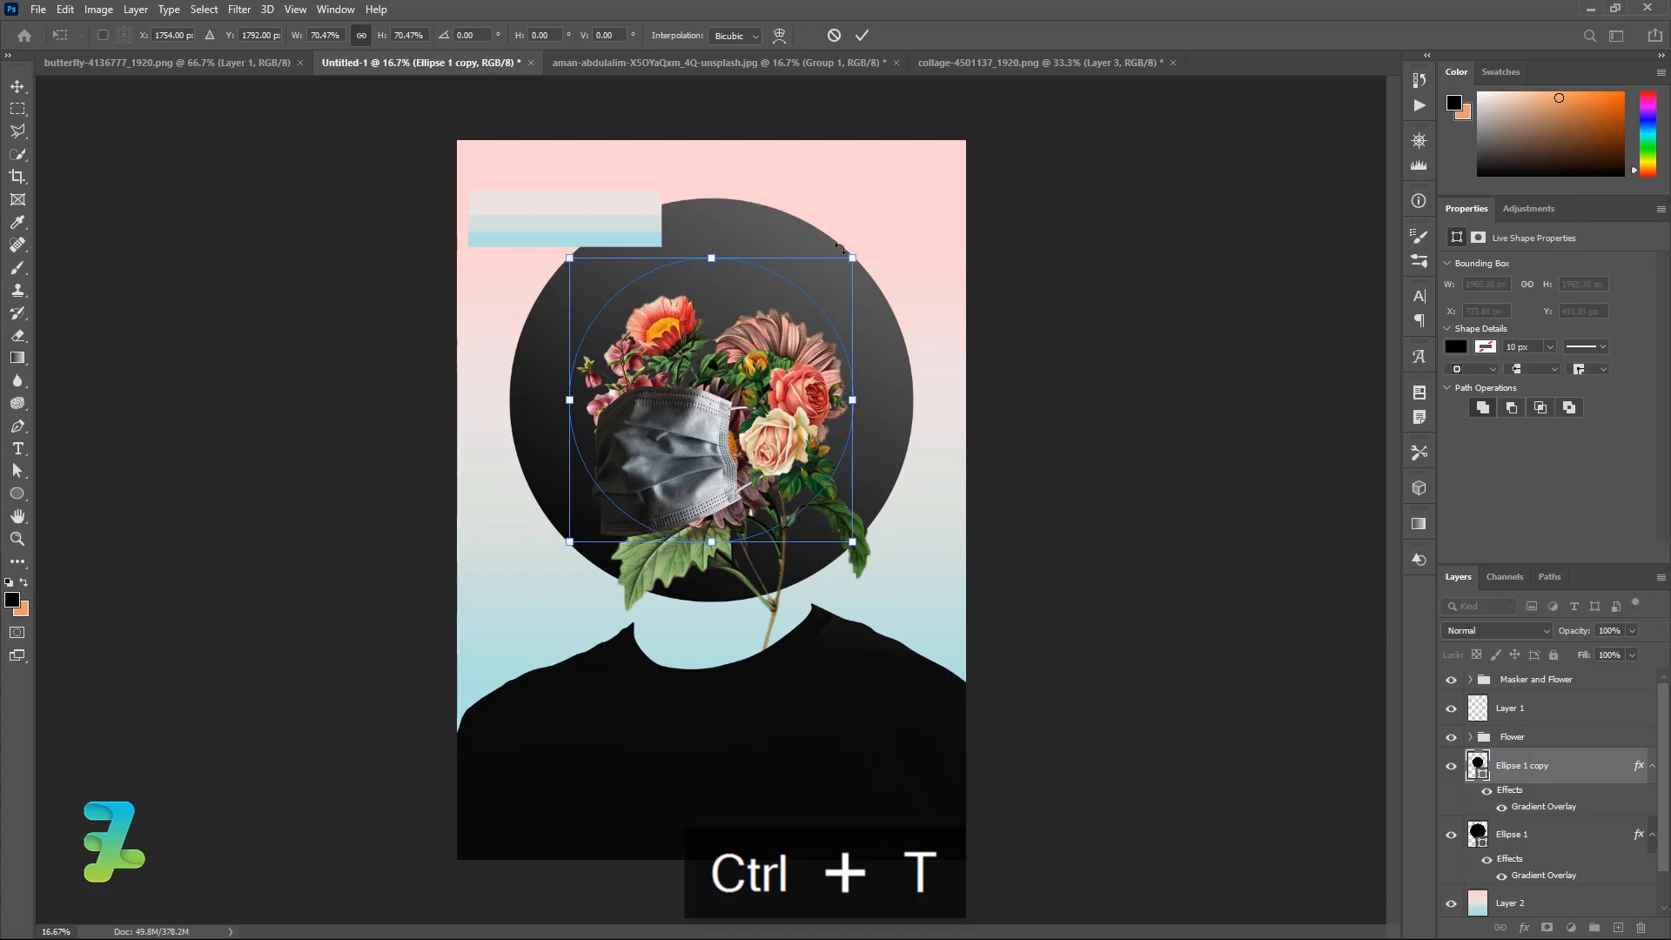
left_click(14, 91)
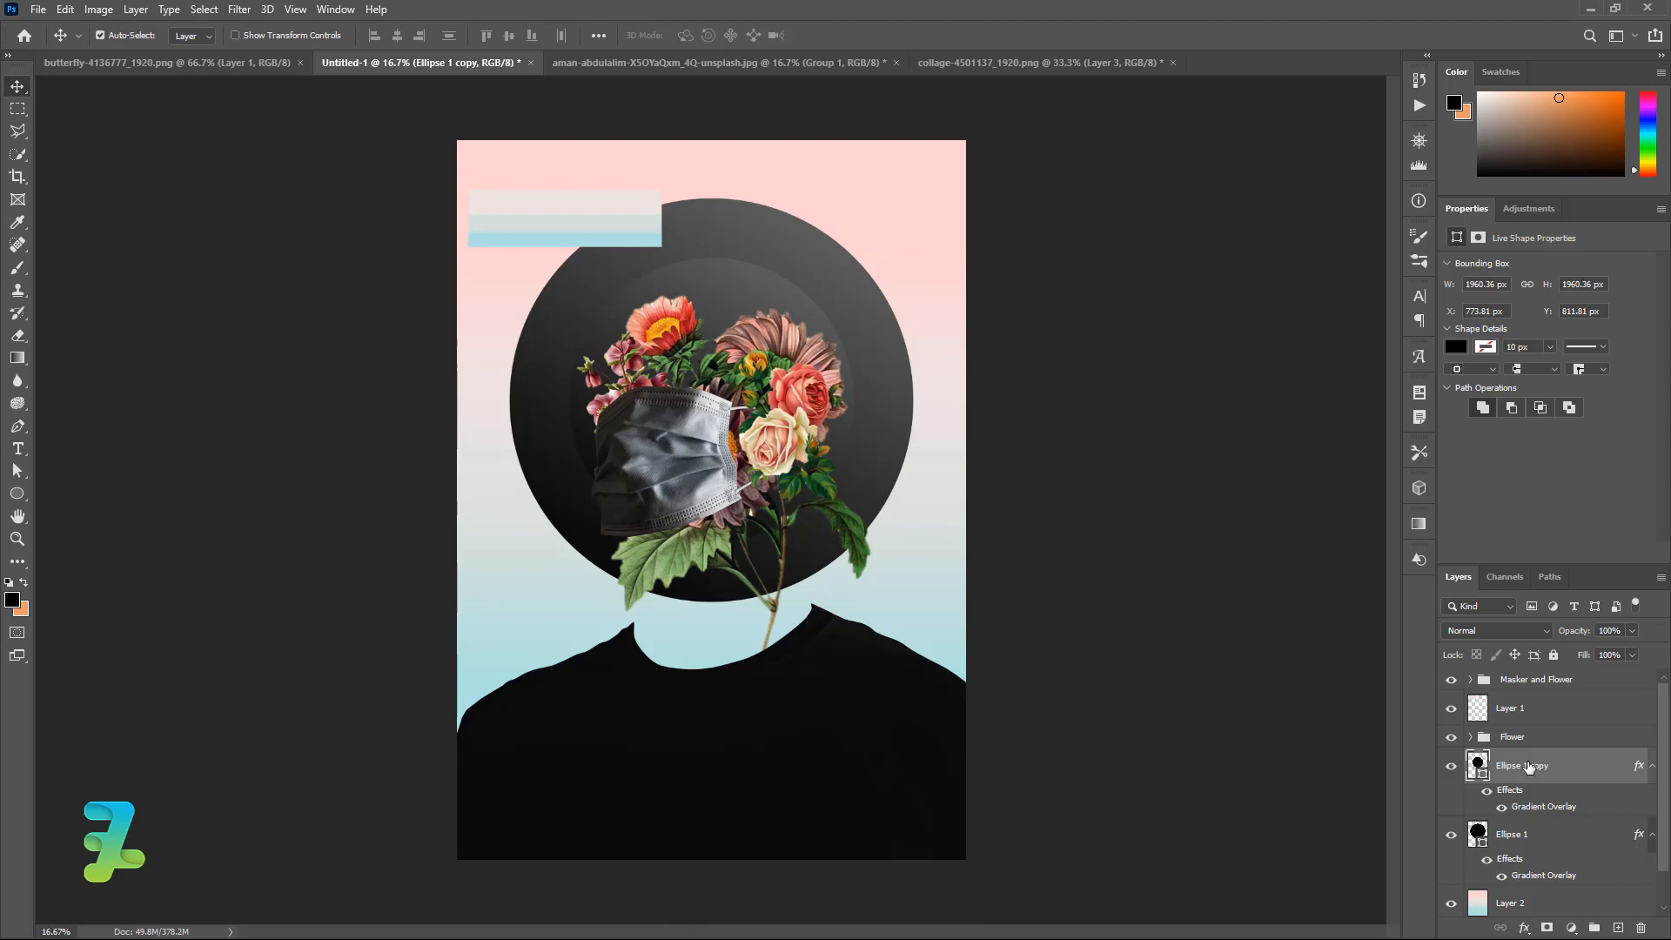
- Add a new layer above the smaller circle and set the foreground colour to white, #ffffff
left_click(1617, 927)
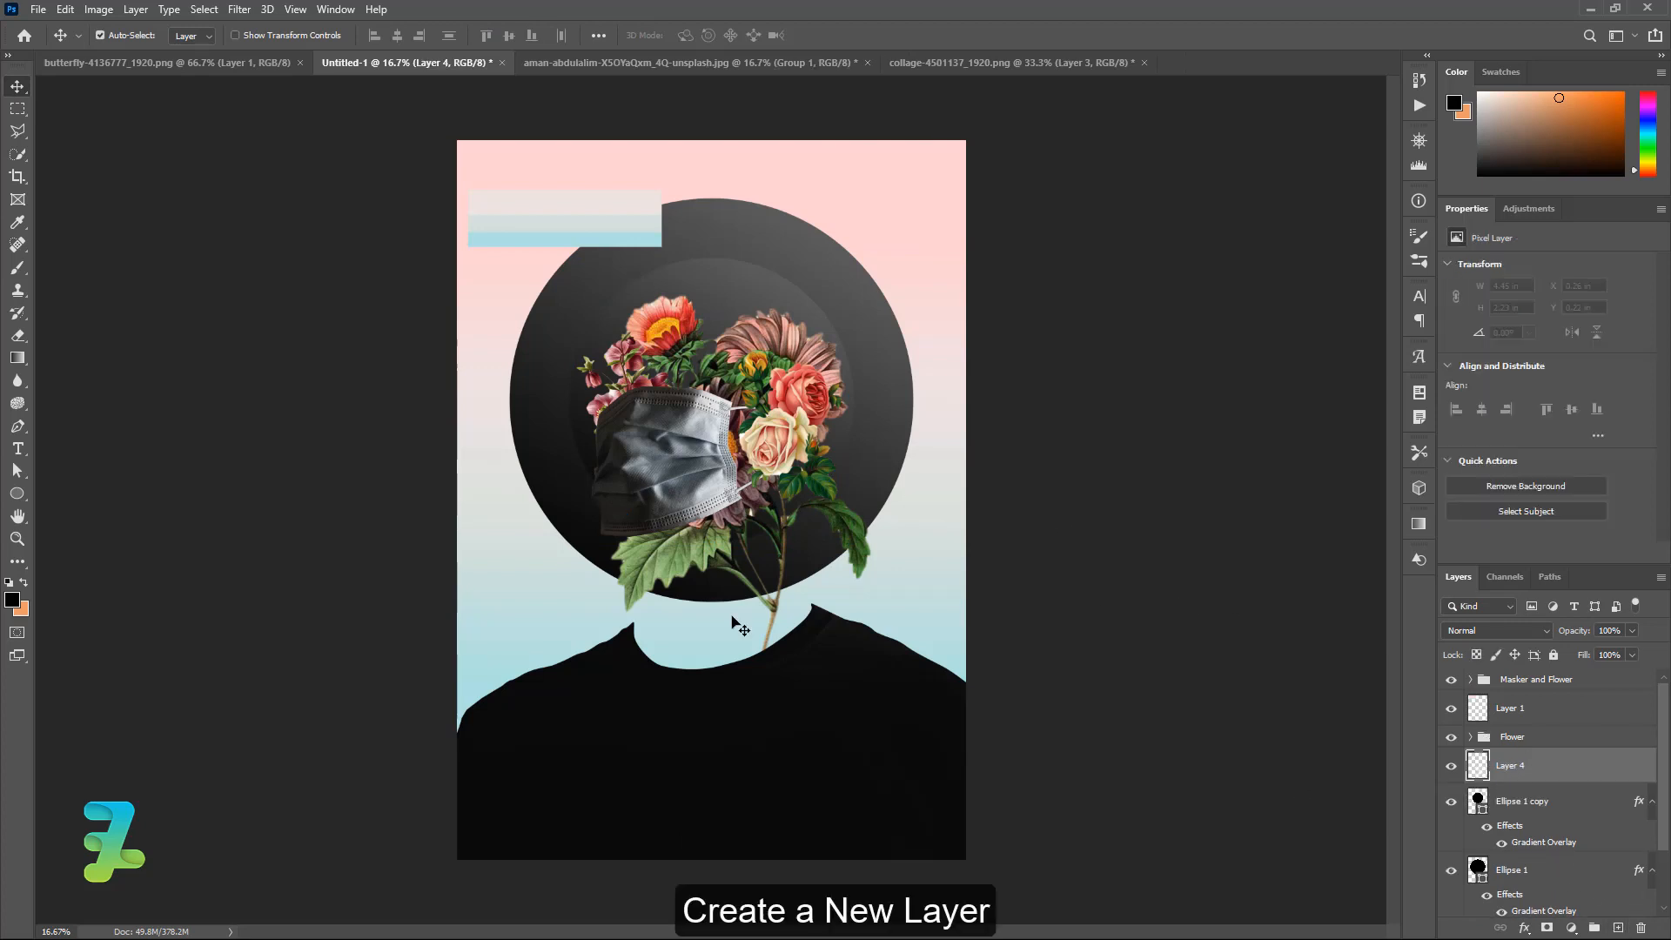
type("ffffff")
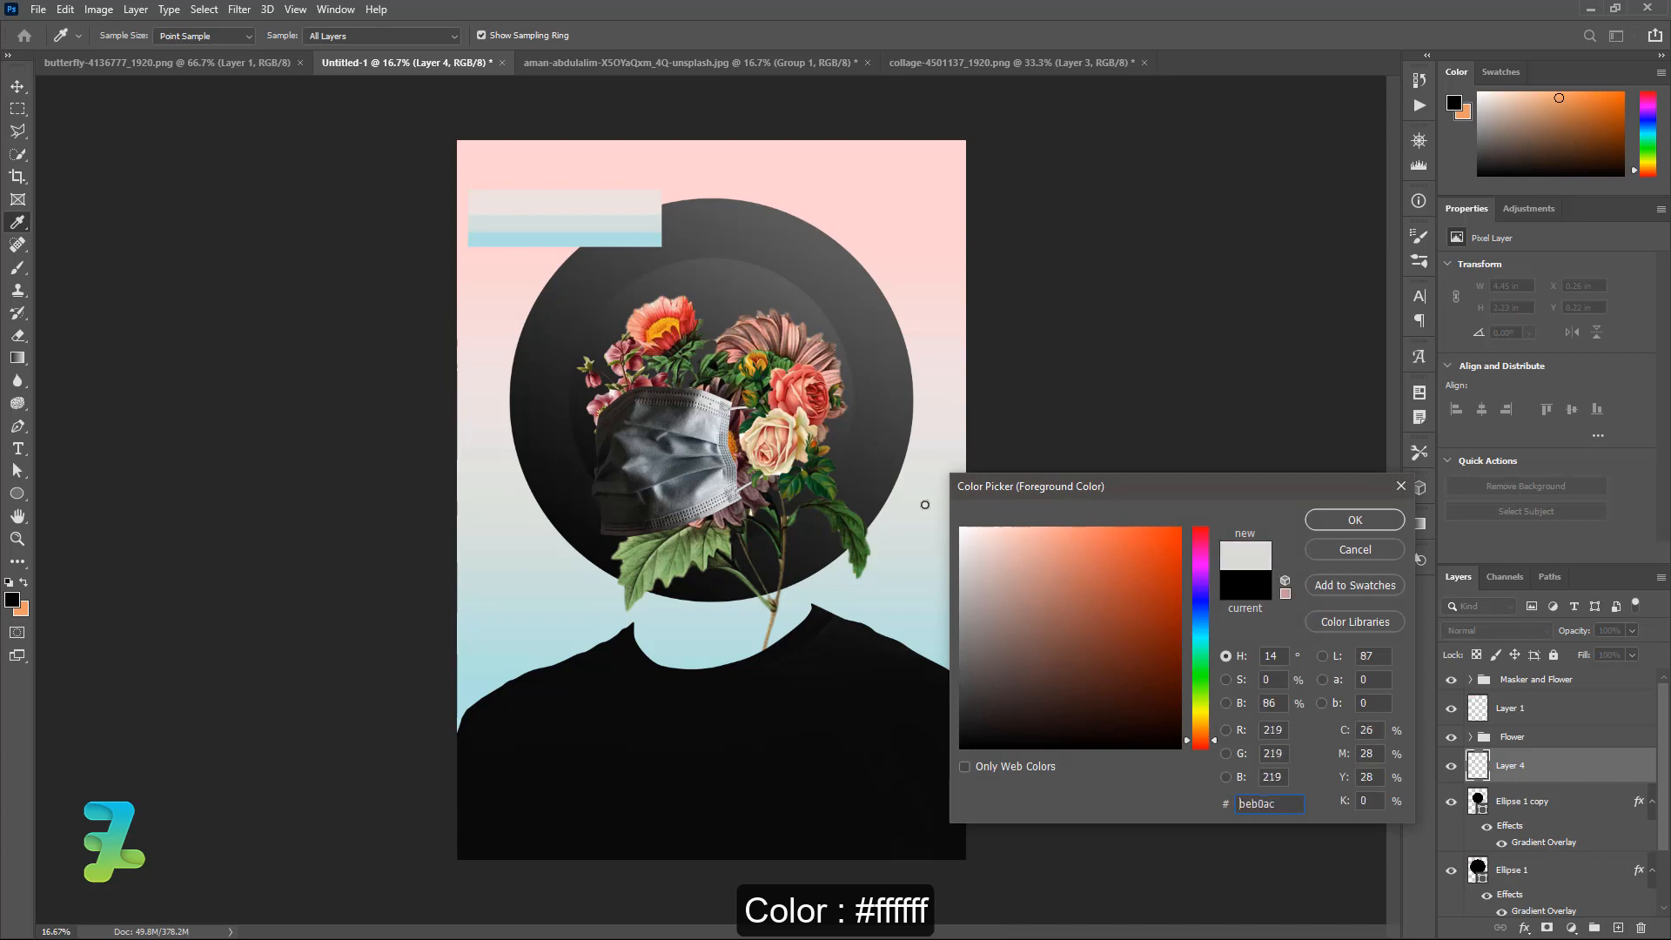
left_click(1355, 519)
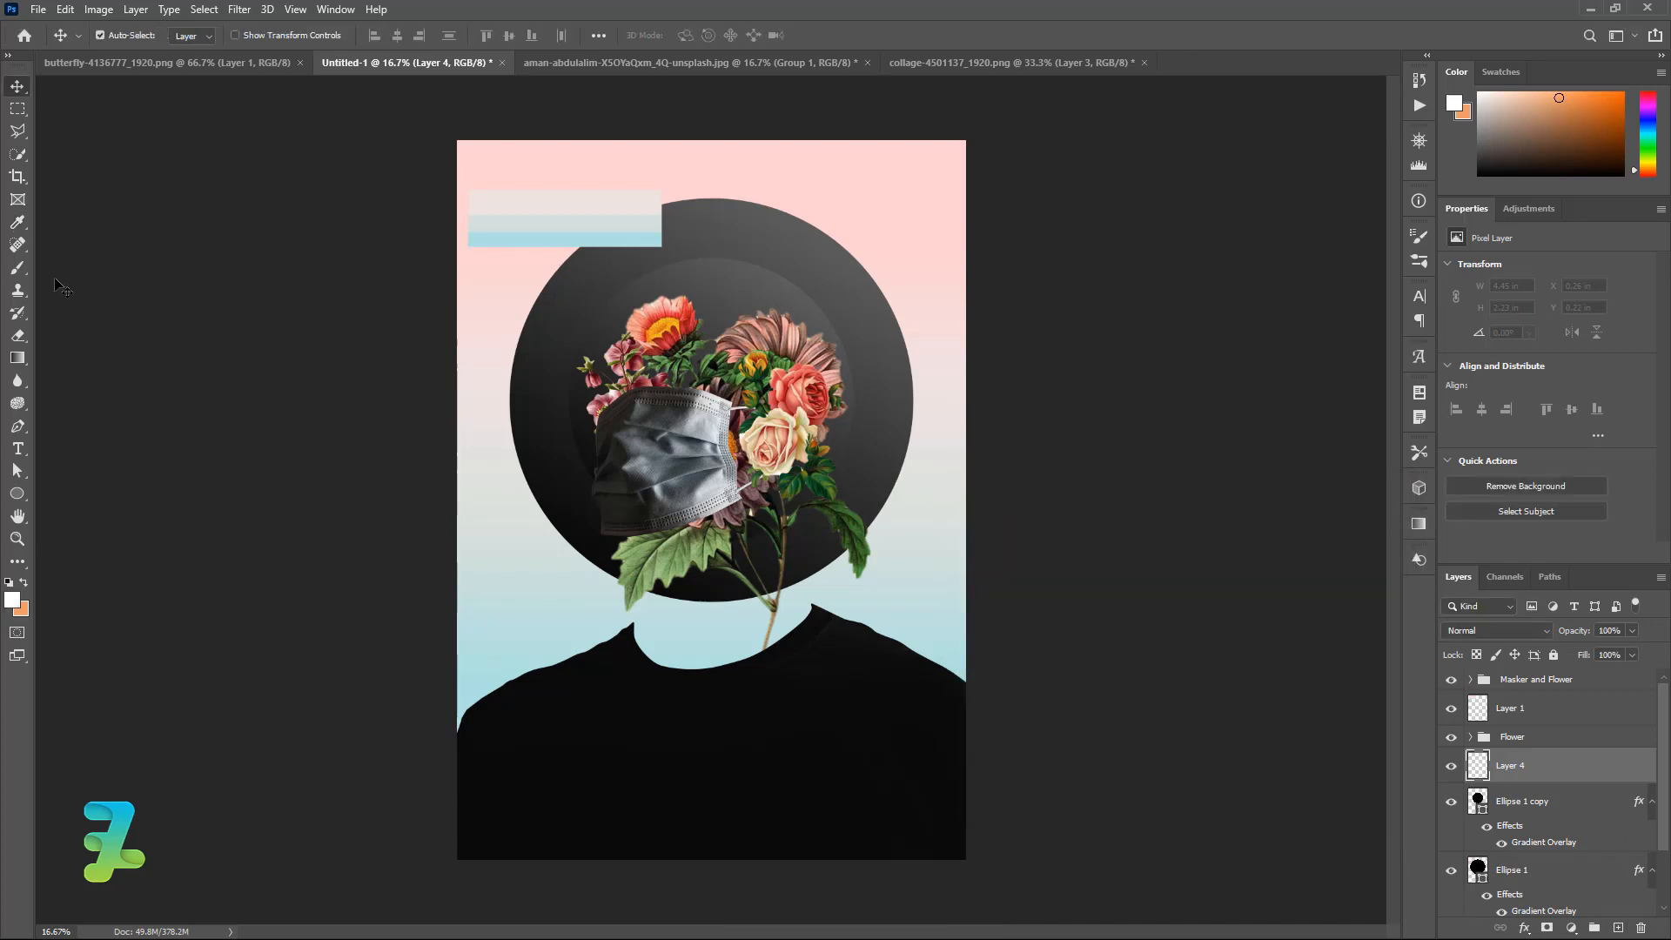
- With the Brush tool, stamp a white cloud behind the roses using Sampled Brush 727 from the cloud brush by freeject set
left_click(18, 269)
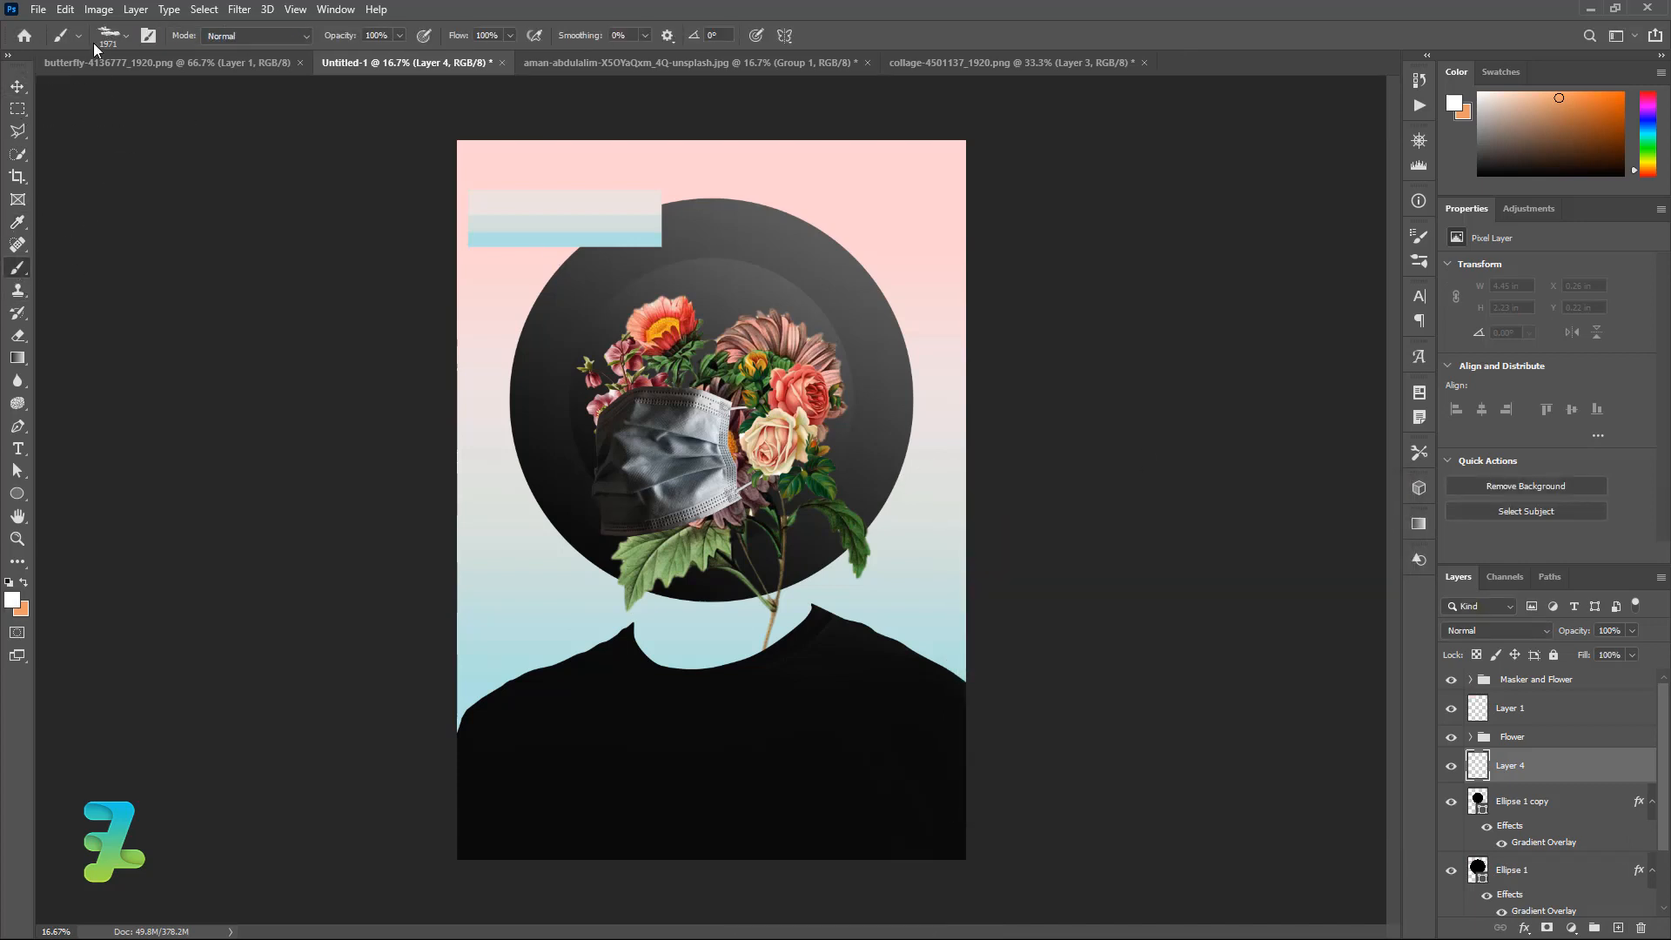
left_click(129, 32)
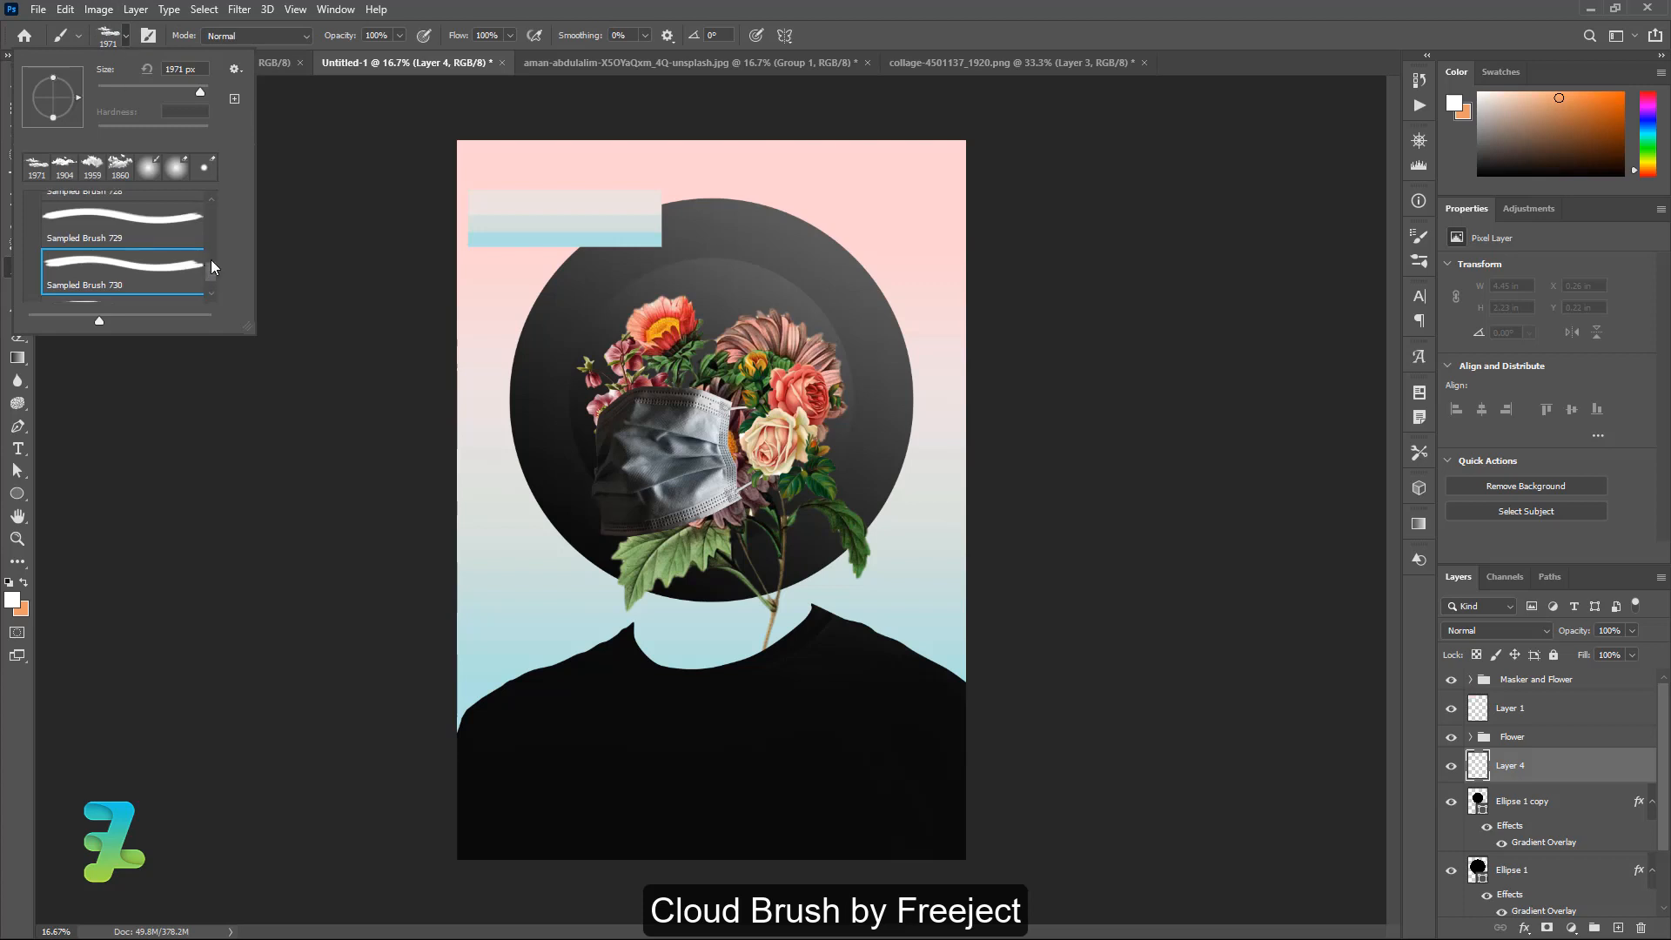
mouse_move(211, 259)
left_mouse_down()
mouse_move(209, 231)
mouse_move(207, 246)
left_mouse_up()
left_click(106, 270)
left_click(164, 274)
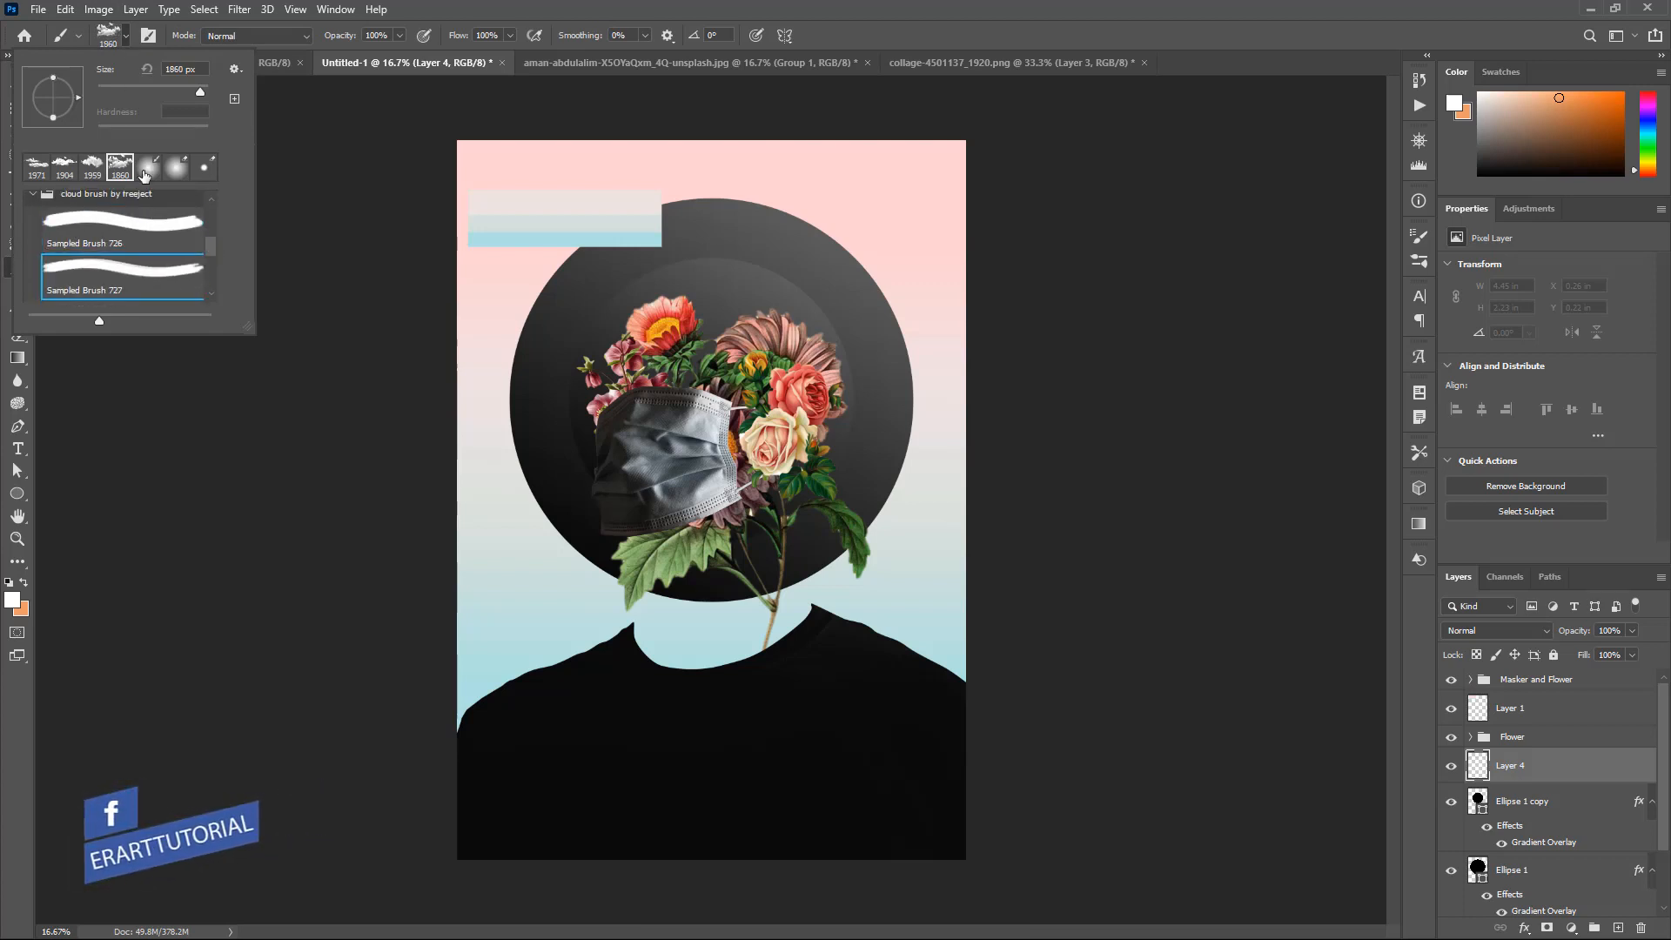
left_click(129, 33)
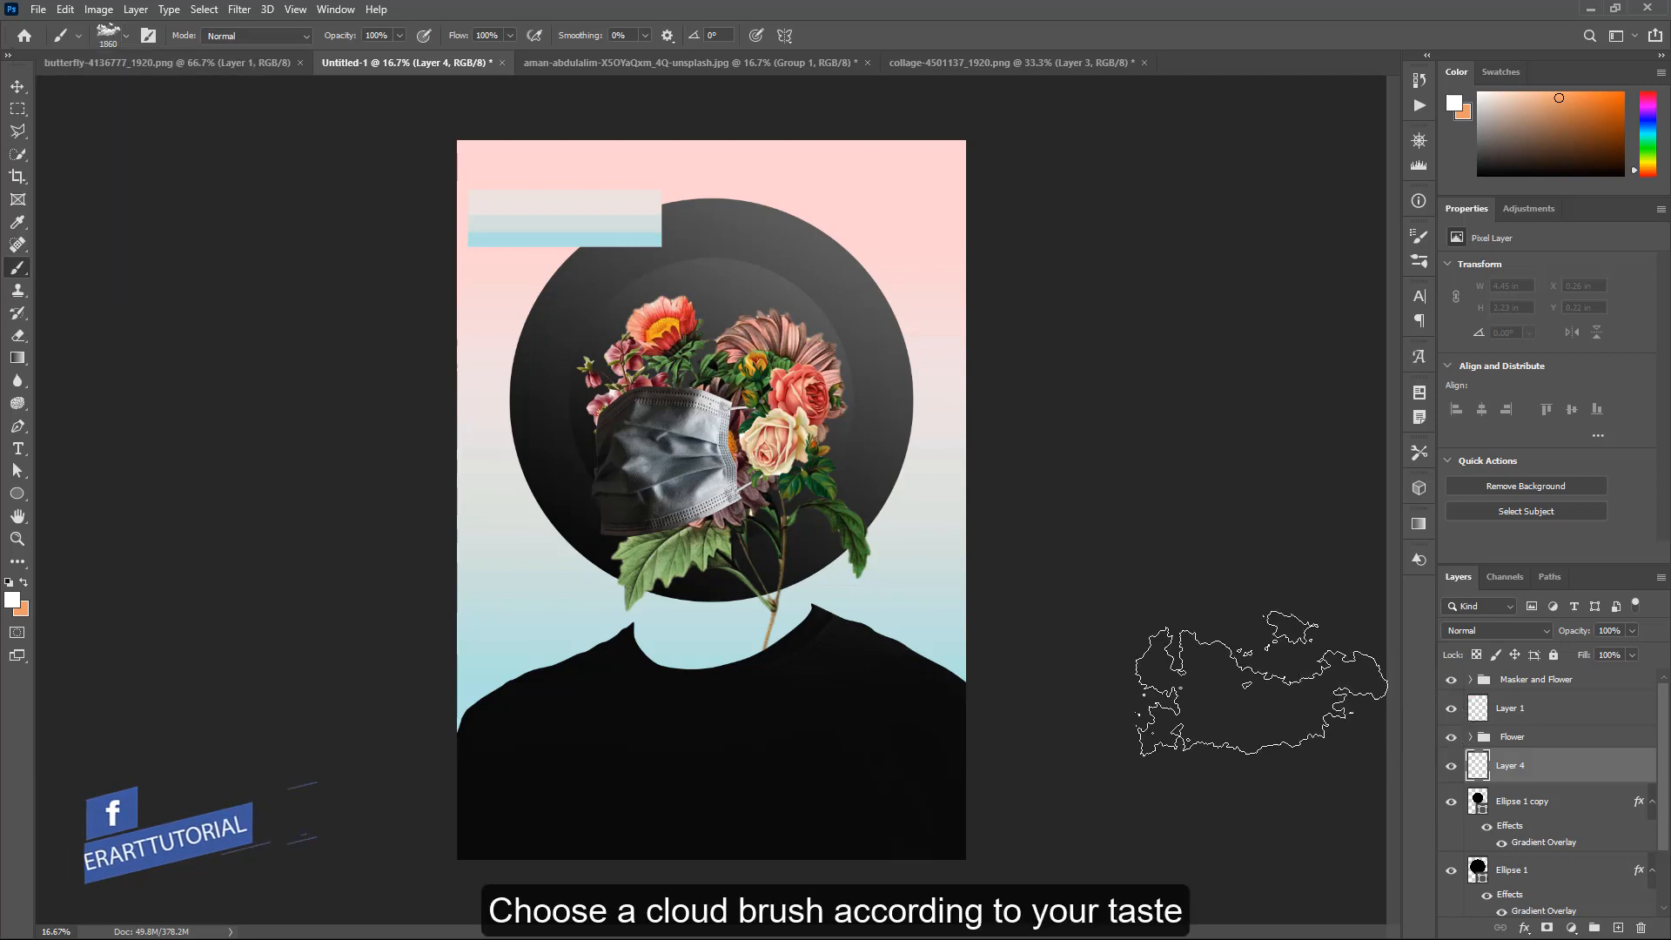
left_click(802, 402)
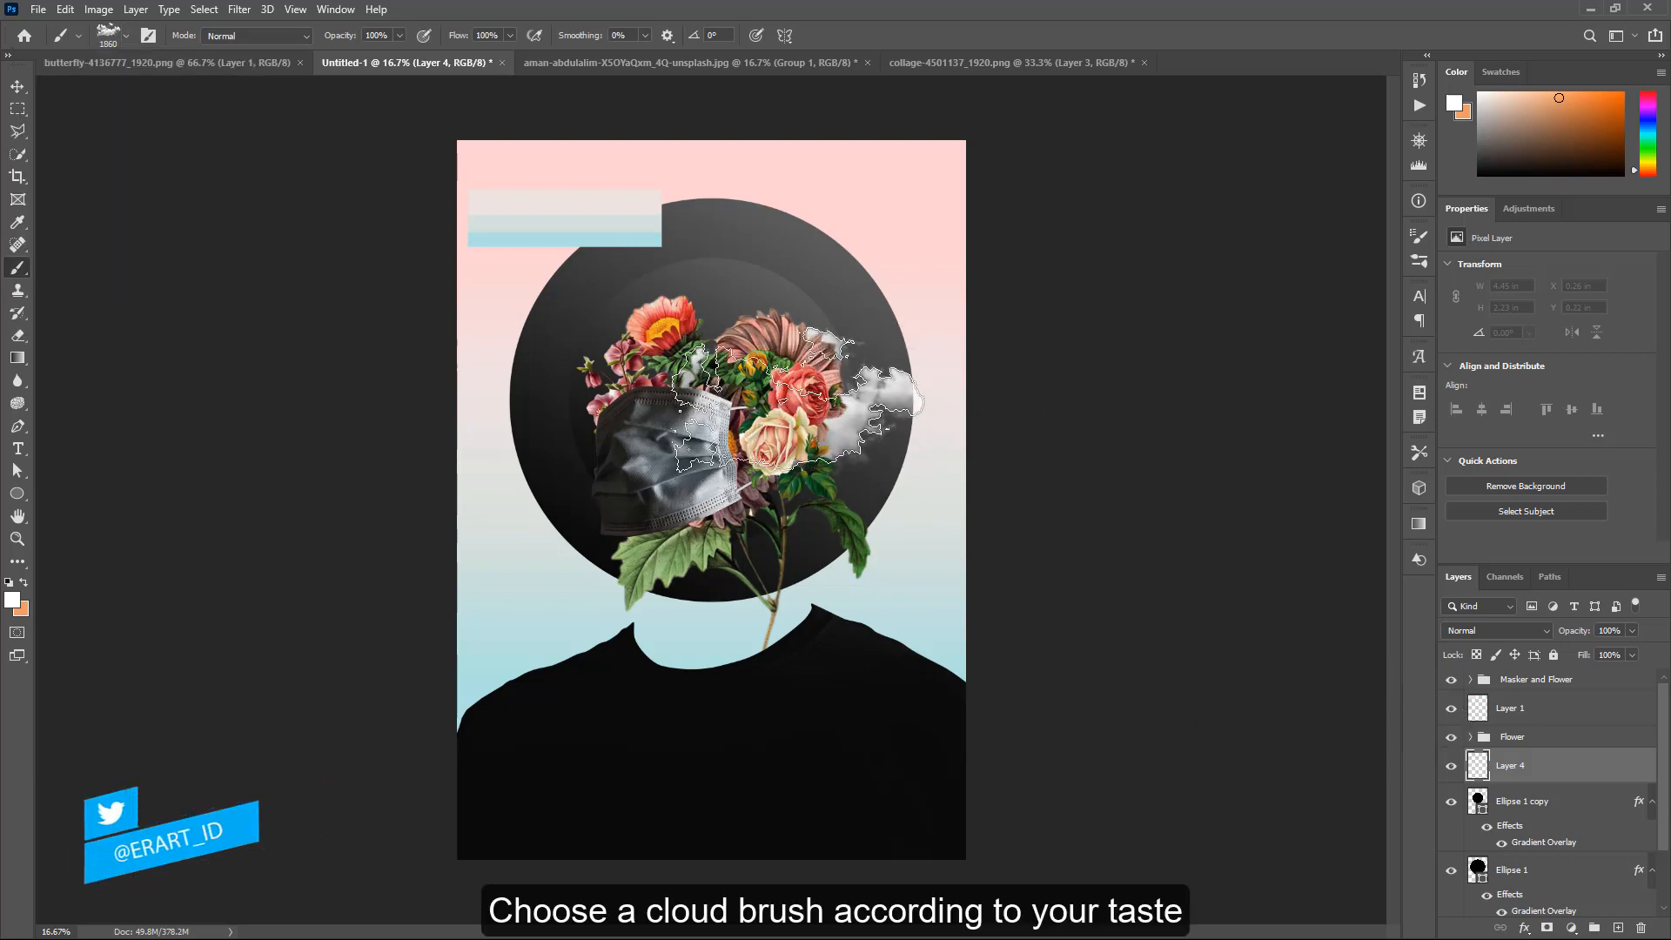
- Stamp a cloud over the circle's lower-left part, behind the mask and leaves, using Sampled Brush 728
left_click(127, 35)
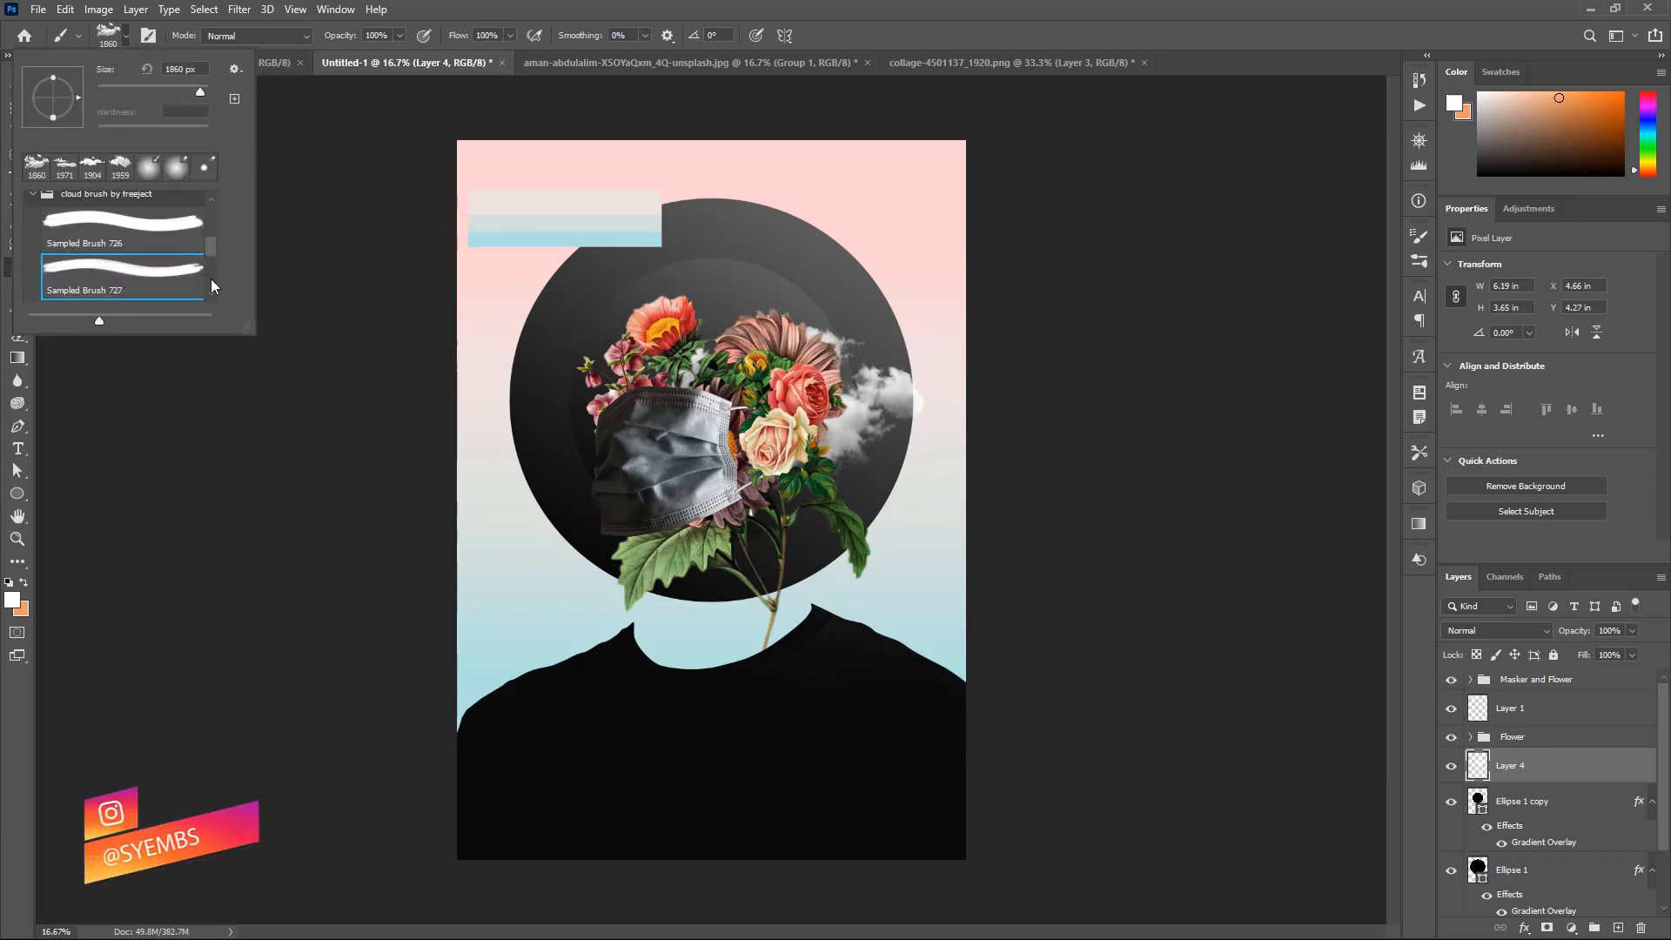
left_click(212, 296)
left_click(213, 295)
left_click(168, 291)
left_click(124, 36)
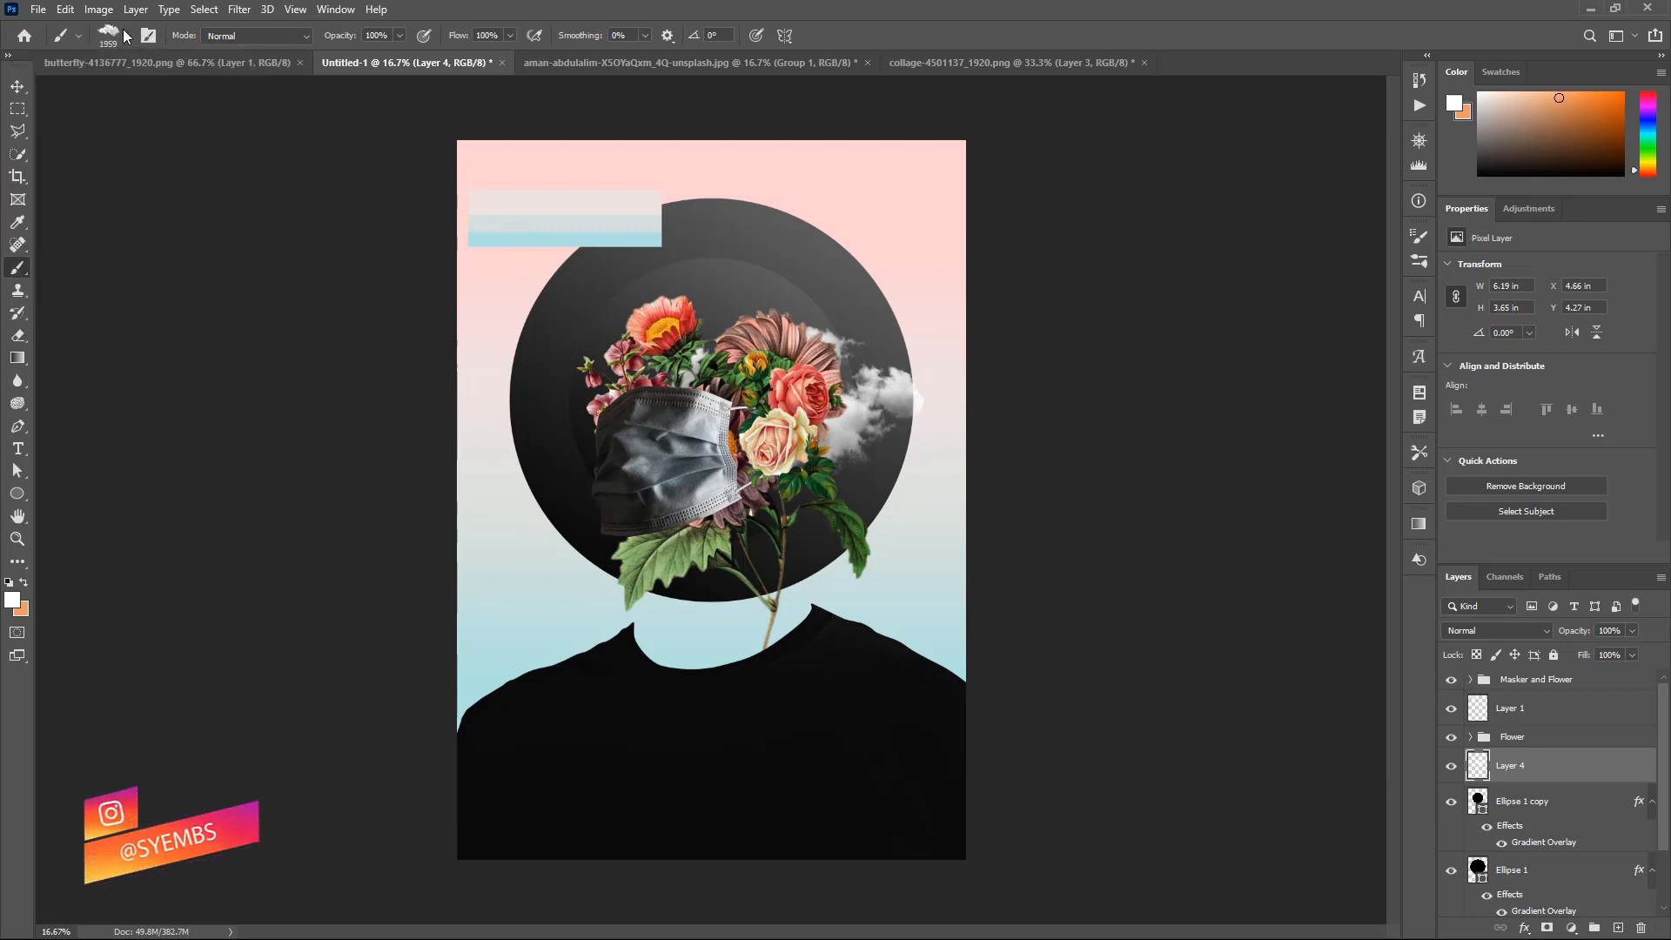
left_click(672, 527)
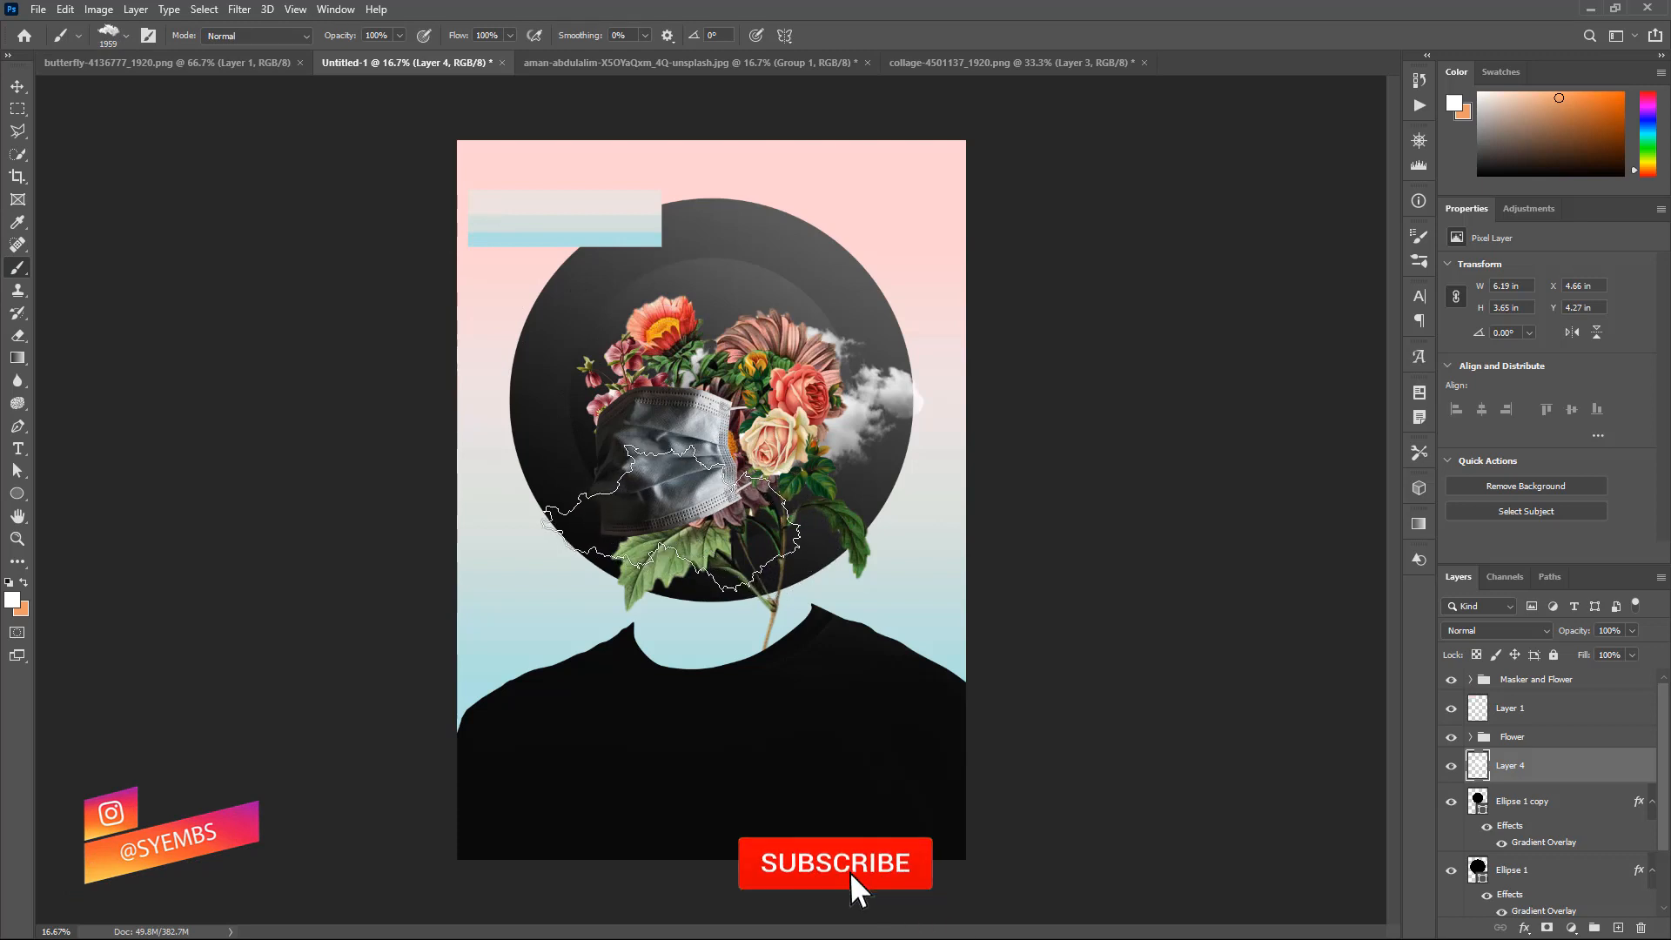
- Try a cloud stamp with Sampled Brush 729 across the circle's lower edge above the shirt collar, and undo it
left_click(128, 35)
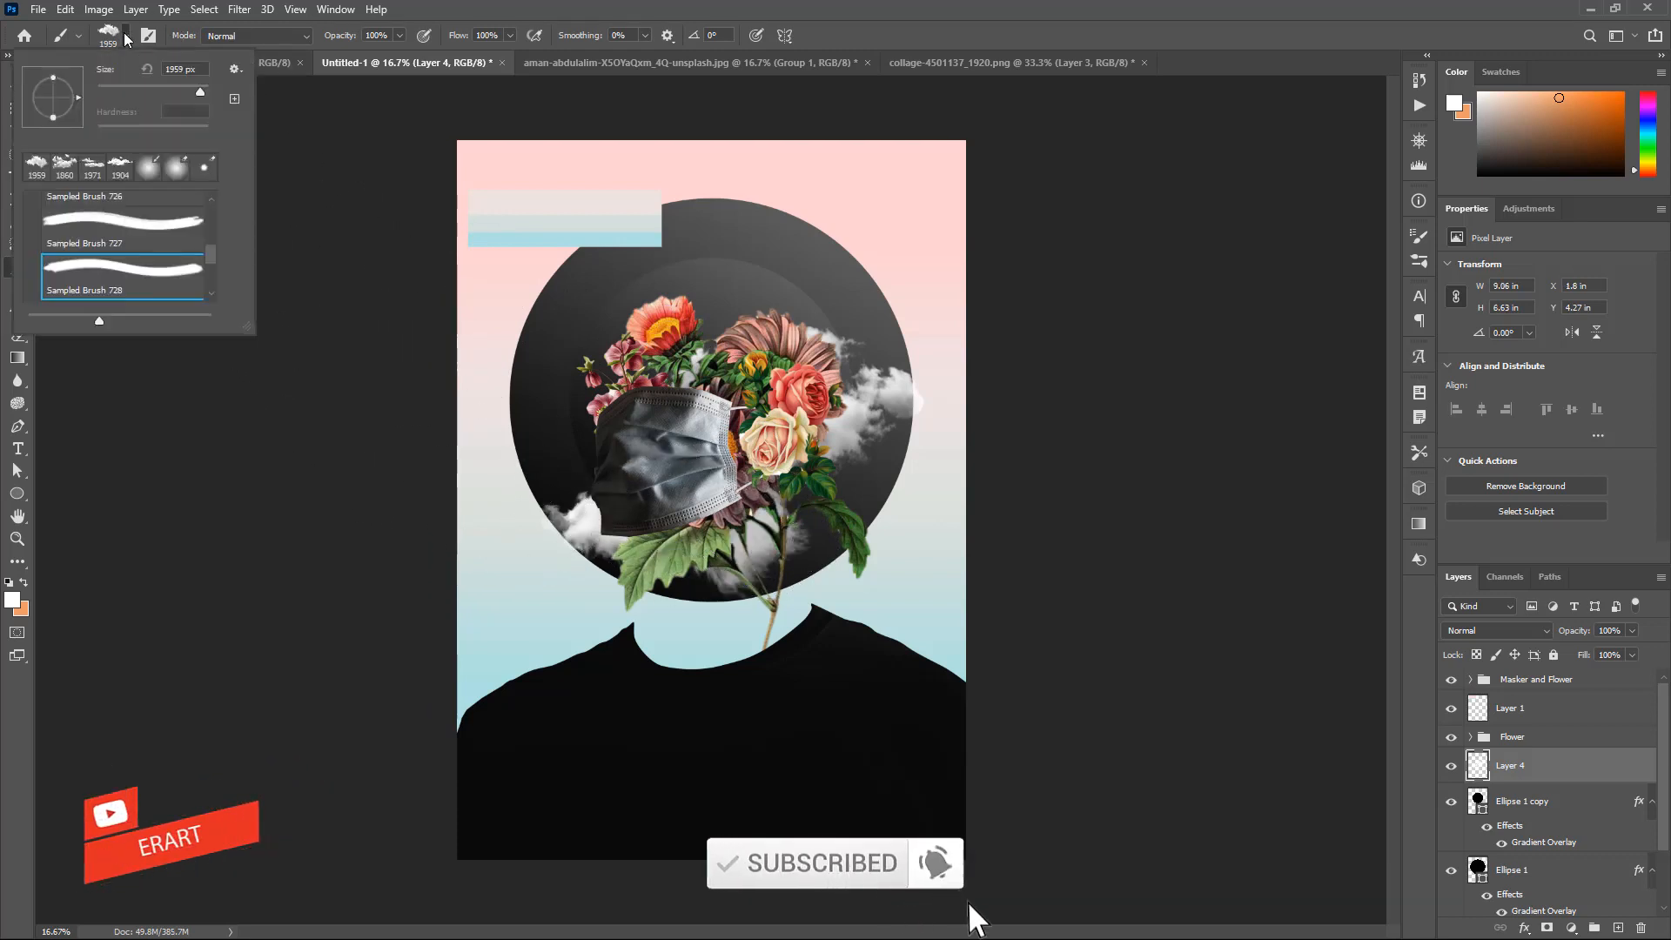
left_click(210, 295)
left_click(158, 293)
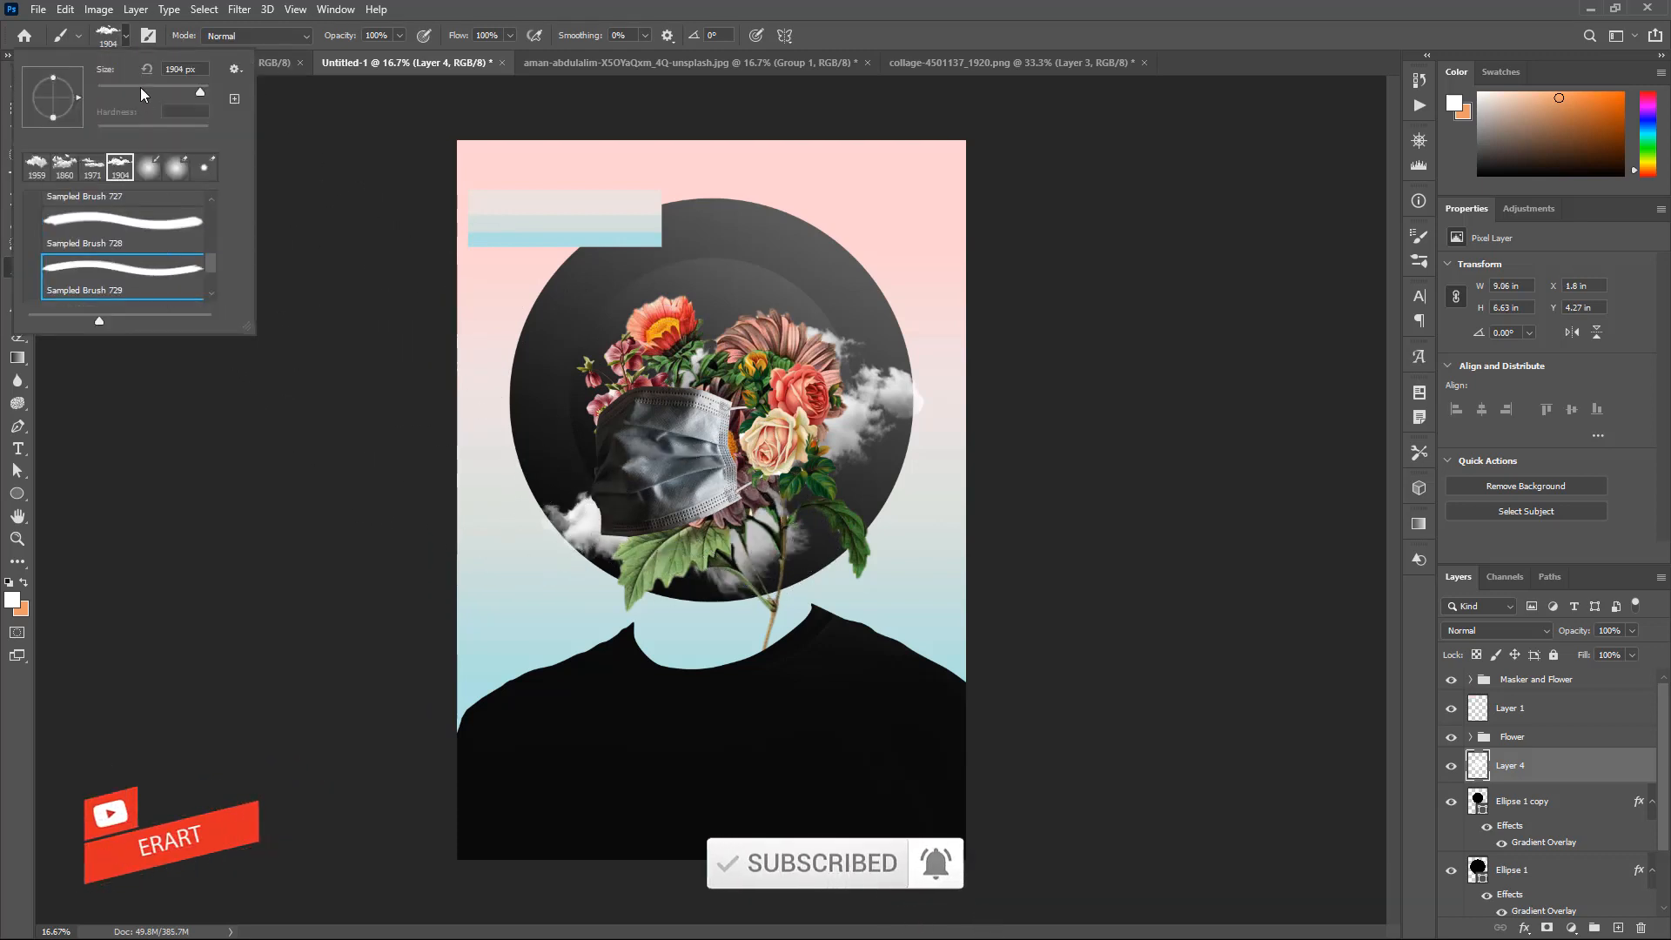
left_click(133, 41)
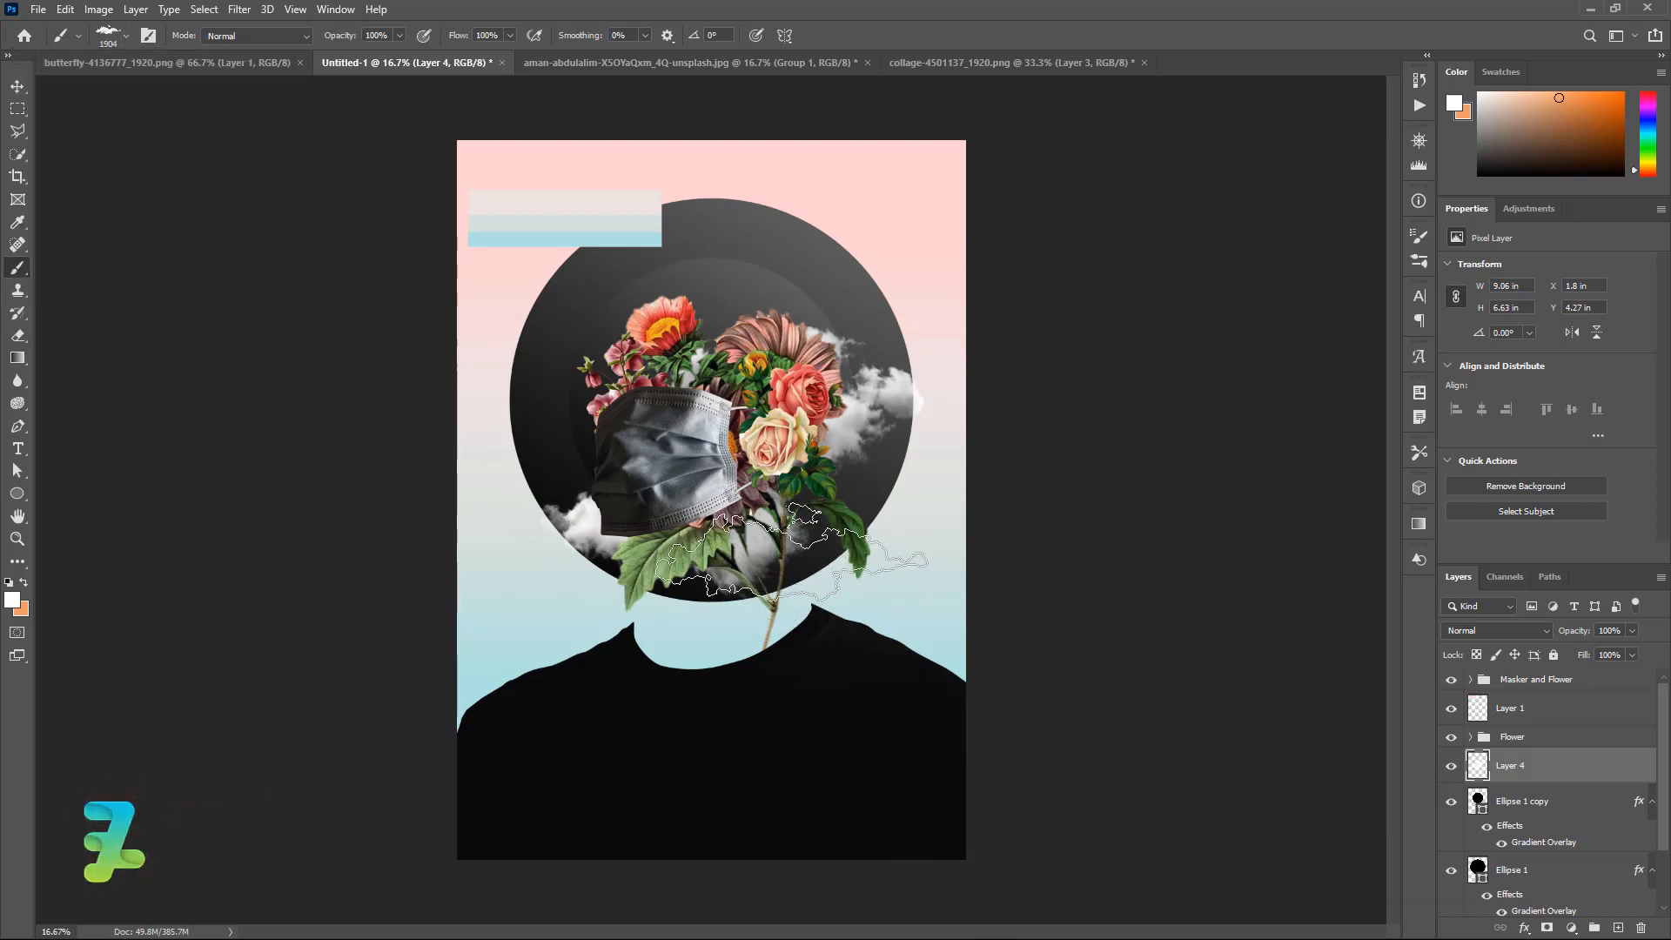
left_click(793, 581)
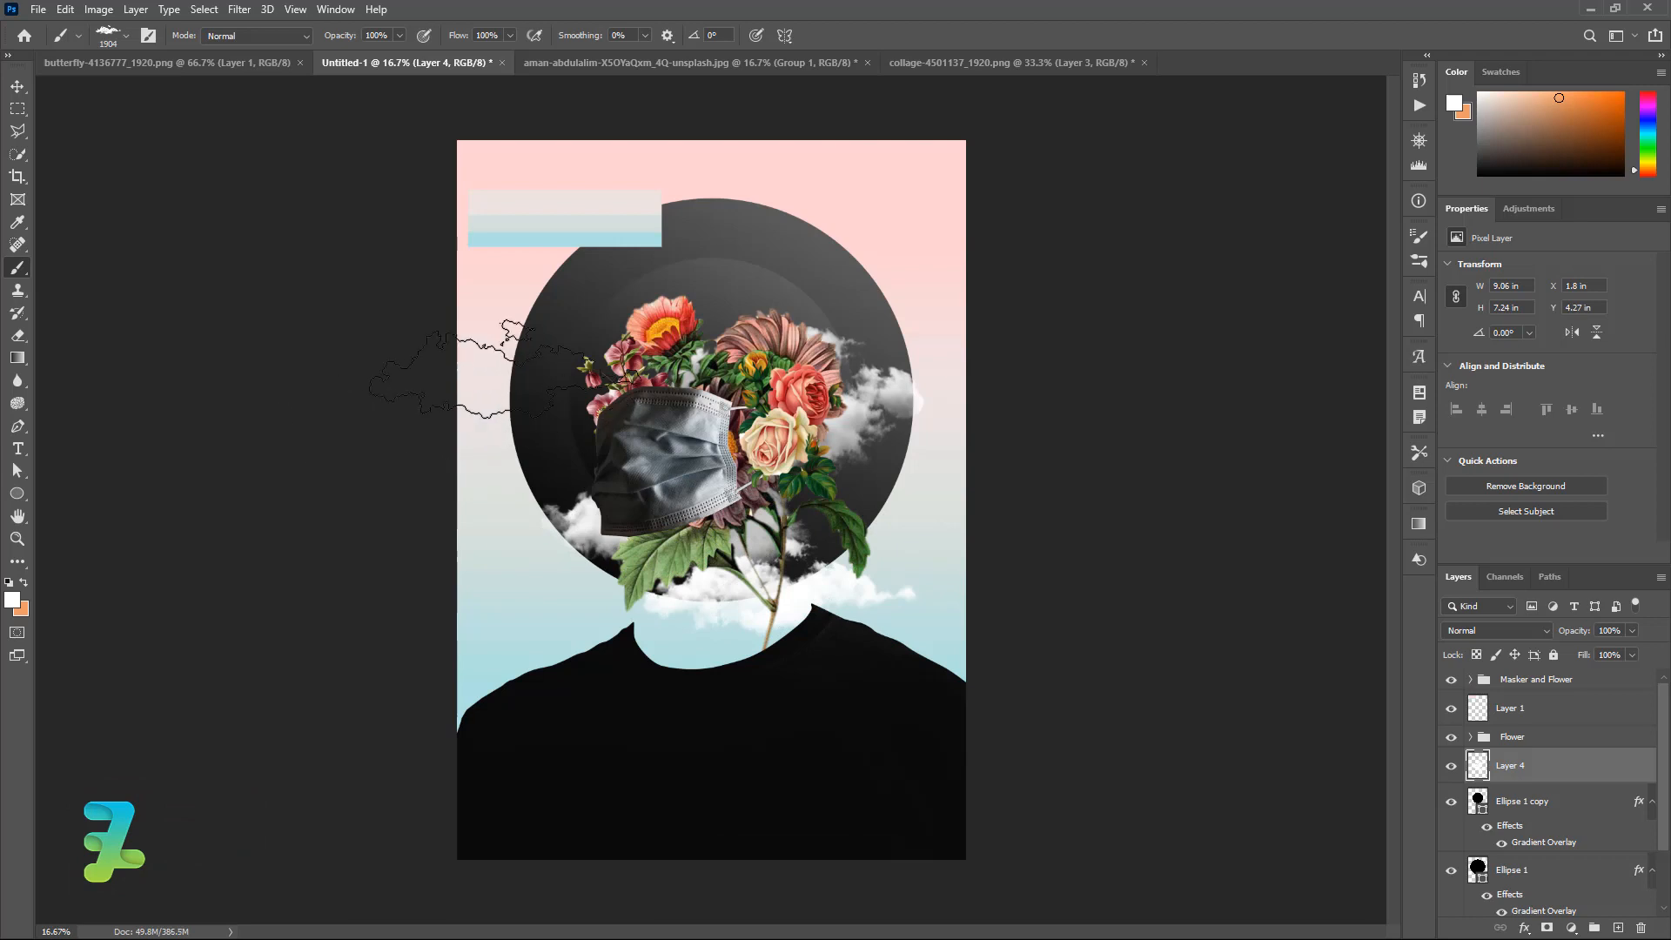
key("ctrl+z")
- Stamp a cloud over the circle's upper-left part, behind the orange flower, using Sampled Brush 730
left_click(128, 38)
scroll(212, 295, "down", 3)
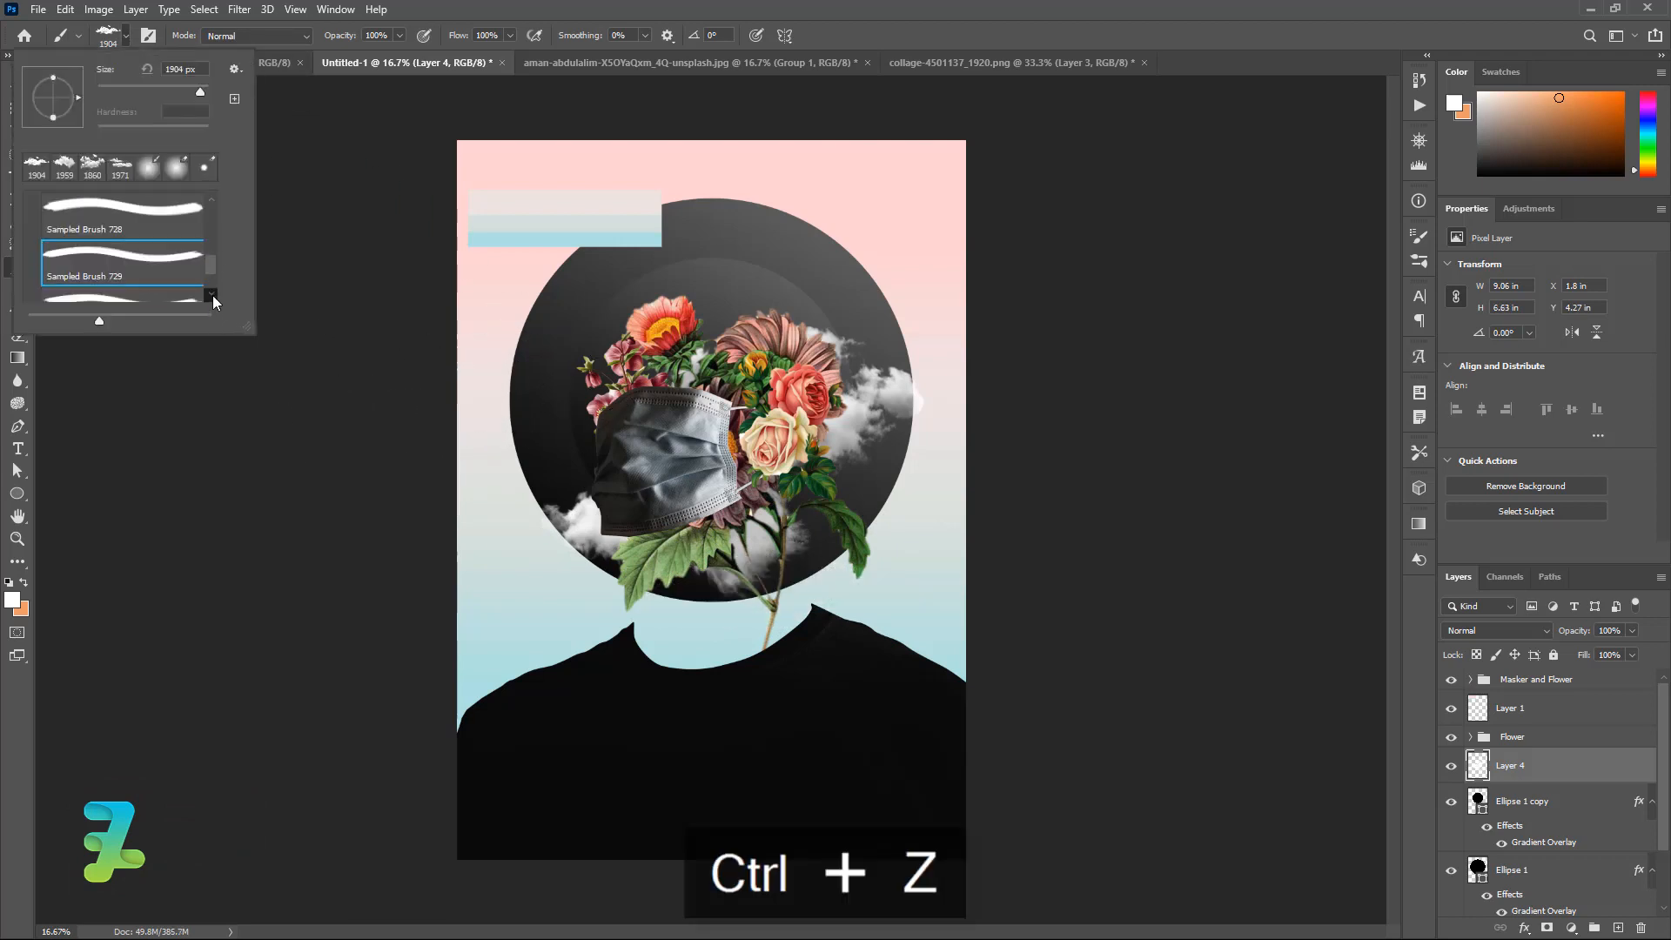
left_click(96, 298)
left_click(128, 39)
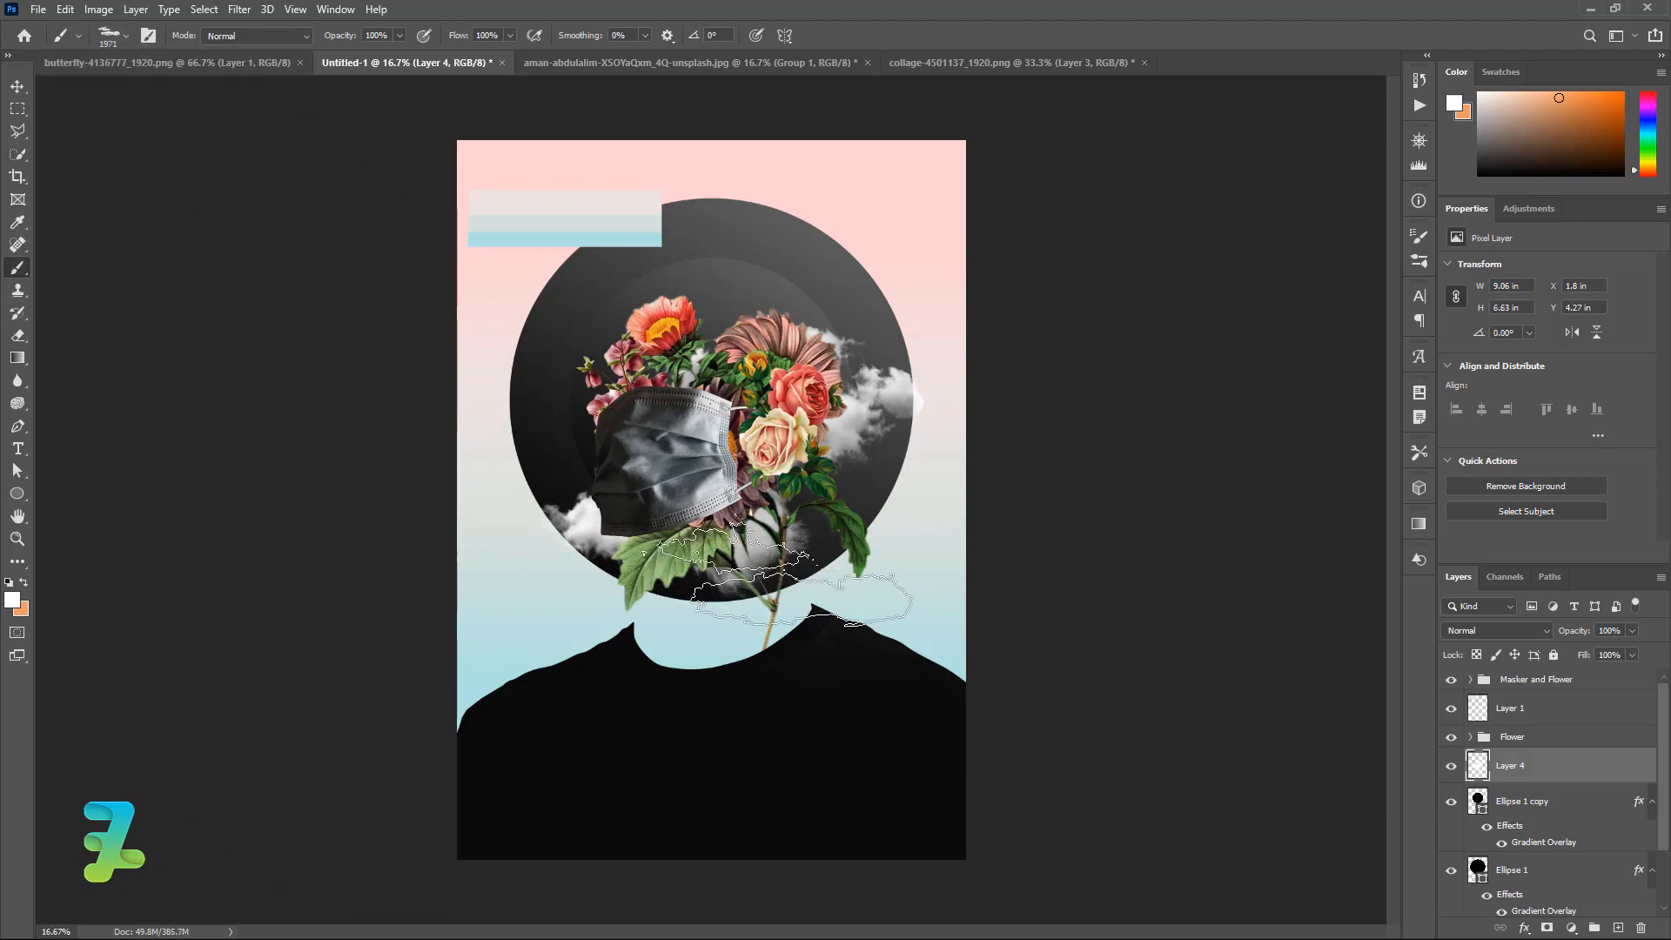
left_click(749, 593)
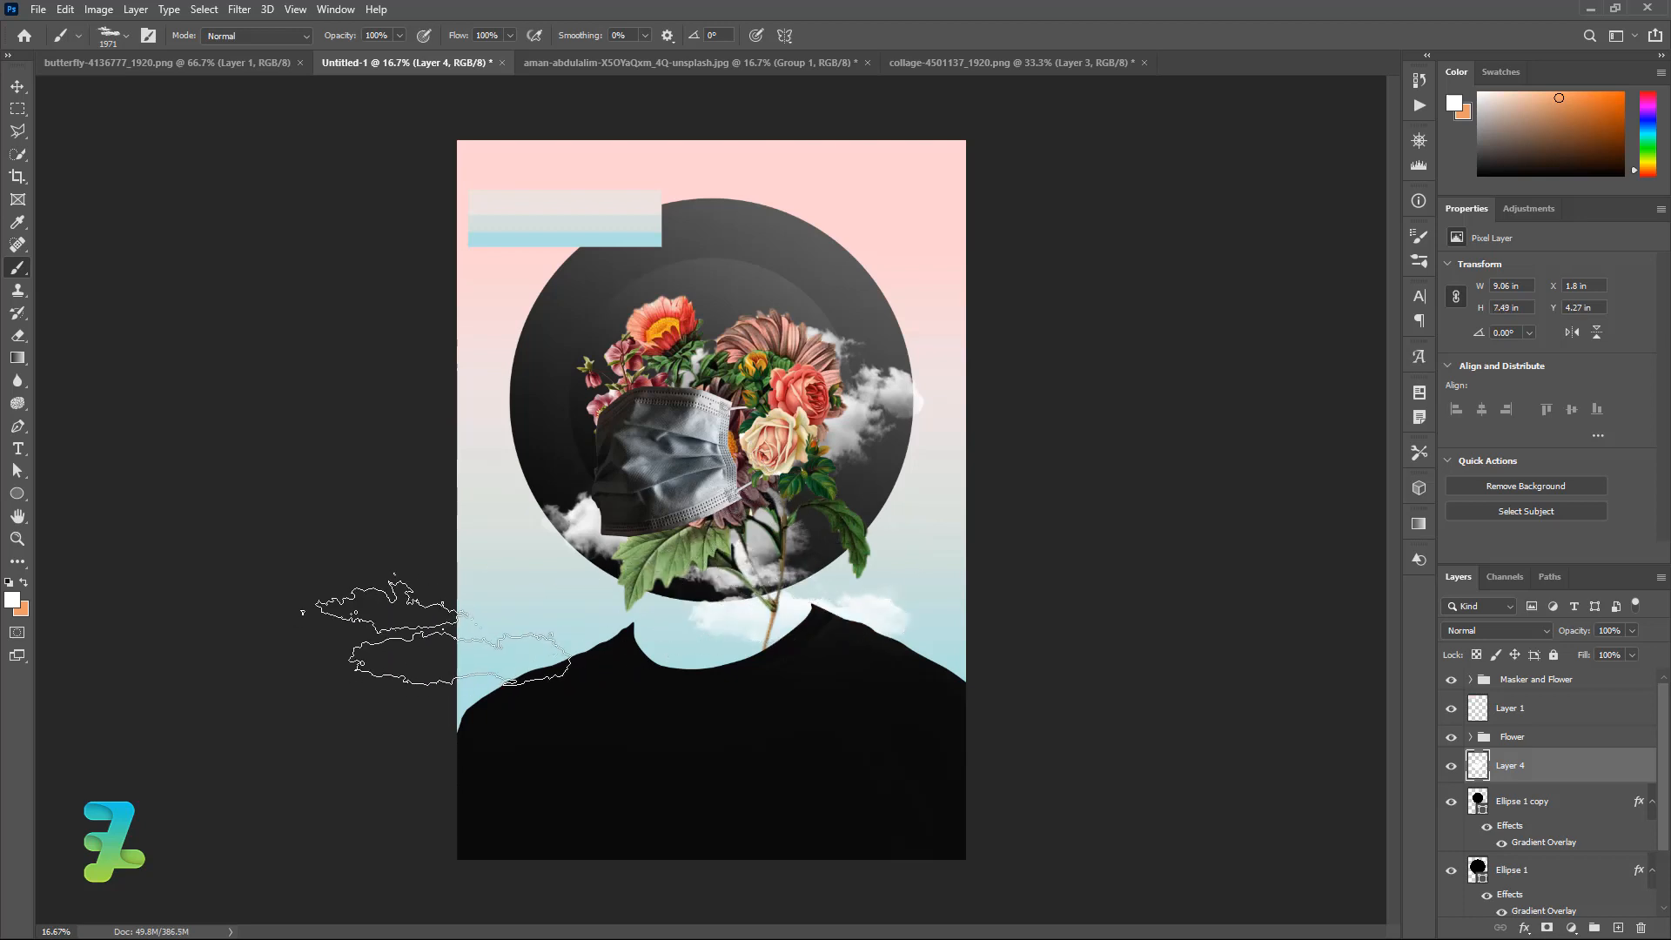
key("ctrl+z")
left_click(647, 361)
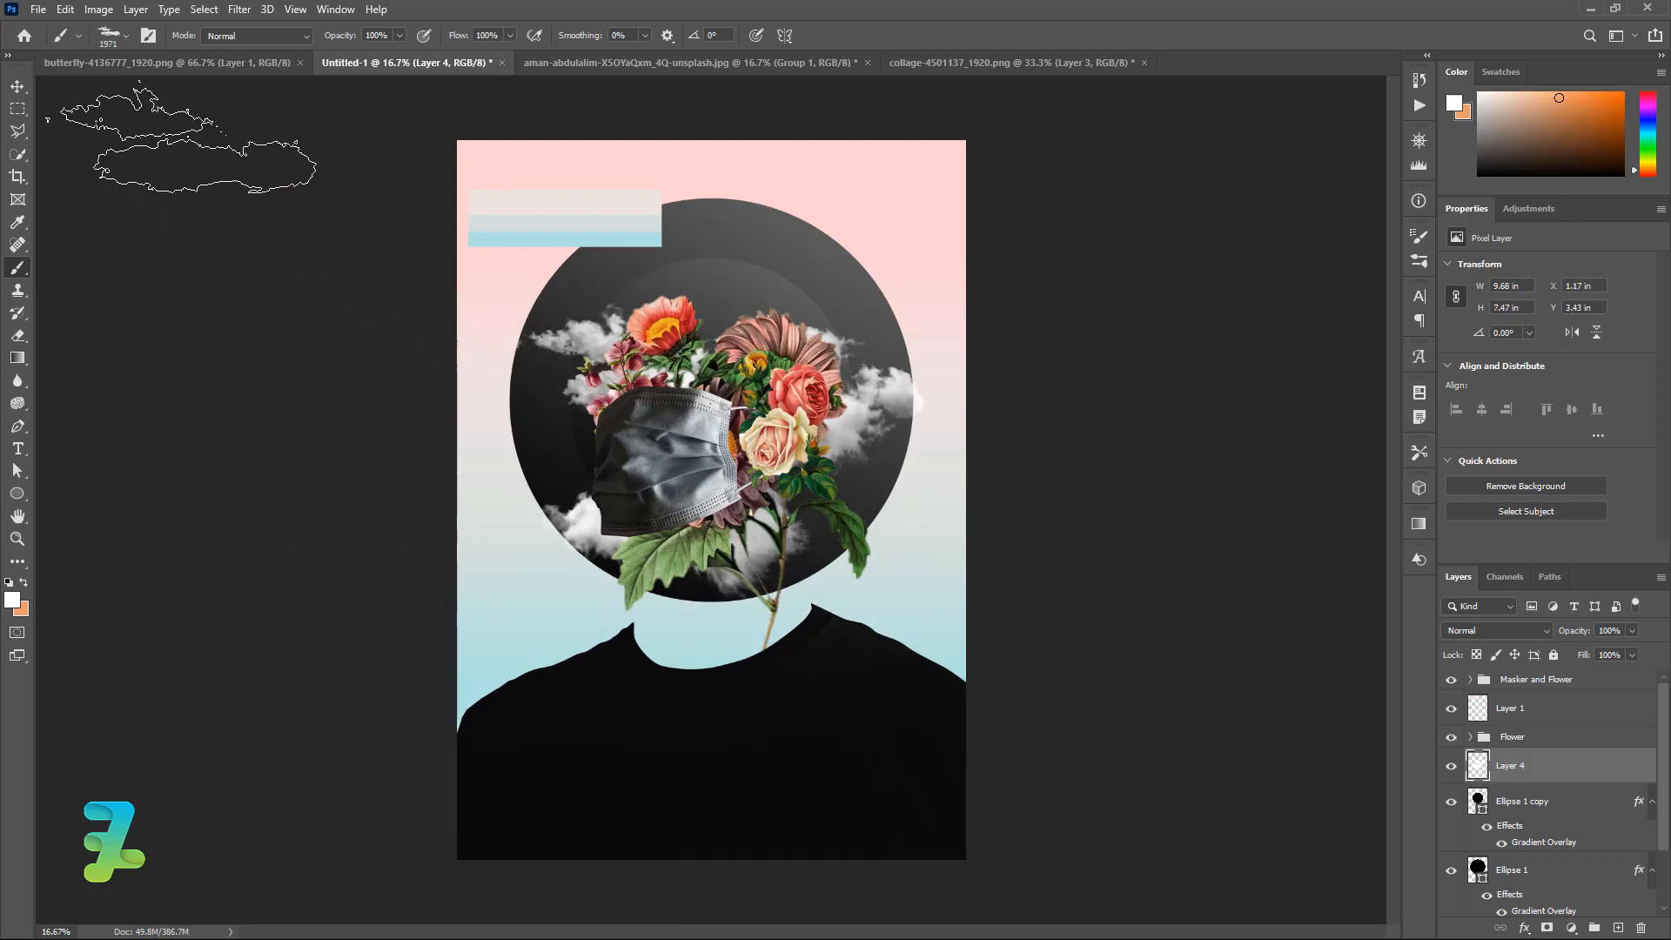
- Stamp a white cloud across the circle's upper part, above and behind the flowers, using Sampled Brush 731
left_click(128, 36)
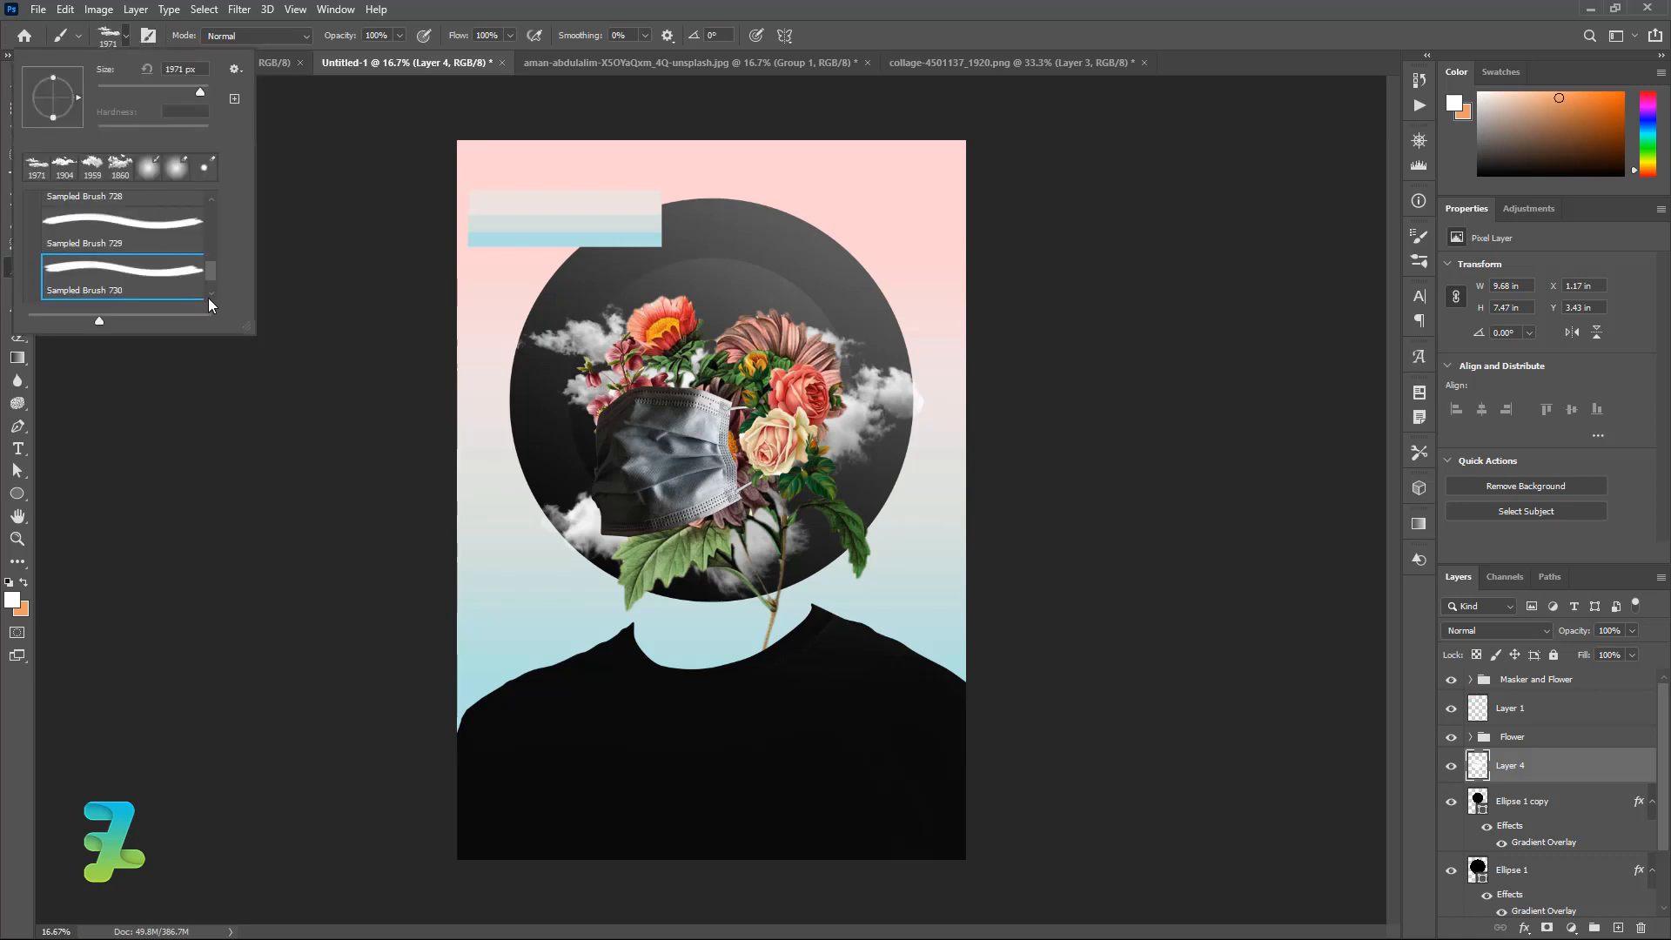
left_click(210, 296)
left_click(210, 296)
left_click(170, 281)
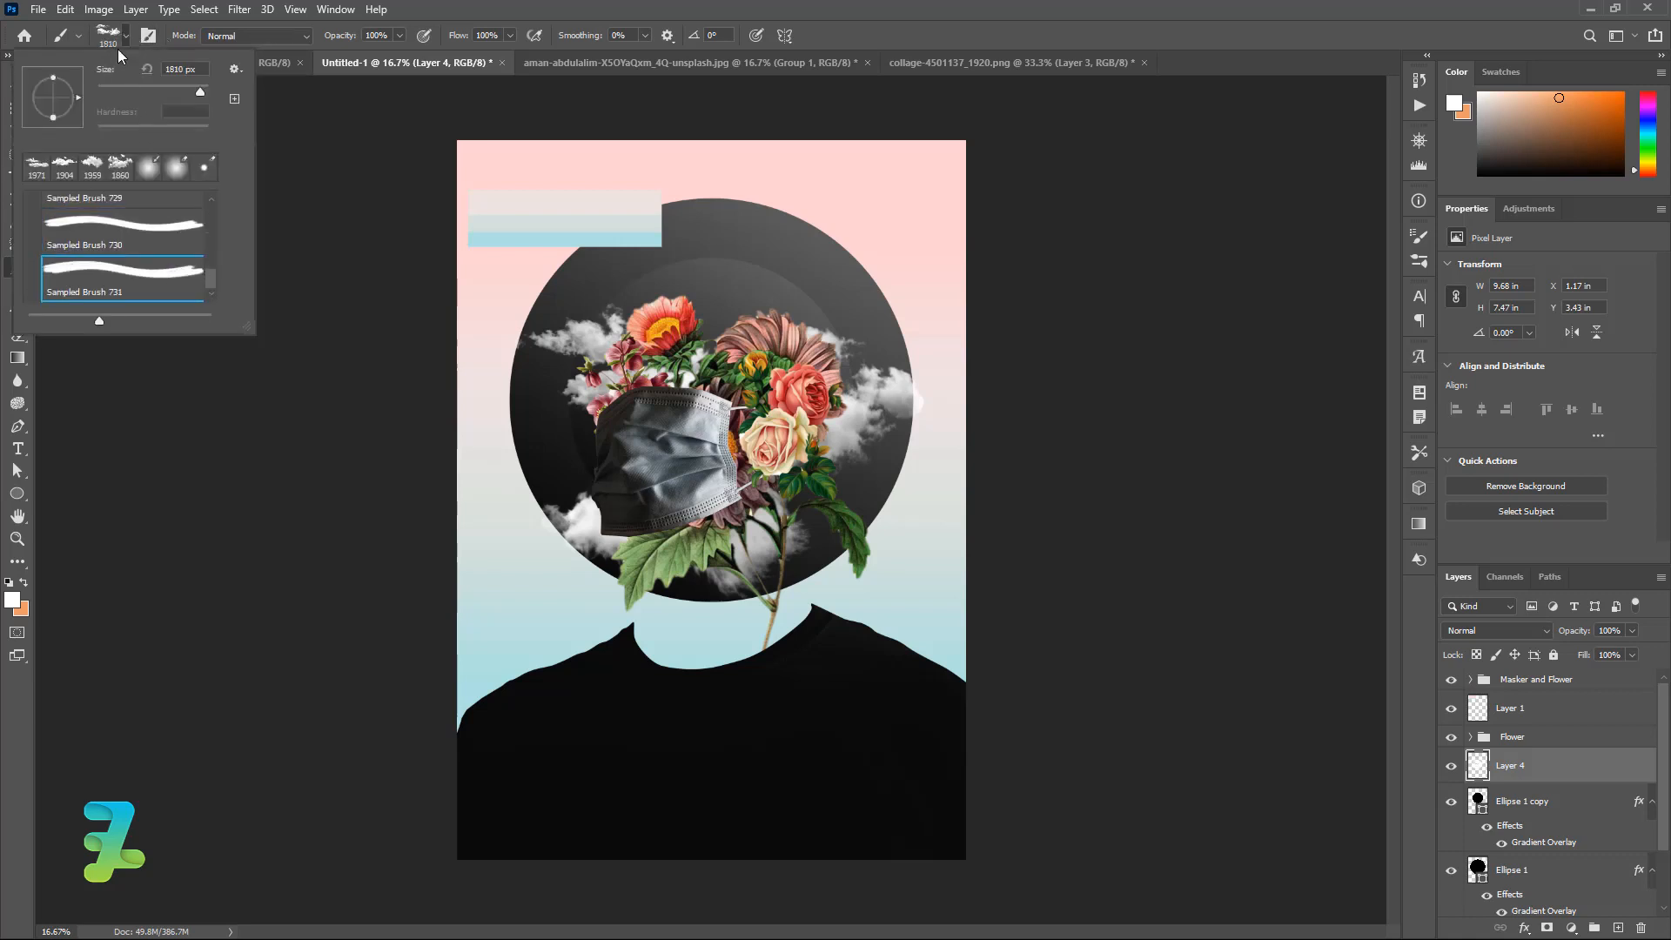
left_click(117, 46)
left_click(707, 315)
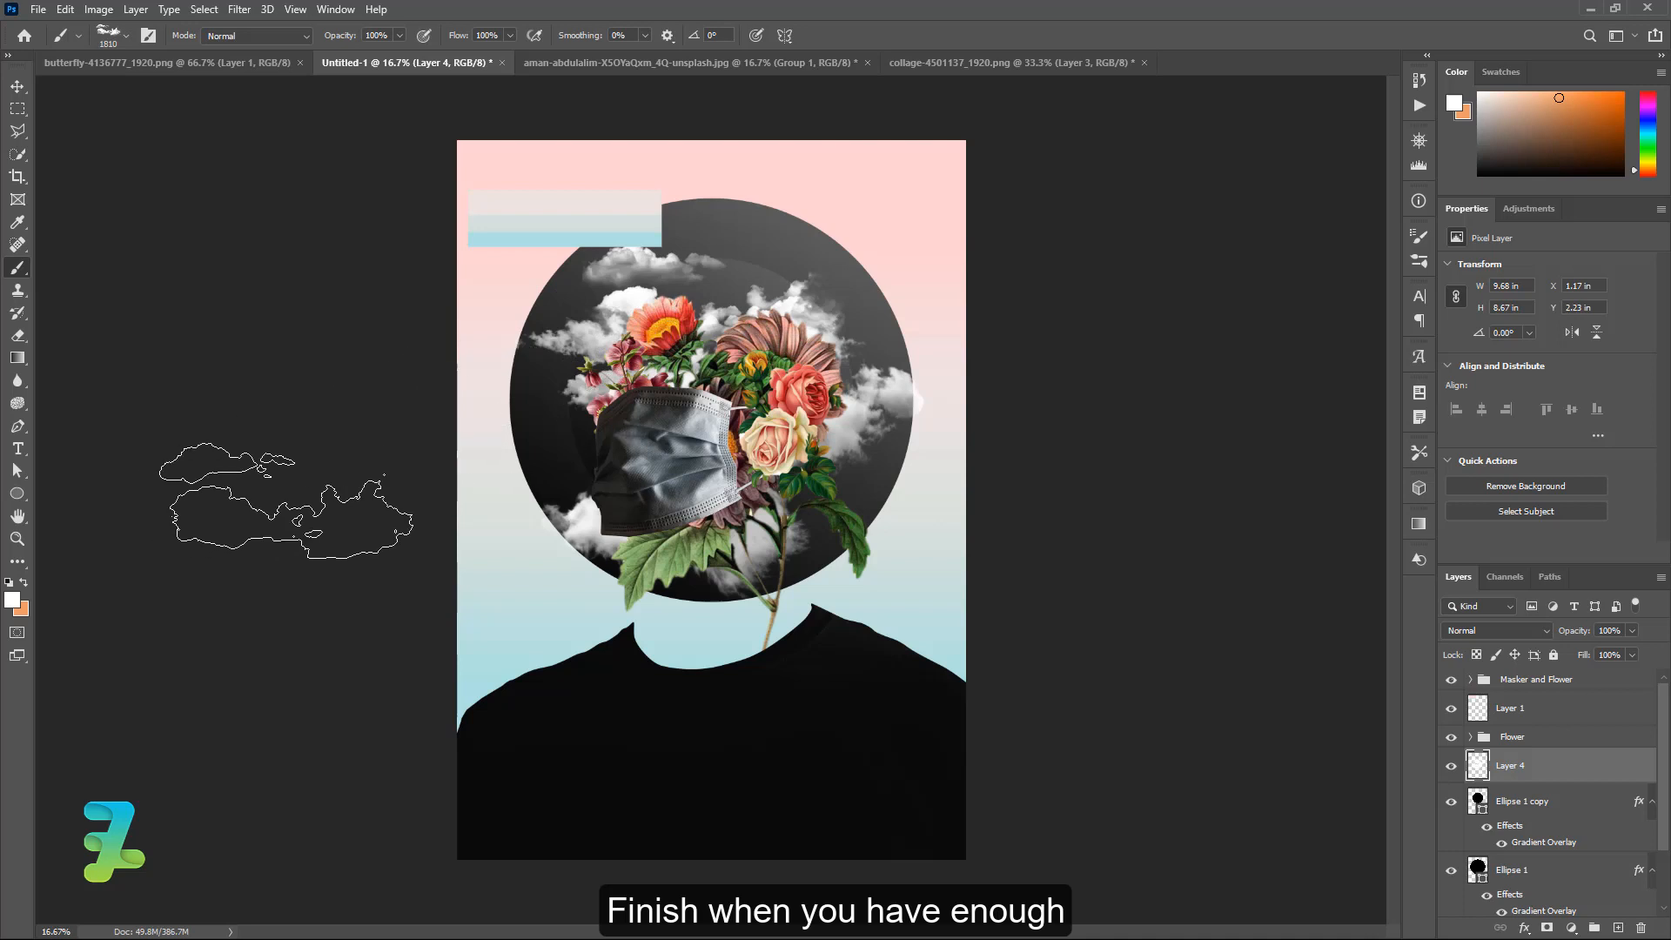
left_click(12, 89)
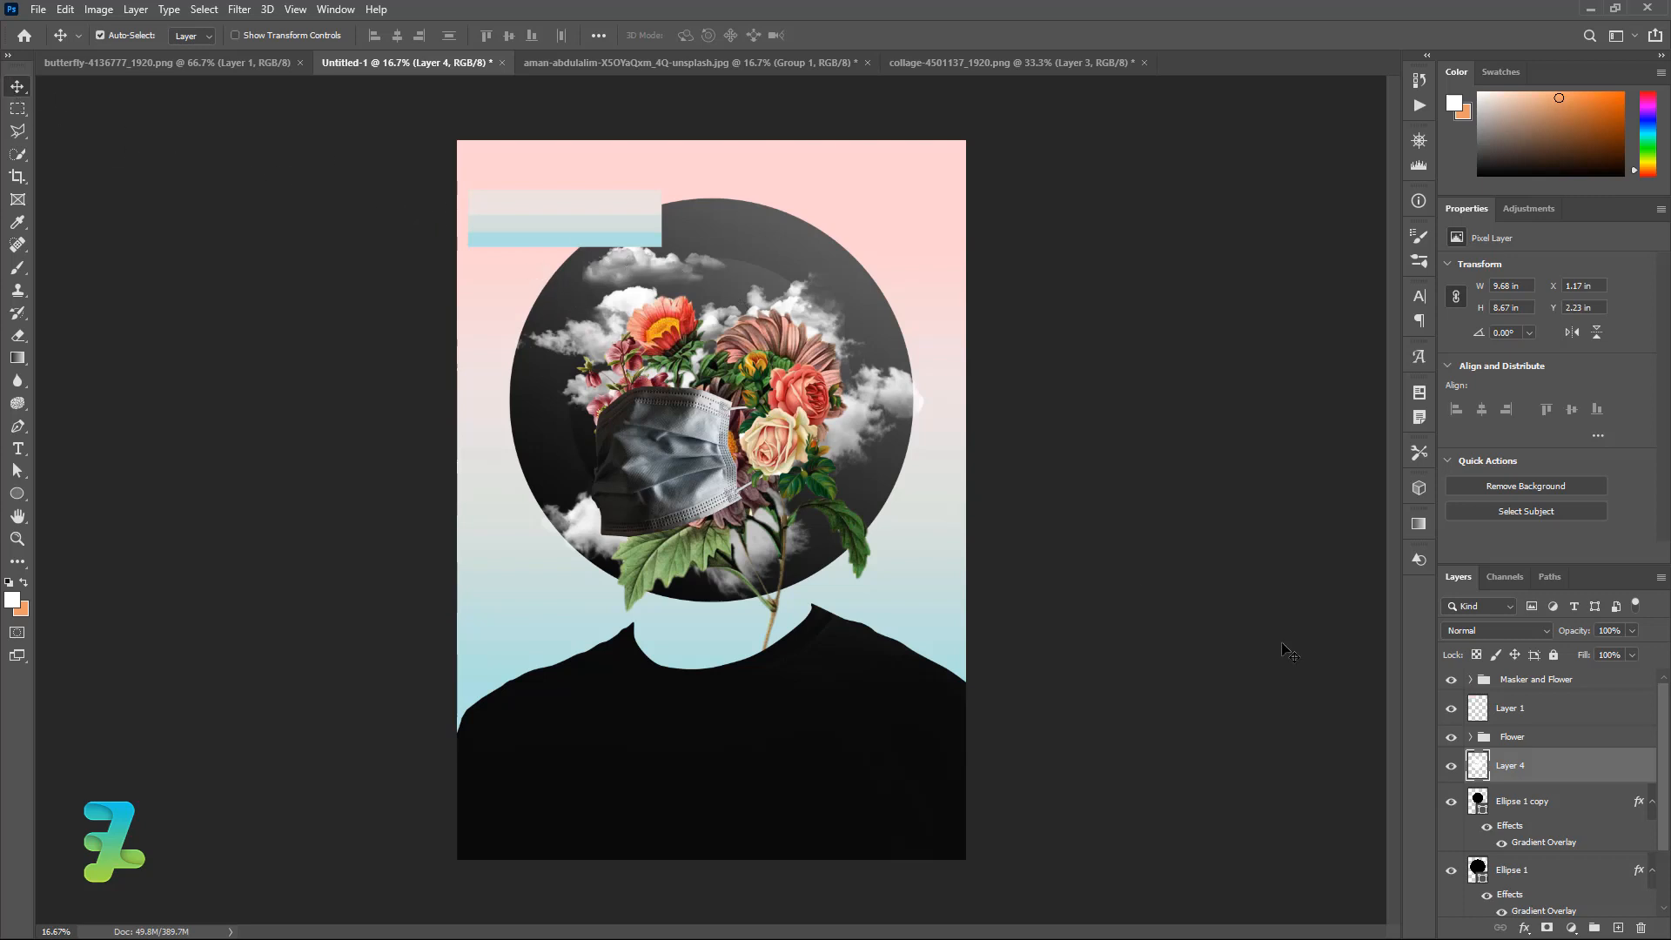
- Convert the T-shirt layer inside the Masker and Flower group to a Smart Object
left_click_drag(1664, 759, 1656, 843)
scroll(1615, 704, "up", 3)
left_click(1470, 680)
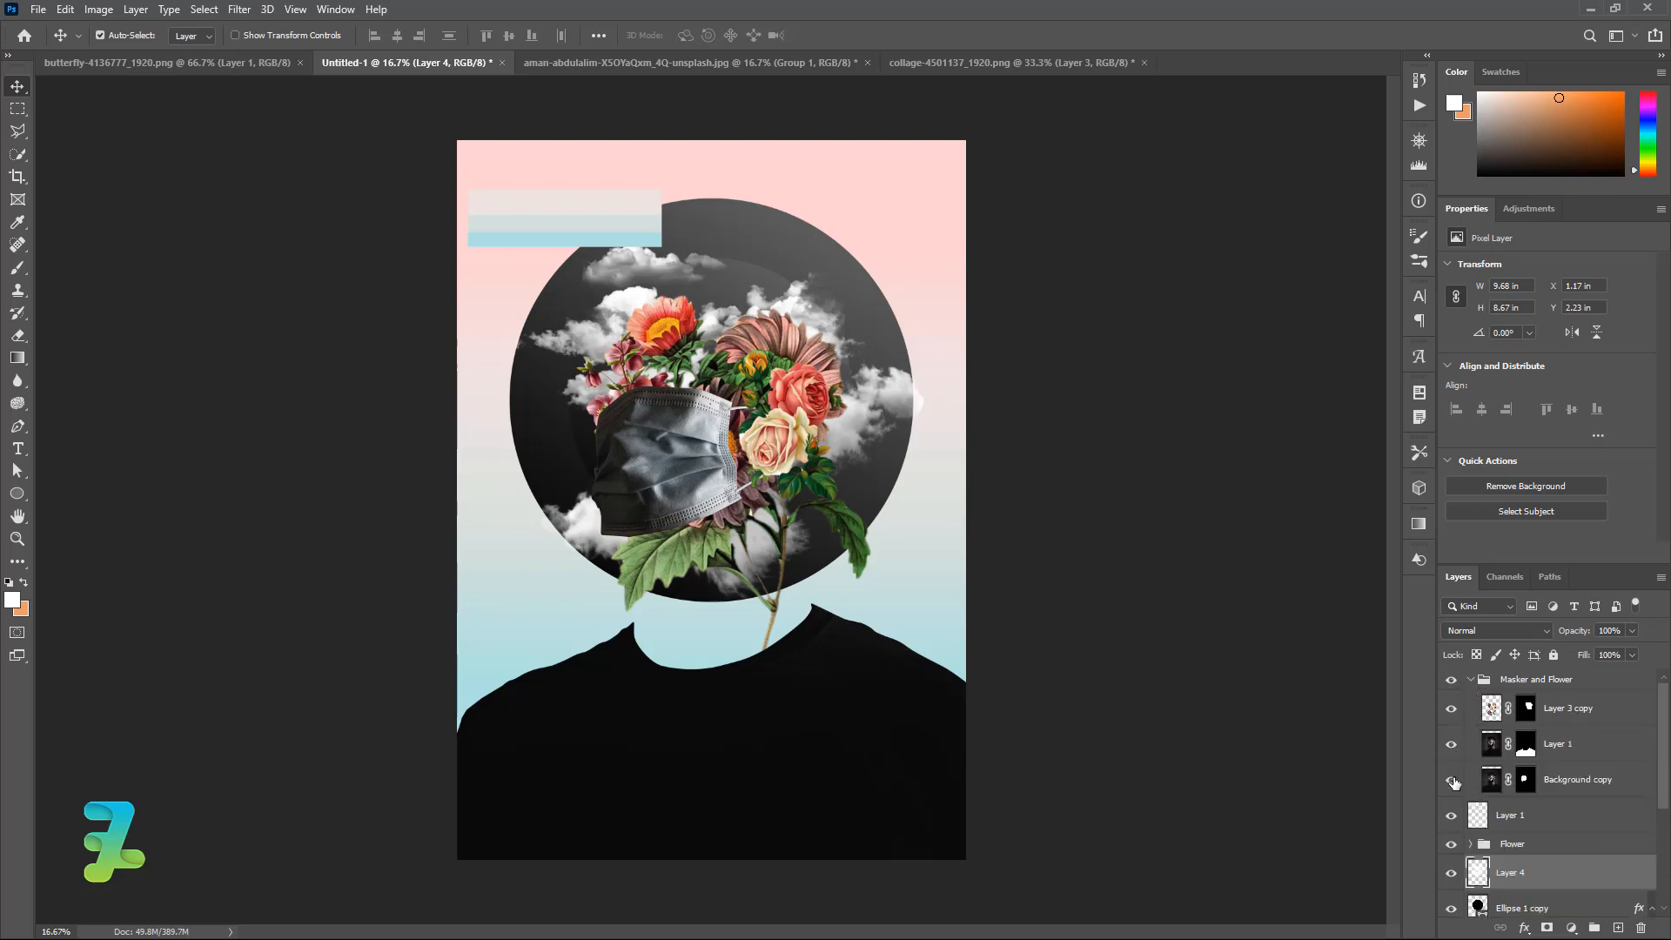
left_click(1452, 745)
left_click(1451, 745)
right_click(1613, 747)
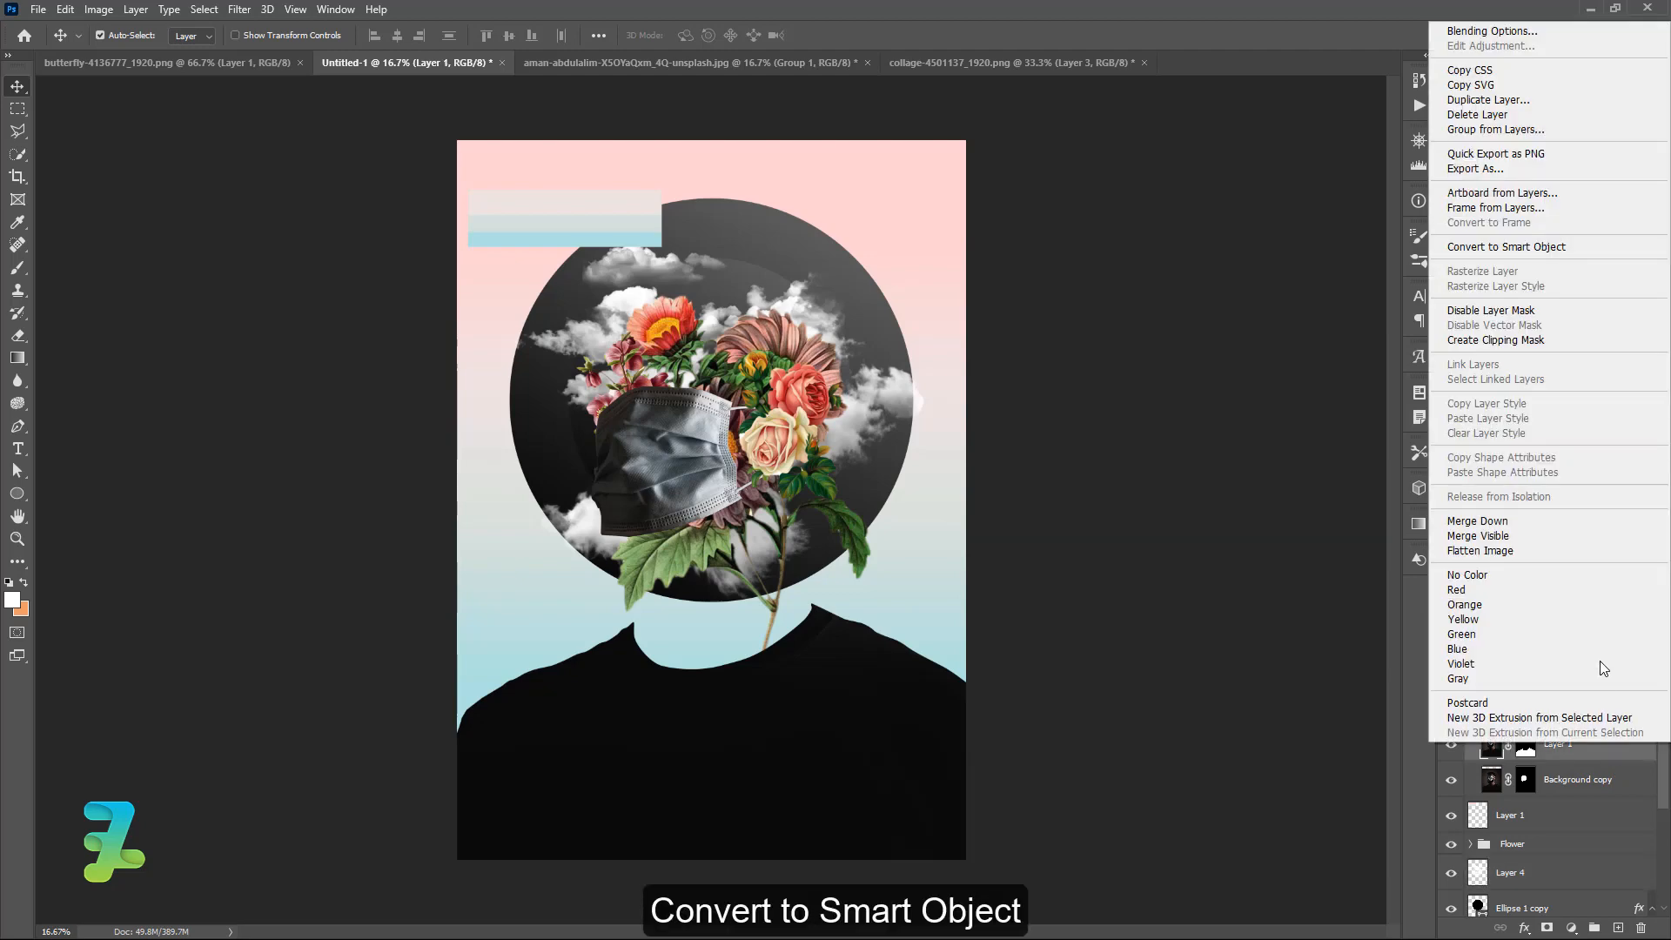
left_click(1522, 248)
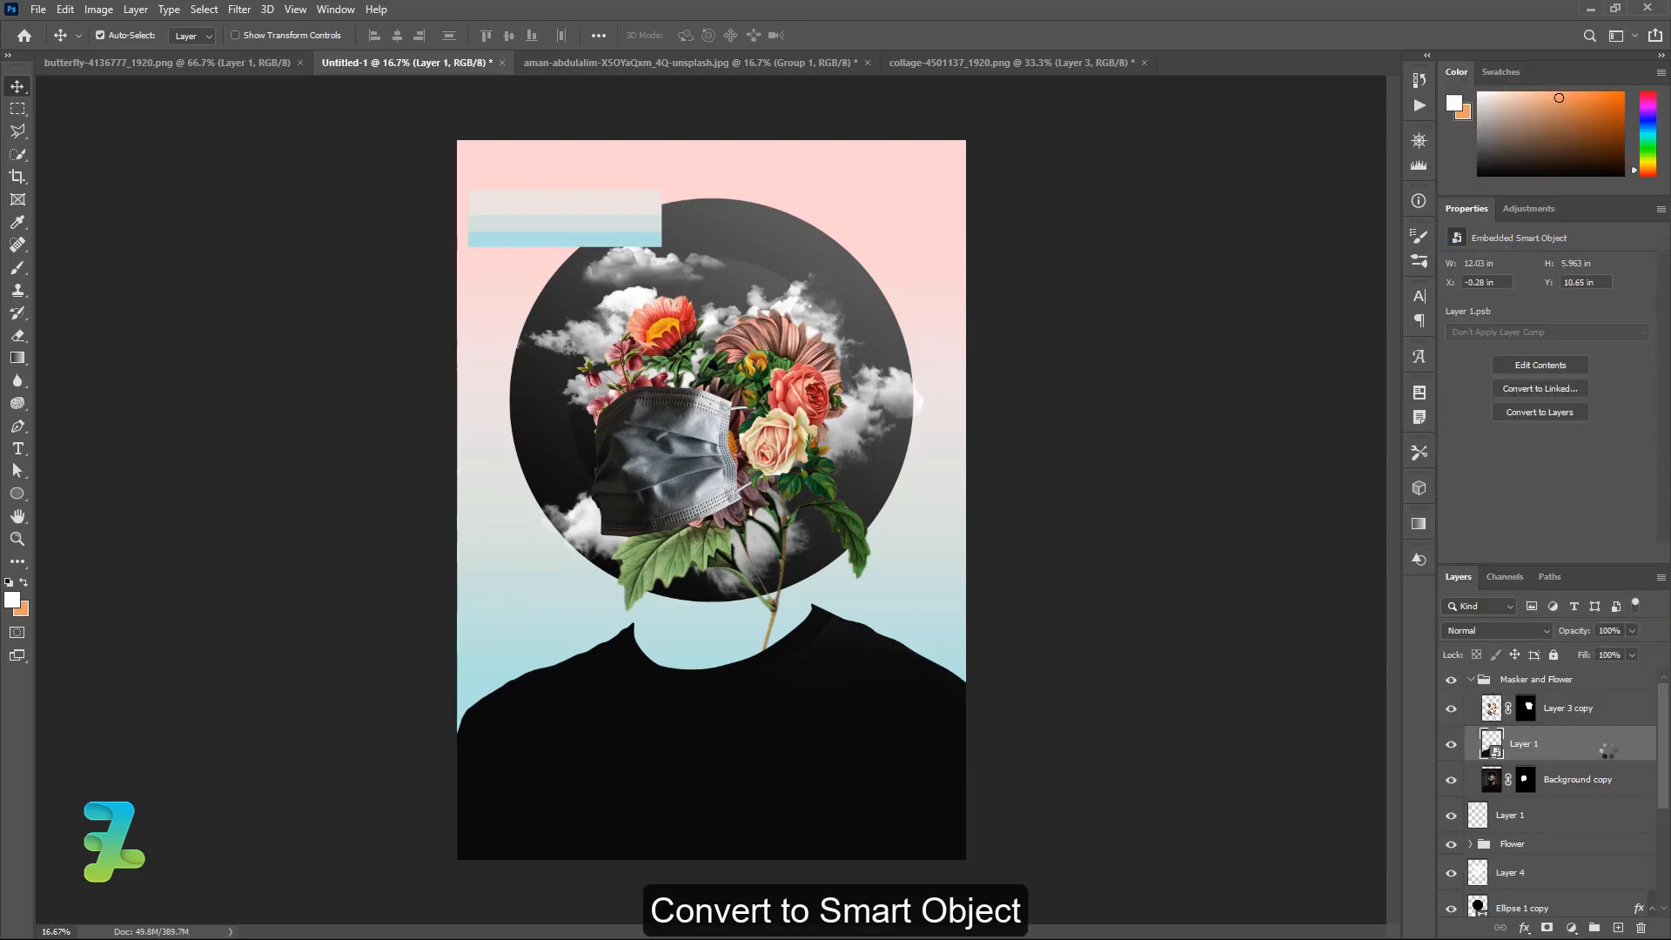
- Add a Stroke layer style to the T-shirt with size 38 px, position Outside and Normal blend mode
double_click(1606, 748)
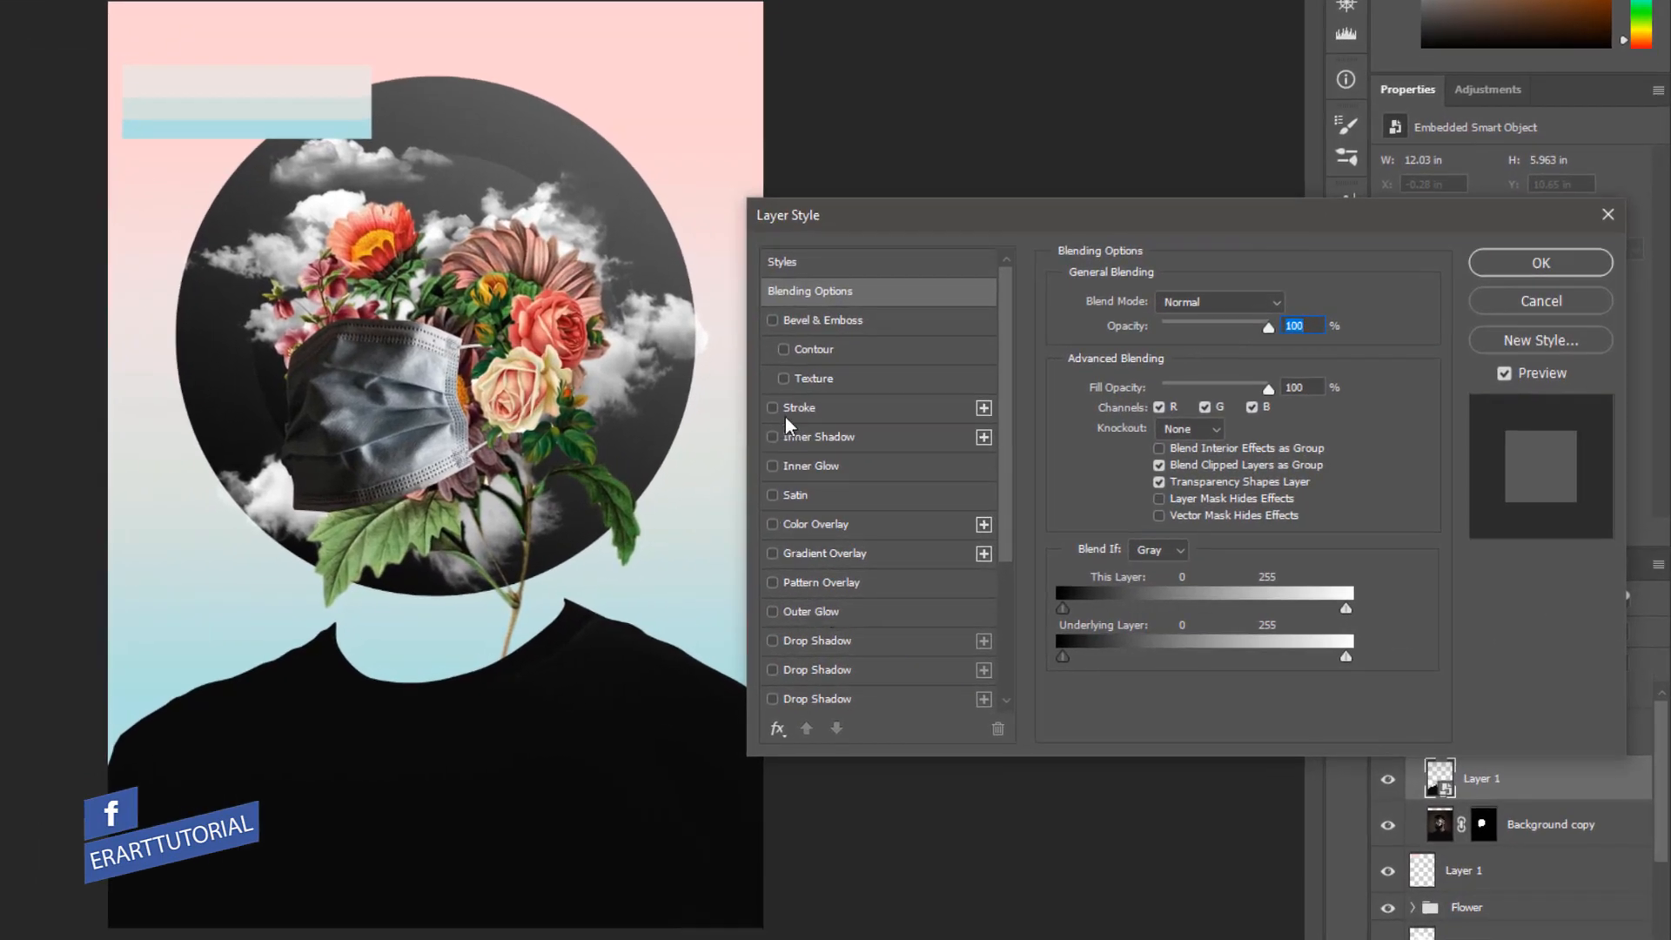
left_click(778, 407)
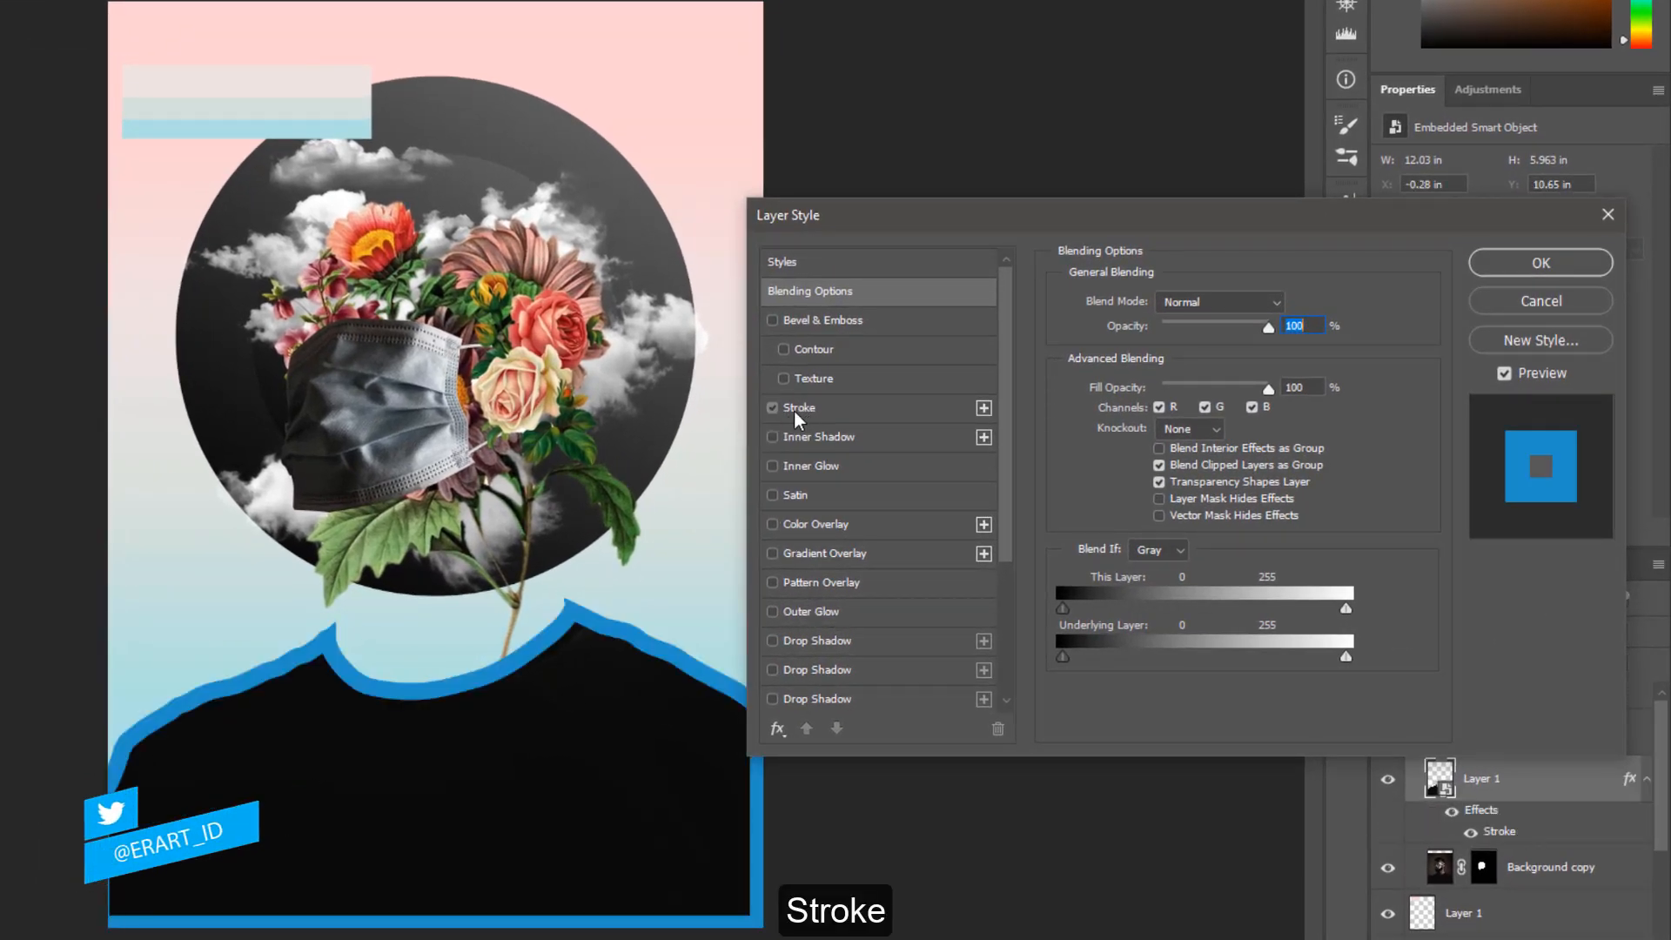
left_click(794, 409)
left_click_drag(1185, 299, 1158, 294)
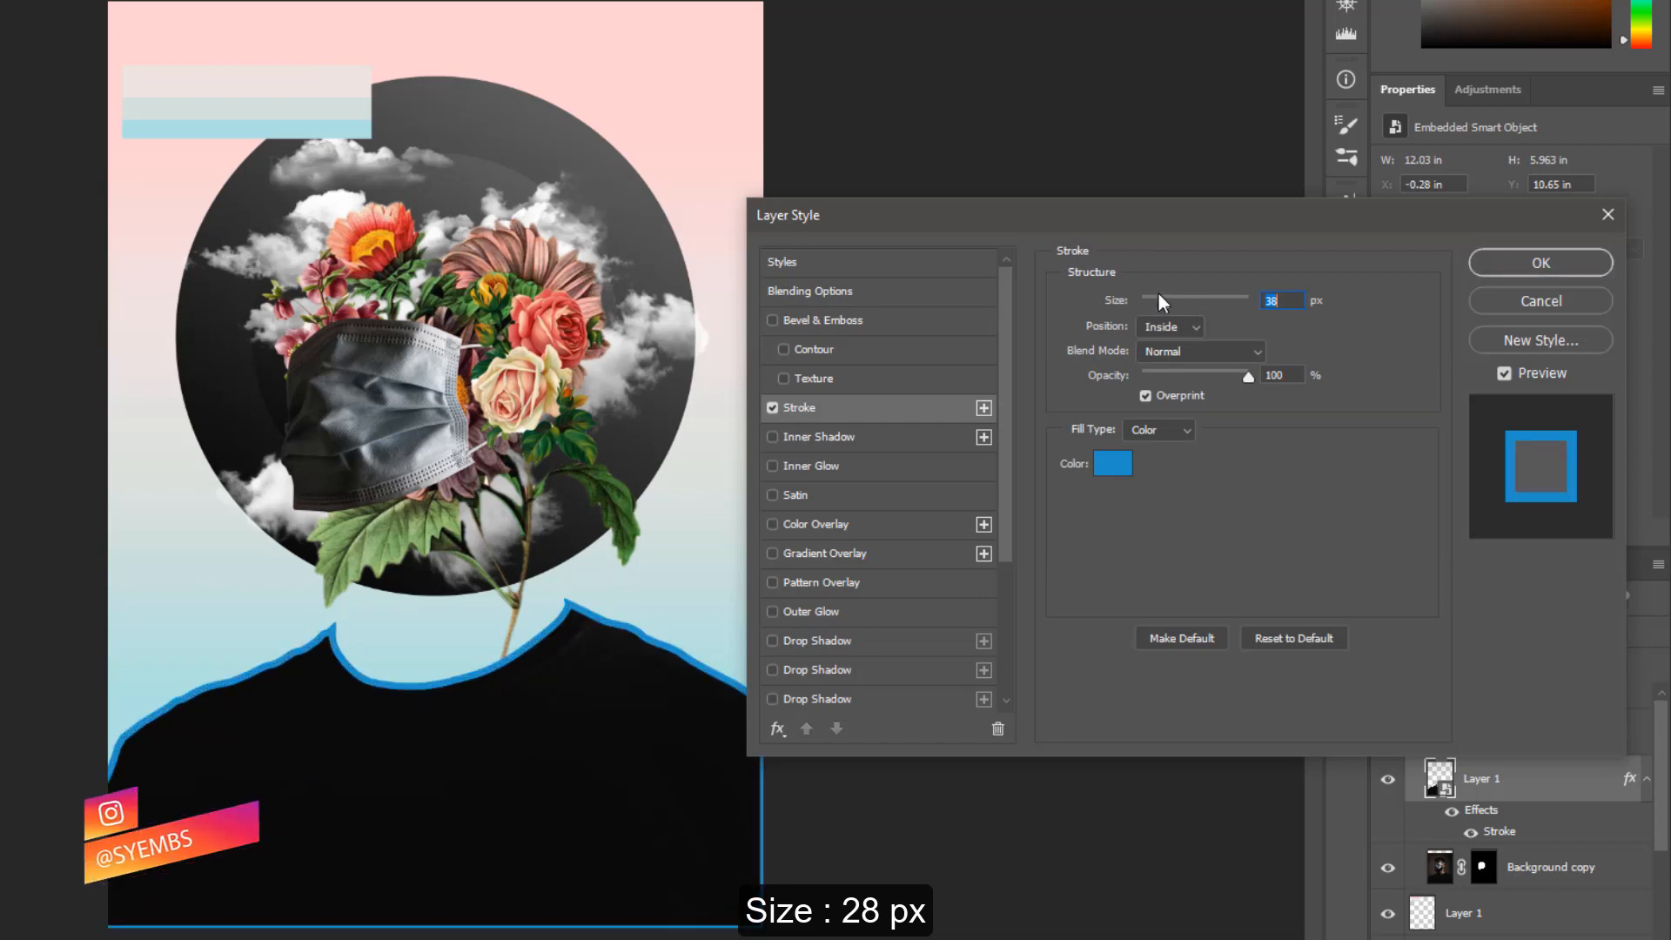
left_click(1220, 350)
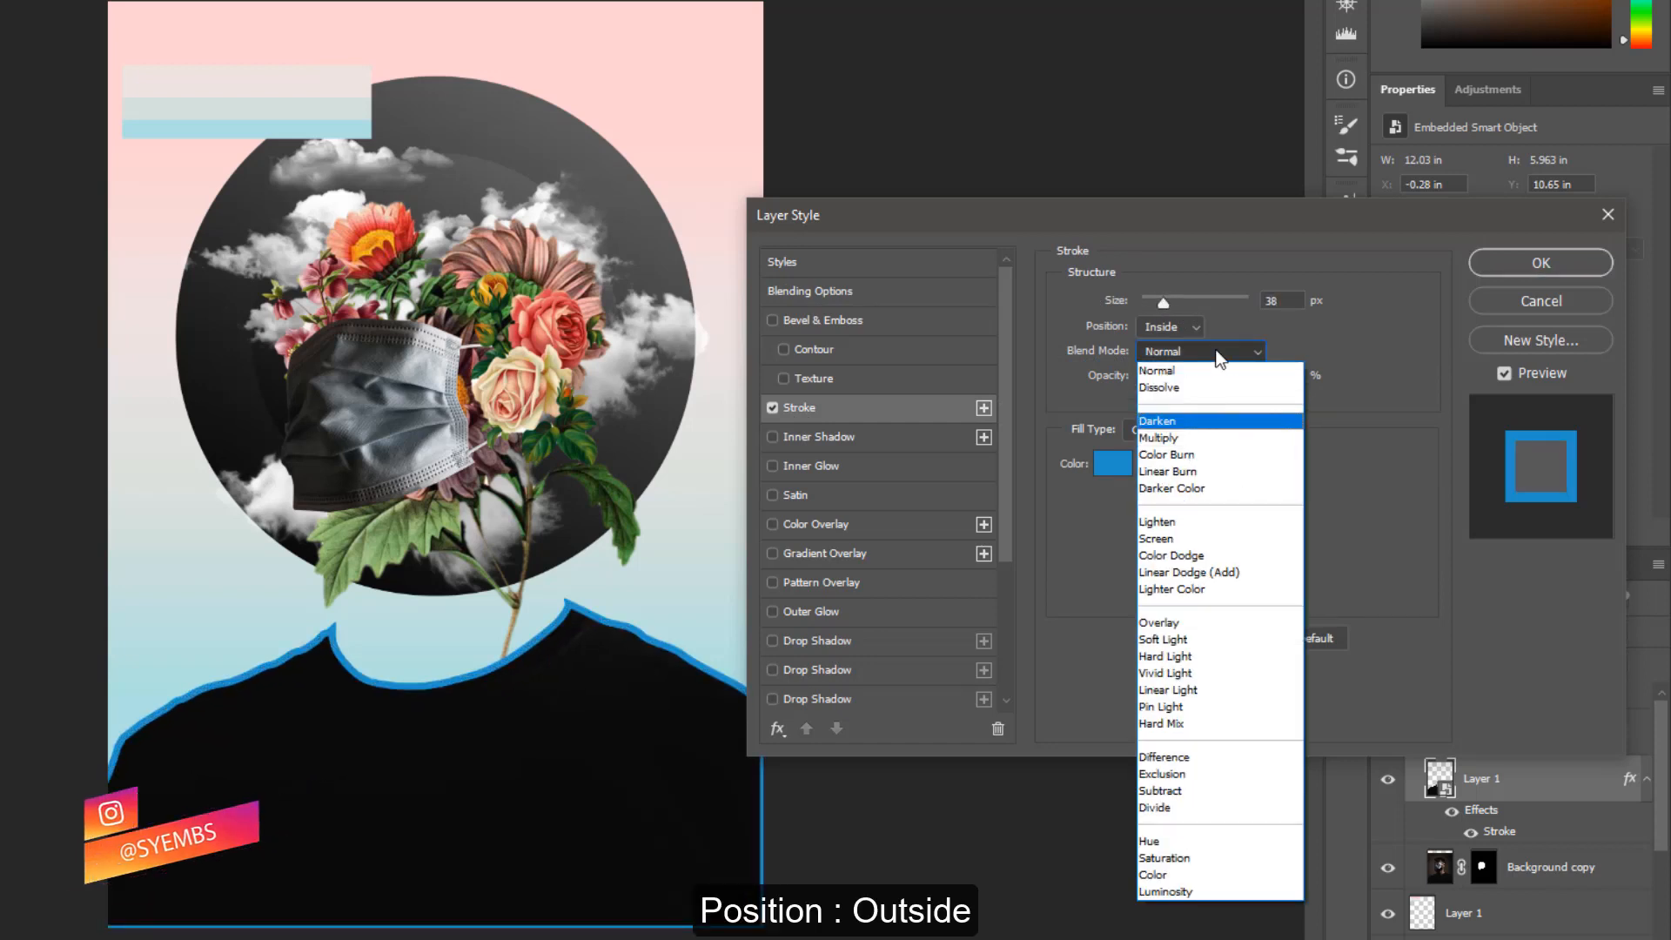
left_click(1217, 370)
left_click(1192, 327)
left_click(1166, 346)
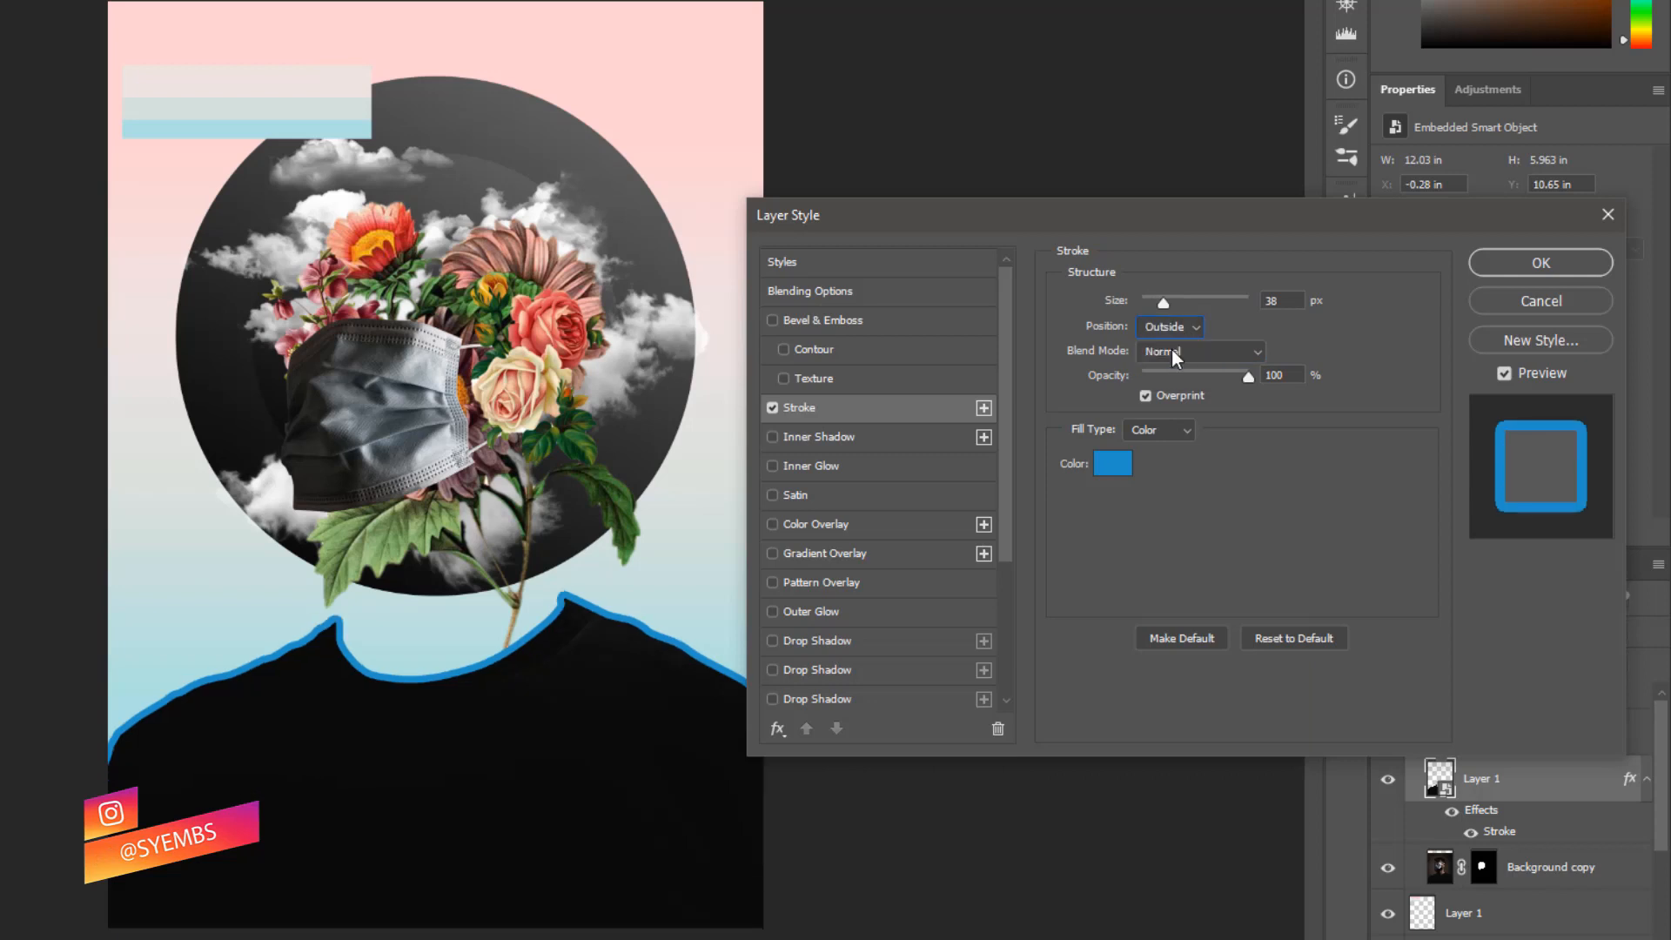
- Set the T-shirt's stroke color to #ece2e1 by sampling the palette's lightest strip, and apply the layer style
left_click(1112, 464)
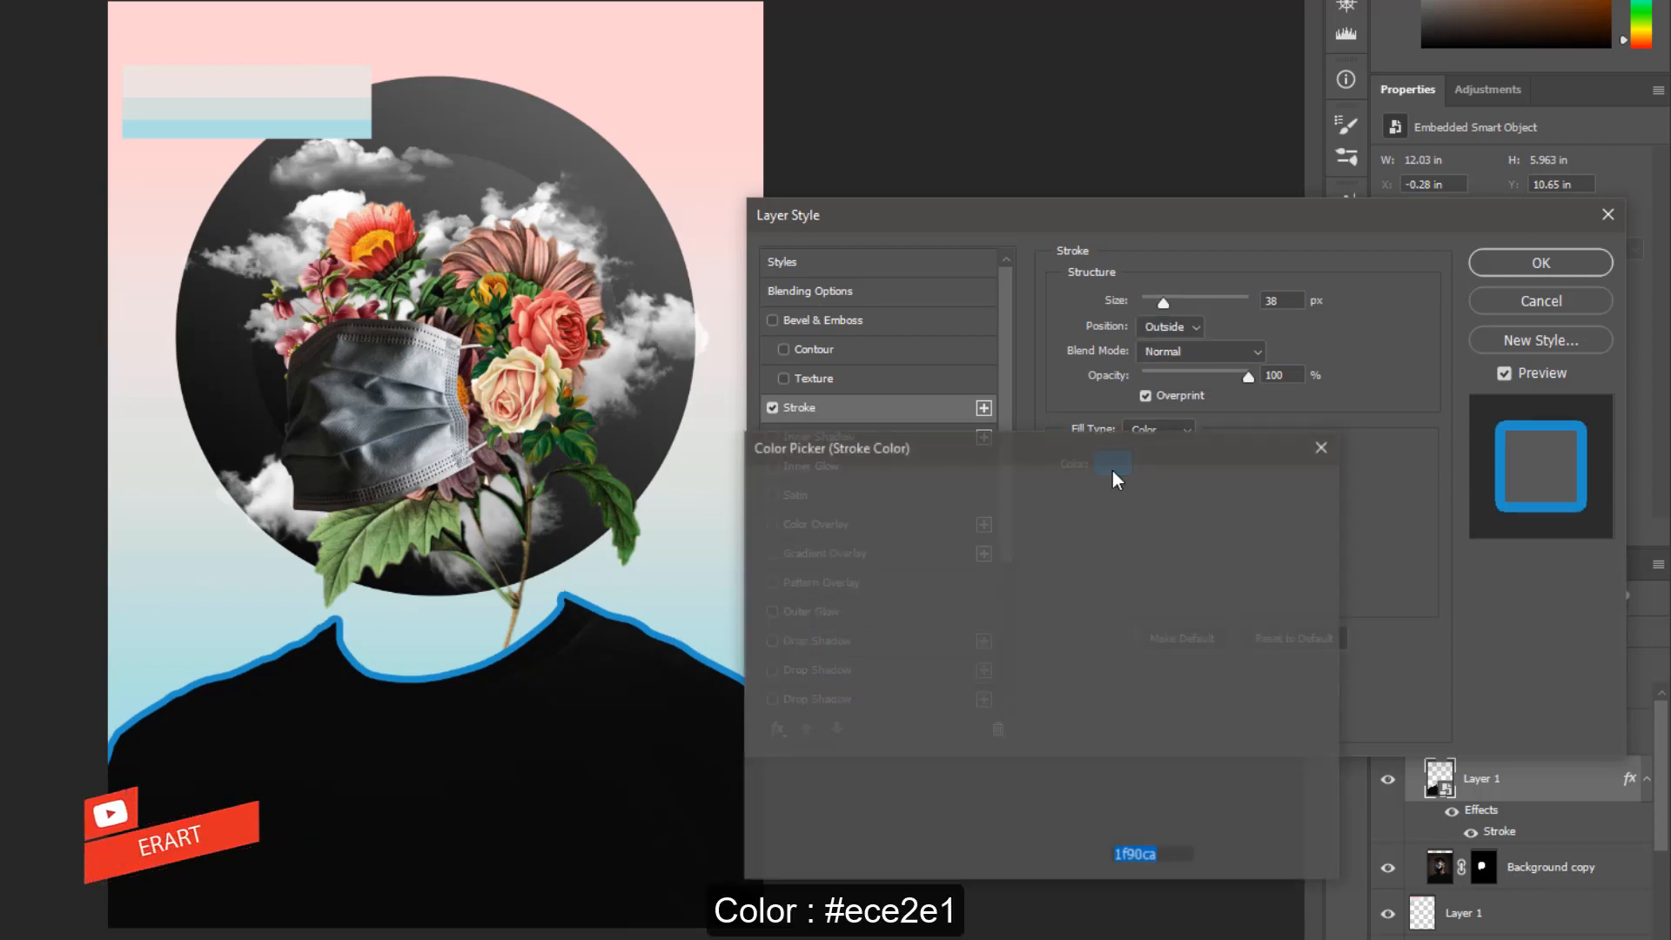
left_click(181, 124)
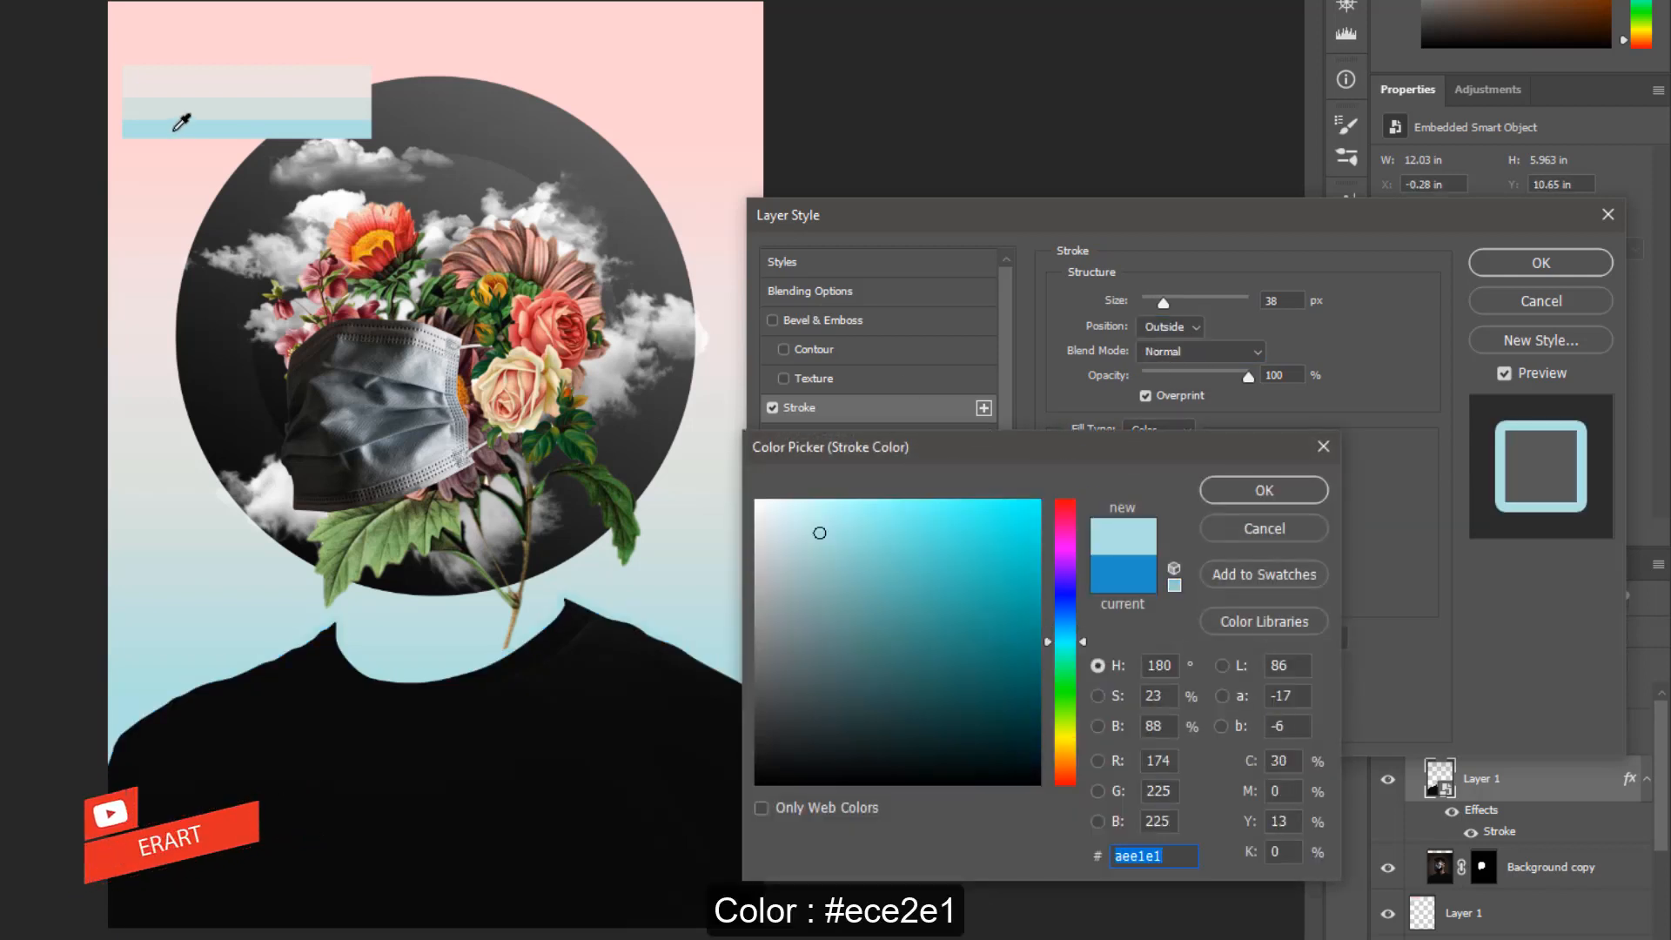
left_click(183, 108)
left_click(196, 48)
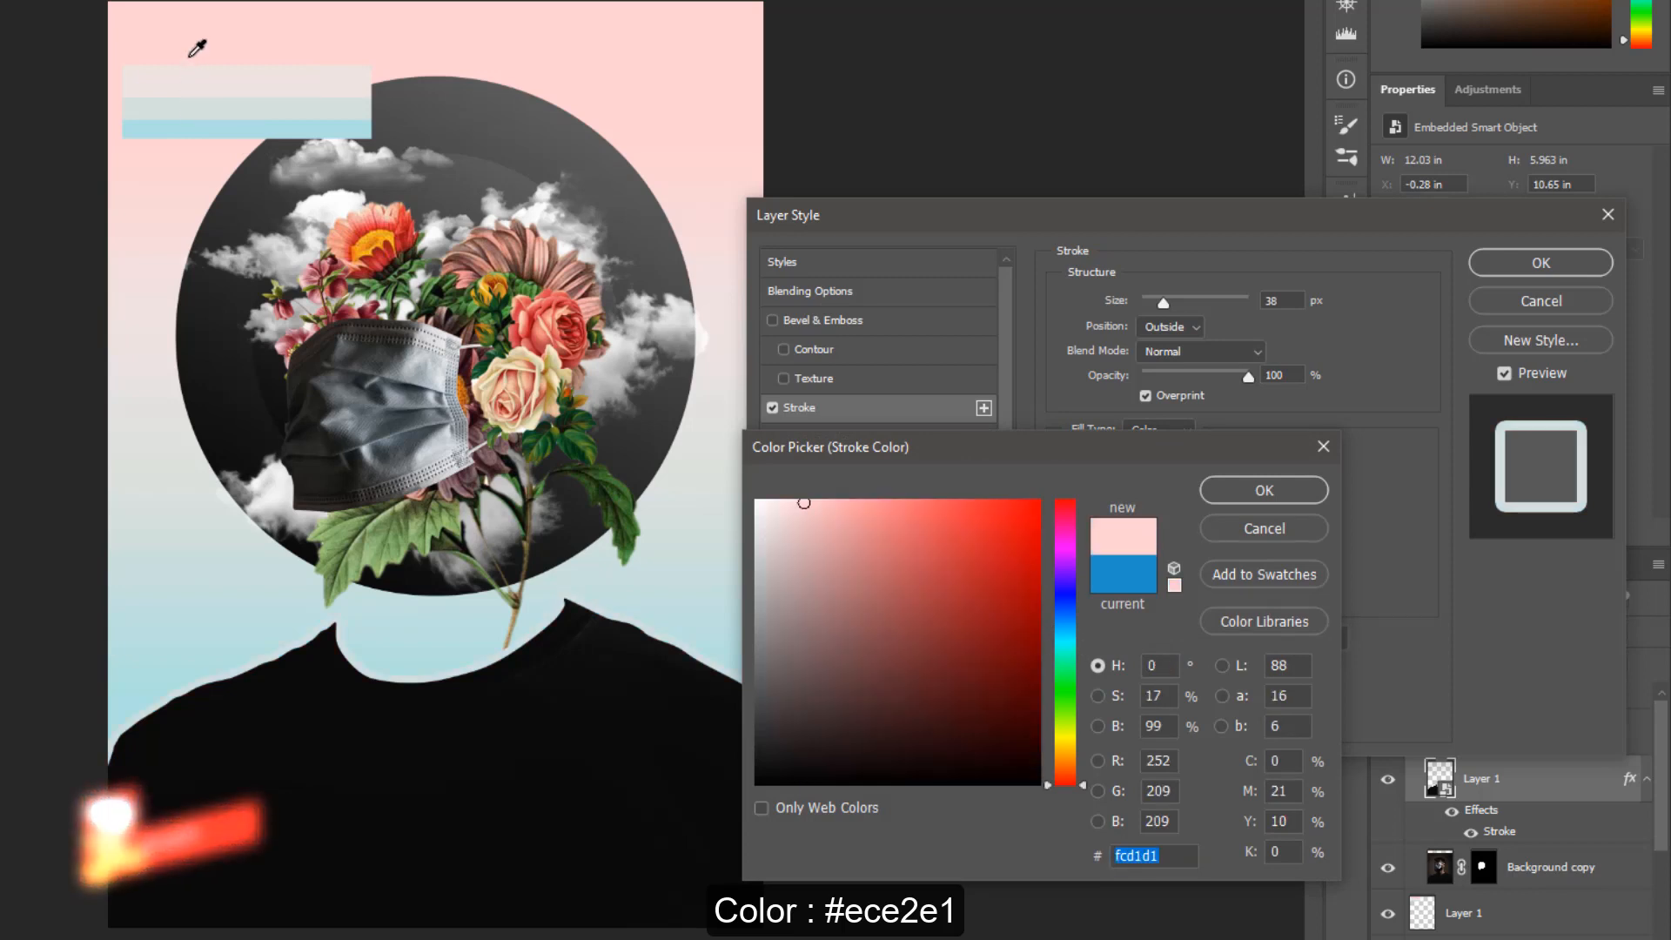
left_click(199, 79)
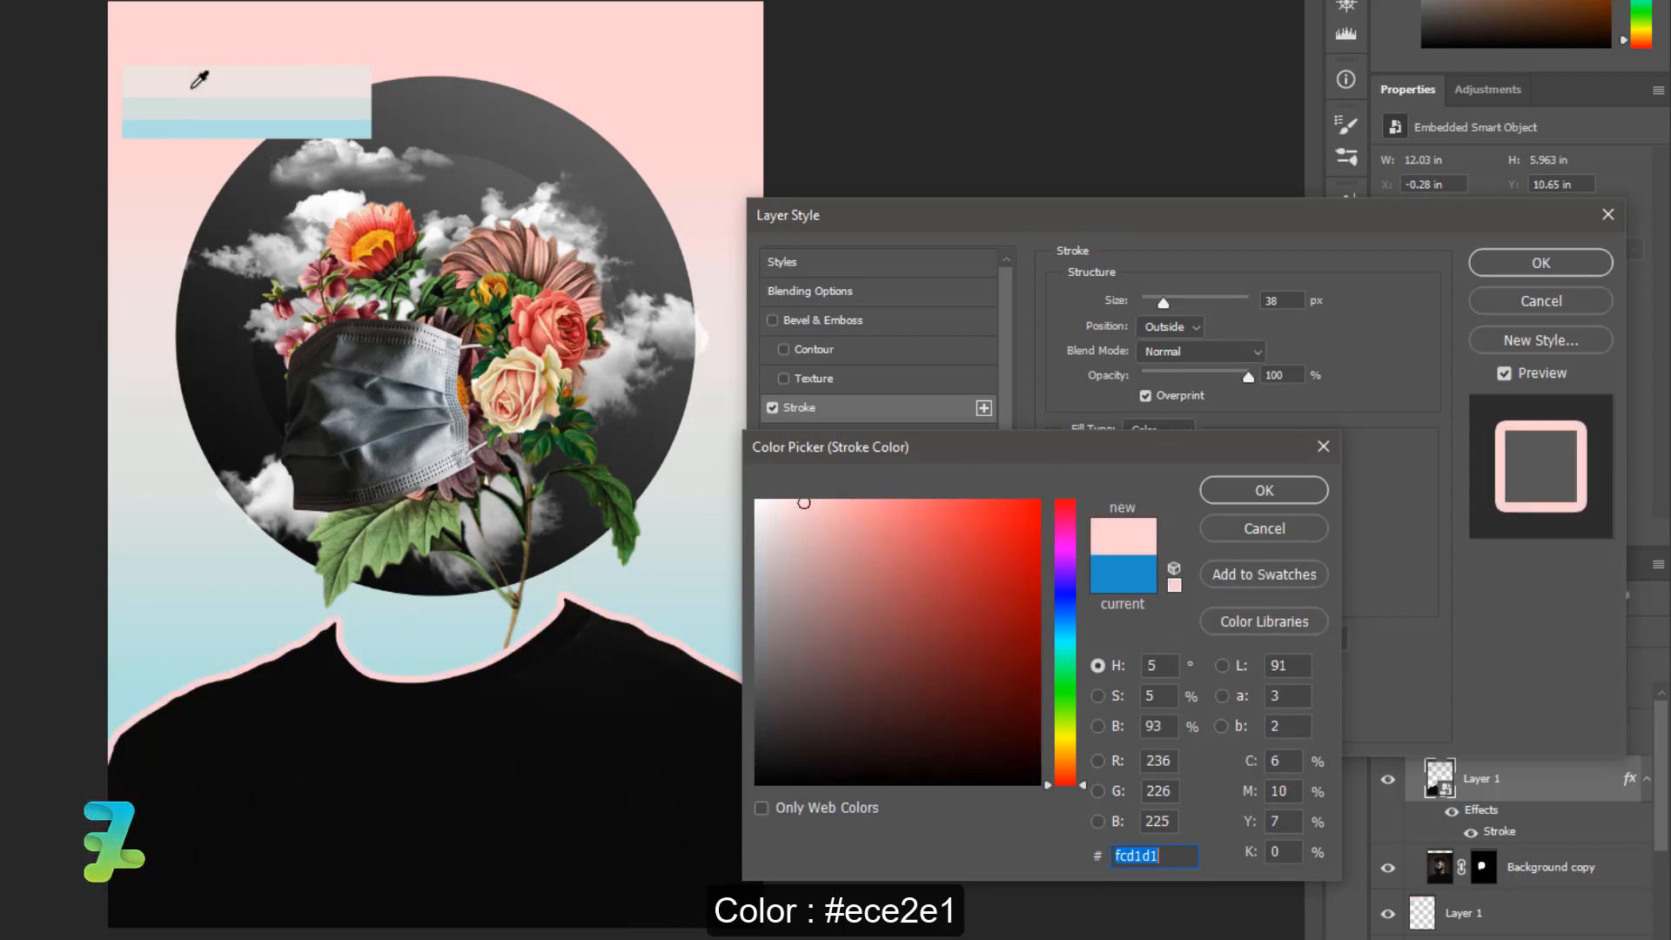
left_click(1265, 493)
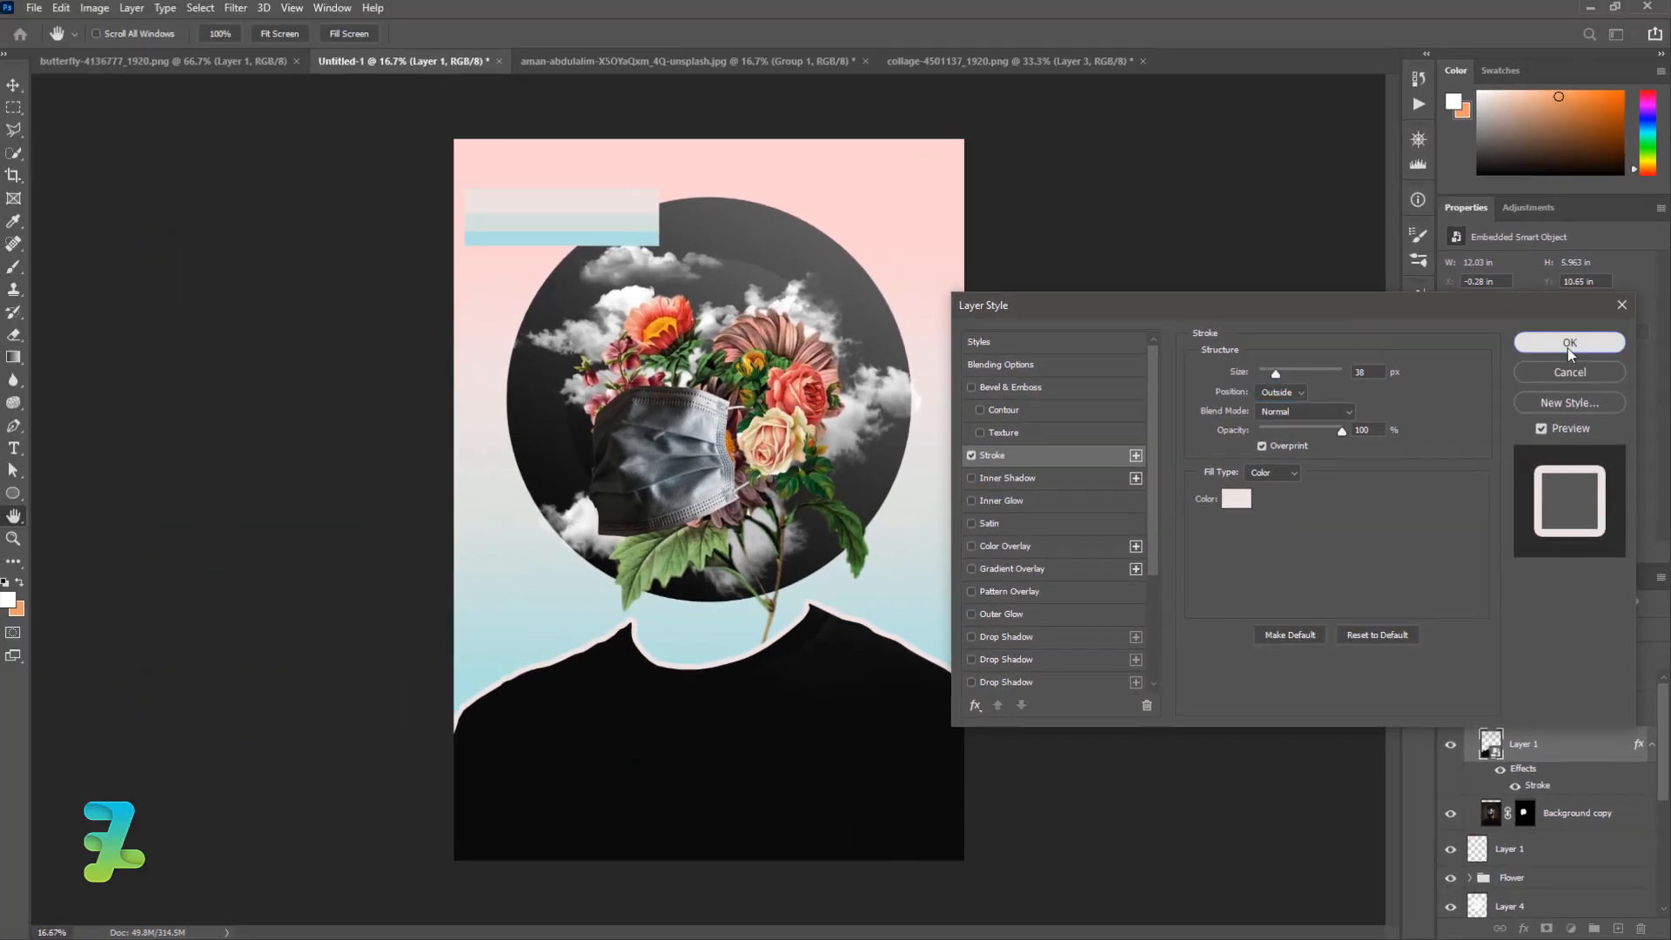
left_click(1537, 268)
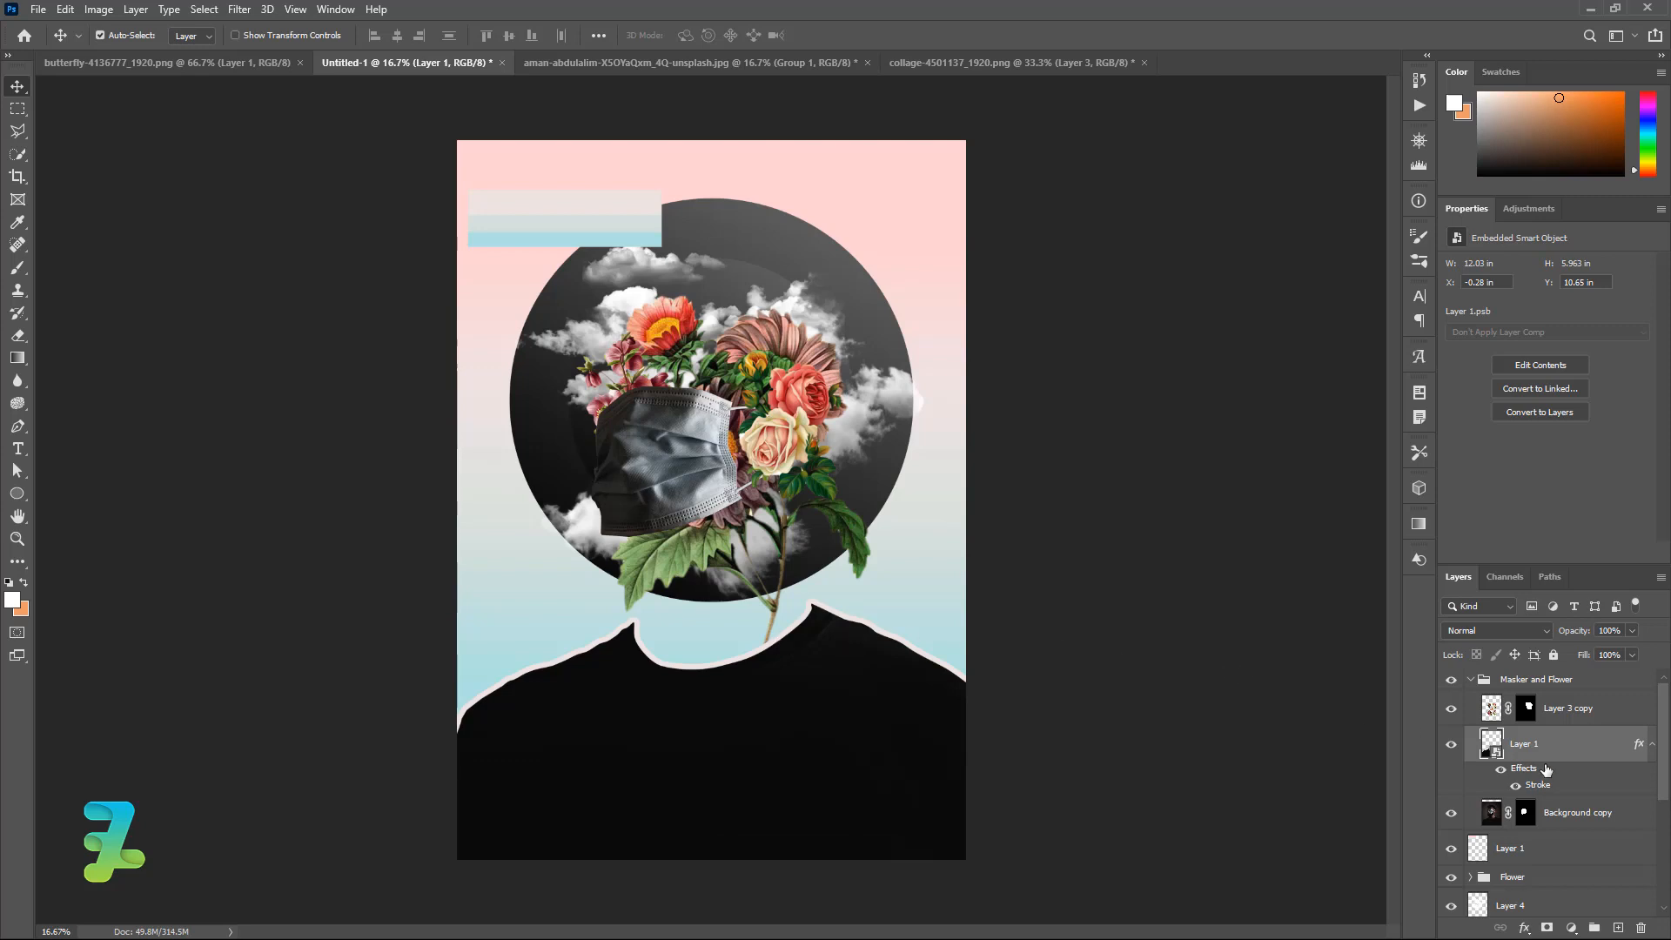
- Hide the color palette layer and move the Flower group directly beneath the Masker and Flower group
left_click(1471, 680)
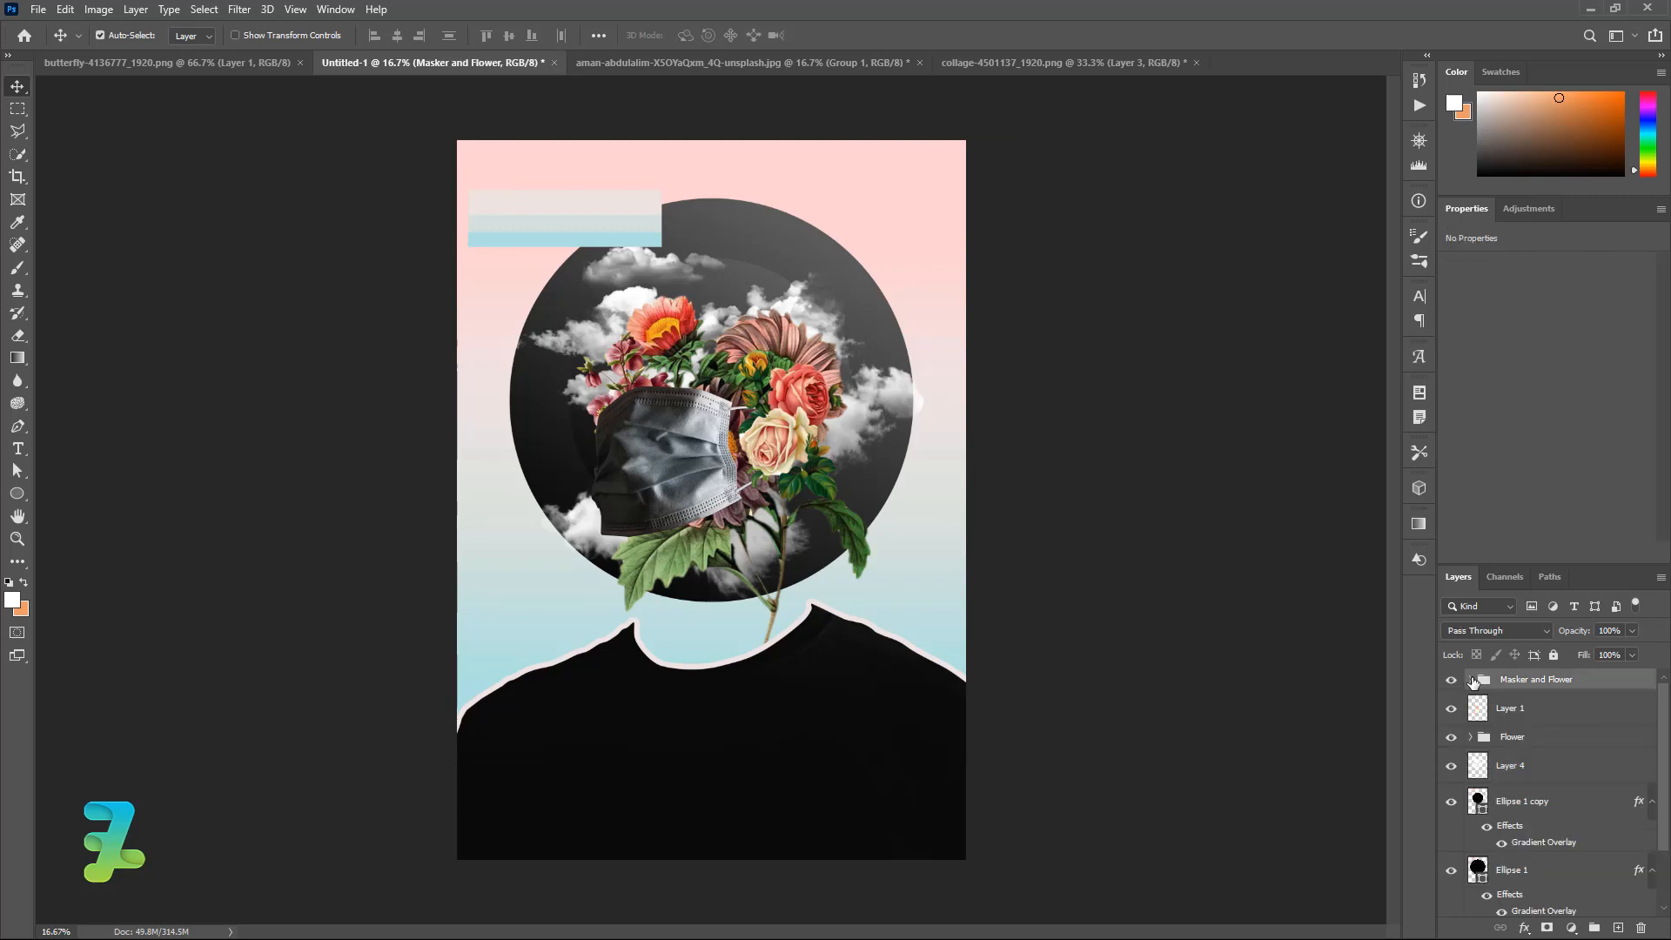
left_click(1453, 707)
left_click(1454, 707)
left_click(1453, 708)
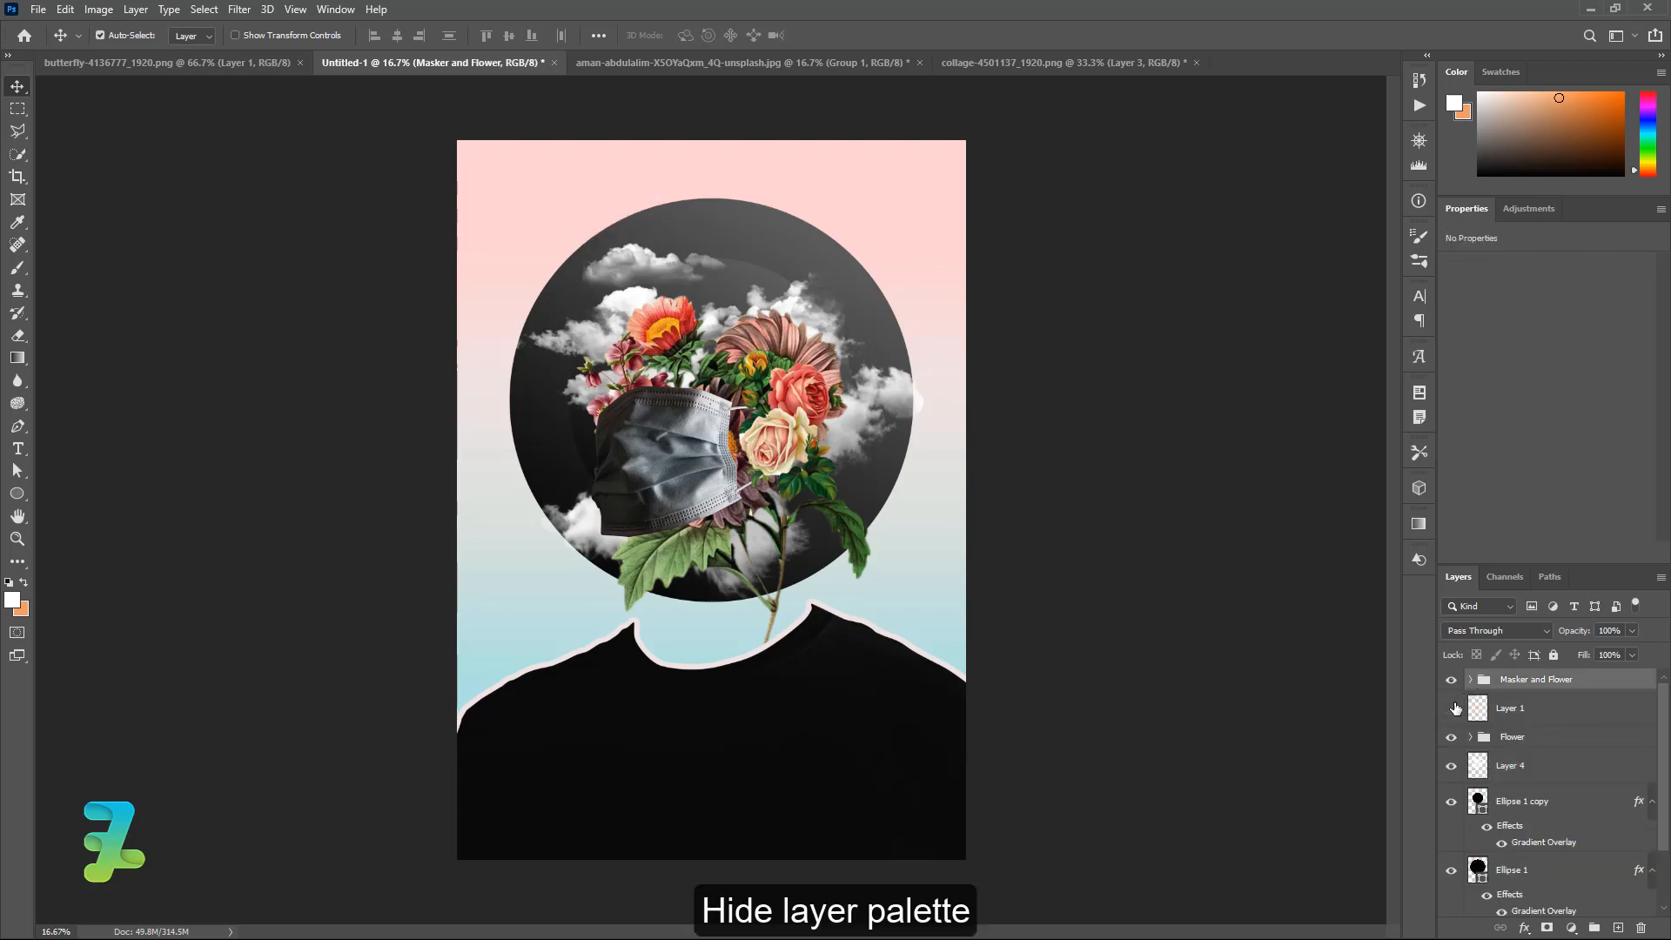
left_click_drag(1502, 736, 1504, 702)
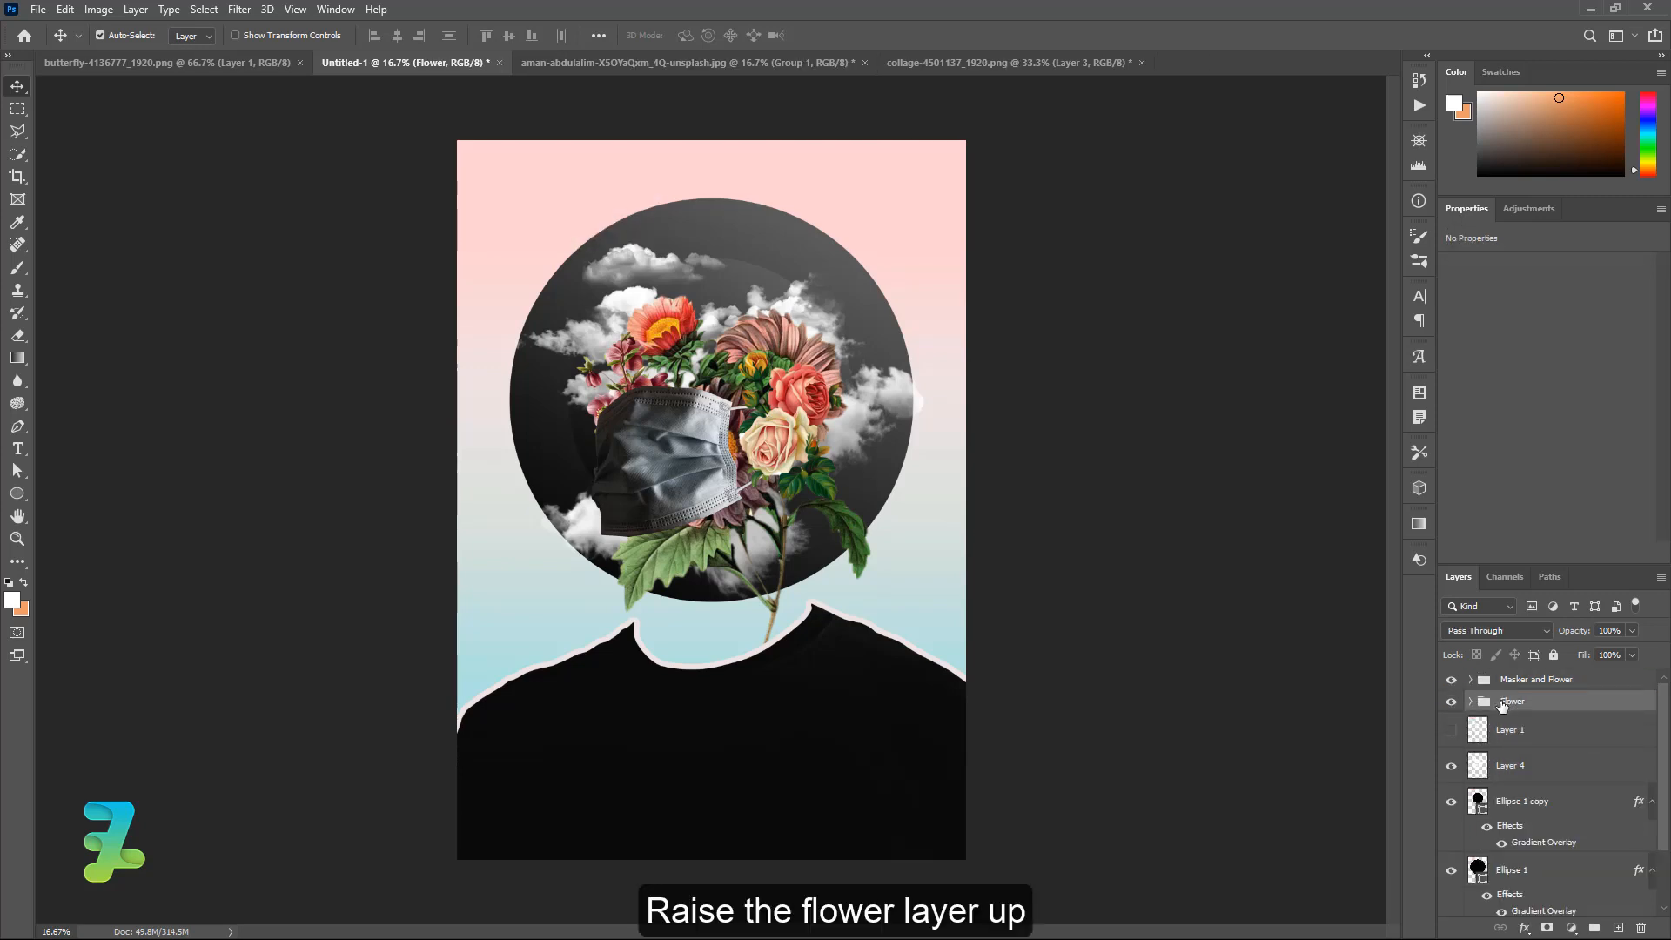
left_click(1450, 681)
left_click(1451, 682)
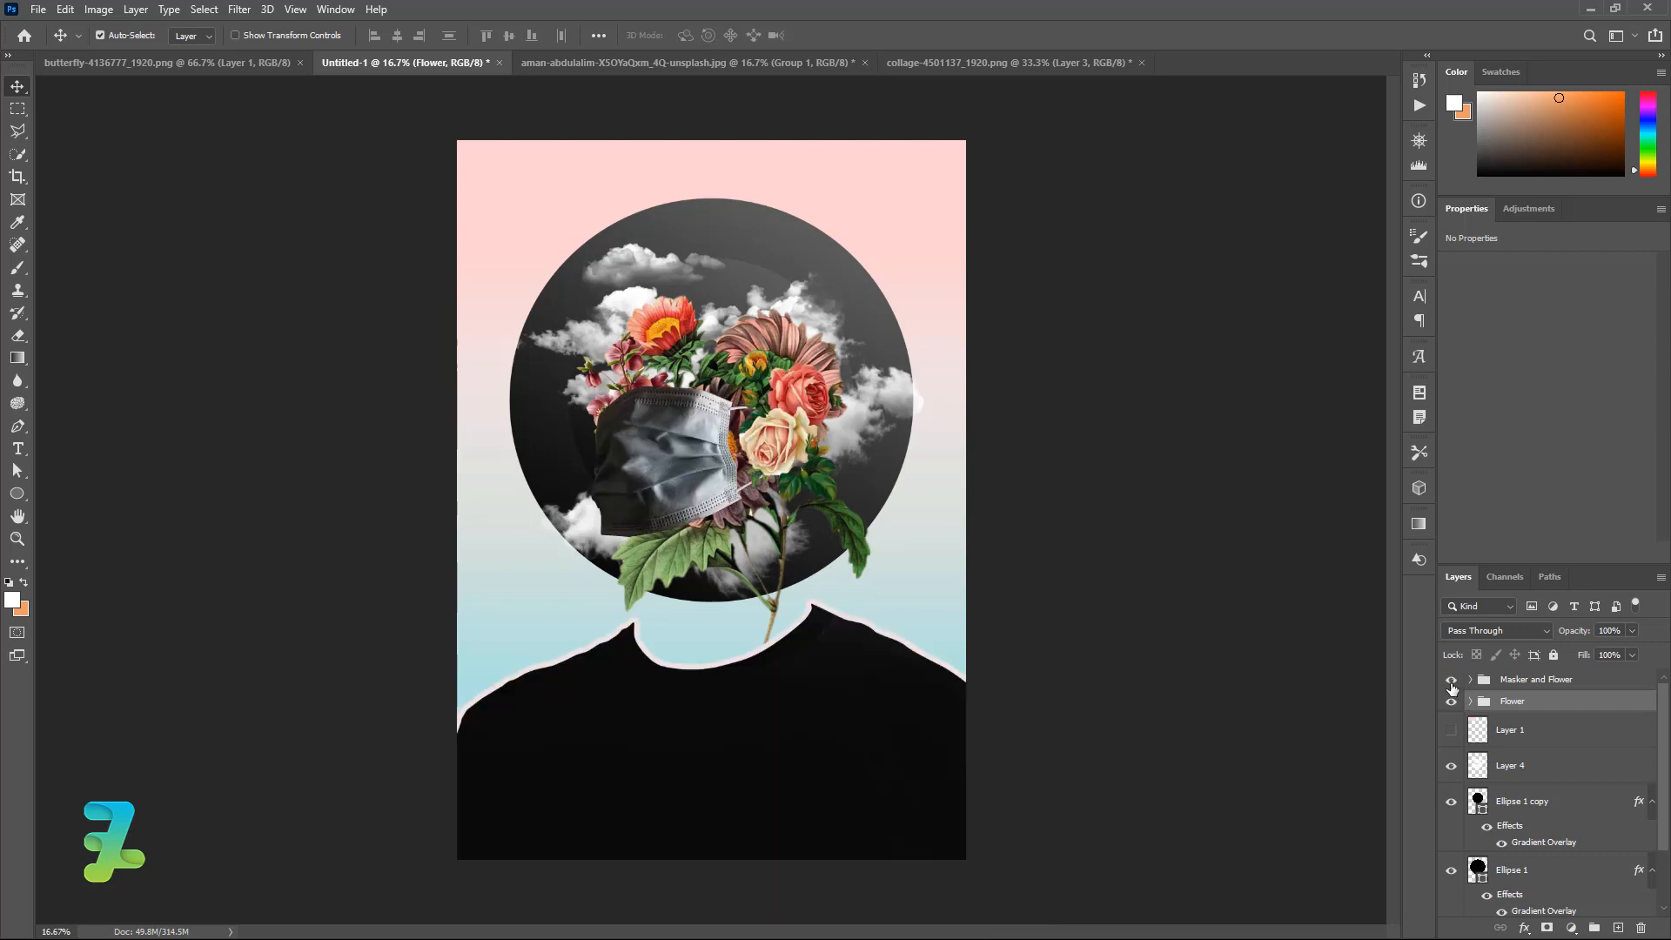
- Group the Flower and Masker and Flower groups together and name the new group All
left_click(1607, 682, "shift")
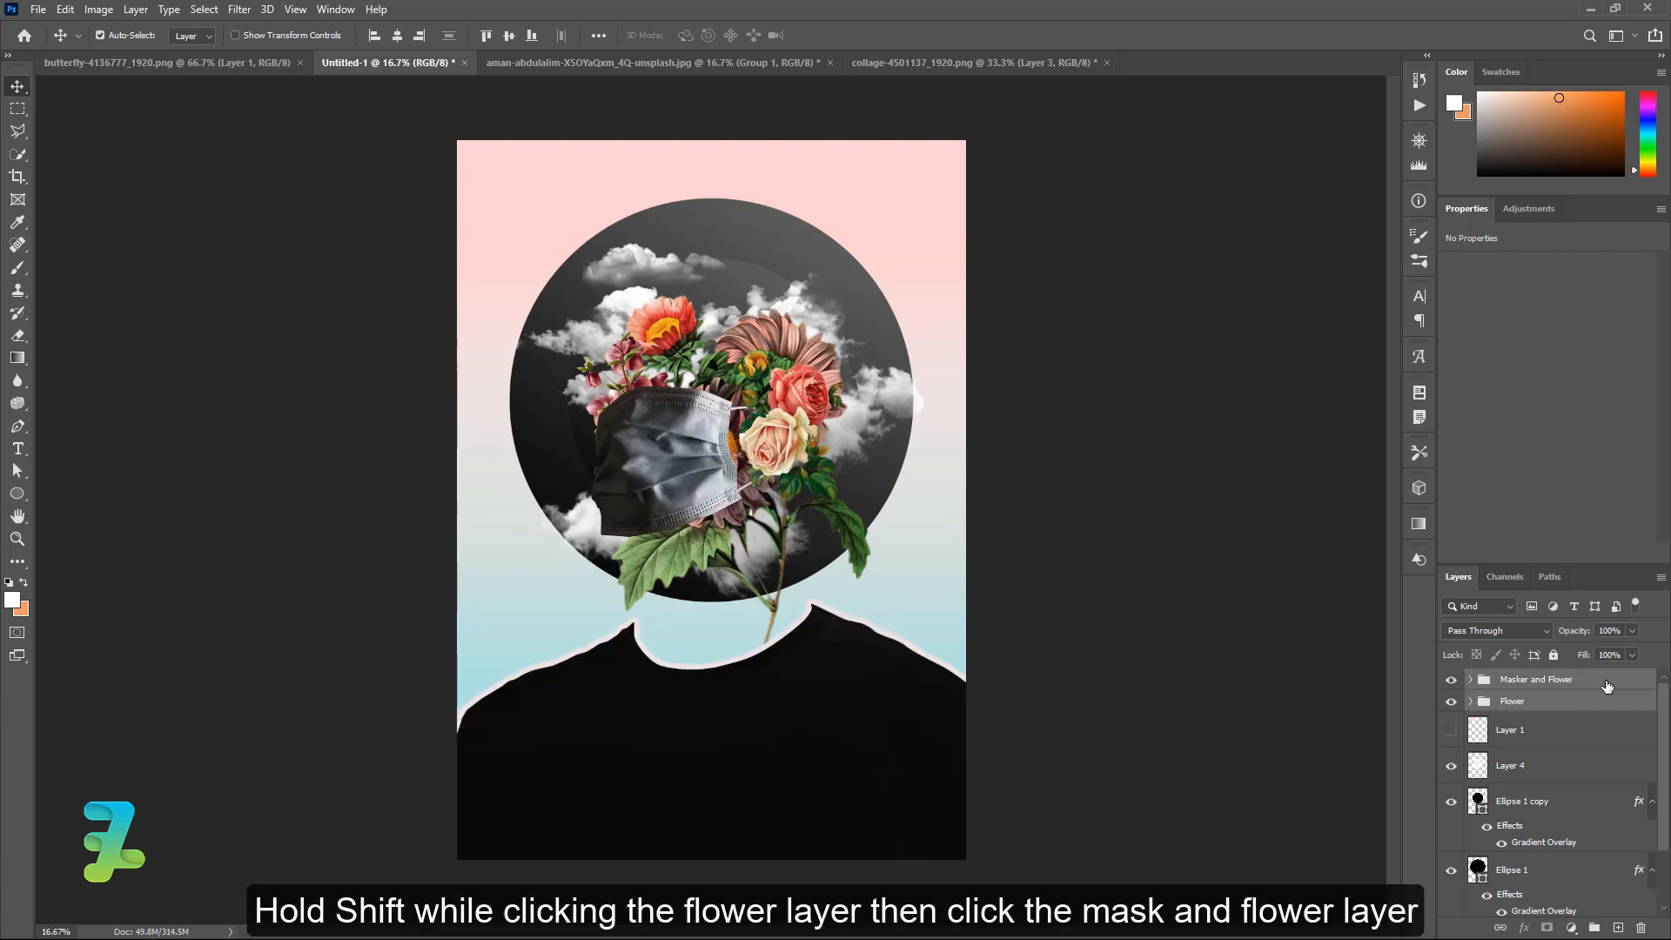
key("ctrl+g")
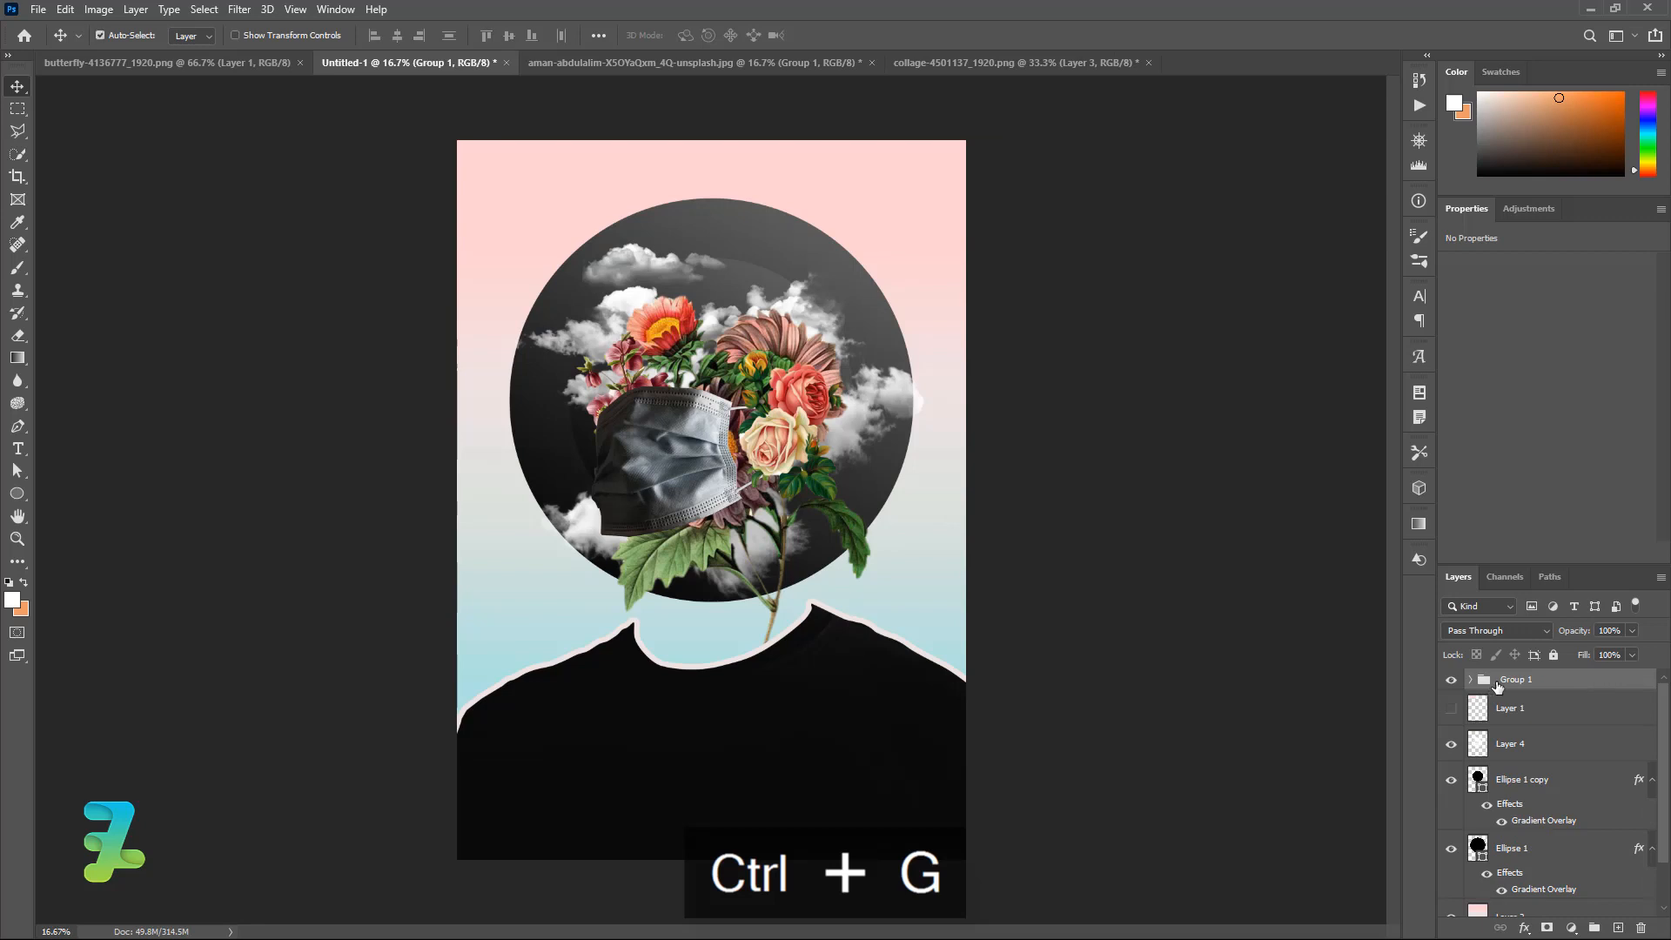
double_click(1514, 680)
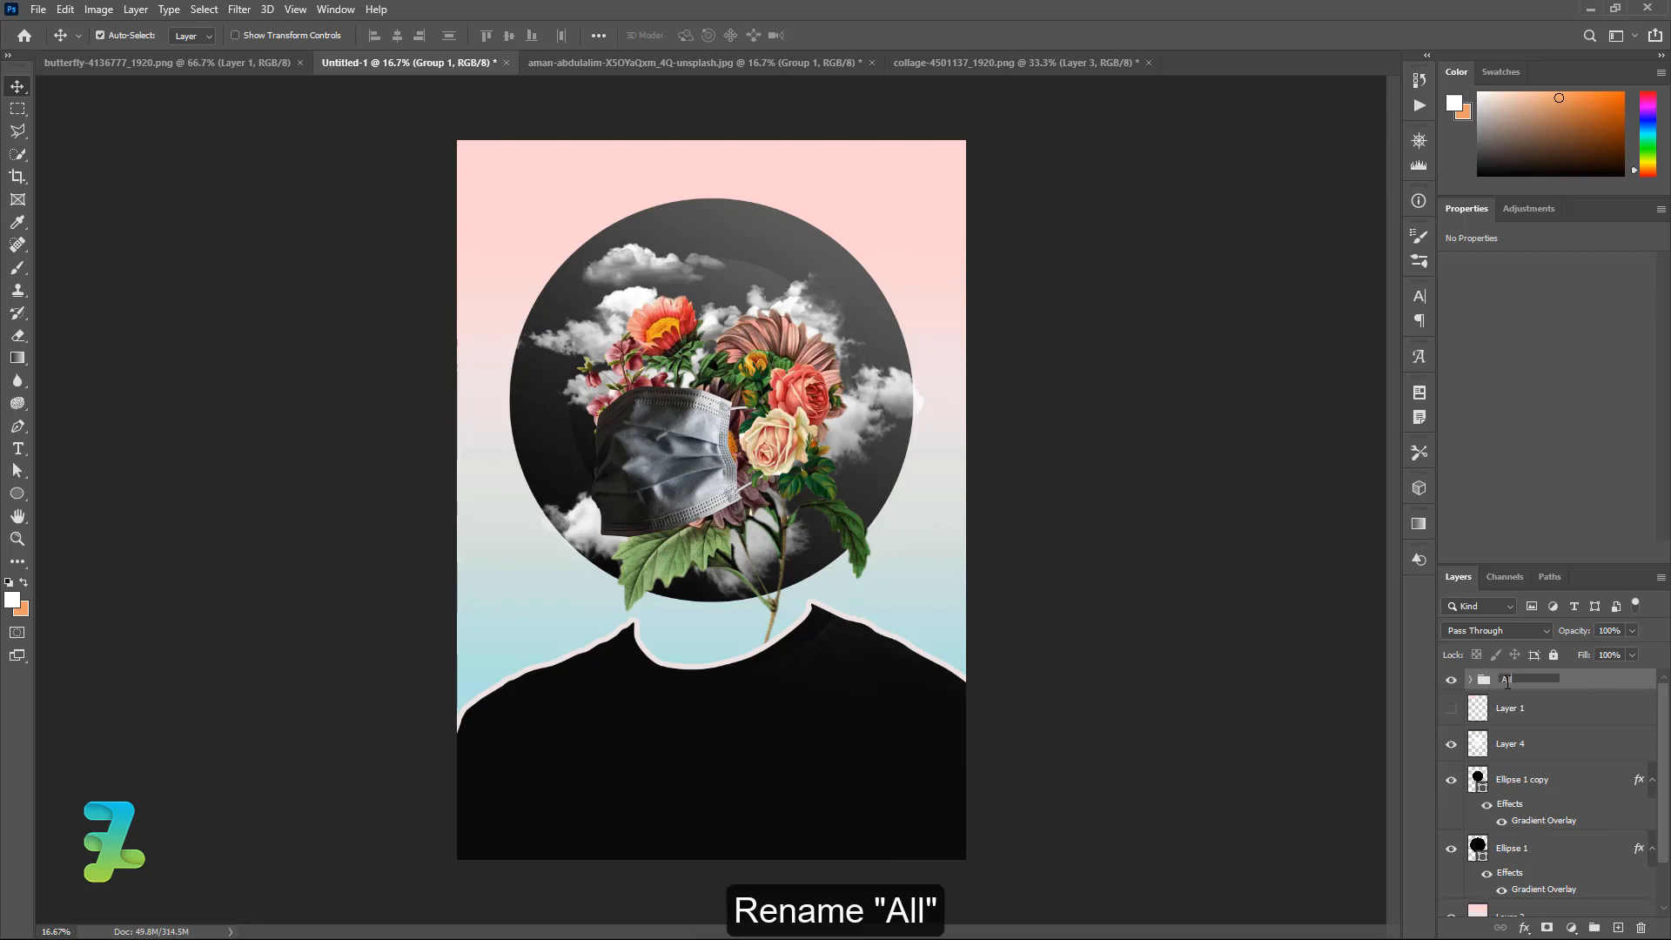
type("All")
key("Return")
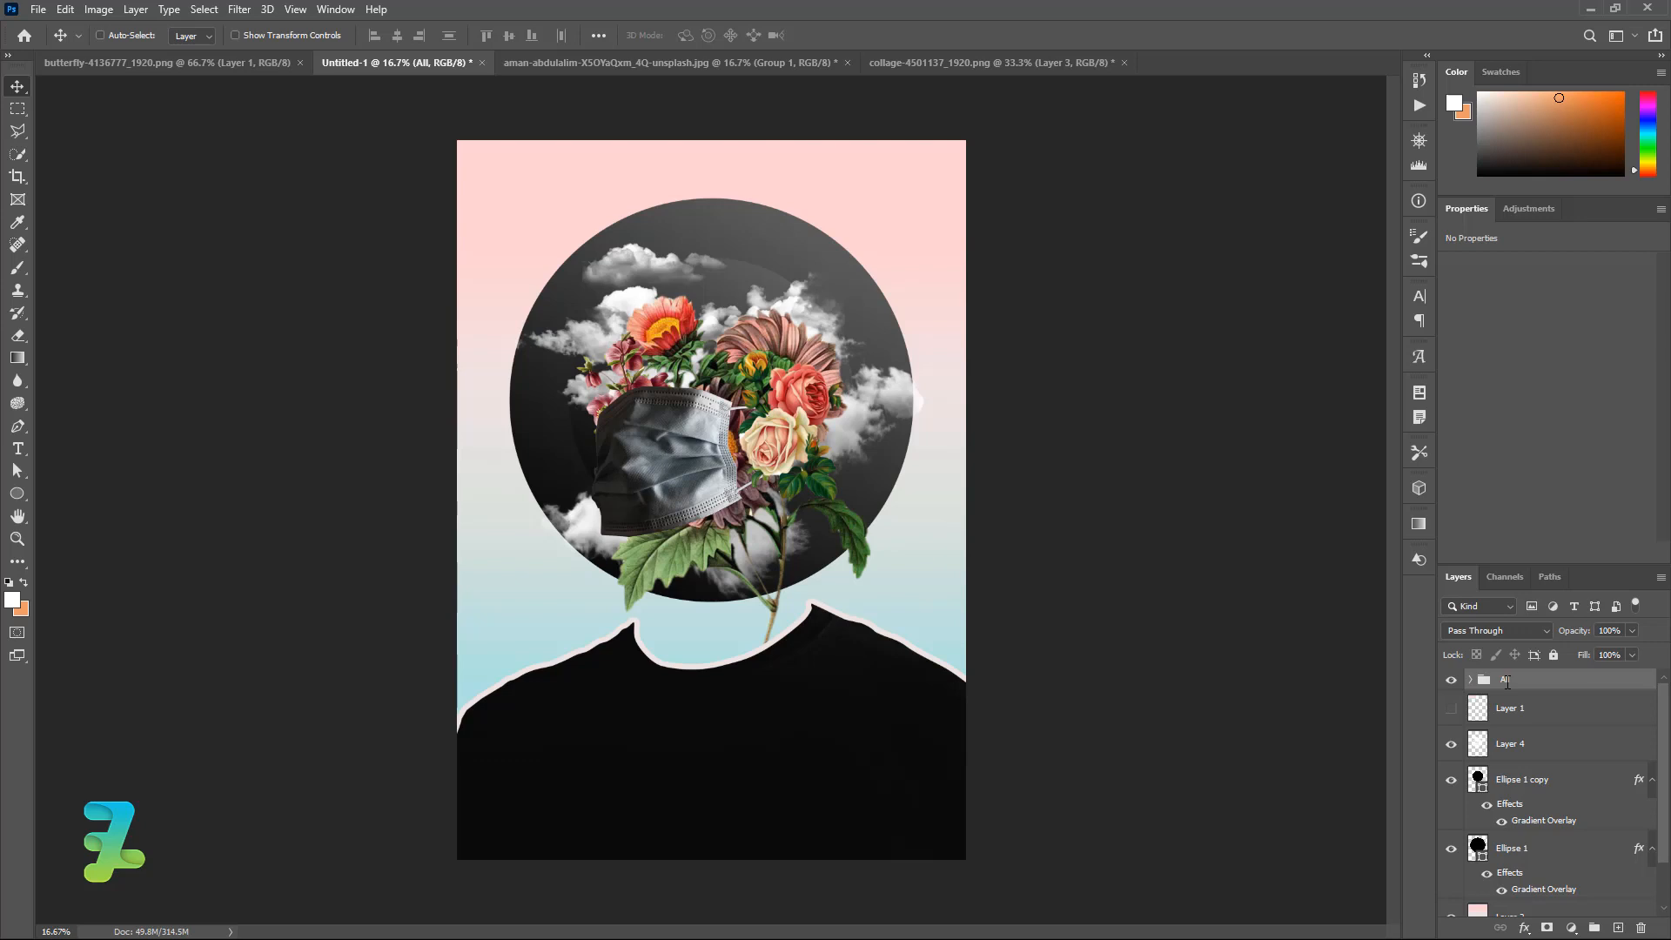
- Duplicate the All group, placing the copy beneath the original, and convert the copy to a Smart Object
key("ctrl+j")
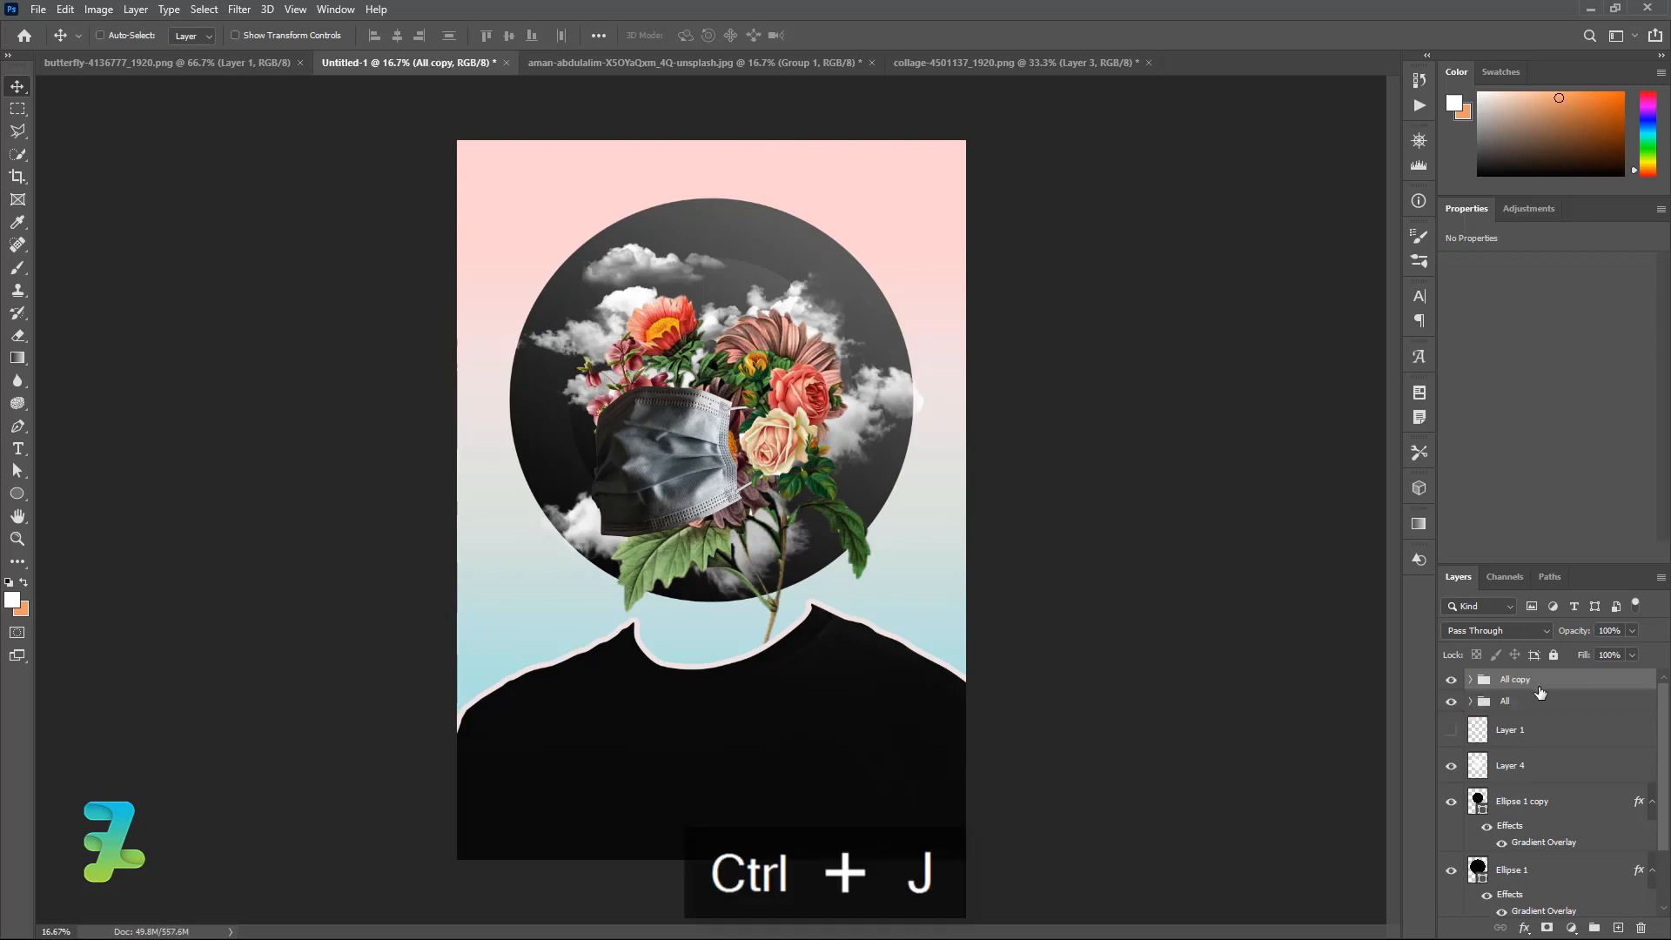
left_click_drag(1514, 682, 1553, 707)
right_click(1609, 707)
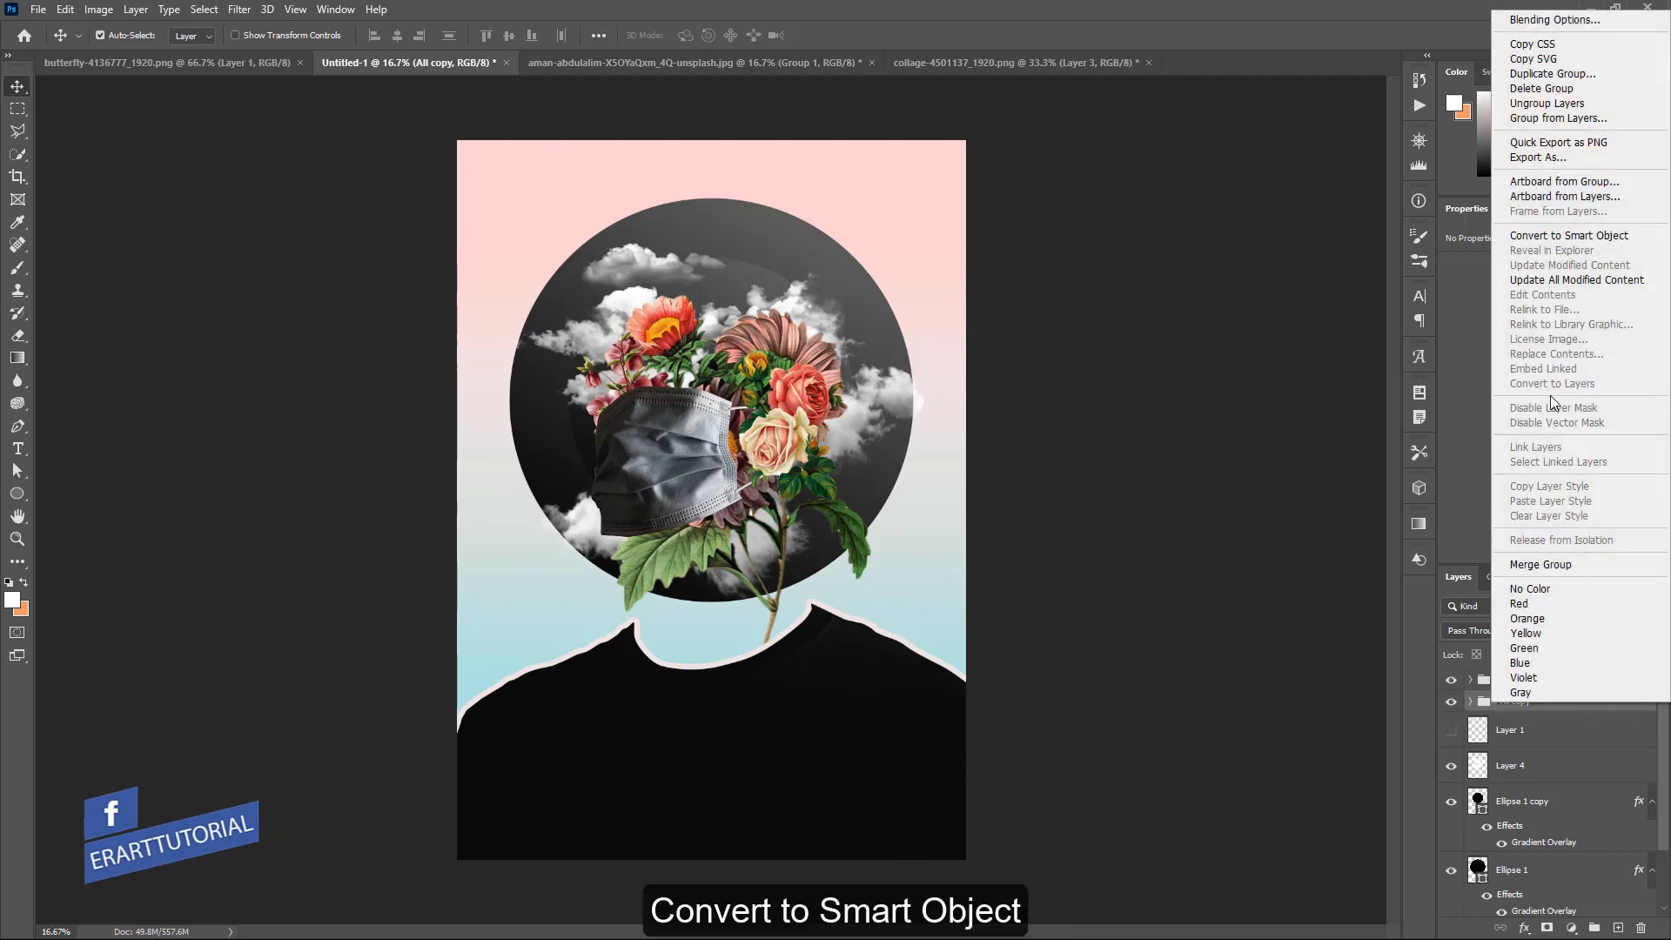
left_click(1562, 235)
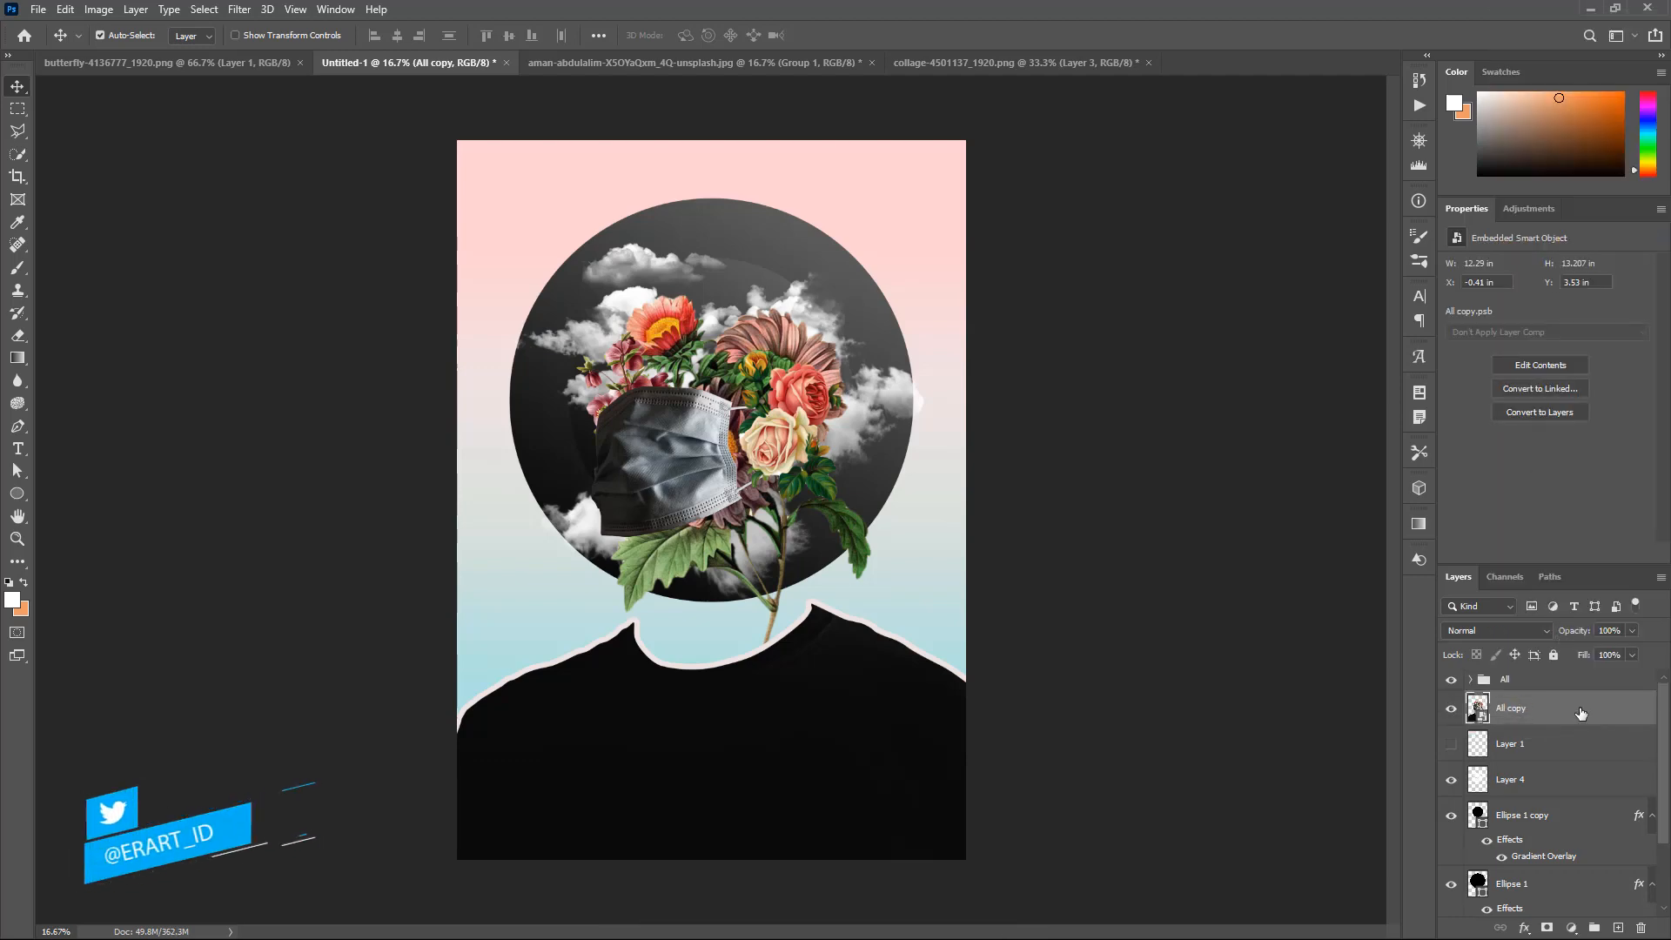
- Apply a Color Overlay layer style in black #000000 to the All copy Smart Object
double_click(1581, 713)
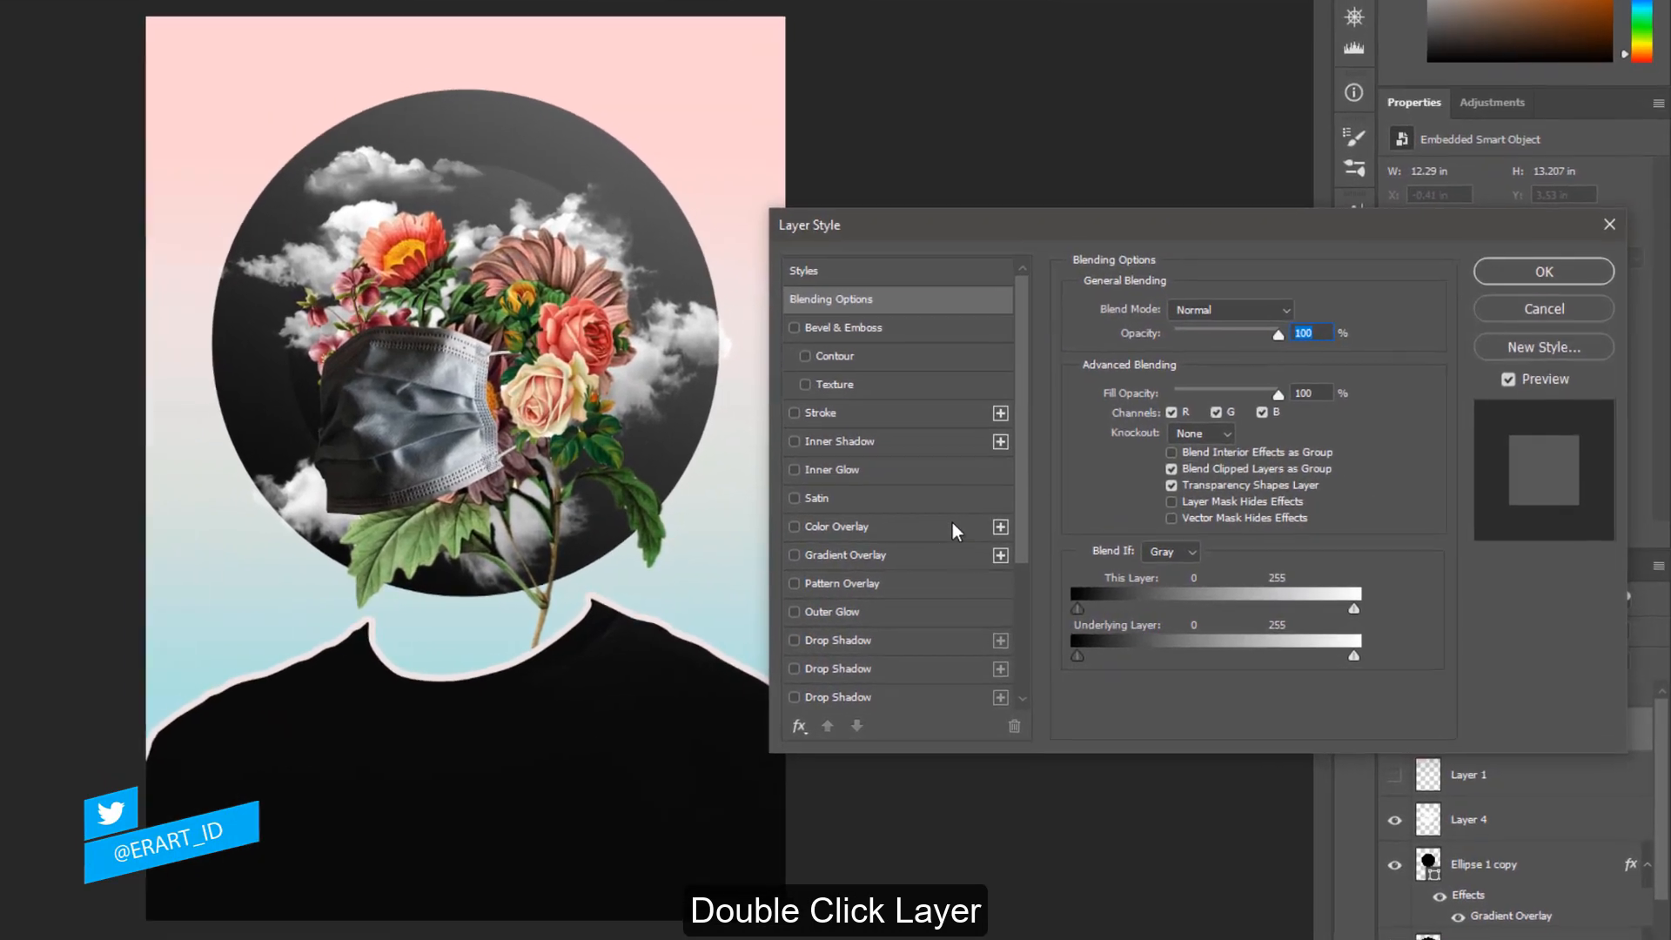
left_click(944, 543)
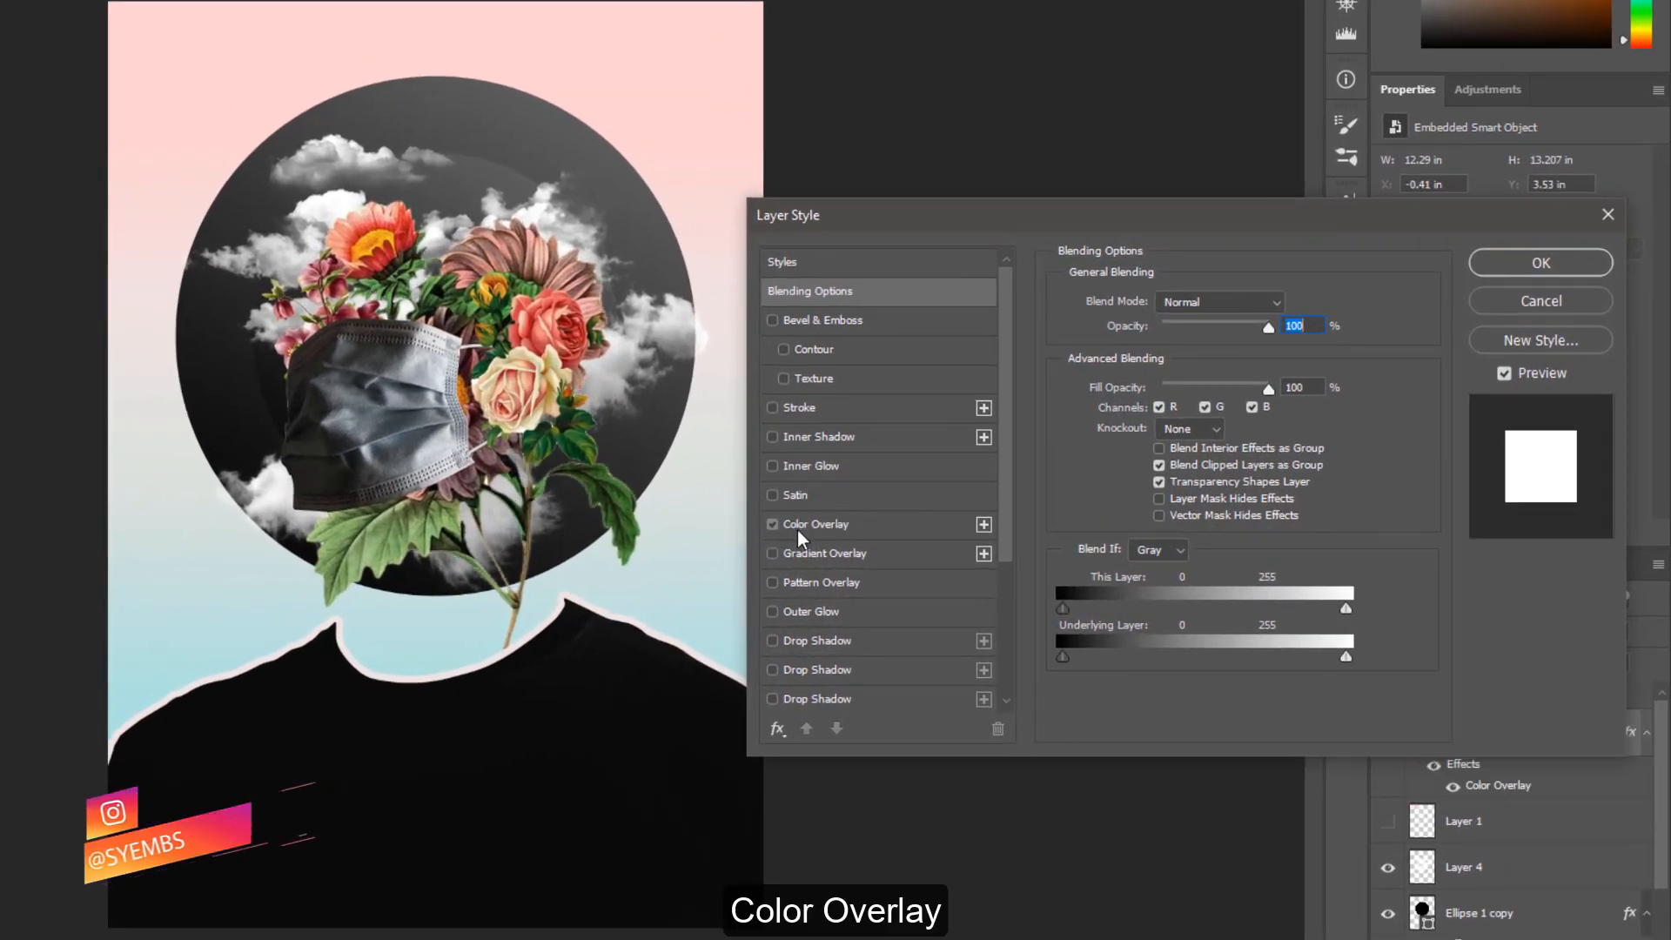
left_click(797, 530)
left_click(1295, 305)
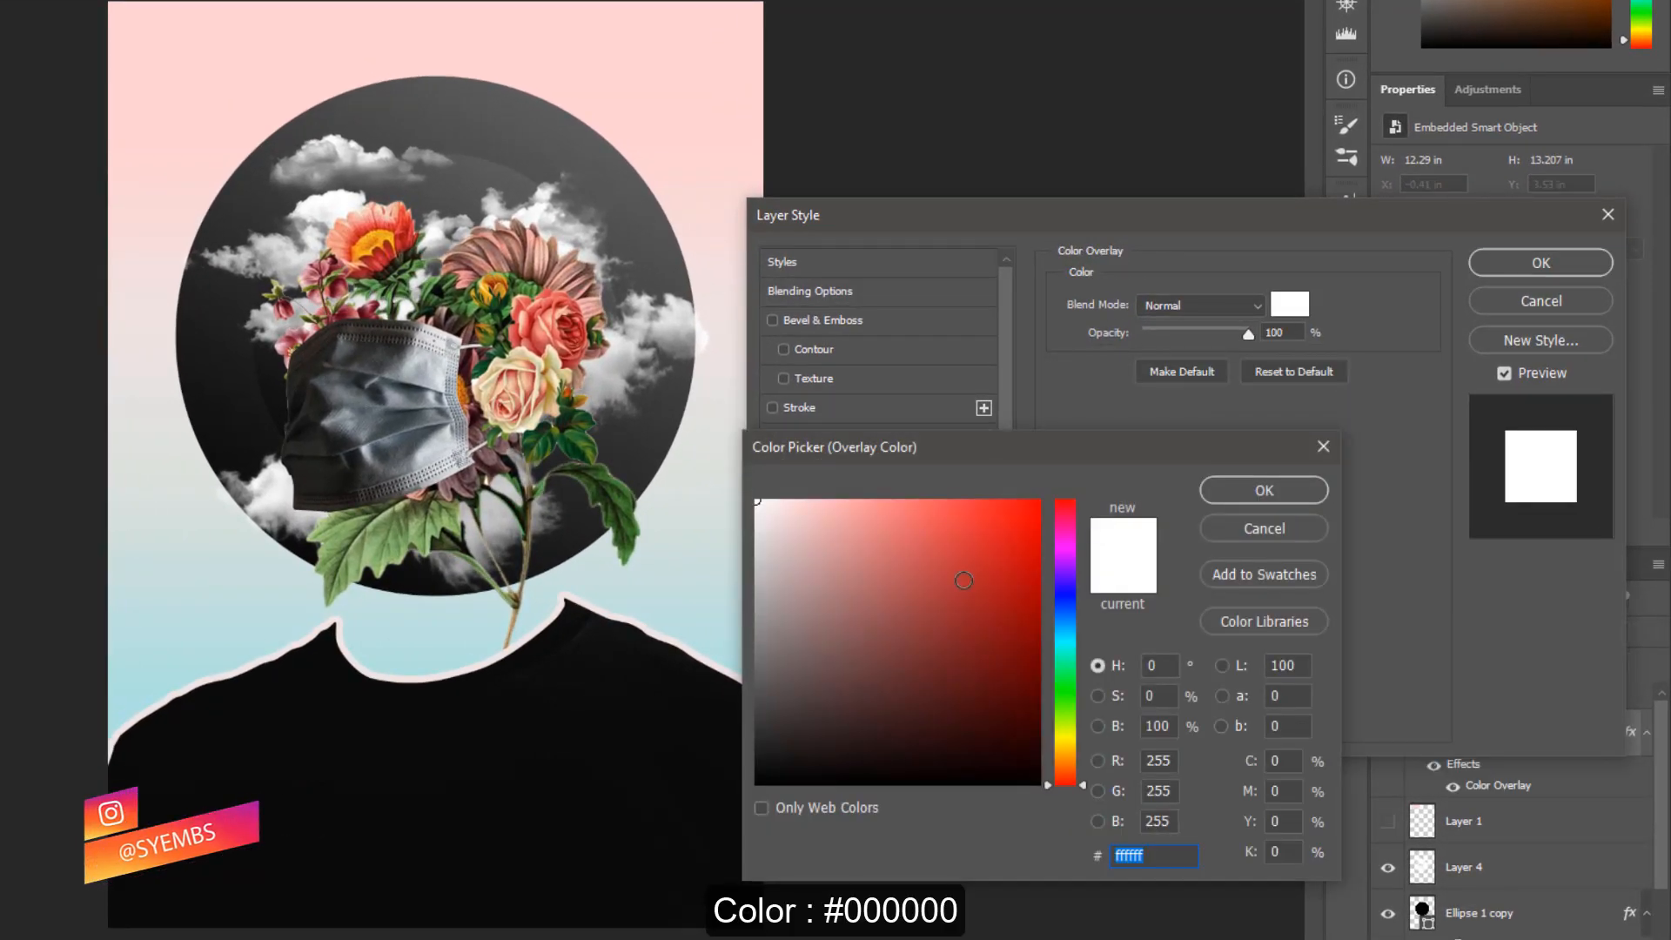
type("000000")
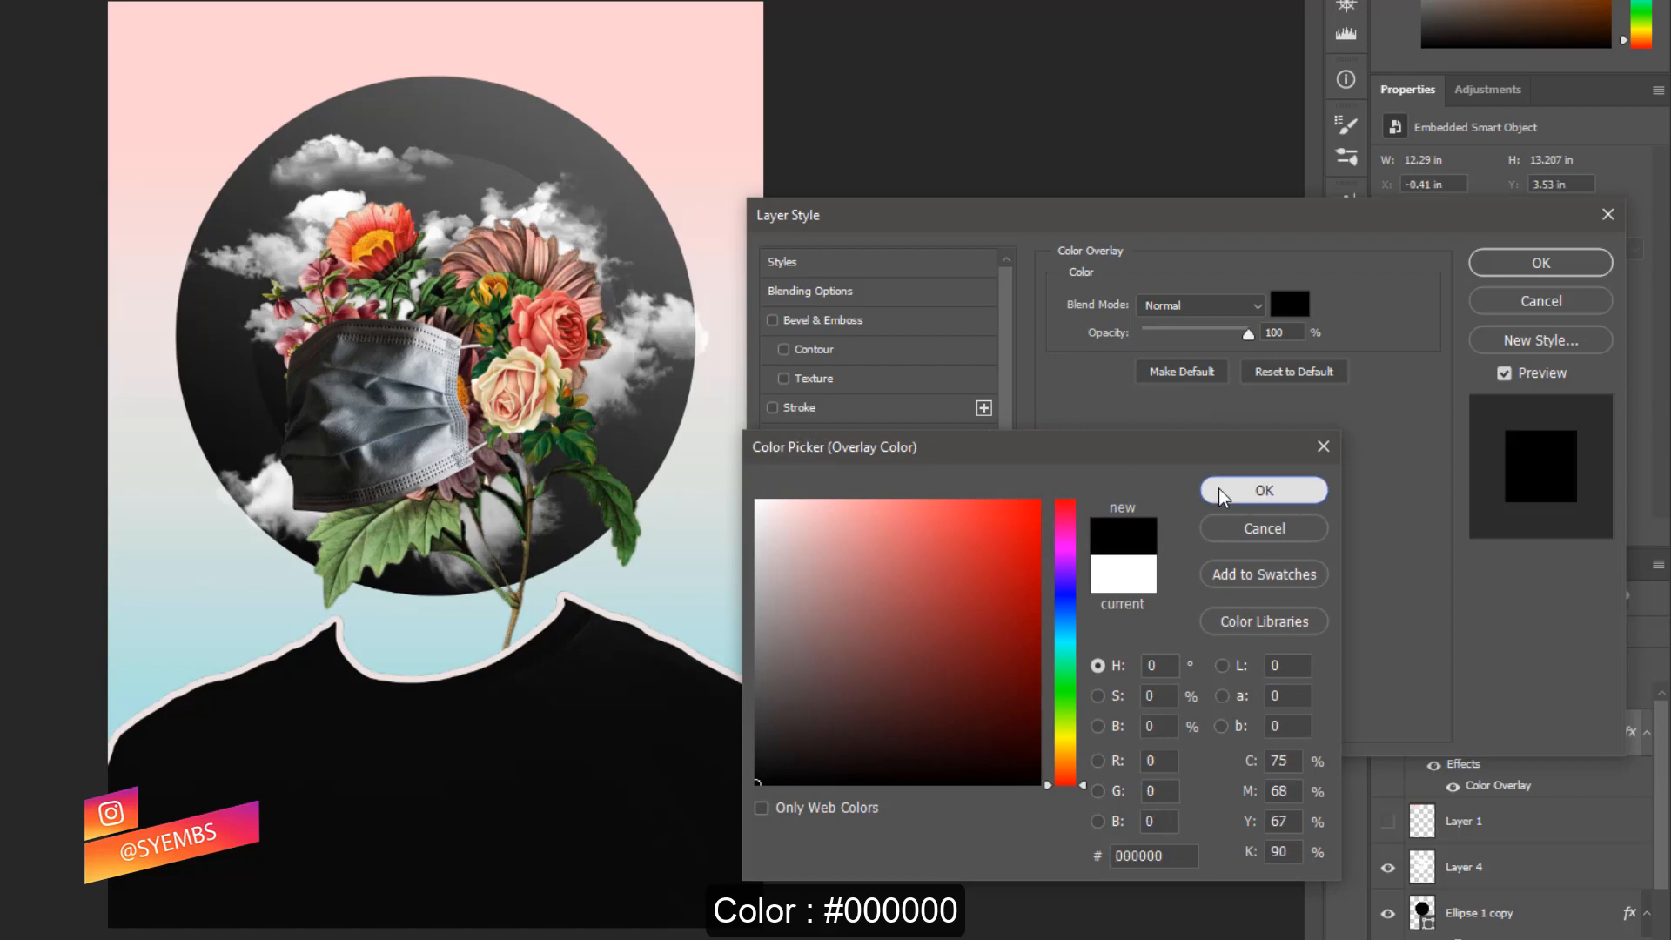
left_click(1218, 489)
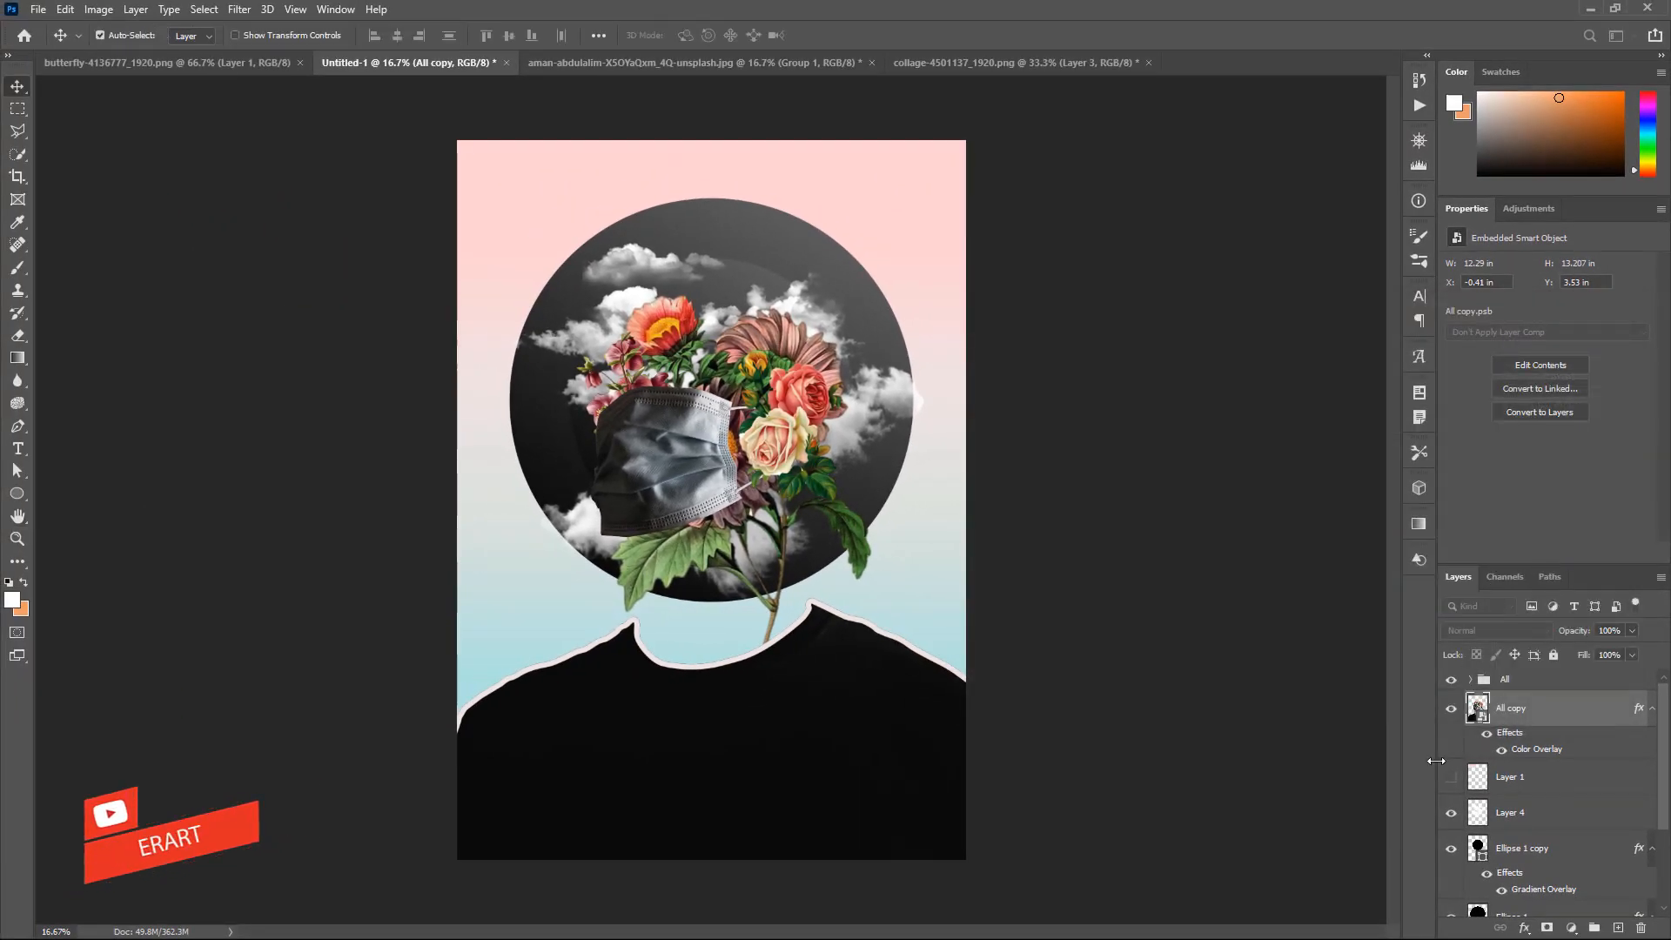
left_click(1452, 812)
left_click(1452, 812)
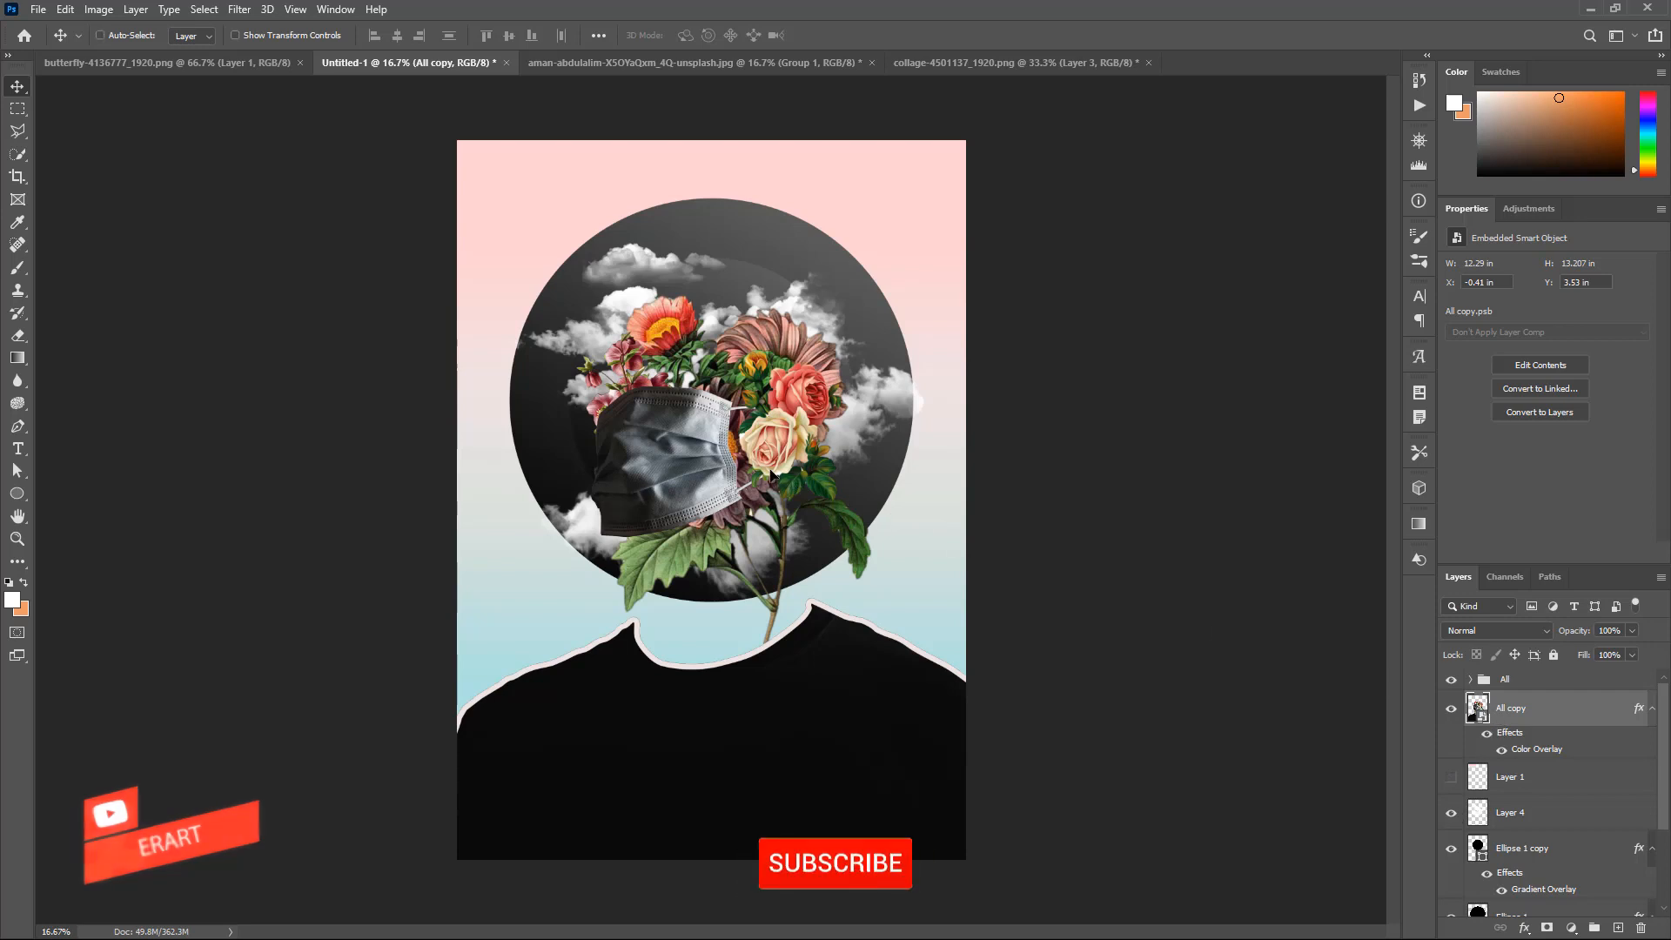
- Offset the black All copy silhouette down and to the left of the figure and set its opacity to 49%
left_click_drag(778, 473, 705, 522)
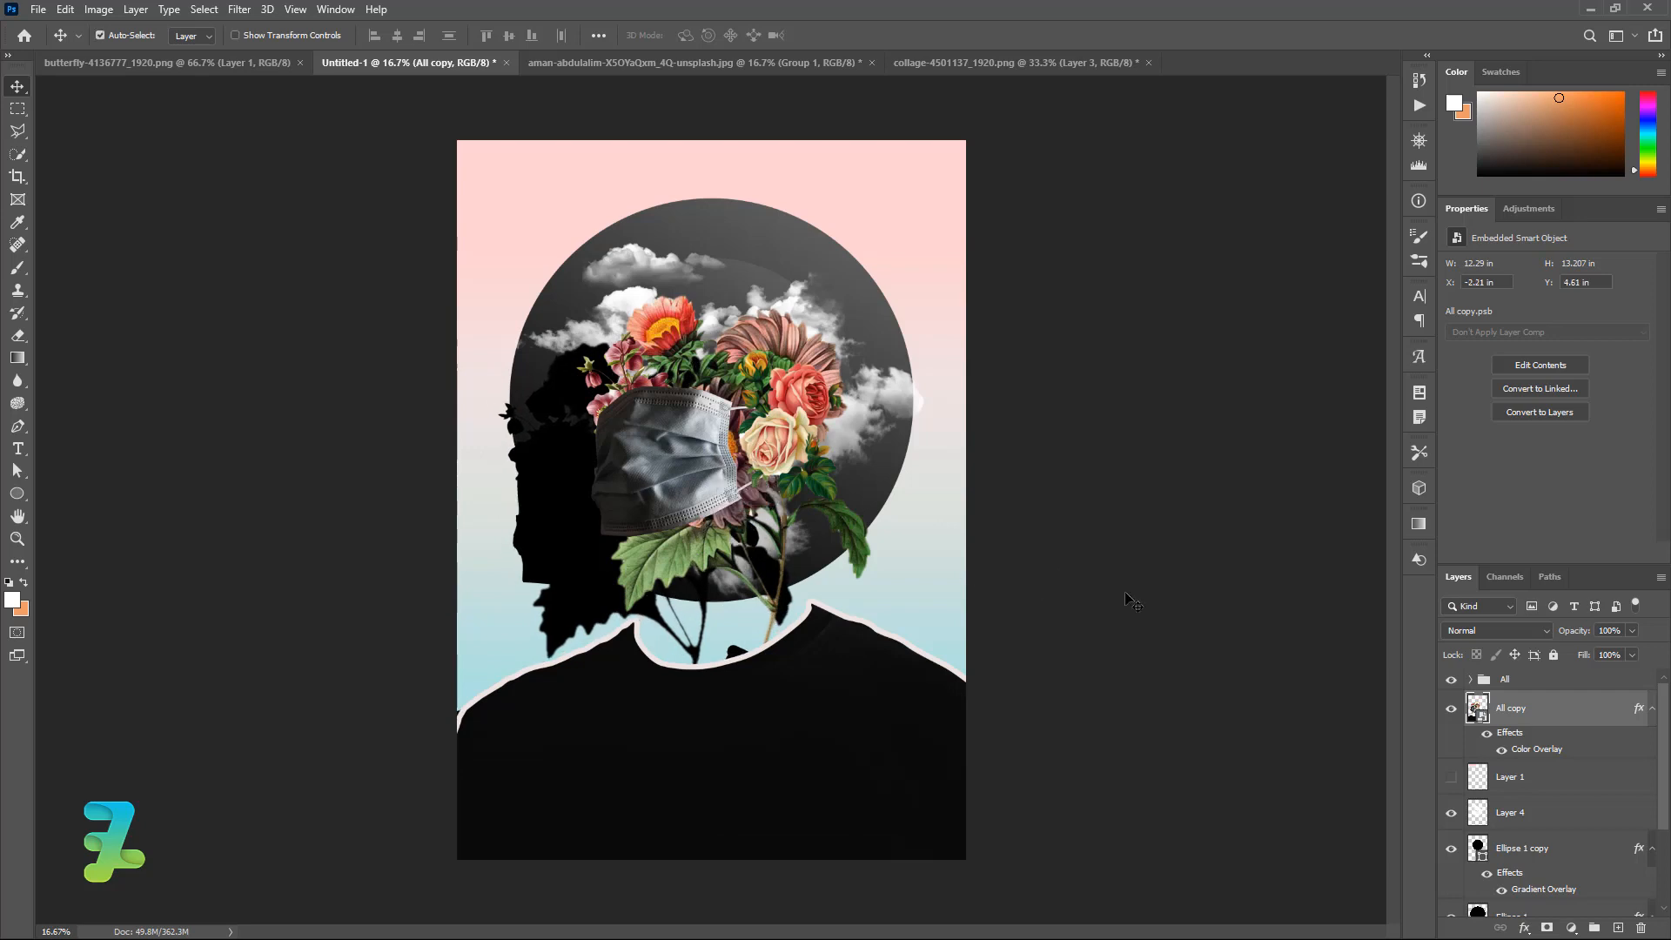
left_click(1630, 635)
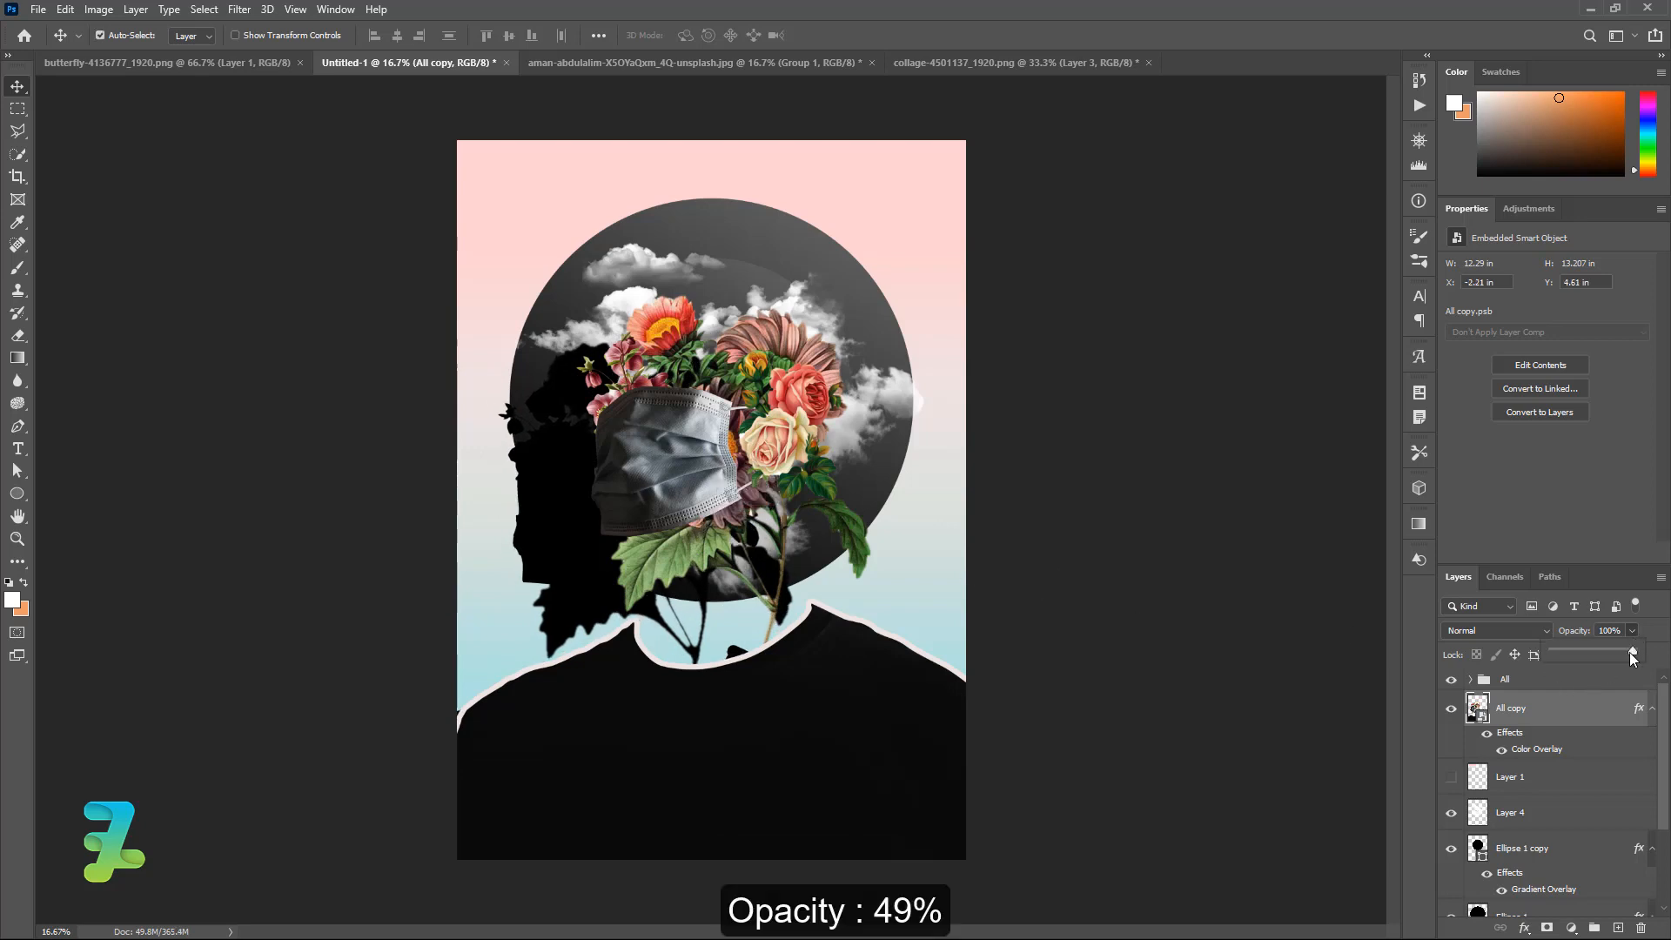
left_click_drag(1631, 652, 1603, 654)
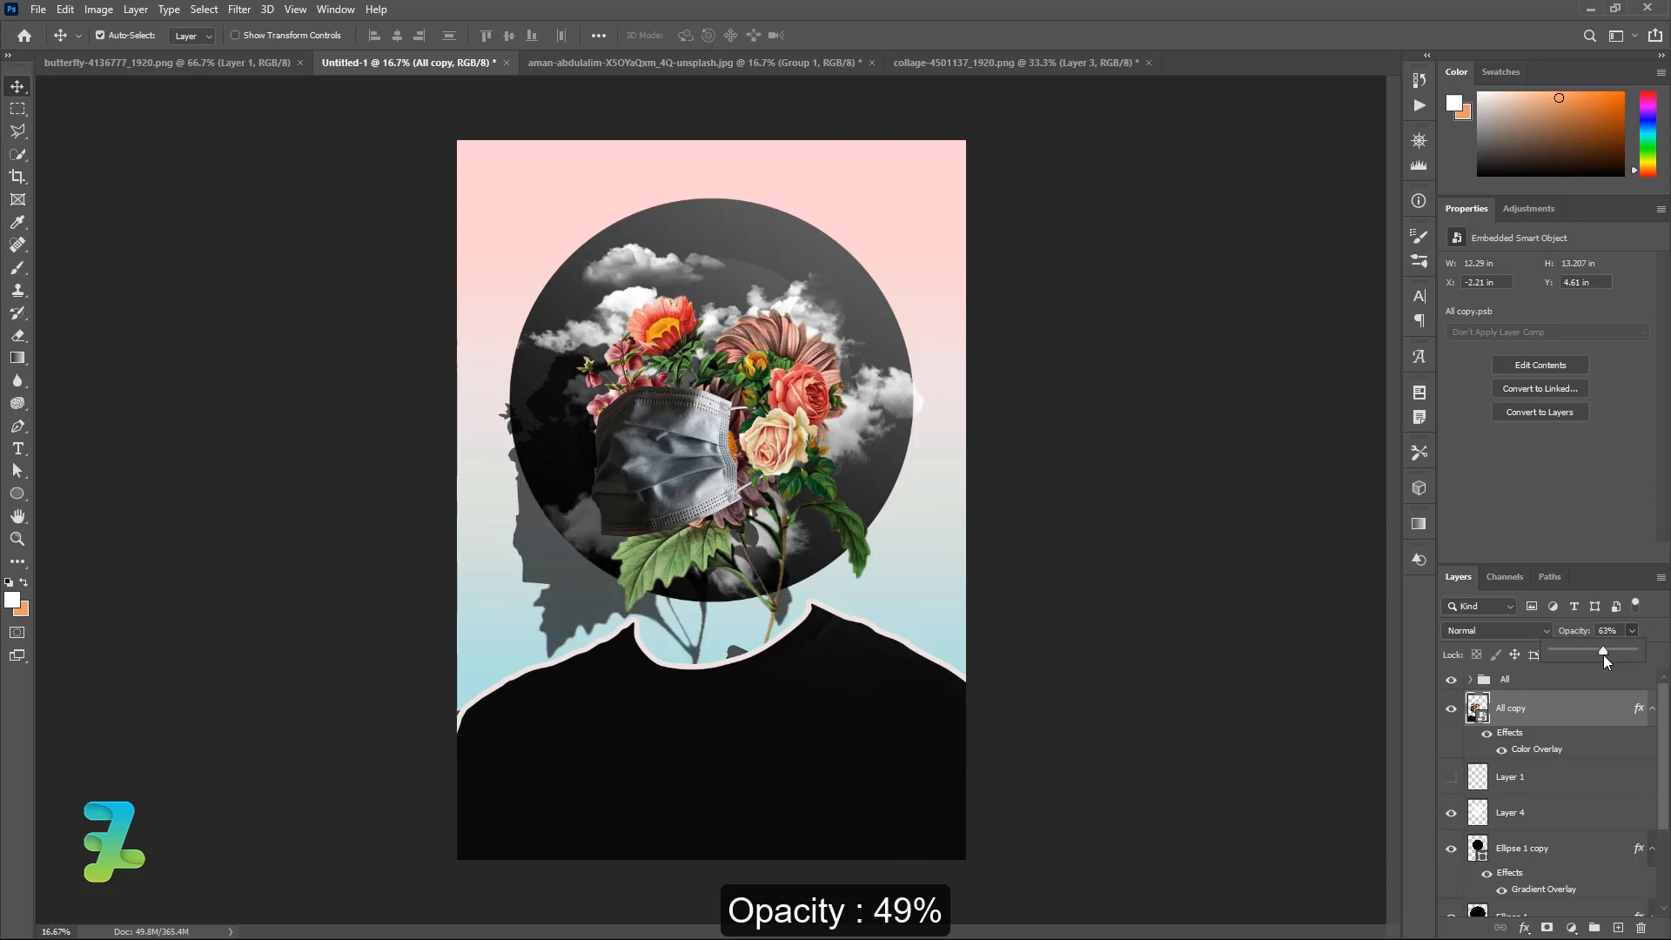
left_click_drag(1583, 655, 1596, 656)
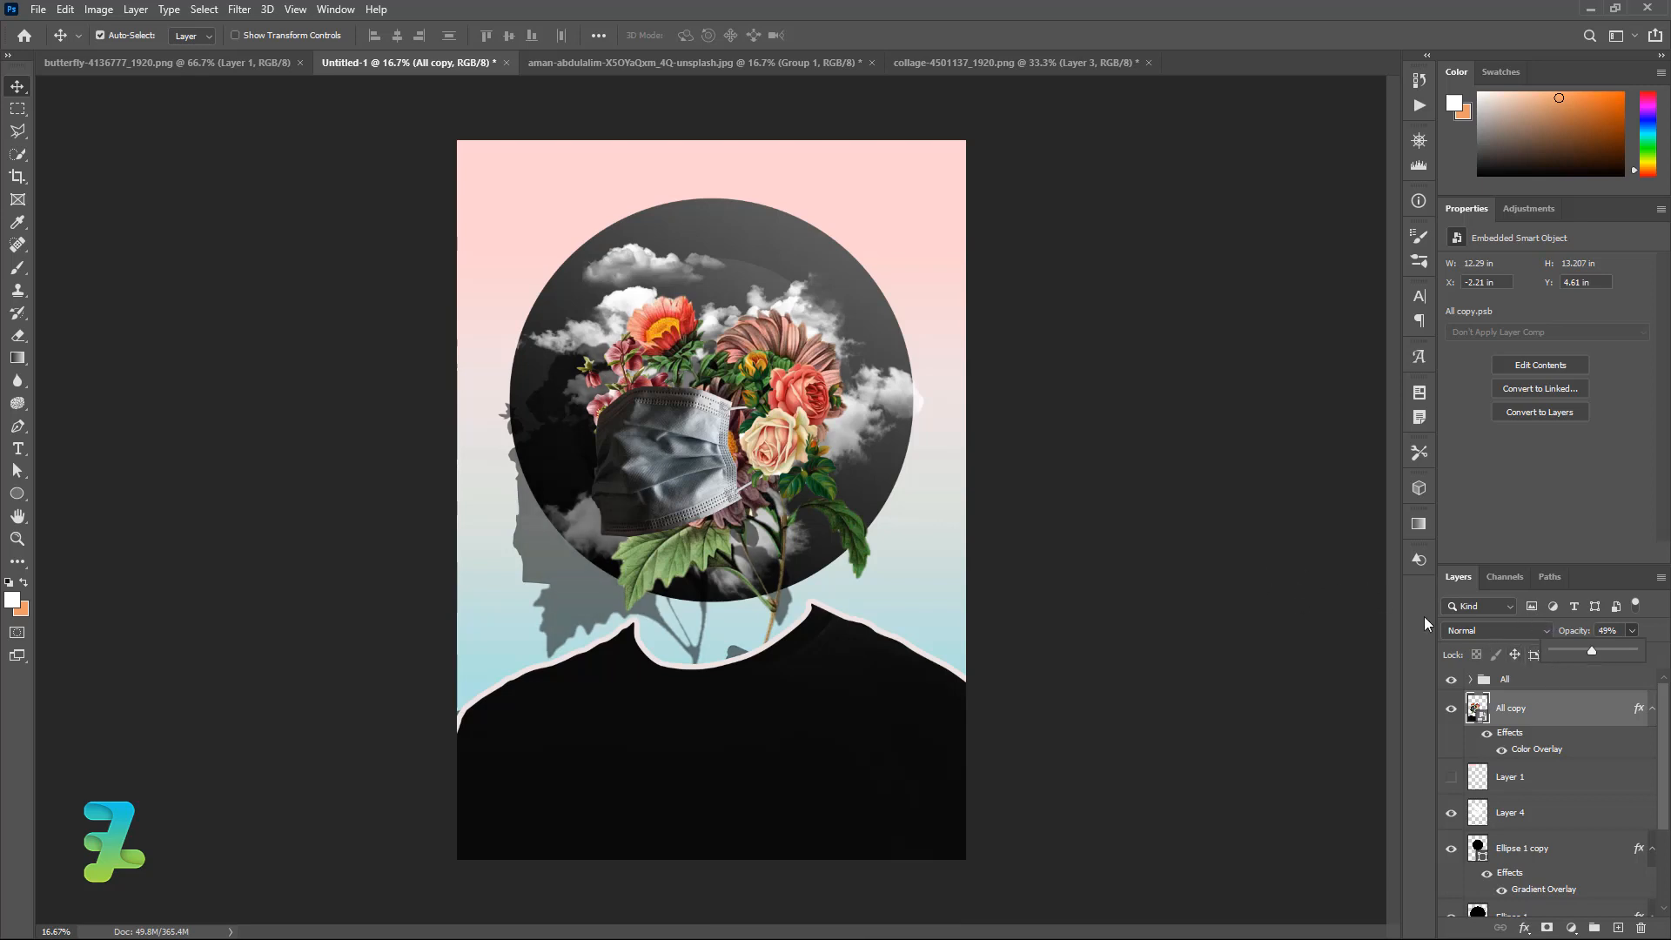
left_click(1667, 748)
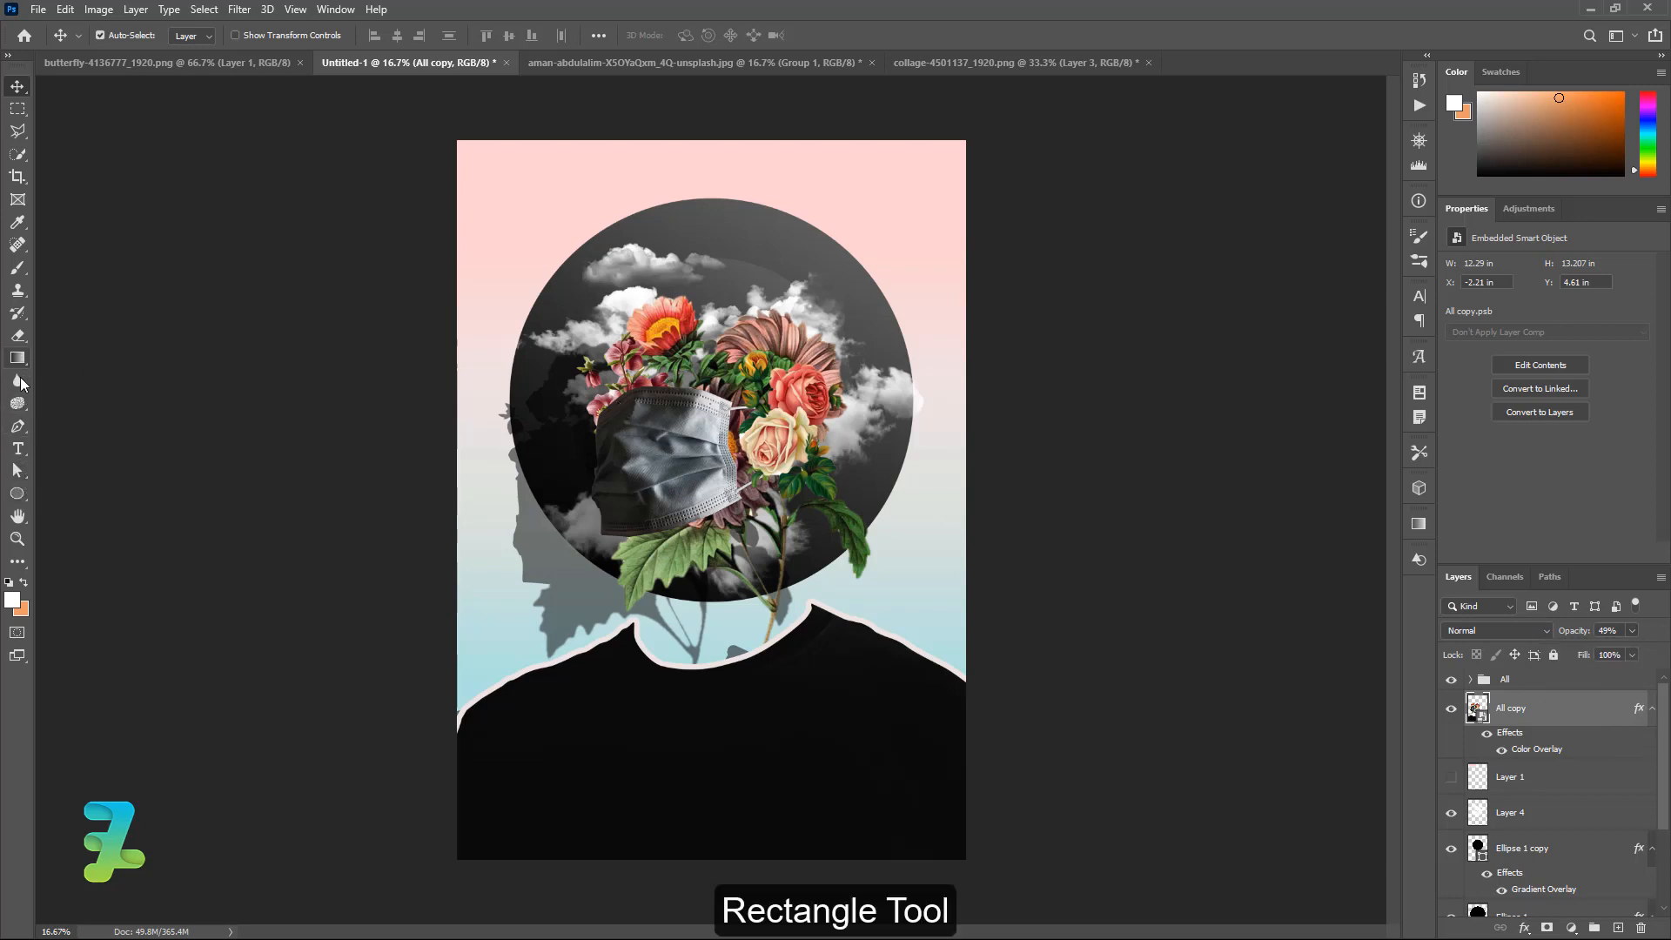
- On a new layer above the All group, draw a full-width white rectangle about 3526 by 330 px along the poster's top edge
left_click(18, 494)
left_click(60, 494)
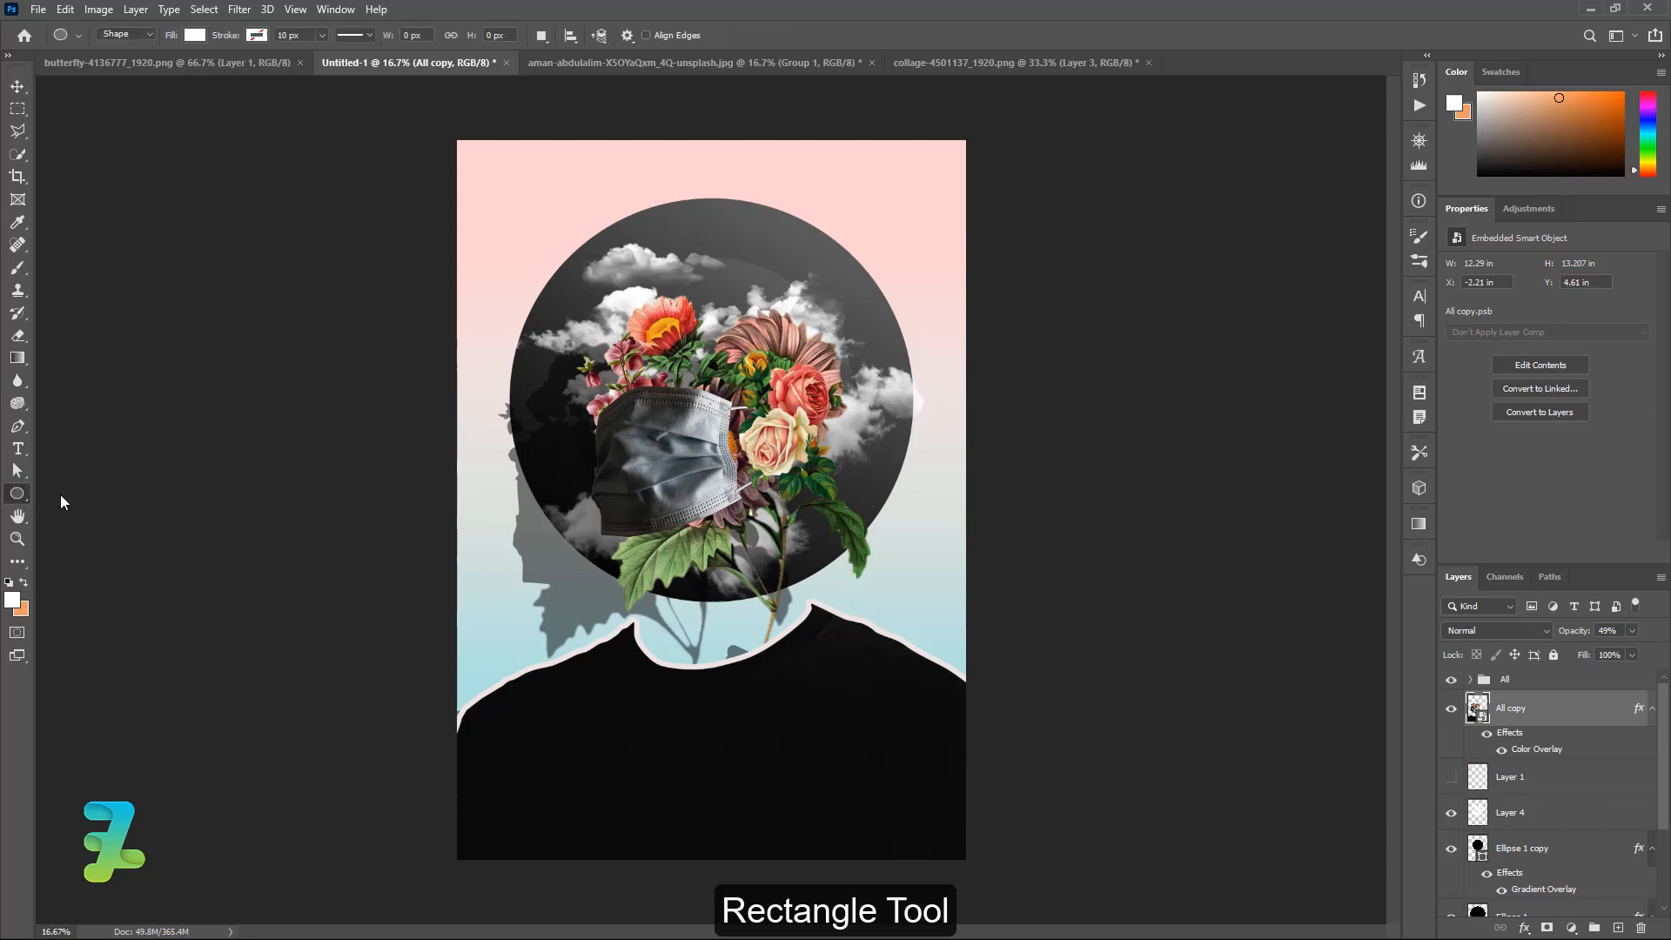
left_click(1558, 679)
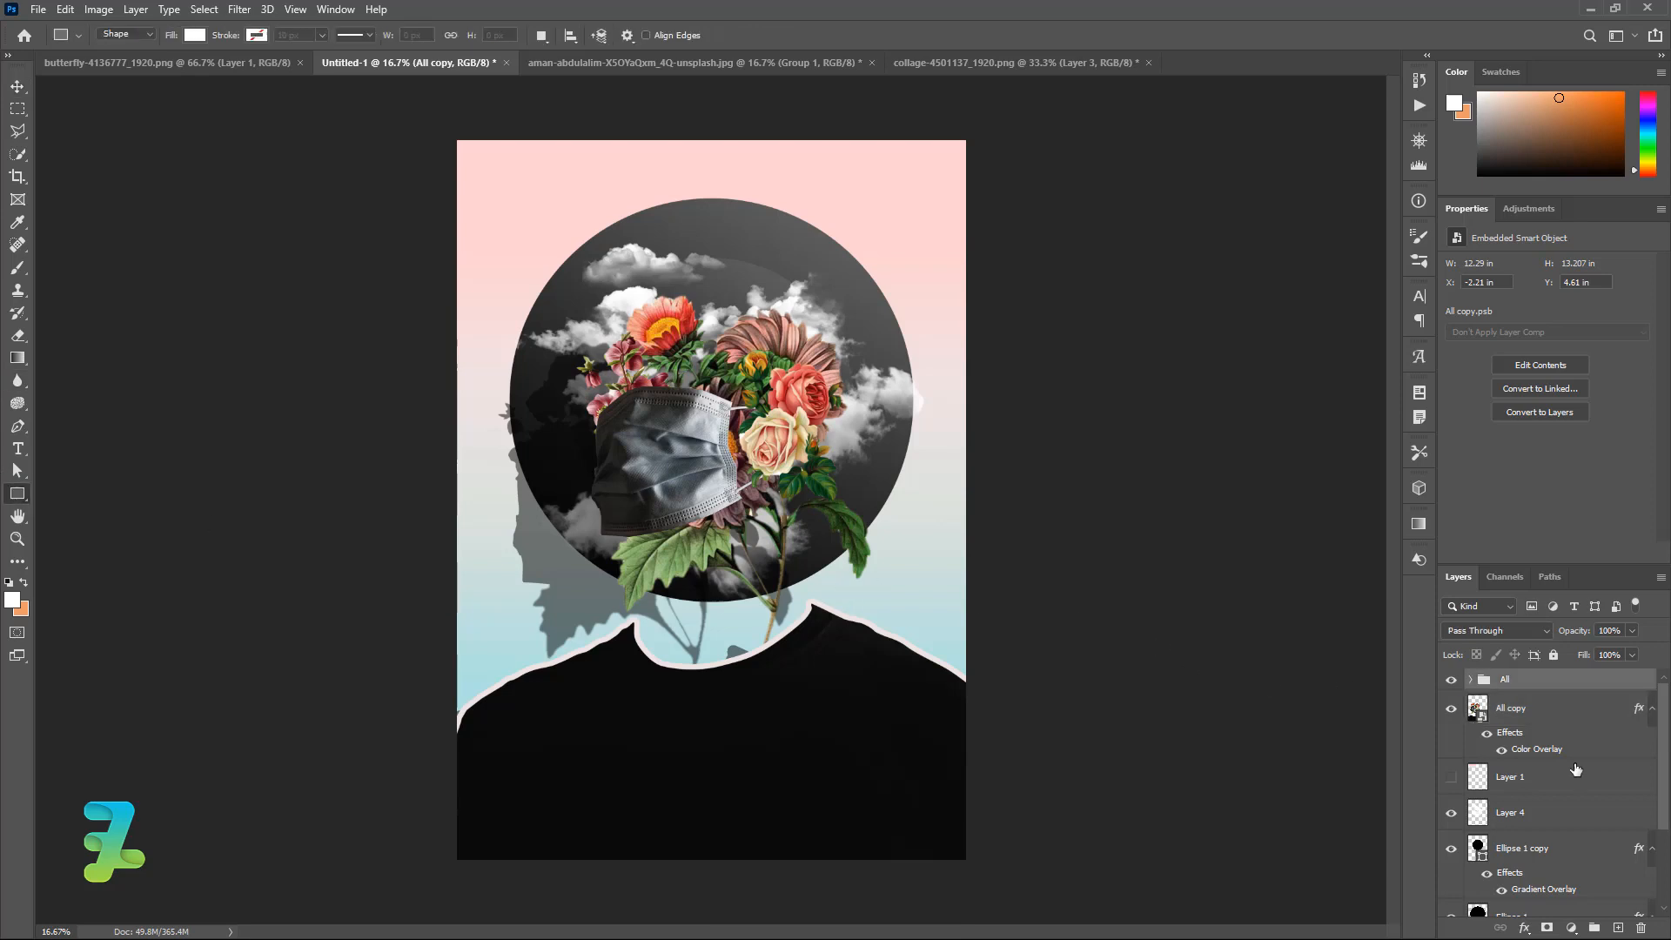
left_click(1617, 927)
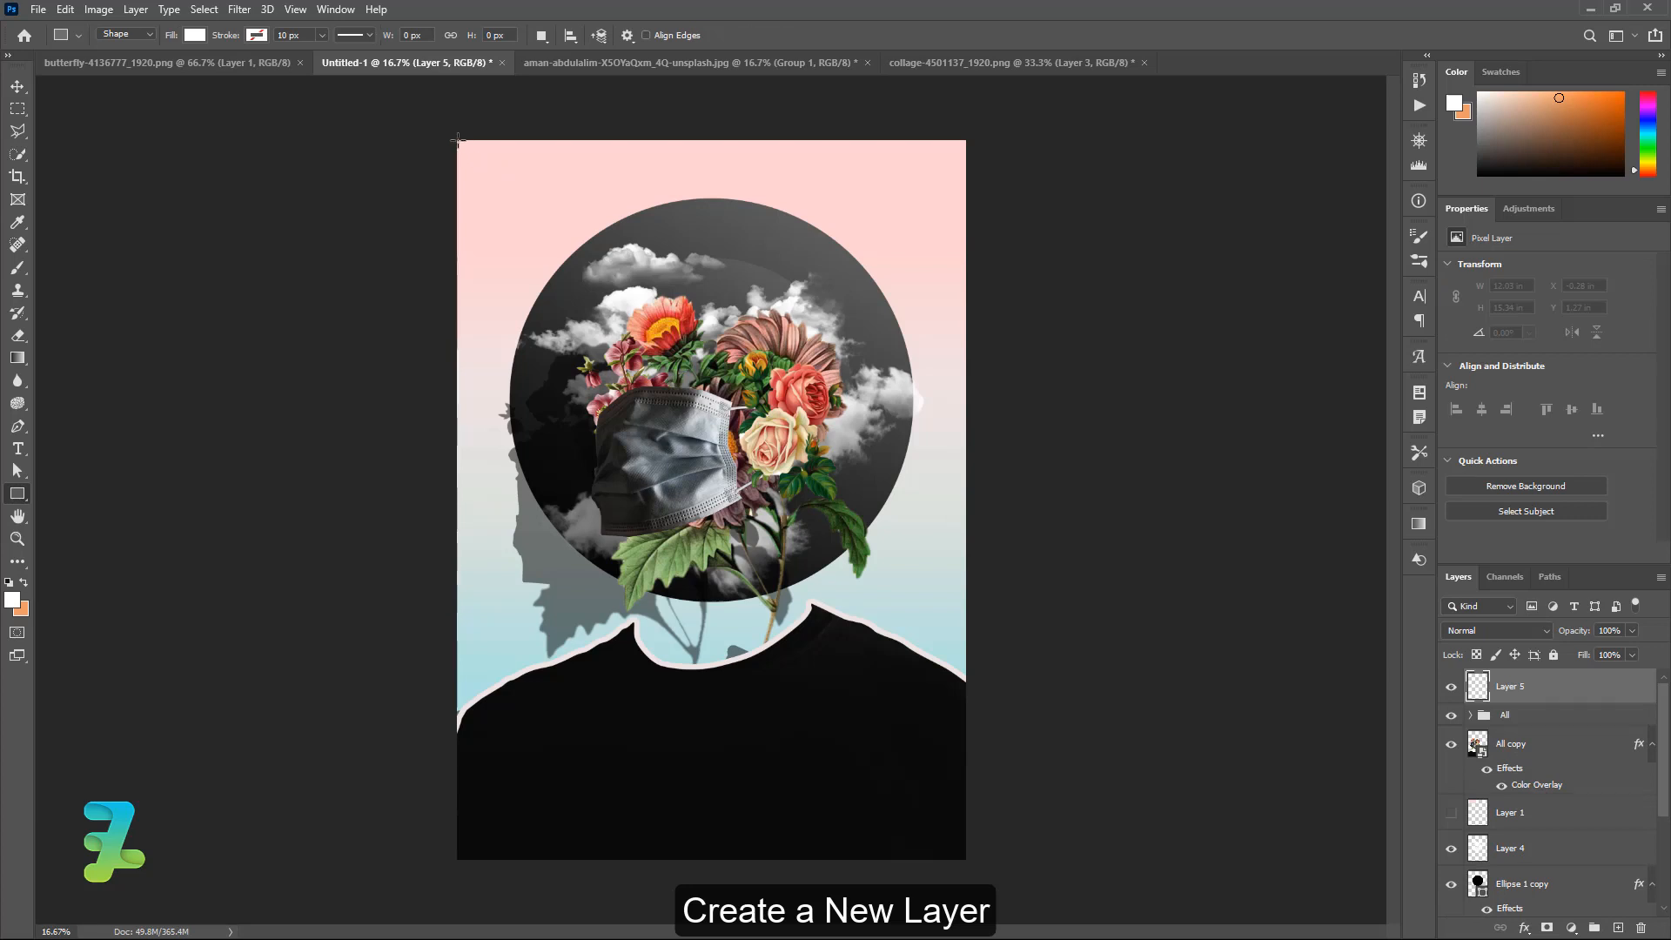
left_click_drag(454, 137, 965, 185)
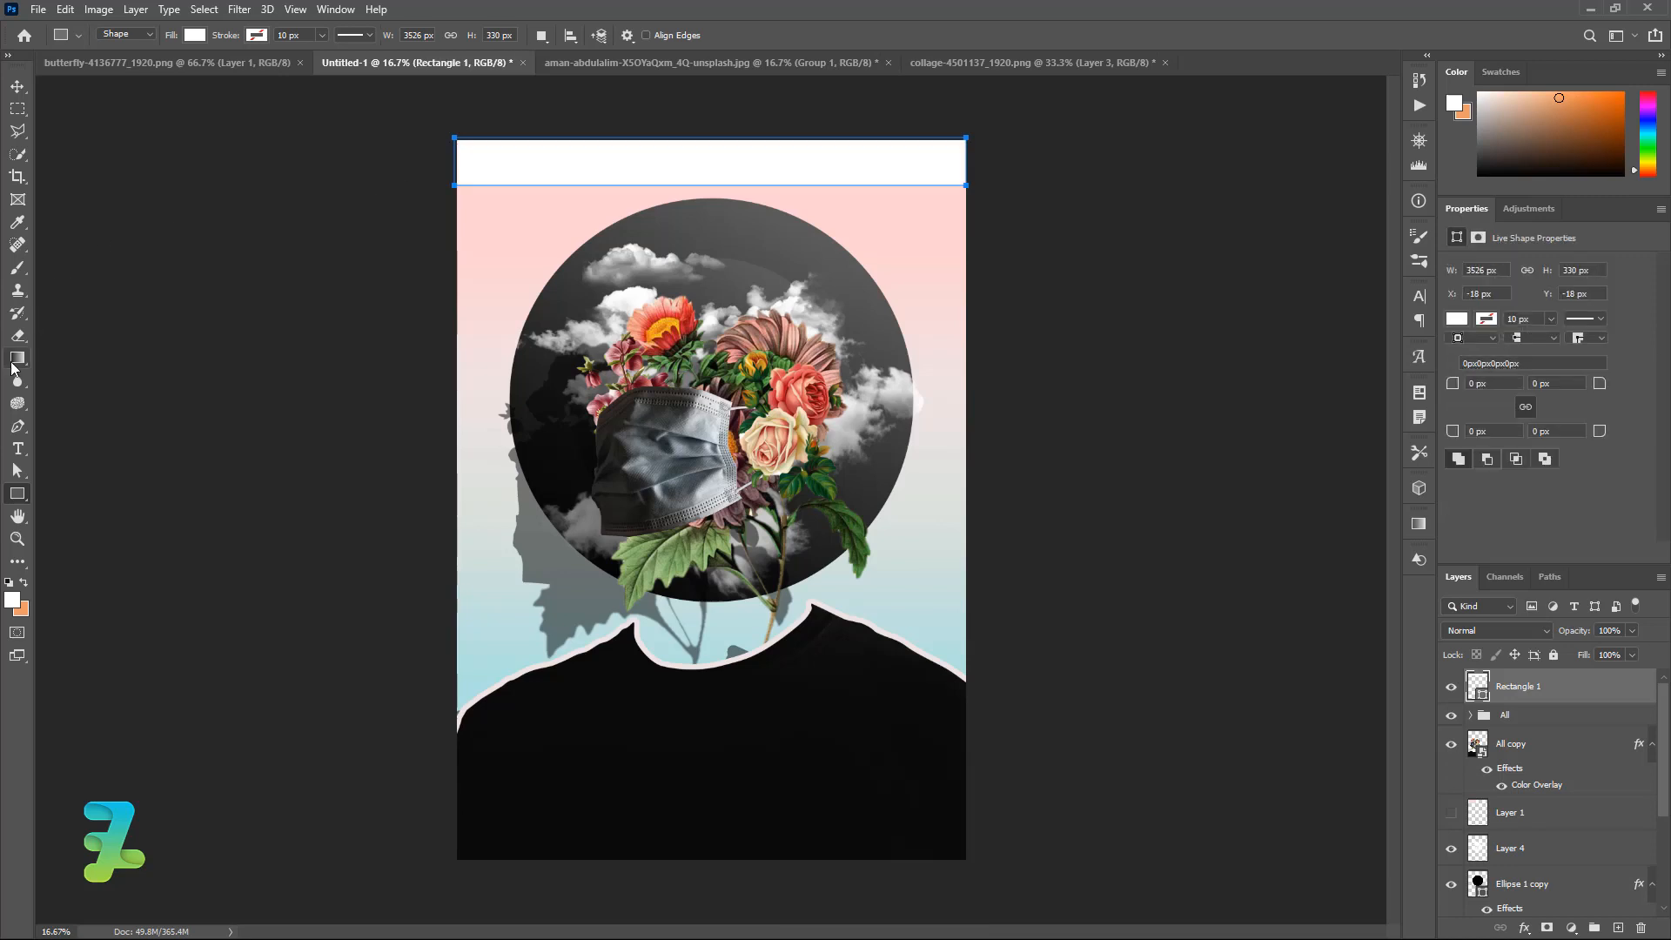
- On a new layer, draw a narrow vertical white rectangle about 73 by 685 px over the dark circle's lower-right edge
left_click_drag(12, 367, 59, 368)
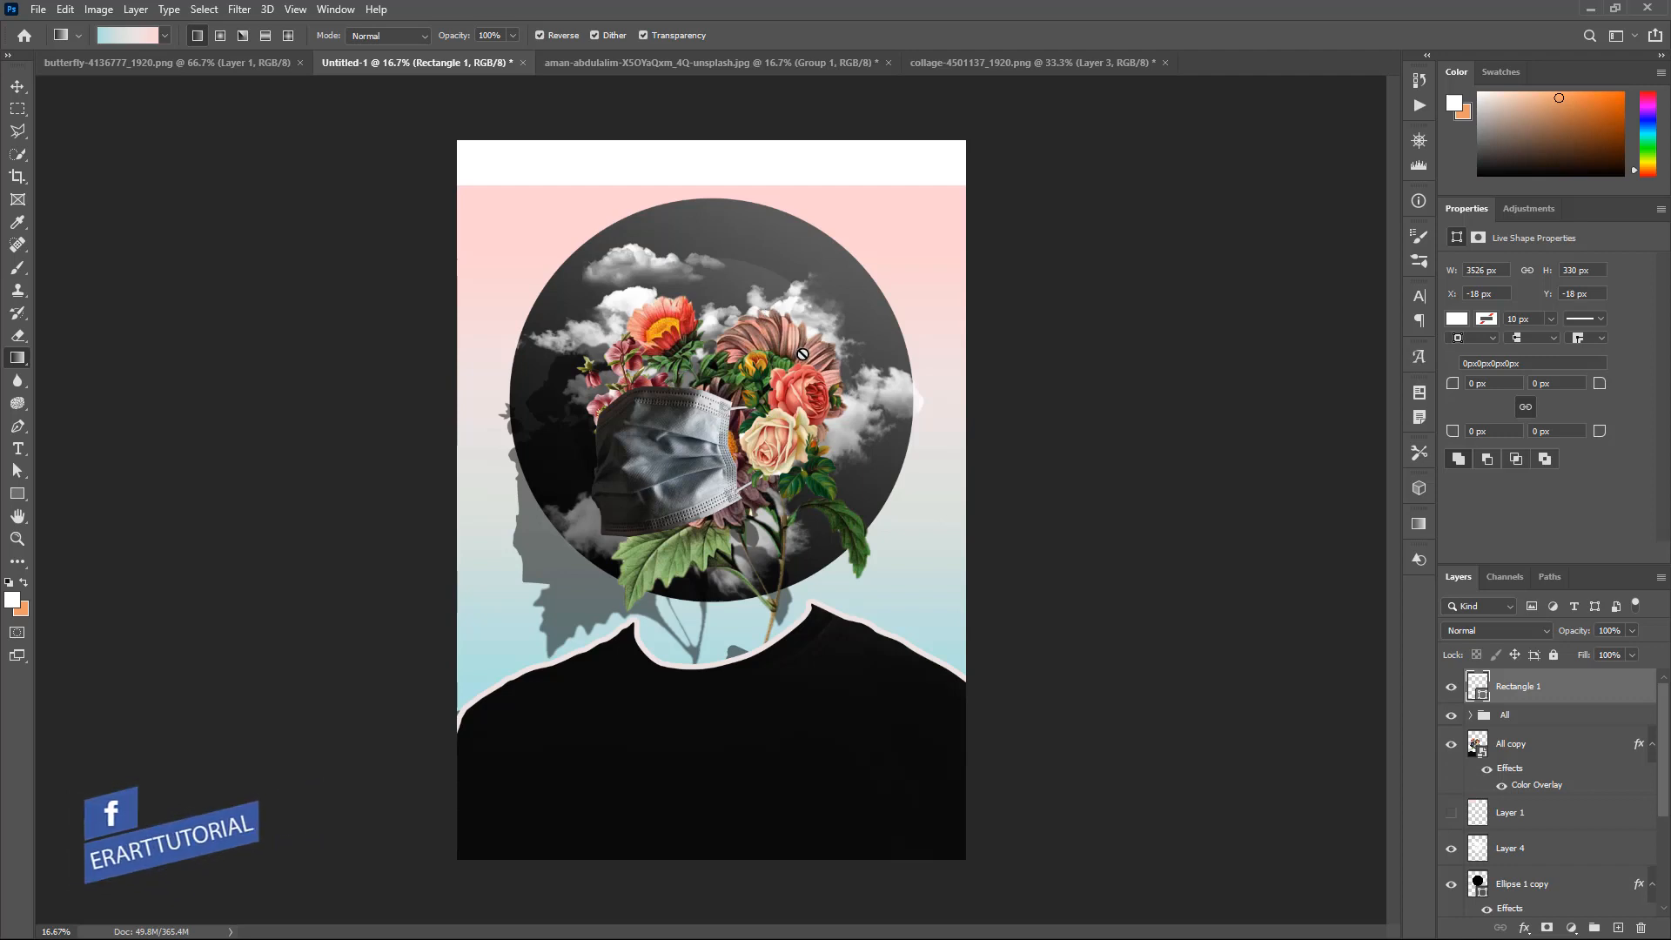
key("u")
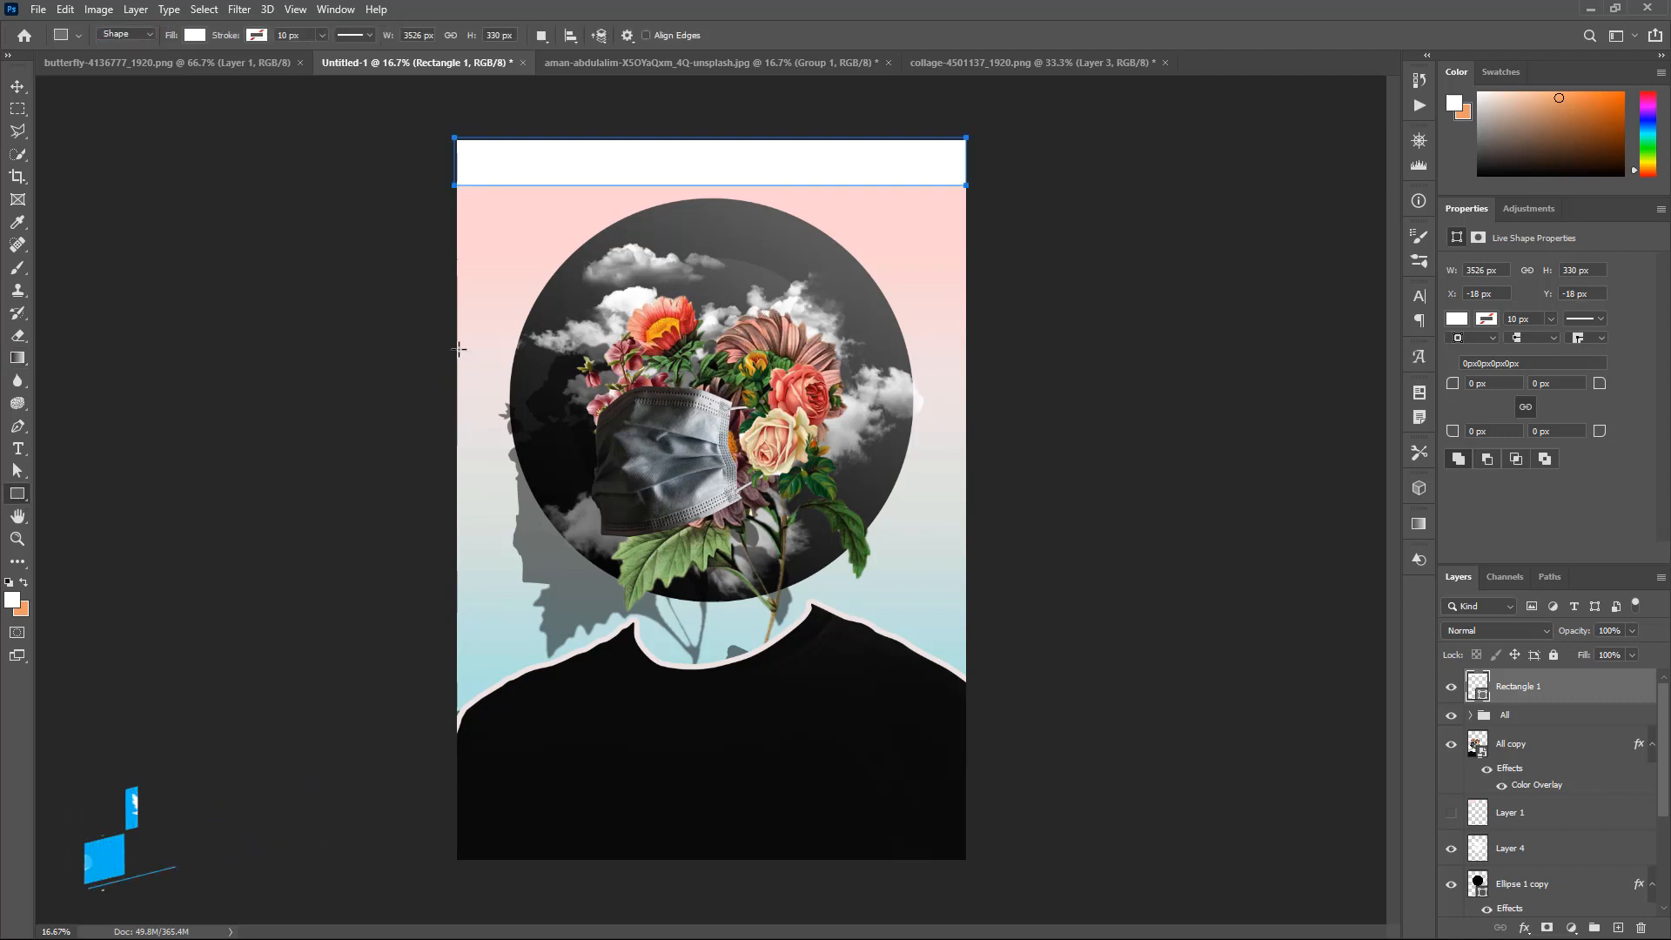
left_click(1618, 928)
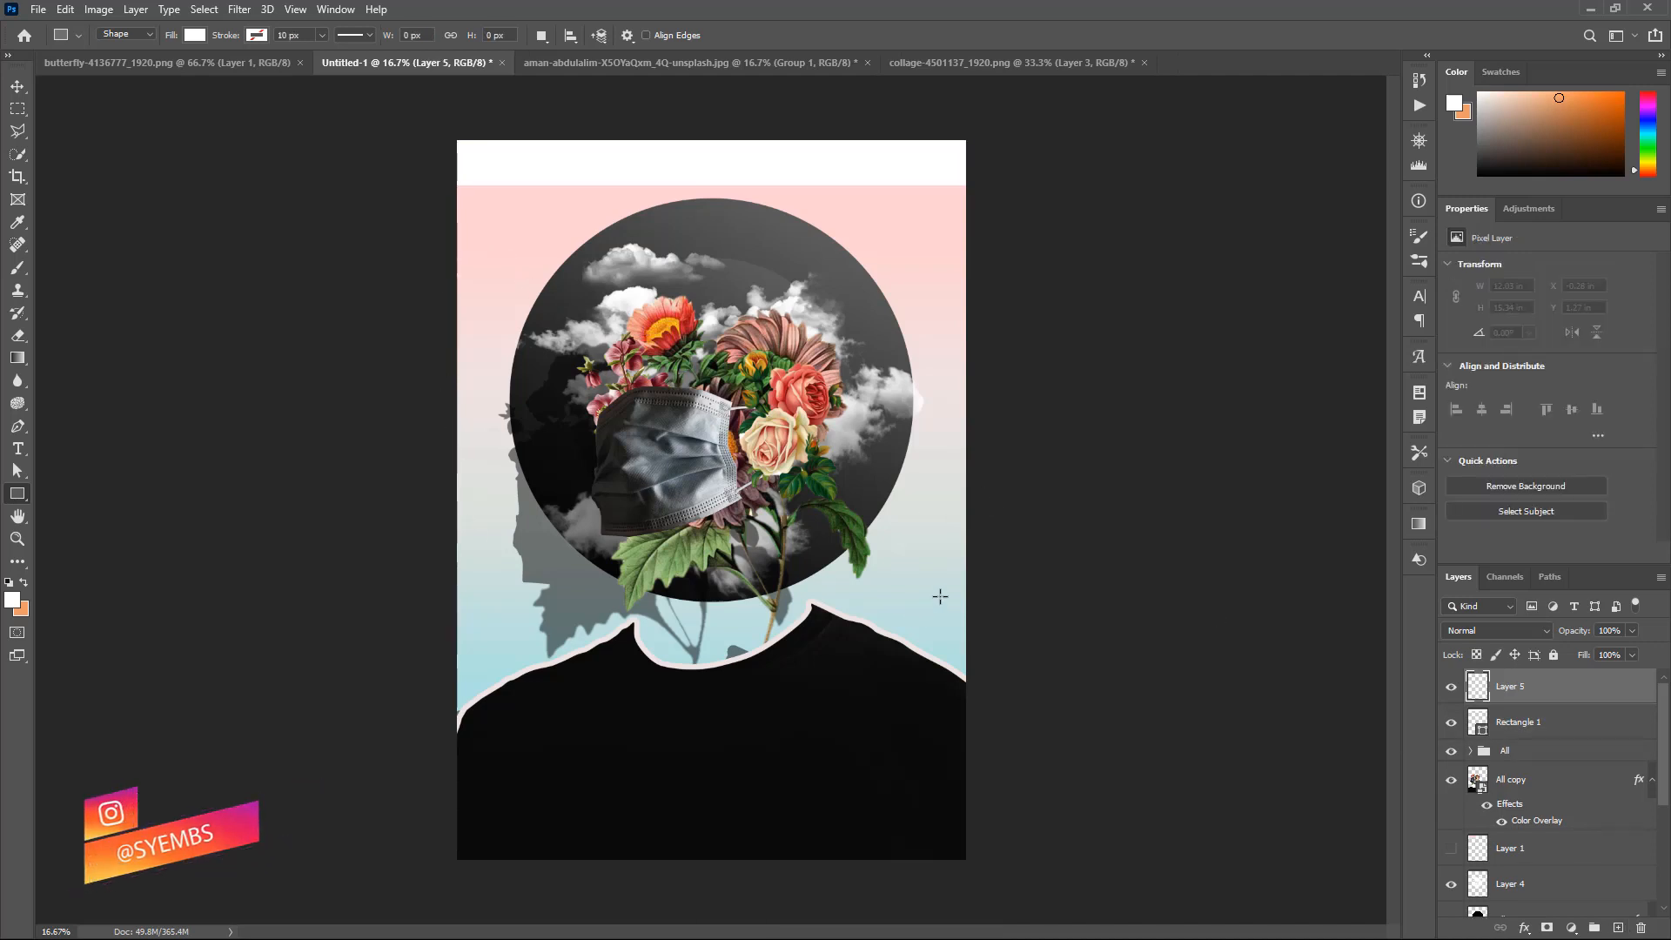
left_click_drag(879, 464, 887, 561)
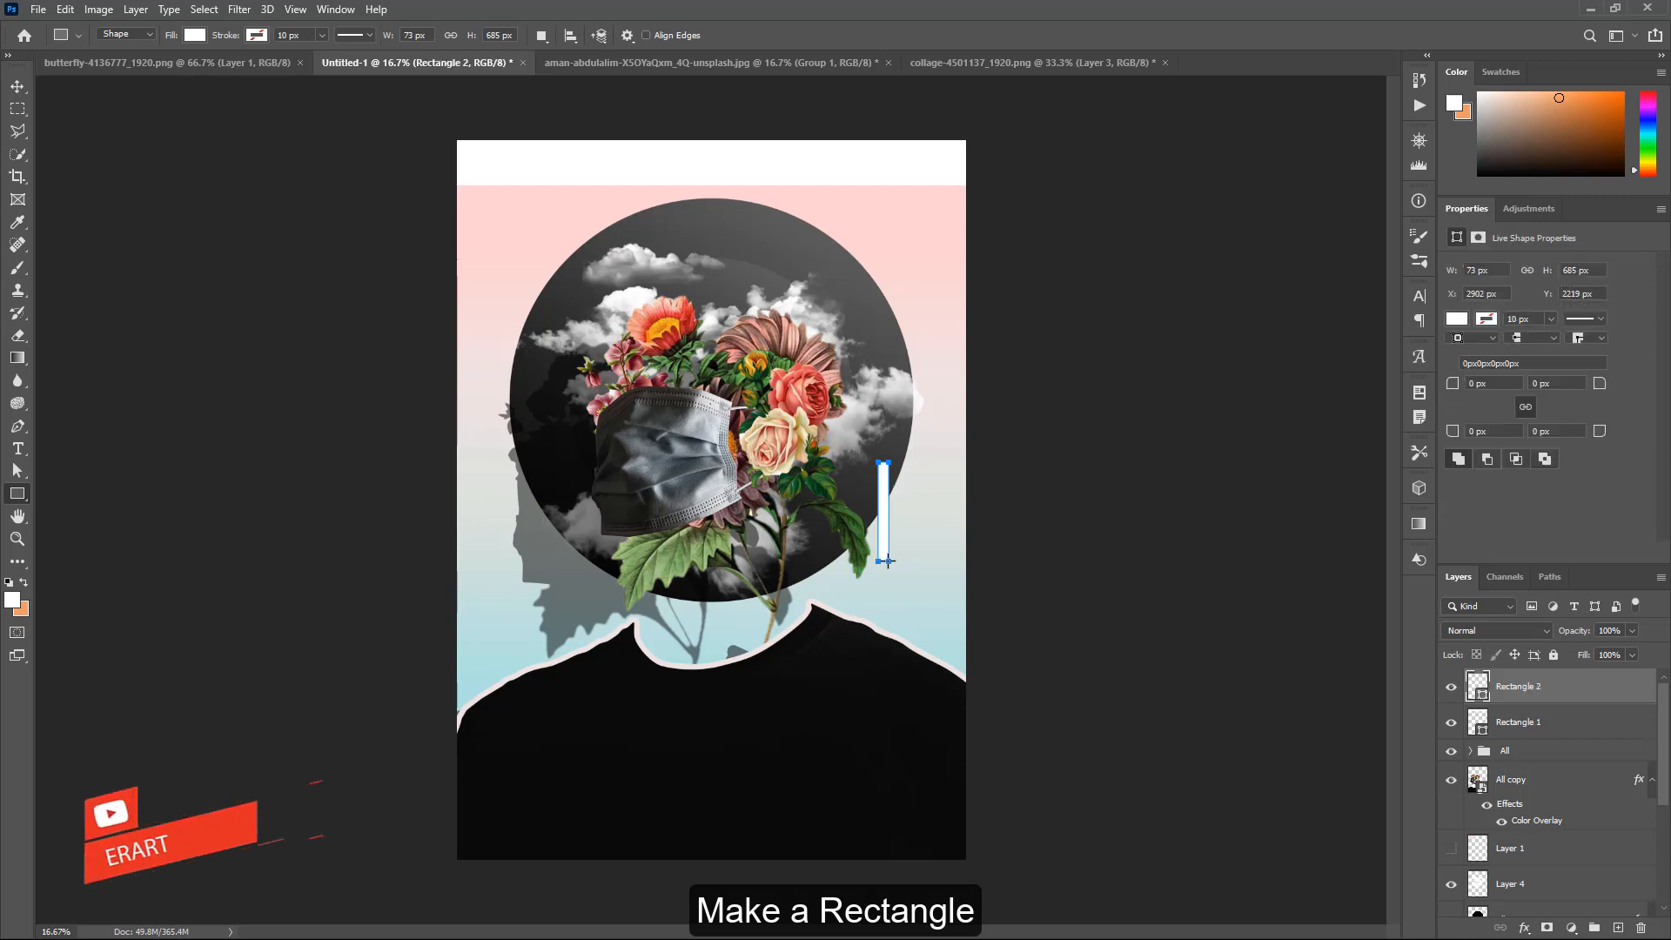
- On a new layer, load the Rectangle 2 outline as a selection, fill it with the pastel pink-to-blue gradient and deselect
left_click(25, 90)
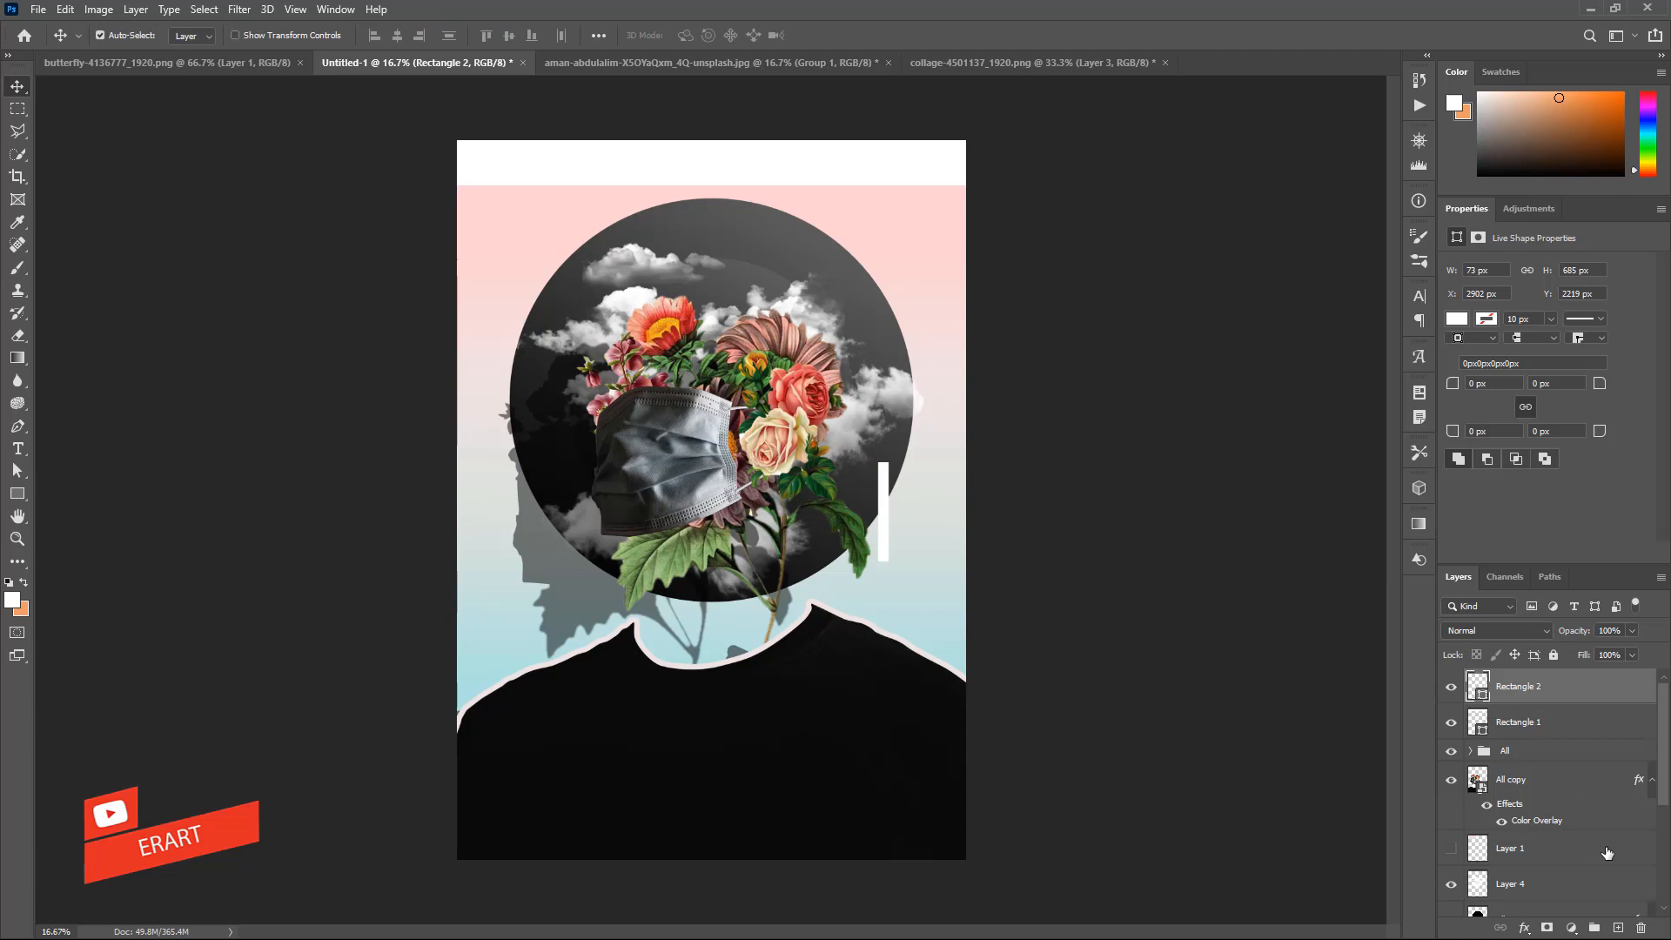
left_click(1618, 928)
left_click(1479, 719, "ctrl")
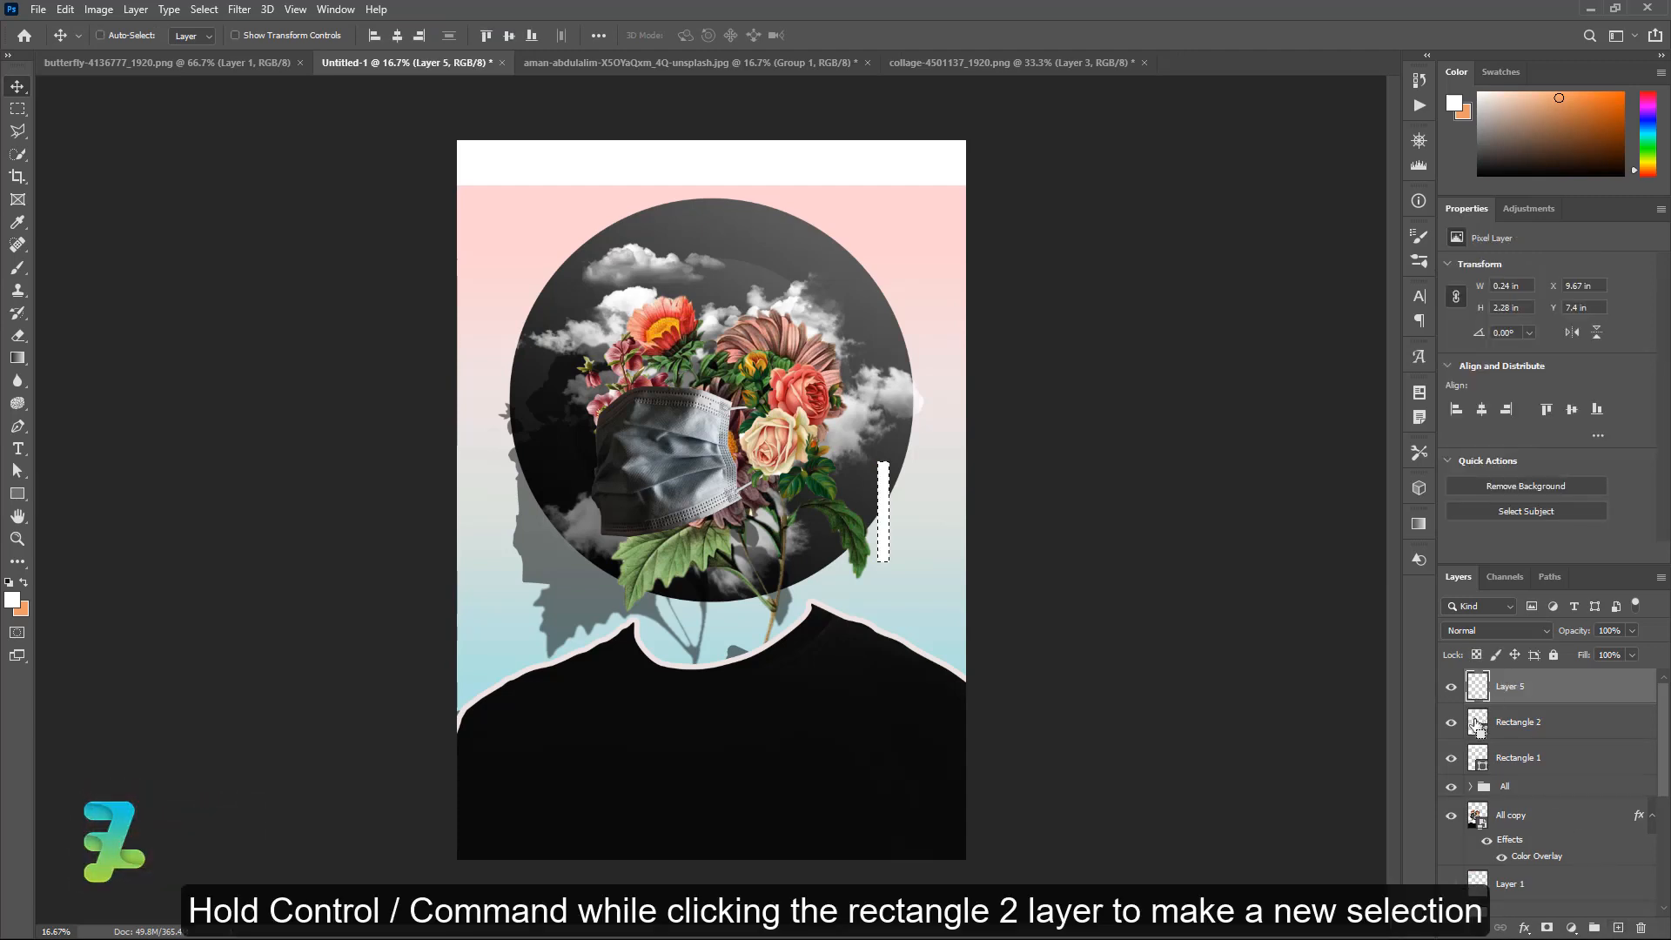
left_click(17, 358)
left_click(82, 360)
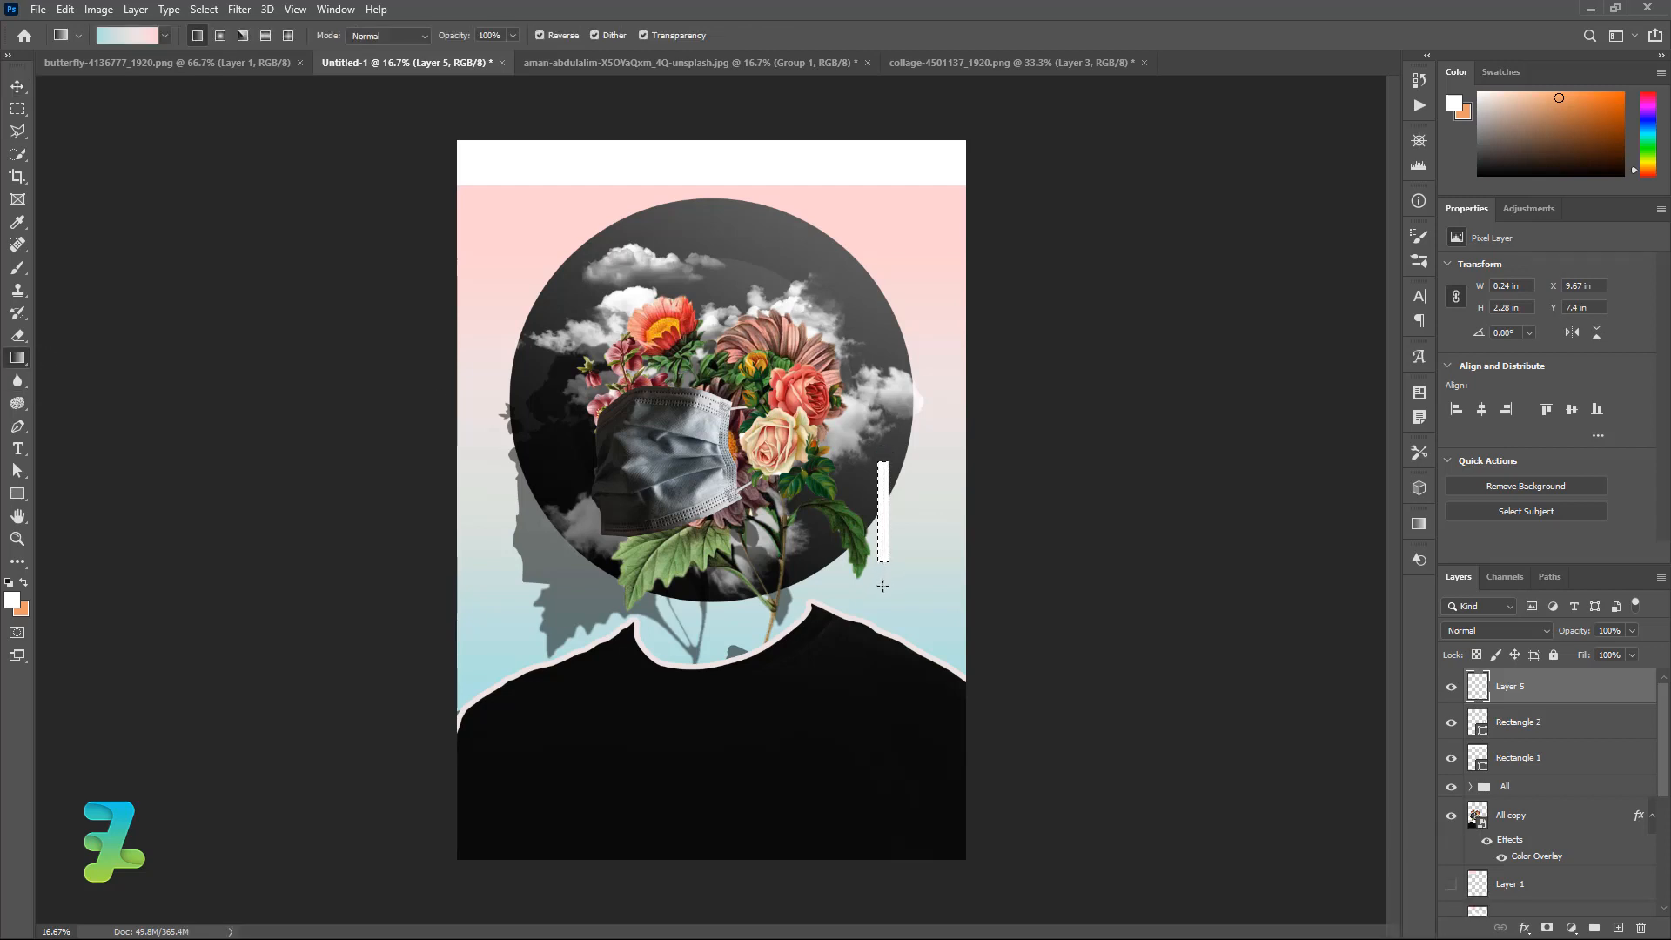
key("ctrl+d")
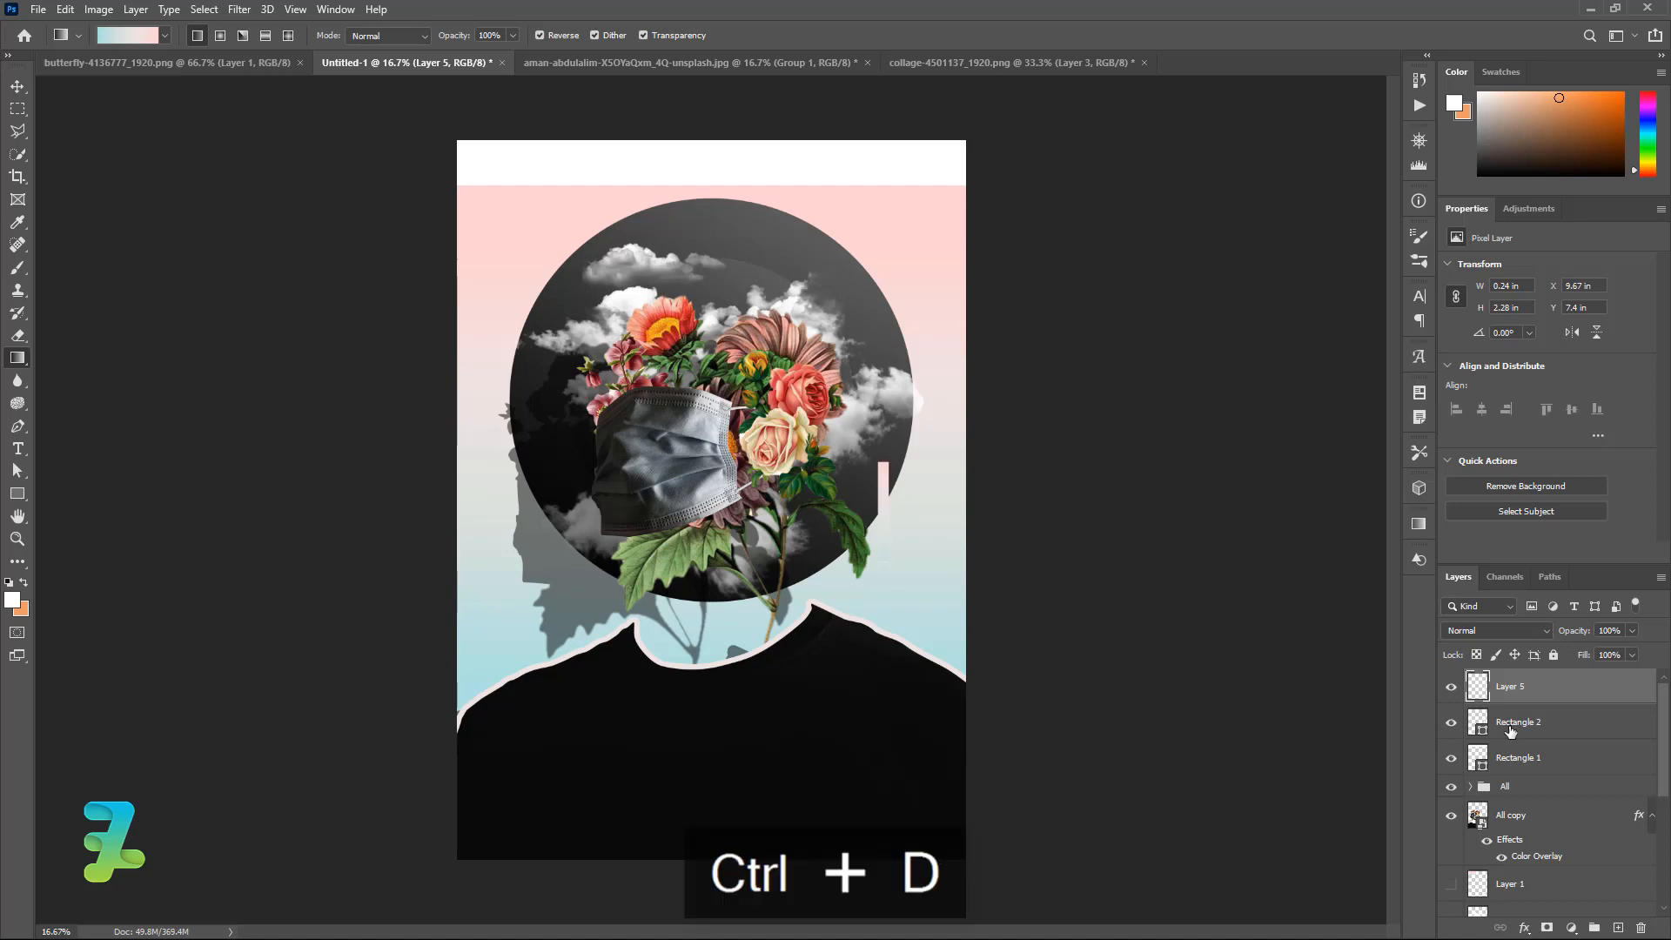
- Delete the Rectangle 2 layer and rotate the gradient bar 180 degrees so its blue end is at the top
left_click(1483, 715)
key("Delete")
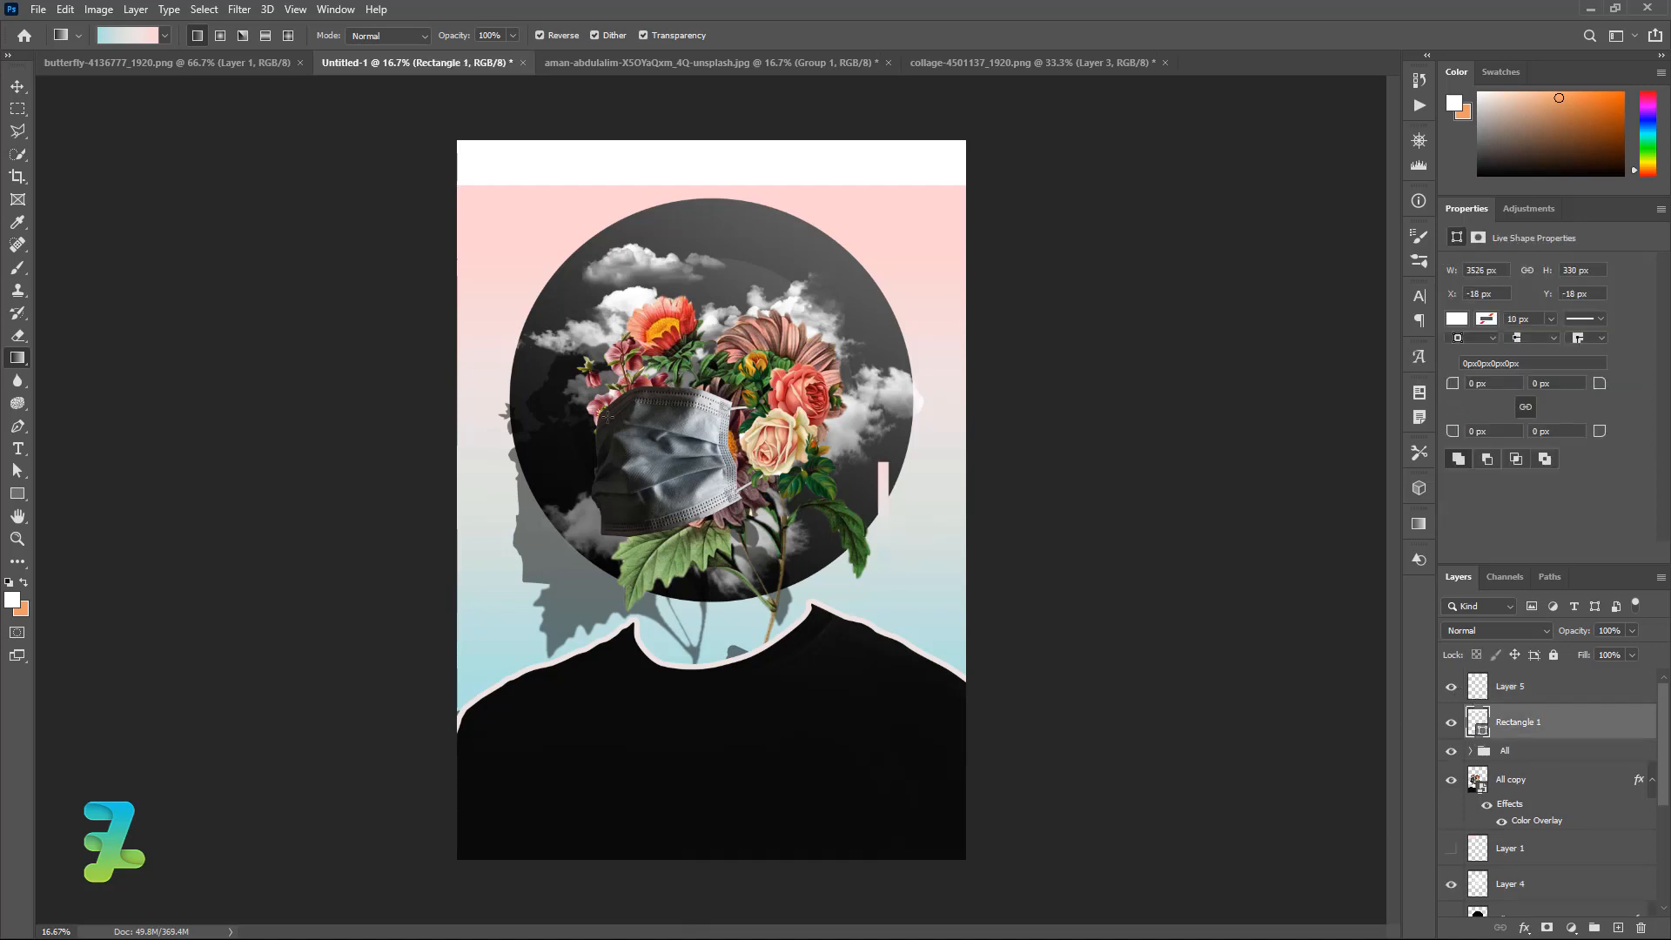
key("alt+bracketright")
key("ctrl+t")
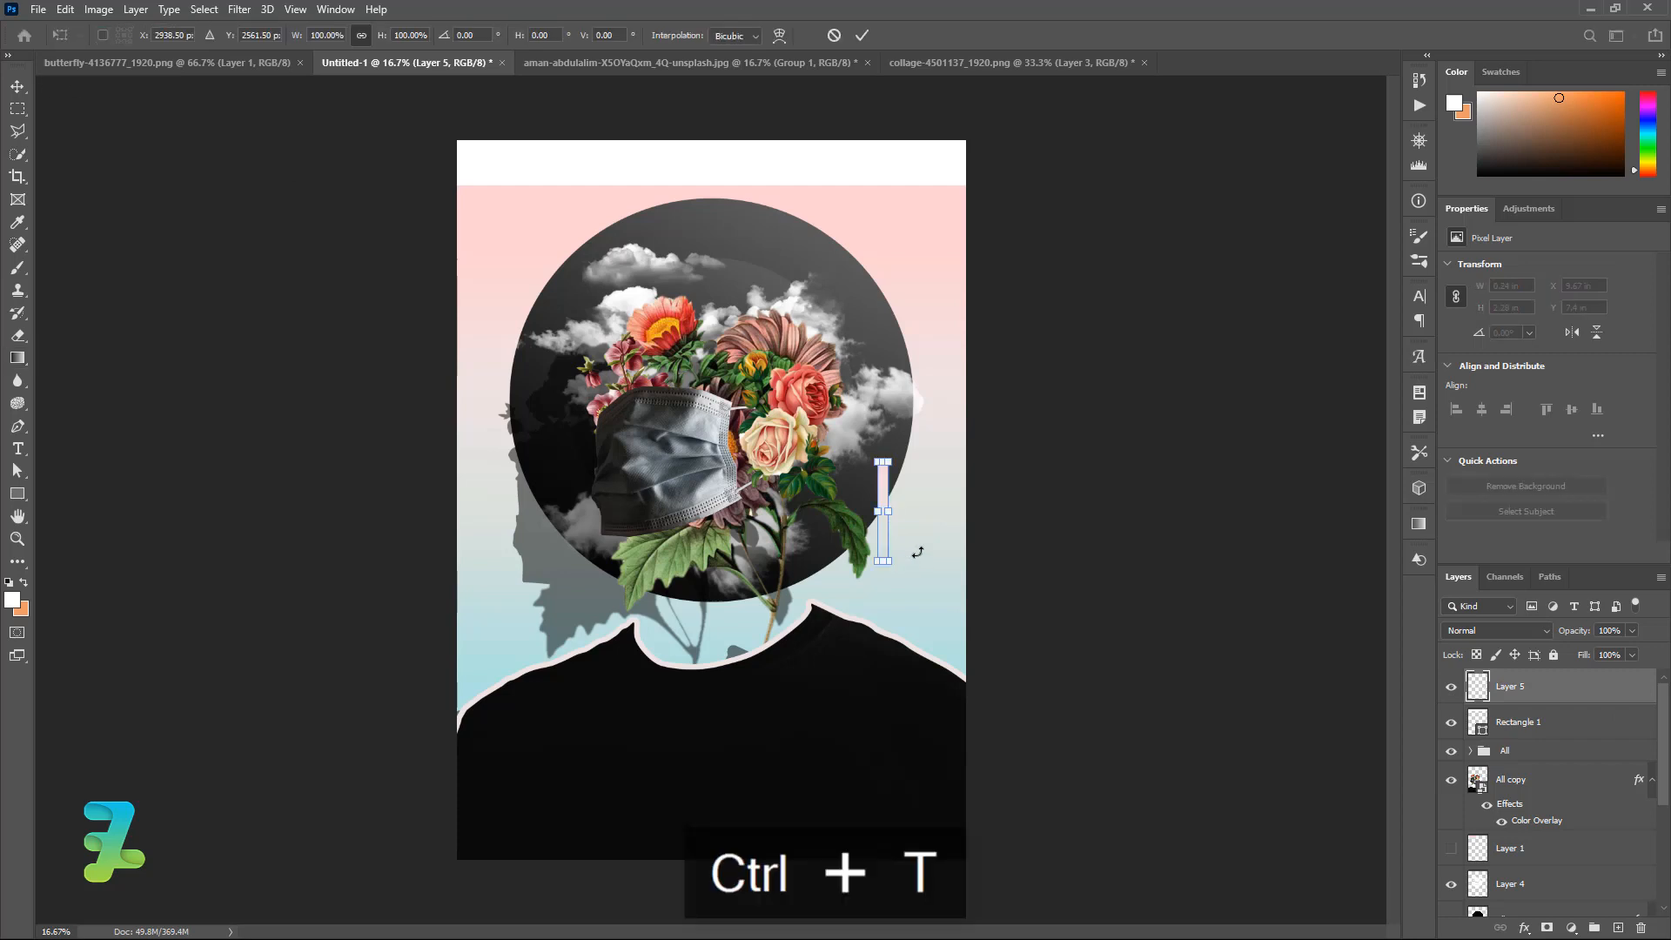
left_click_drag(898, 558, 779, 380)
left_click(15, 87)
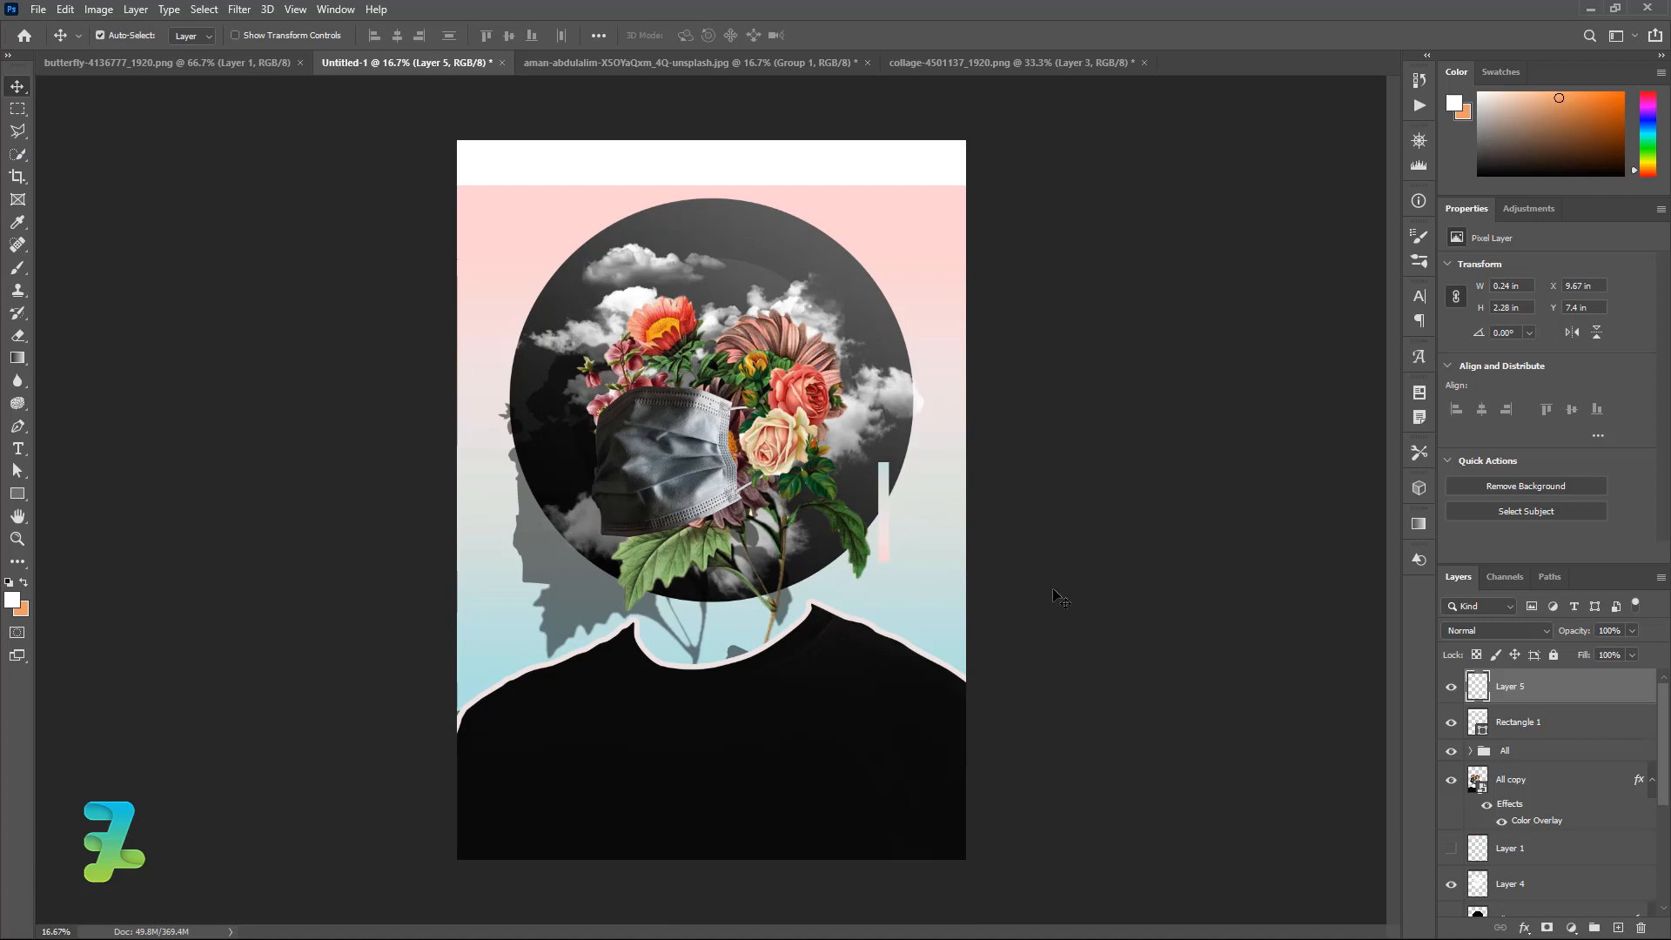
- Duplicate the gradient bar three times, placing copies at the circle's upper left and upper right and over the shirt's left shoulder
key("ctrl+j")
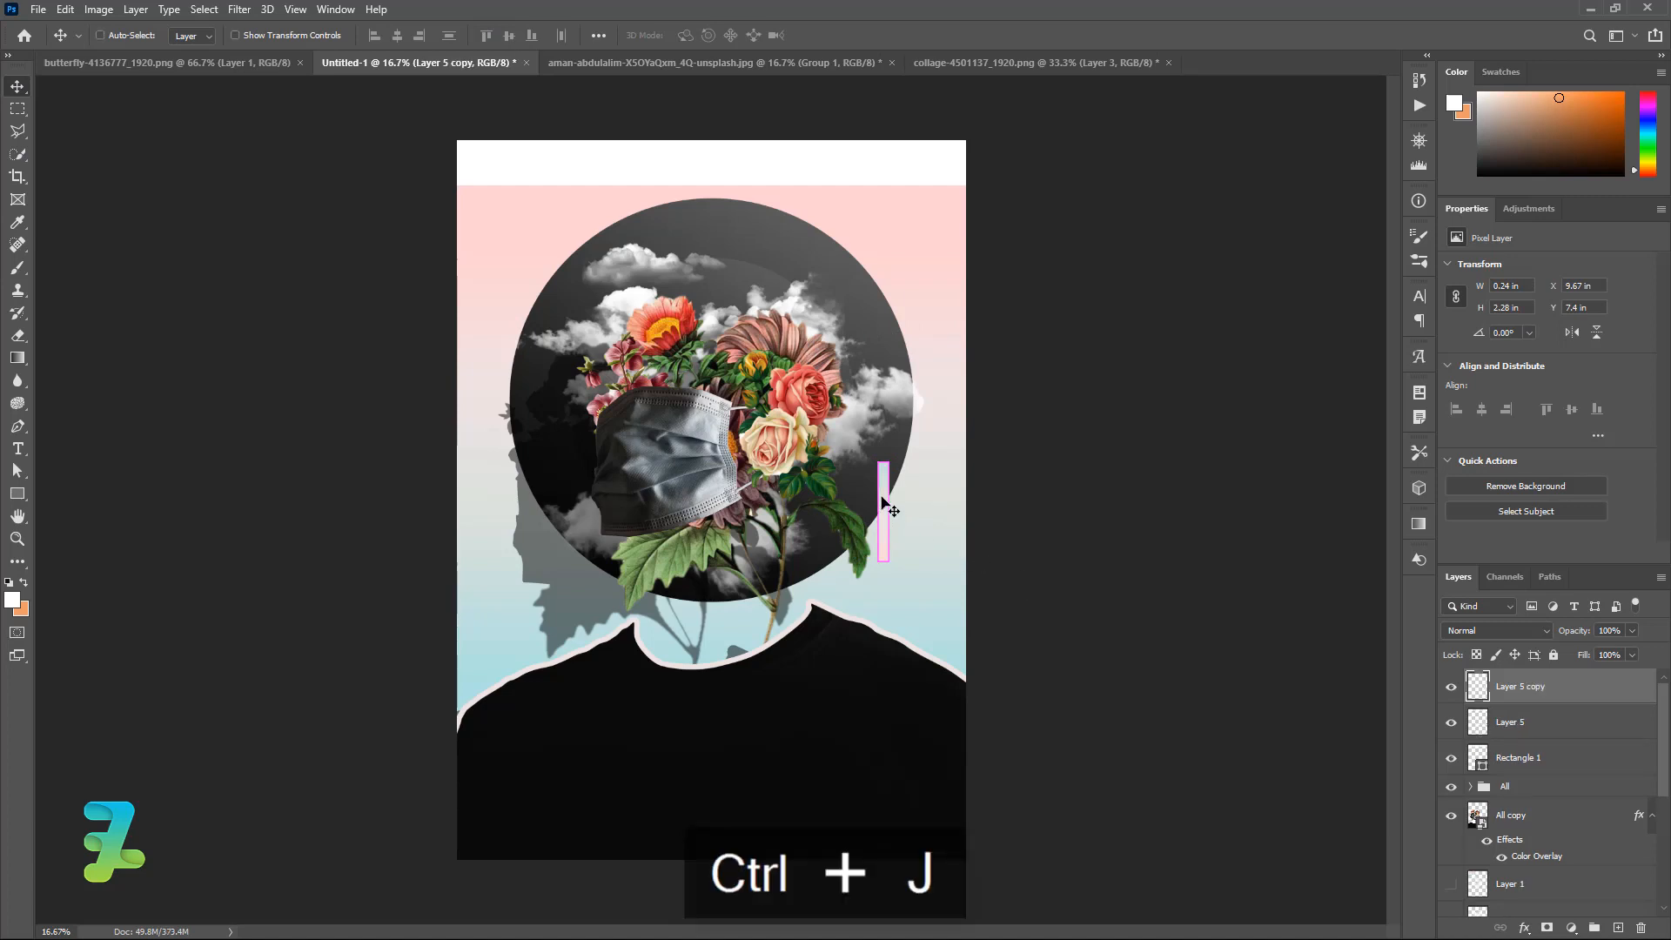
left_click_drag(883, 505, 546, 253)
key("ctrl+j")
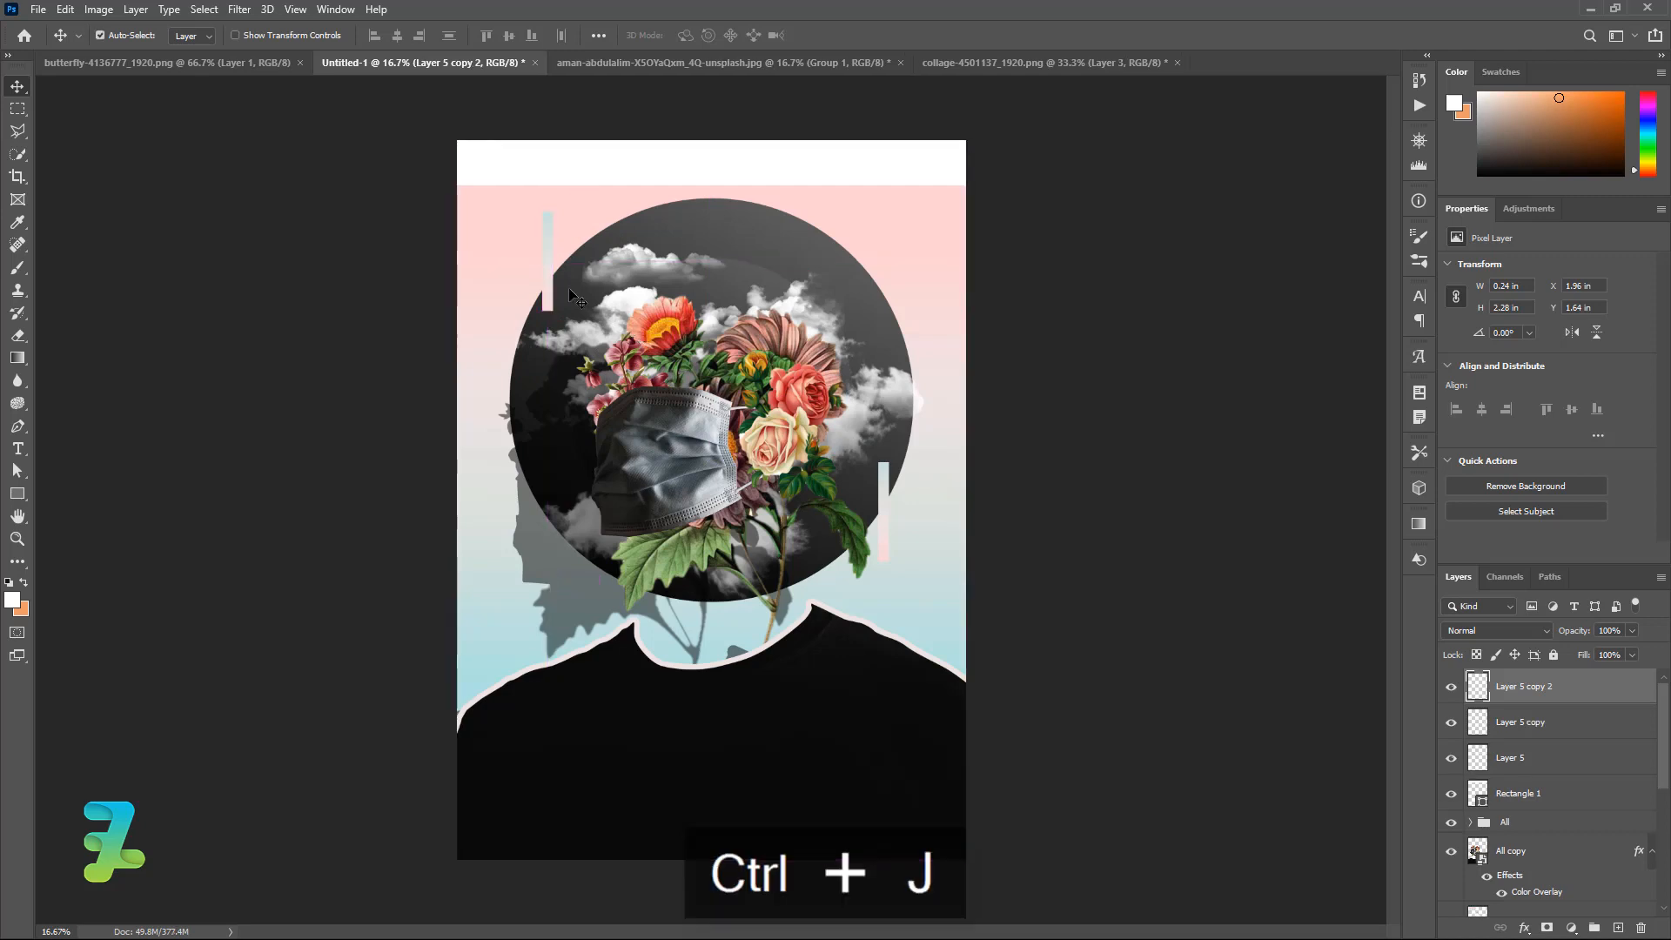
left_click_drag(548, 268, 843, 241)
key("ctrl+j")
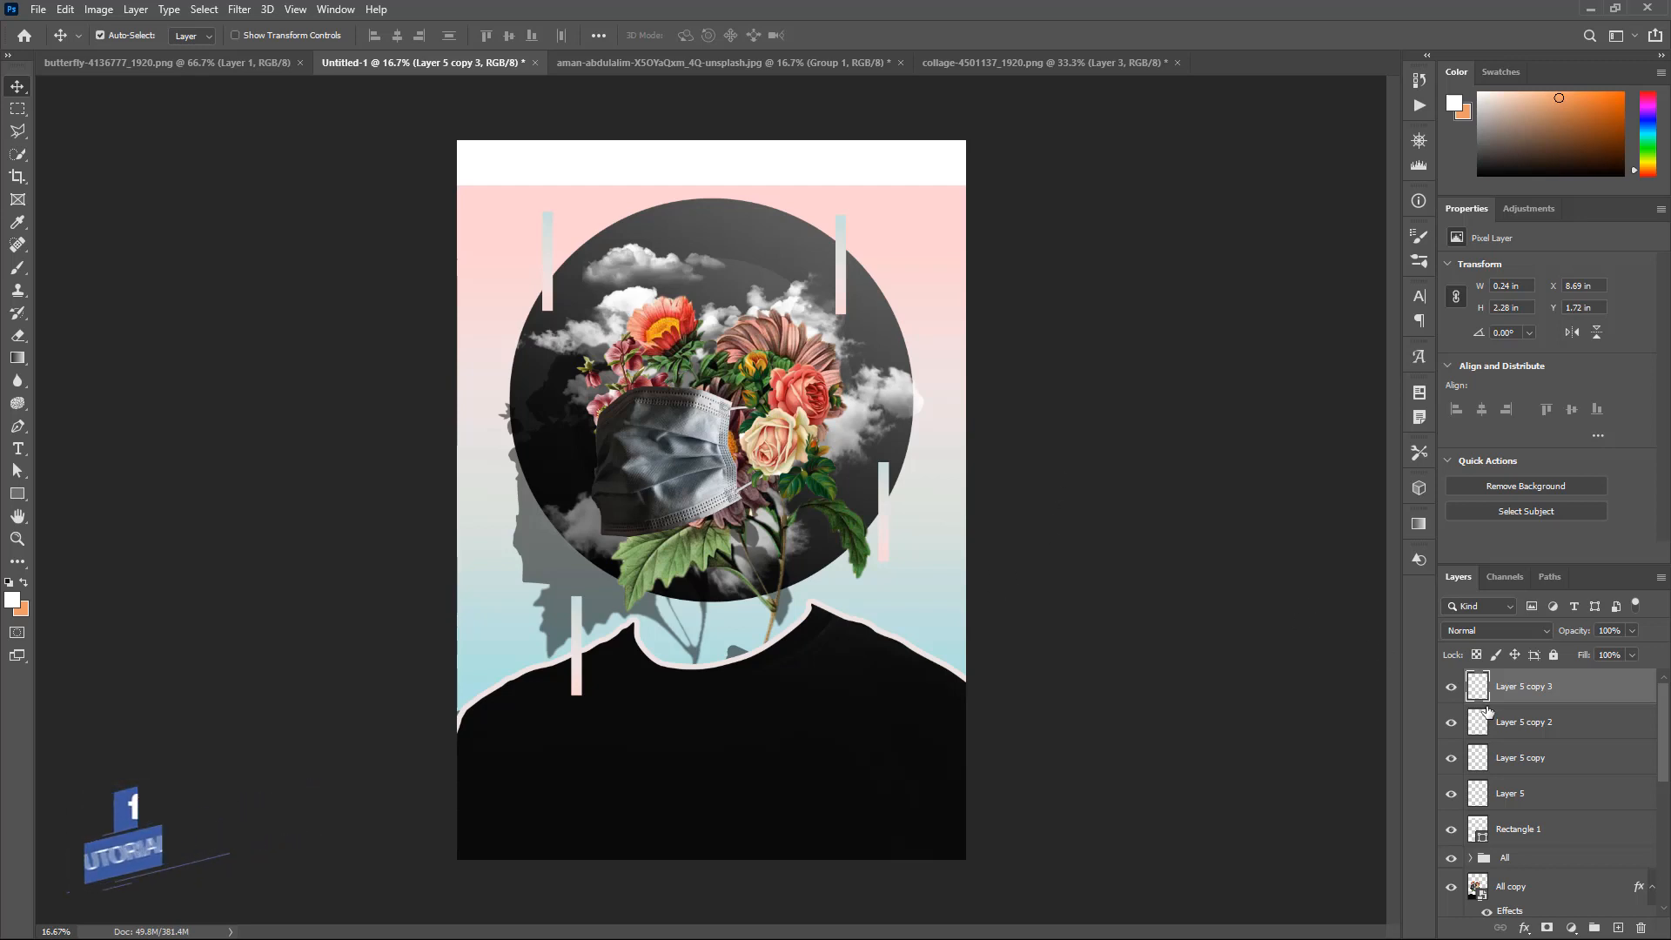
- Create a new layer on top of the bars and set the foreground color to #fcd1d1
left_click(1618, 928)
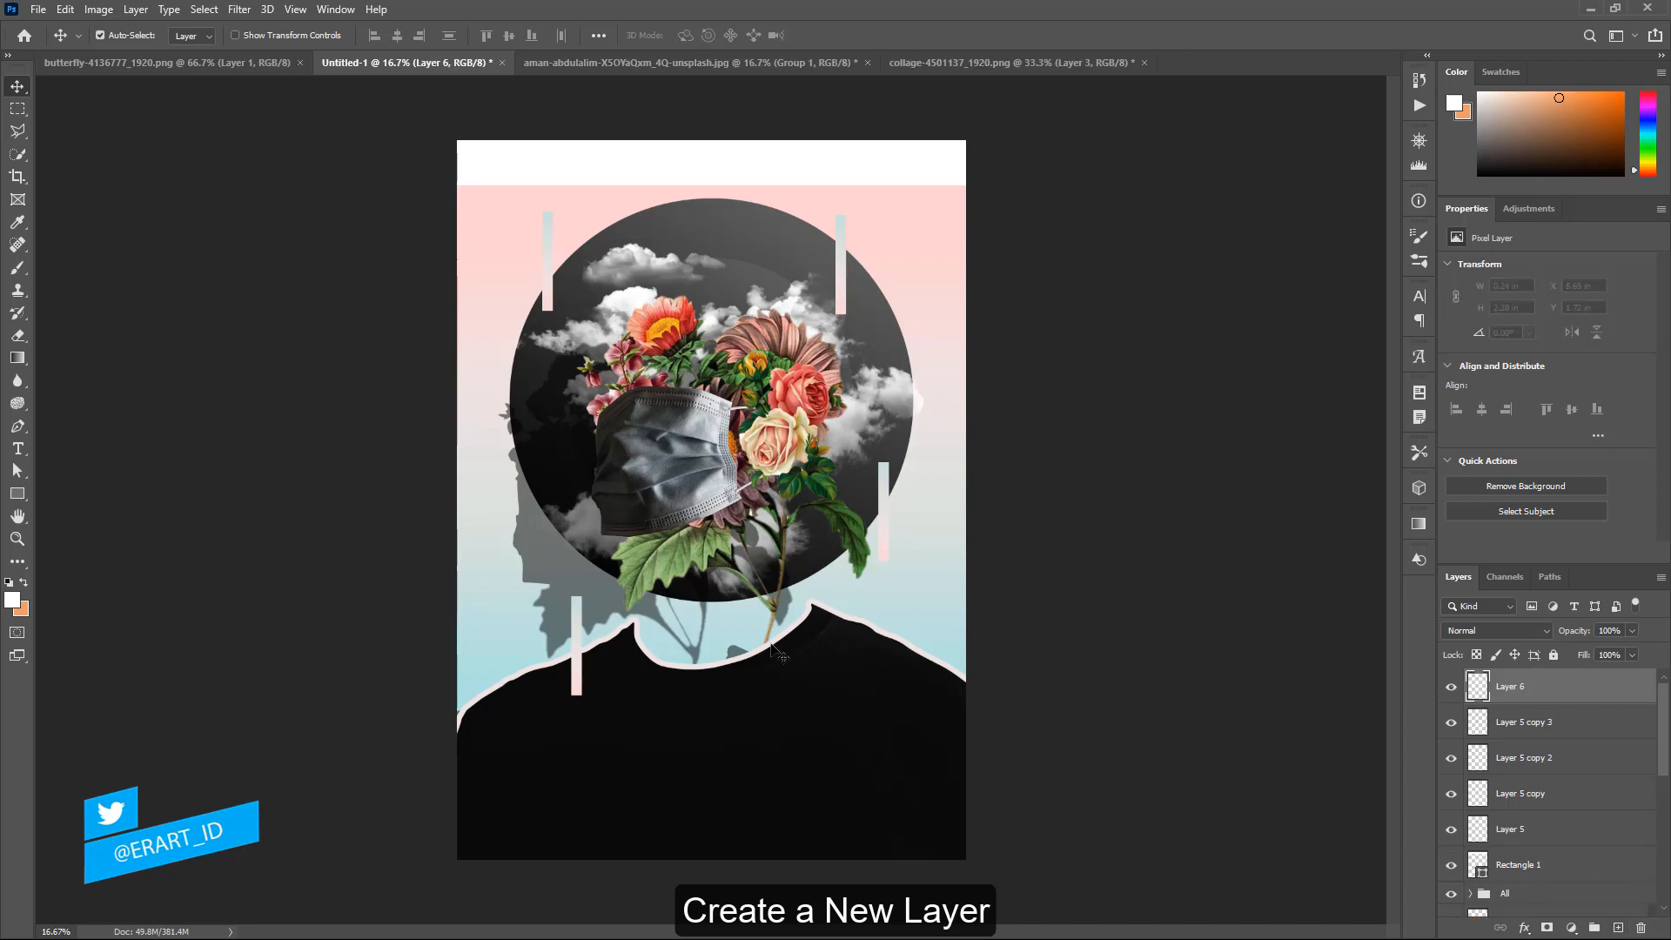
left_click(12, 600)
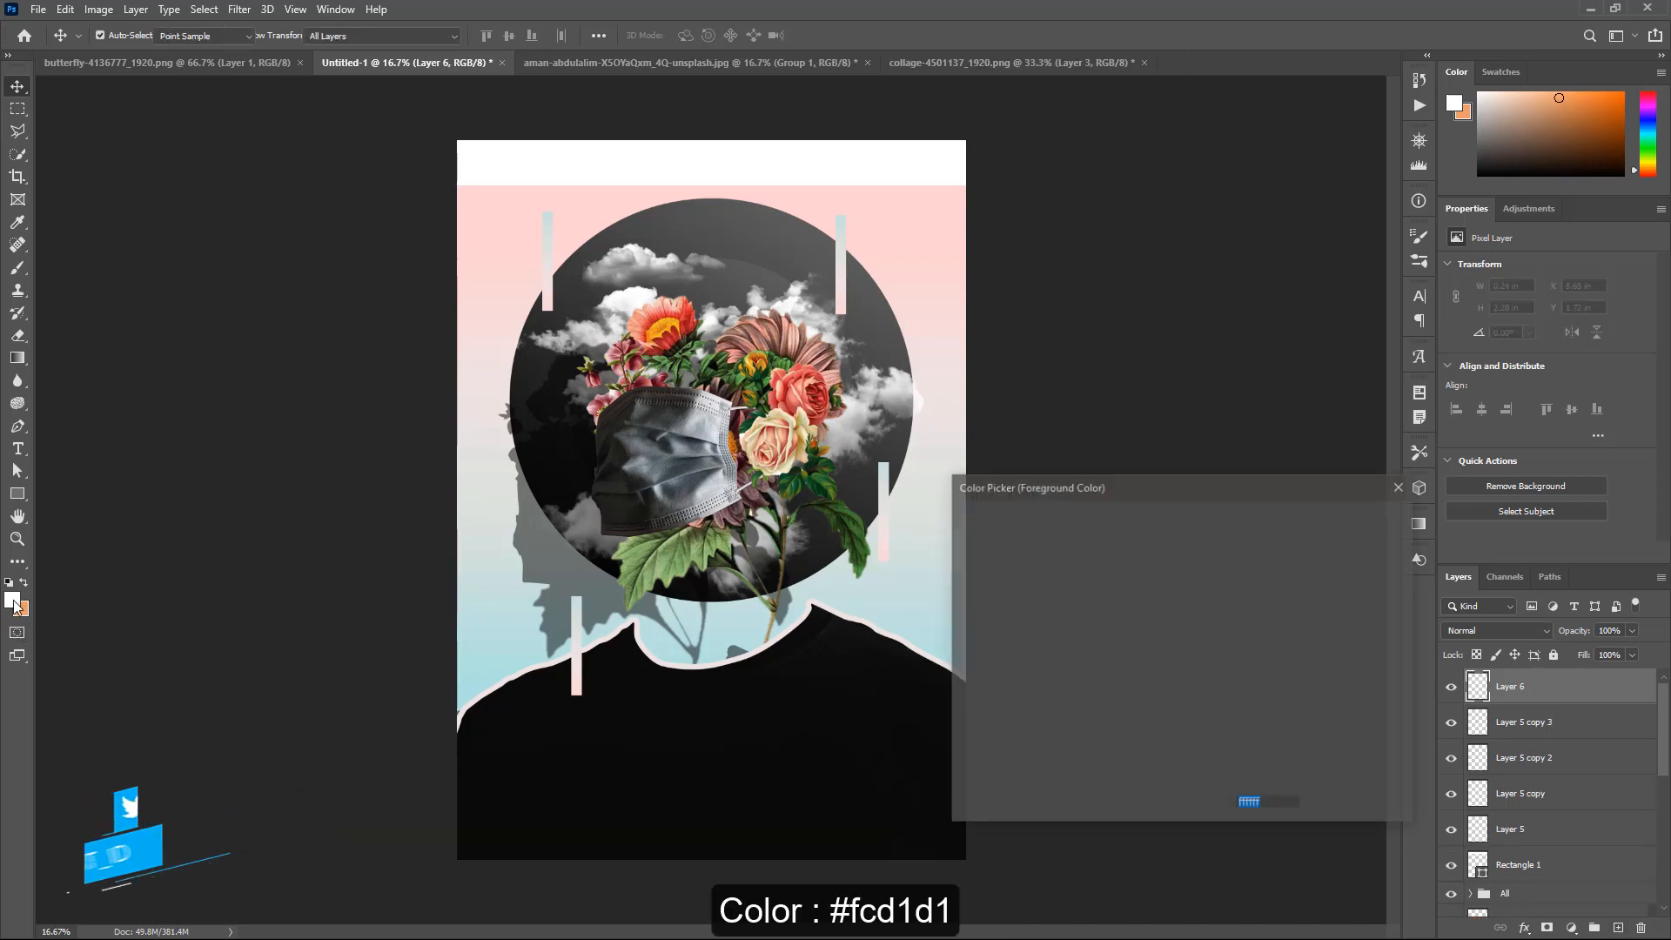
type("fcd1d1")
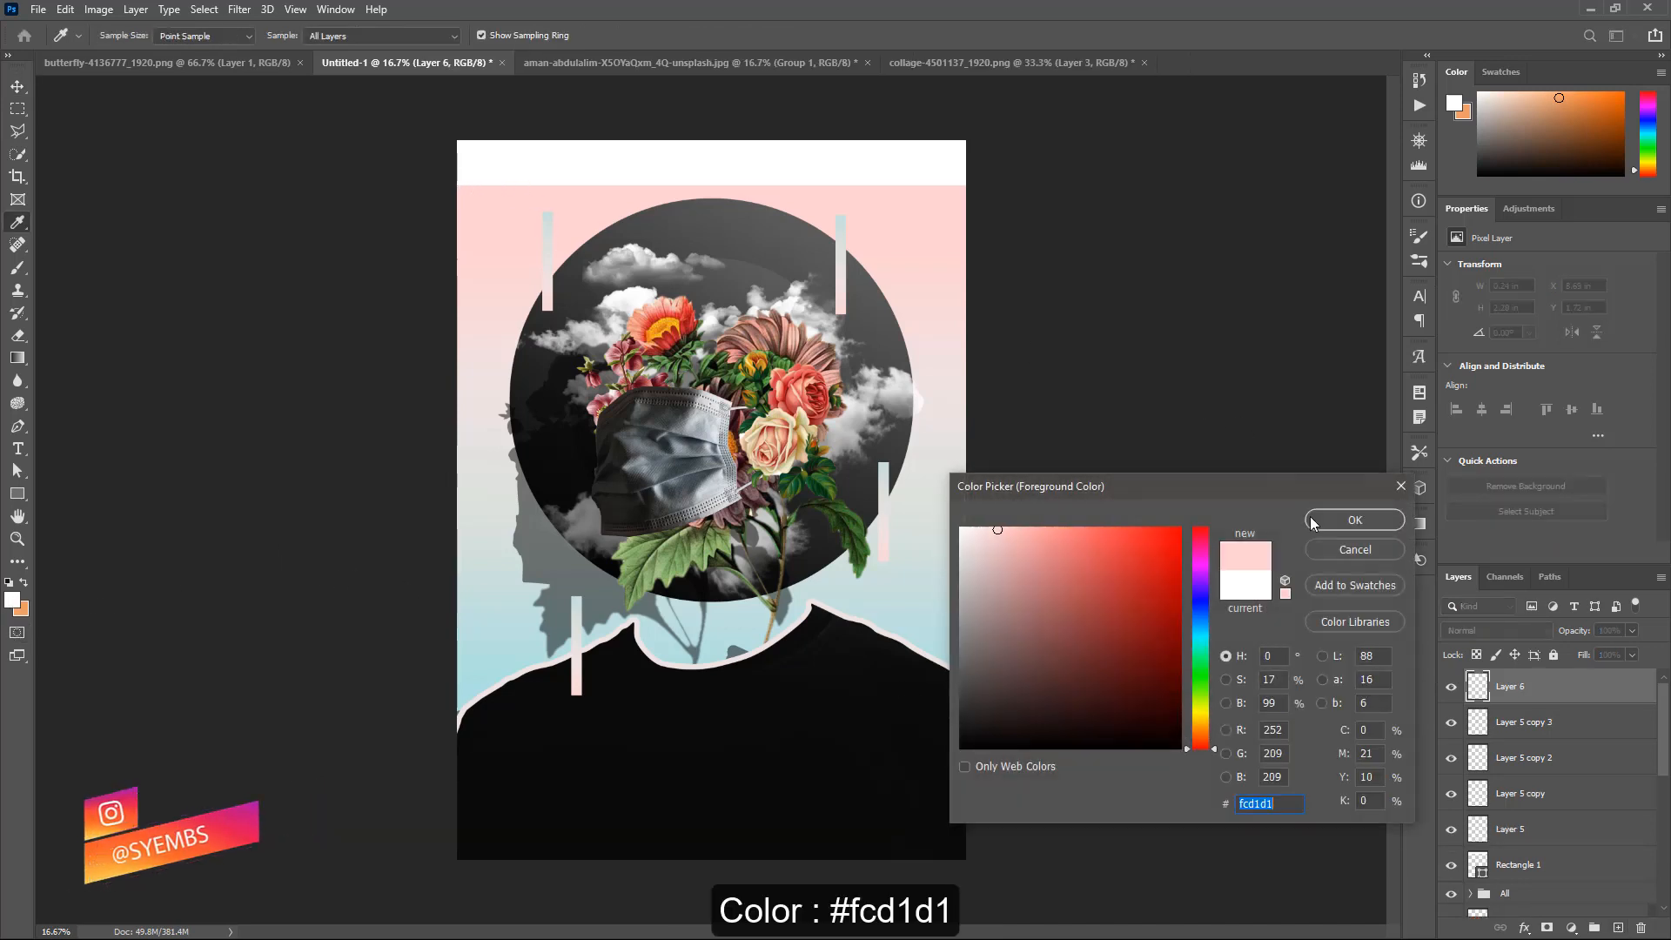
left_click(1354, 519)
- Switch to a standard soft round brush for painting in from outside the poster's edges
left_click(18, 267)
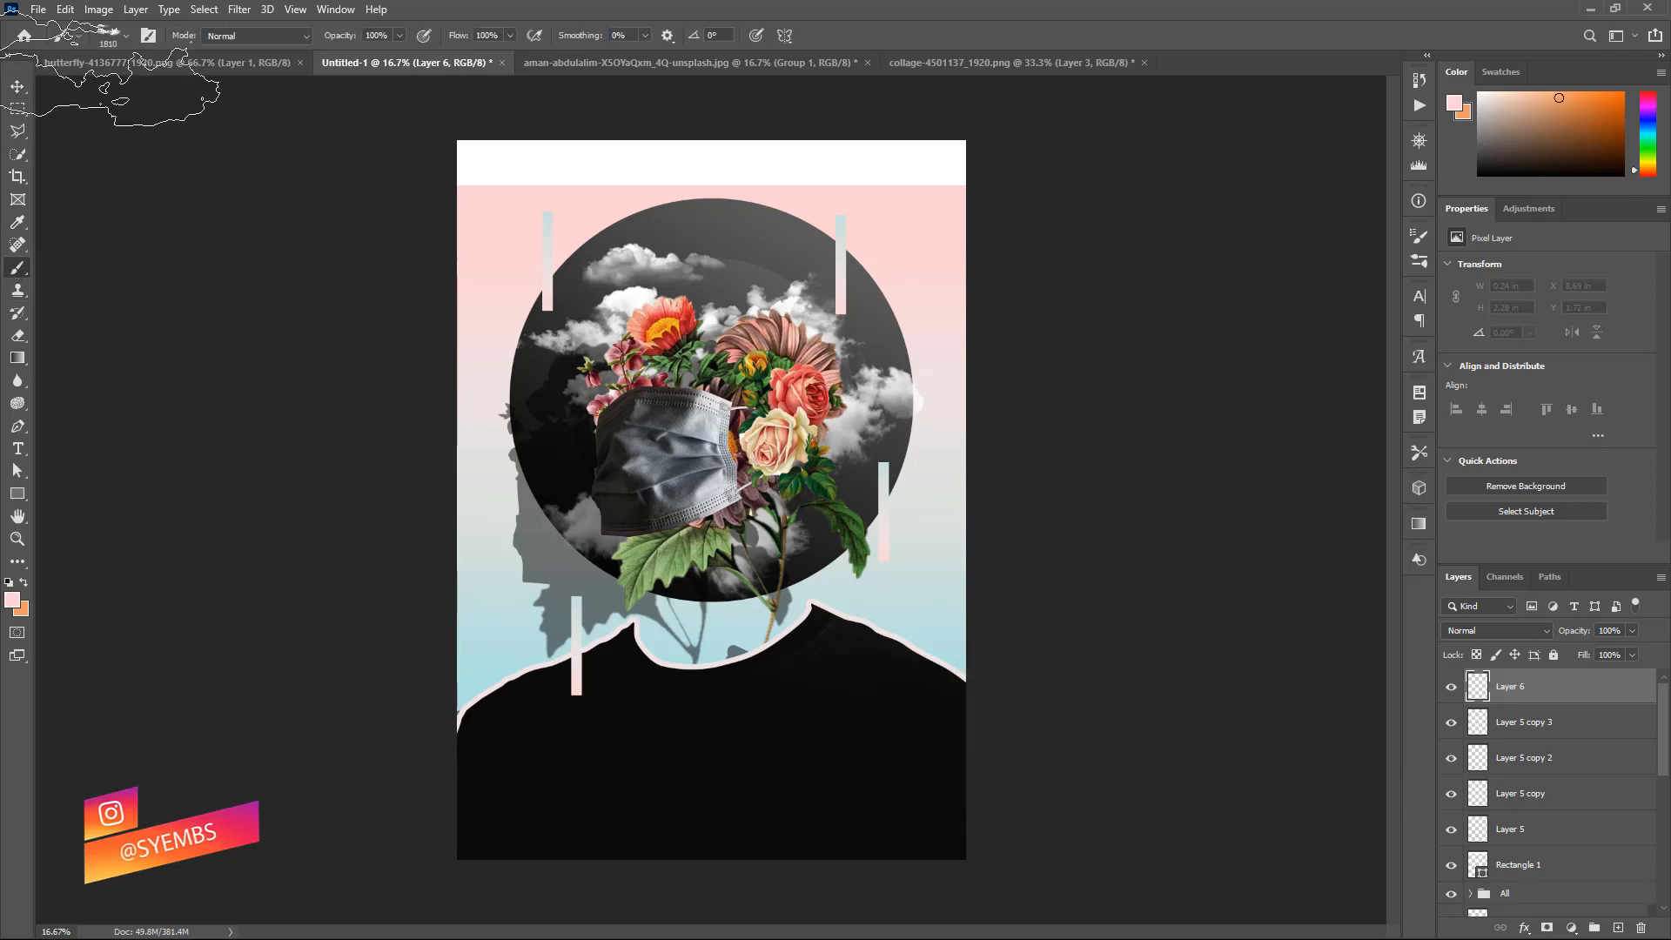
left_click(126, 36)
left_click(204, 166)
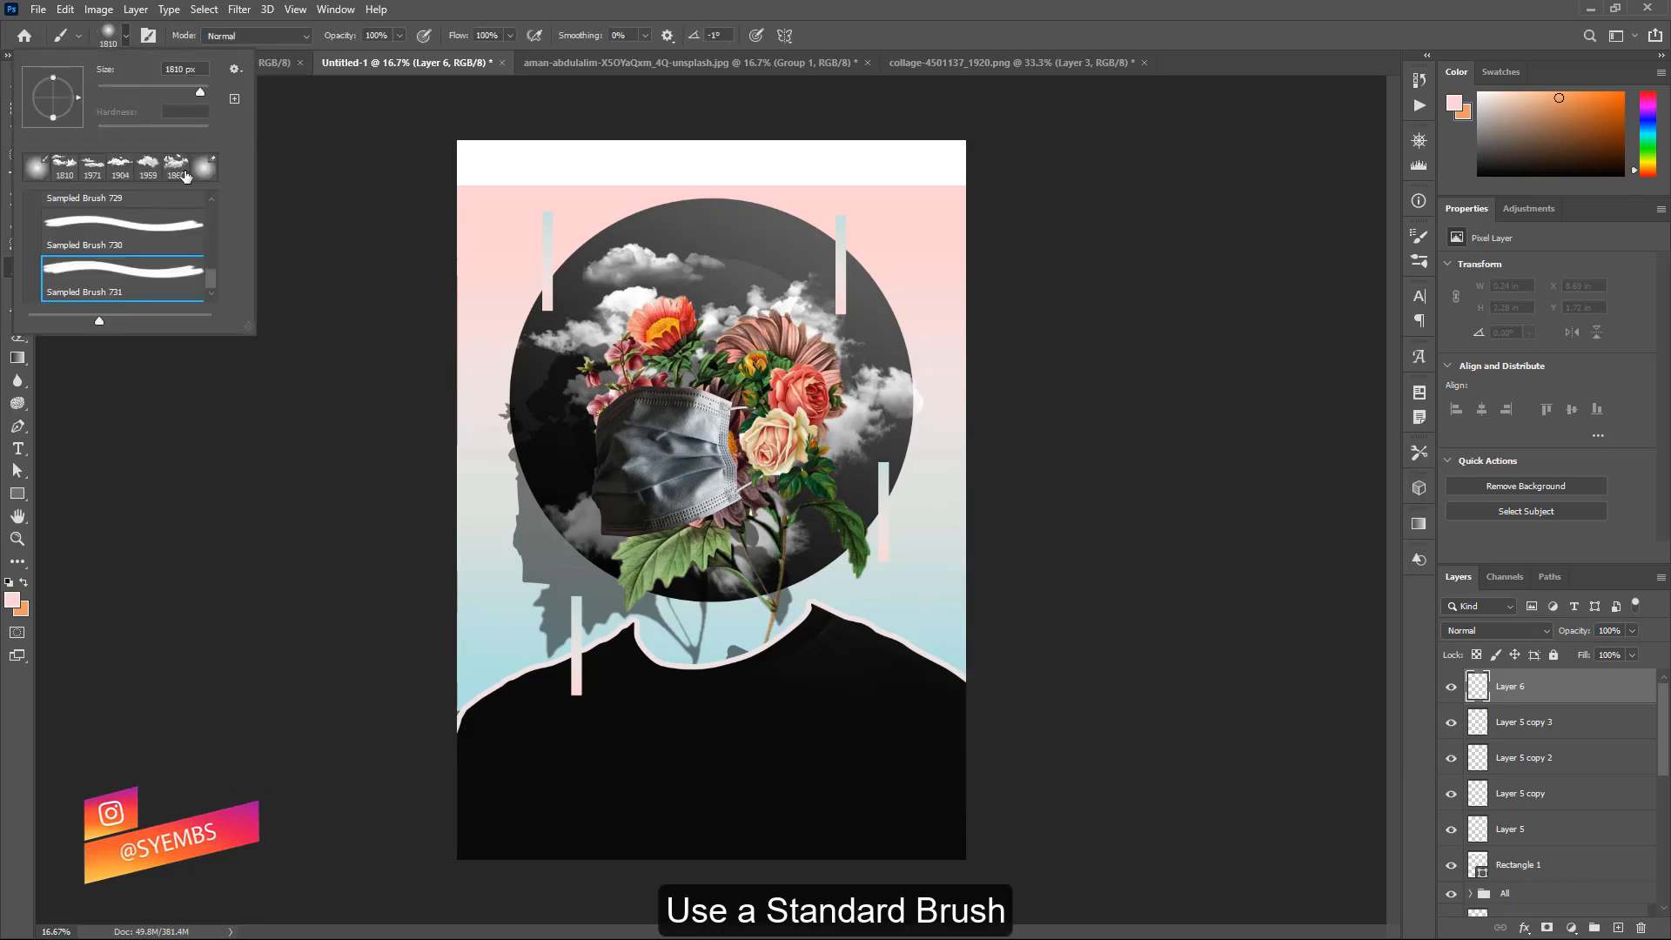
left_click(135, 39)
key("ctrl+minus")
key("ctrl+minus")
key("ctrl+minus")
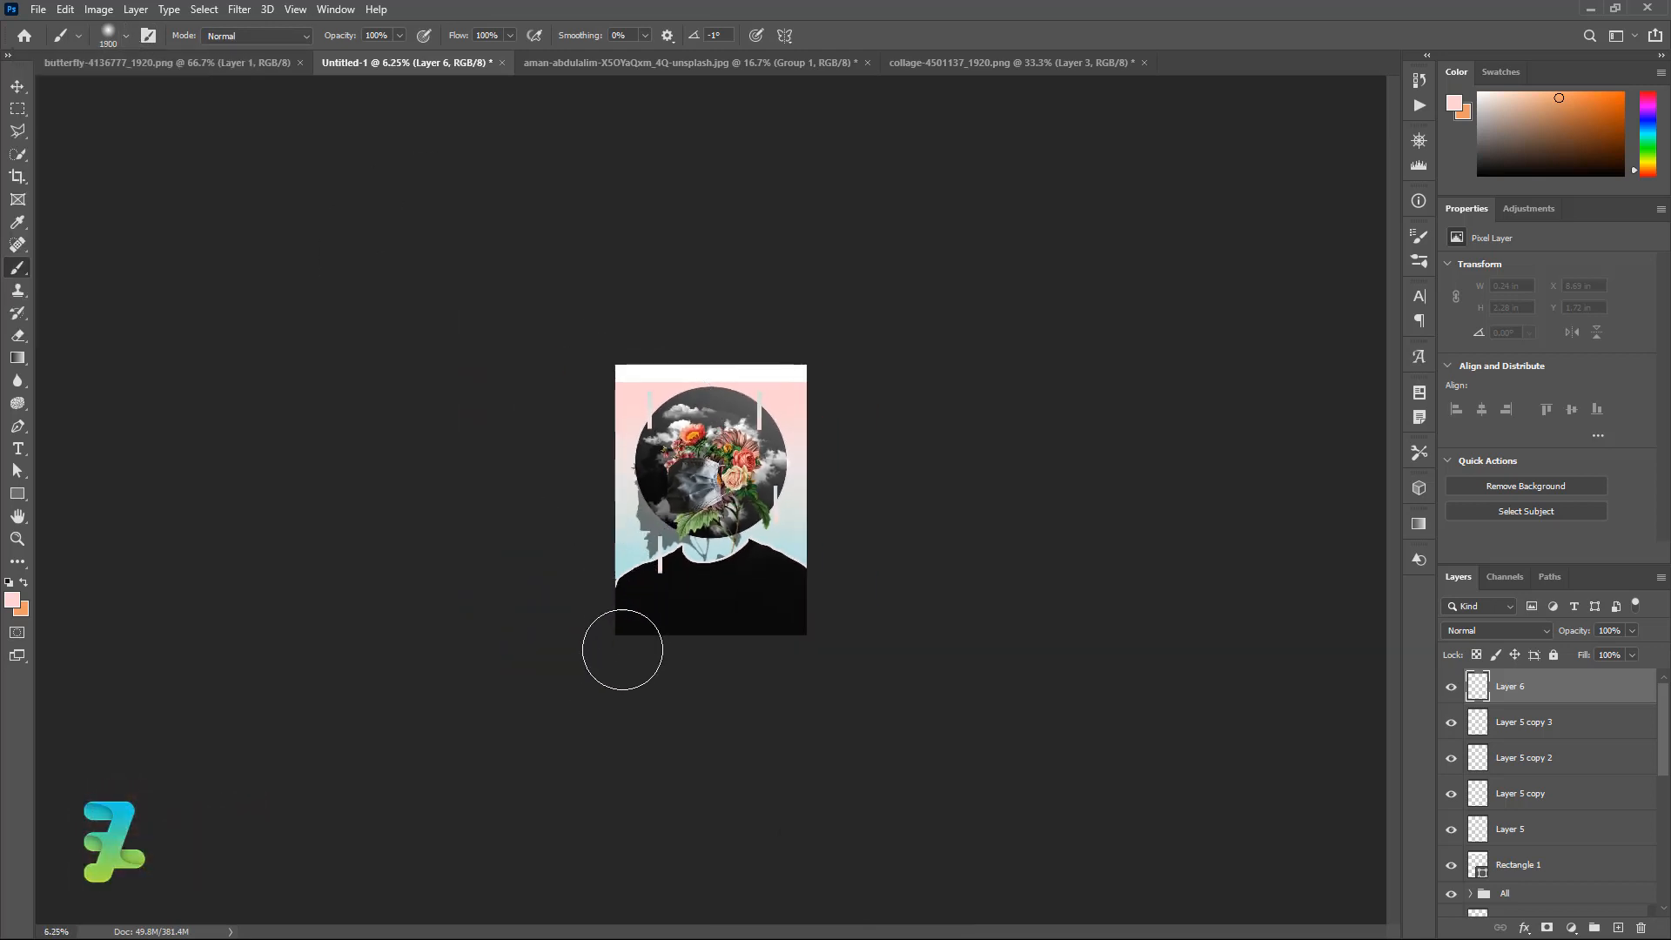
- Enlarge the brush to 2700 px while dabbing pink glow along the poster's lower edge, and undo the last dab
key("bracketright")
key("bracketright")
key("bracketright")
key("bracketright")
key("bracketright")
key("bracketright")
left_click(567, 657)
key("bracketright")
key("bracketright")
key("bracketright")
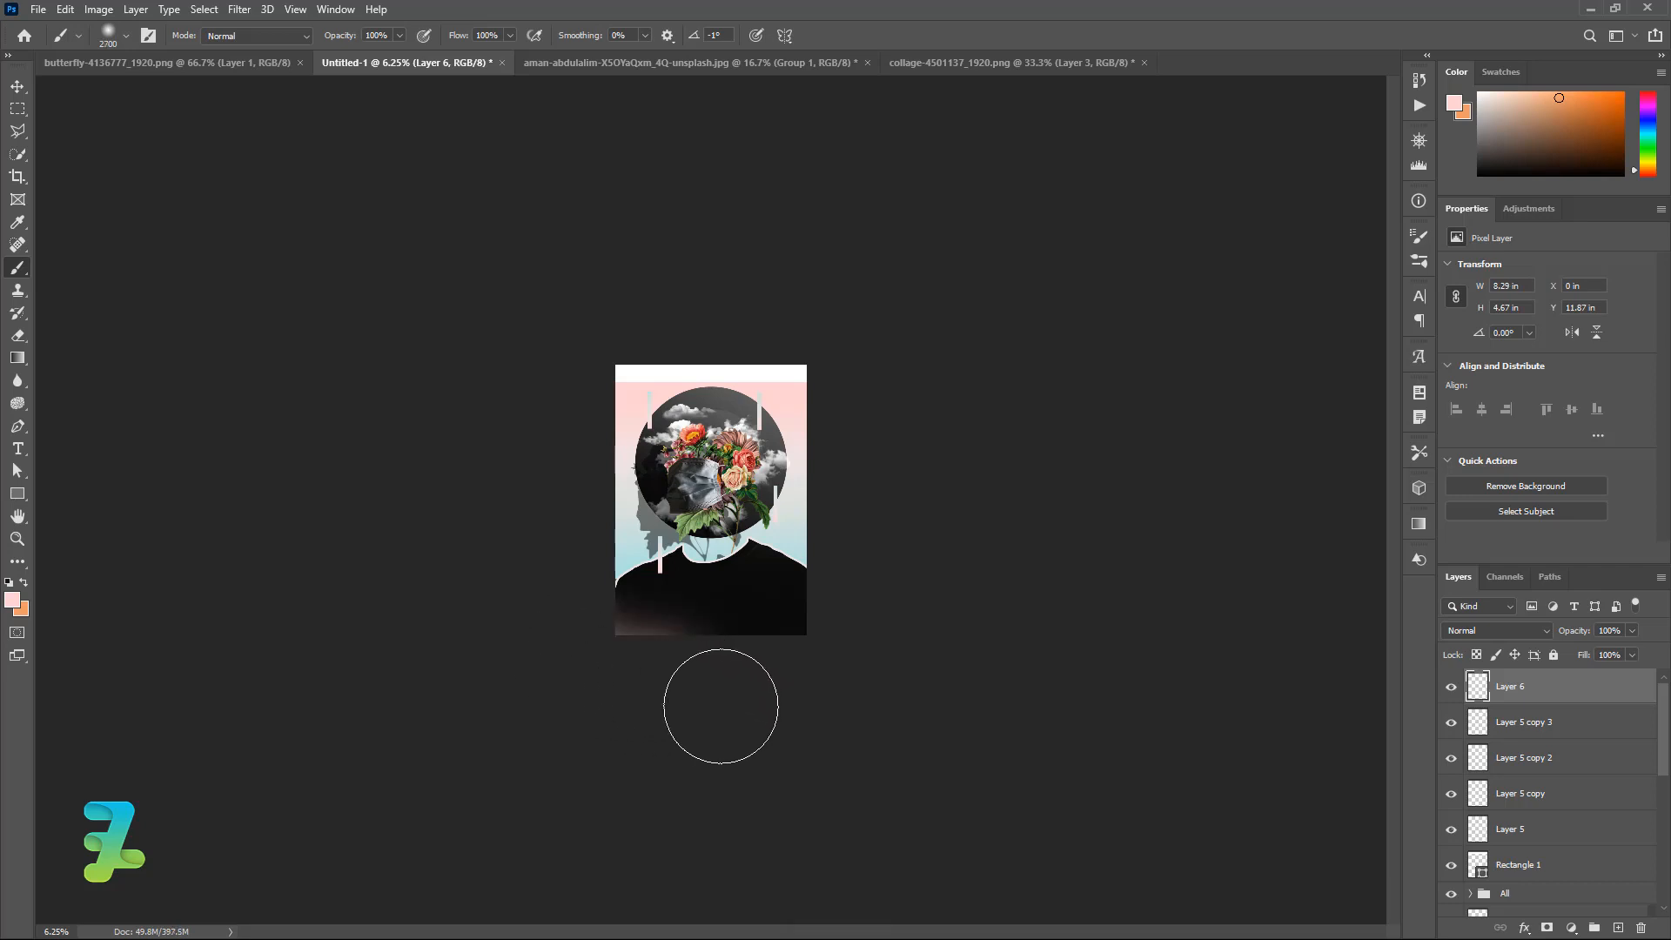
key("ctrl+z")
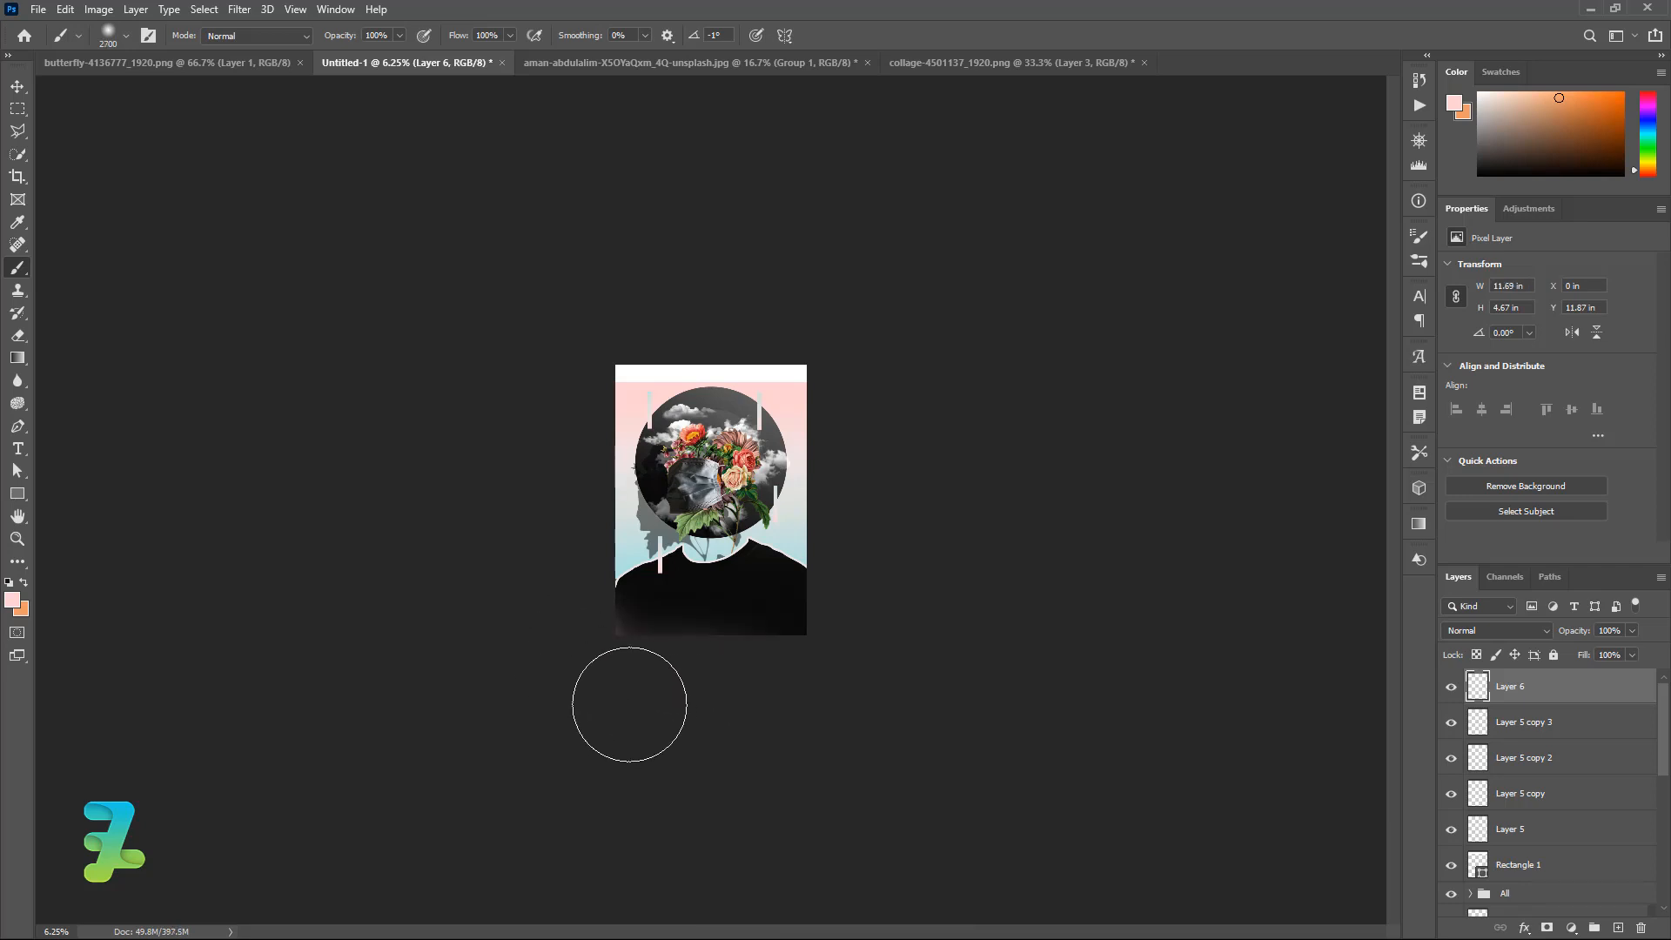
- Paint a faint pink glow around the shirt's lower corners and the poster's right edge, undoing one dab along the way
left_click(869, 651)
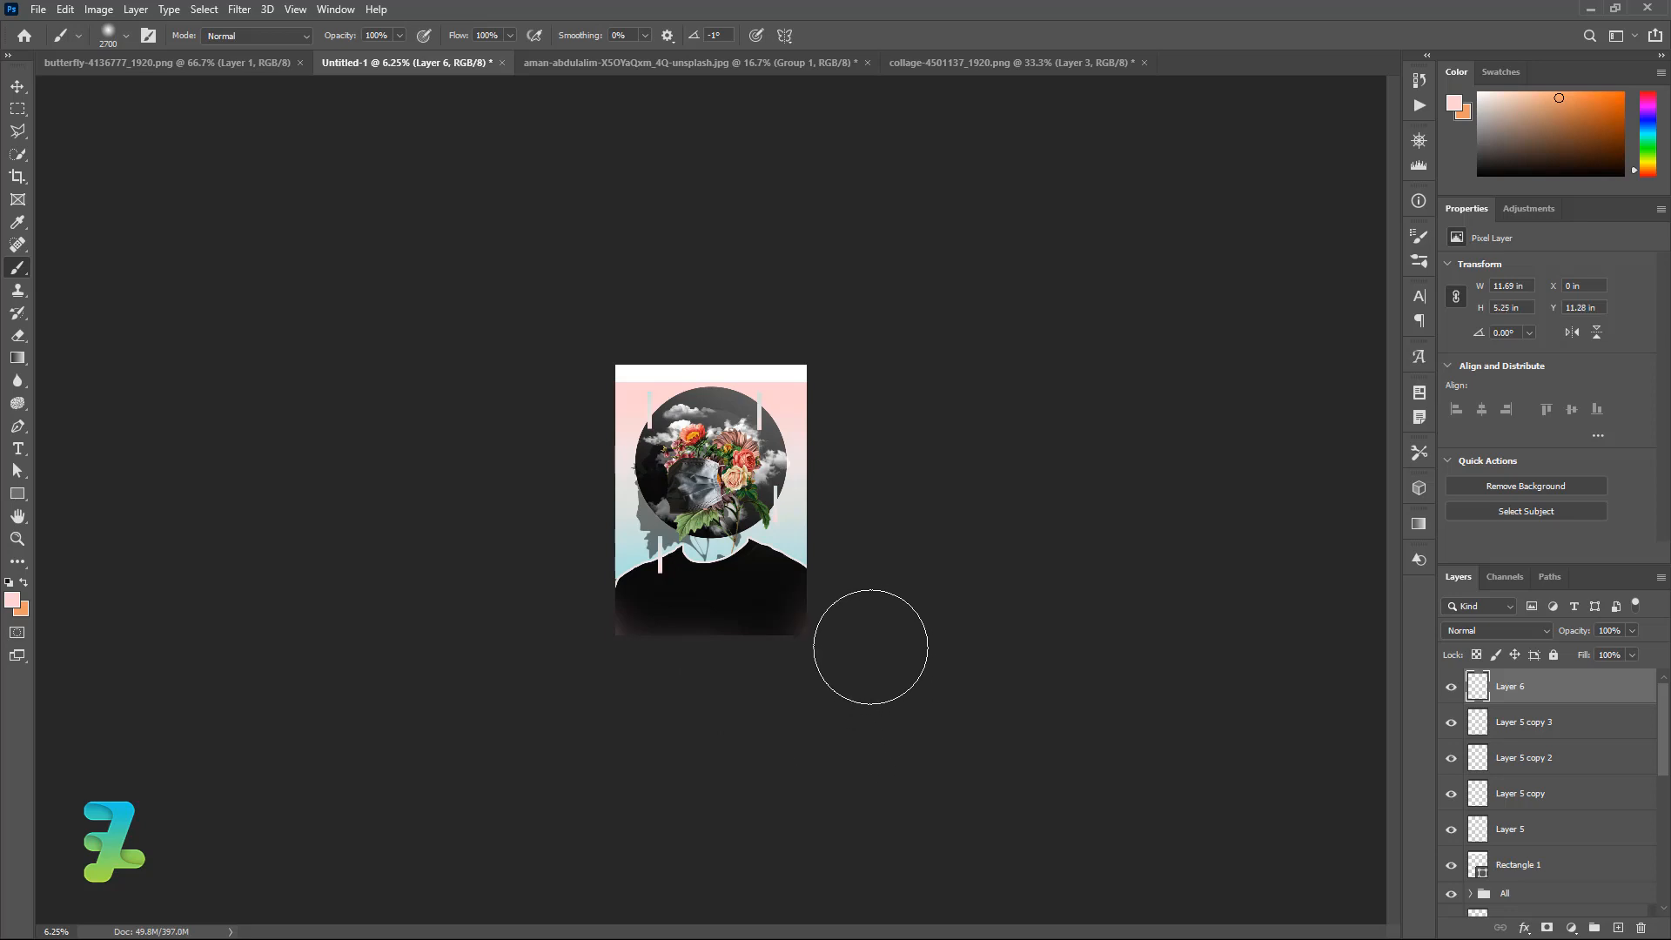
left_click(815, 693)
key("ctrl+z")
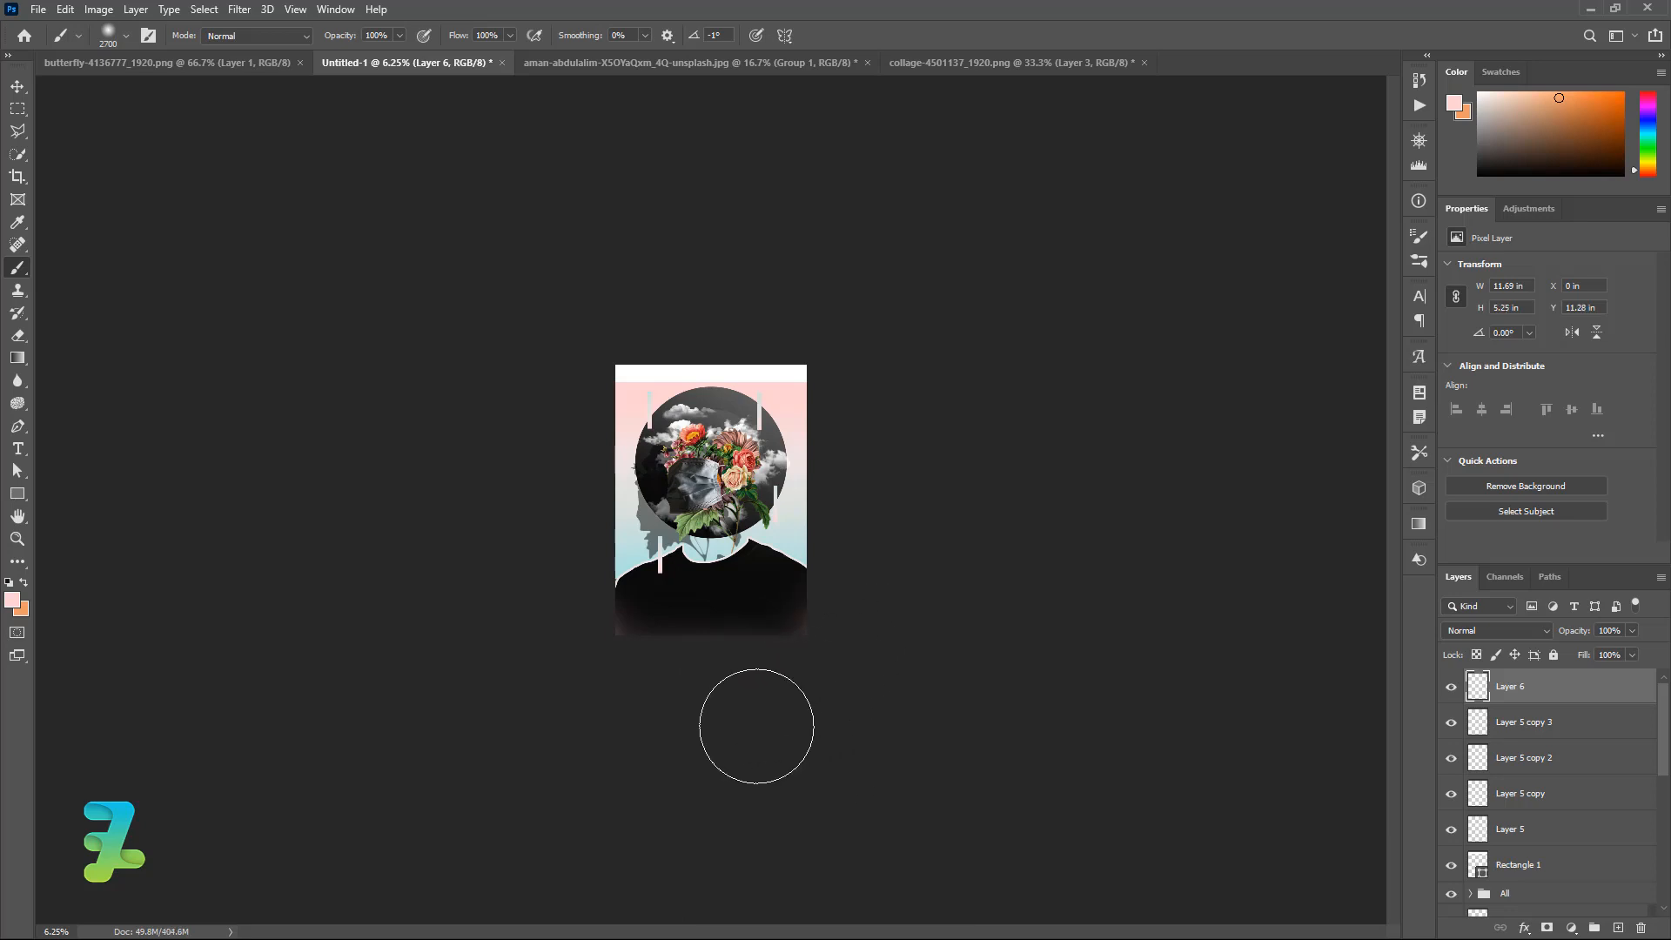
left_click(908, 541)
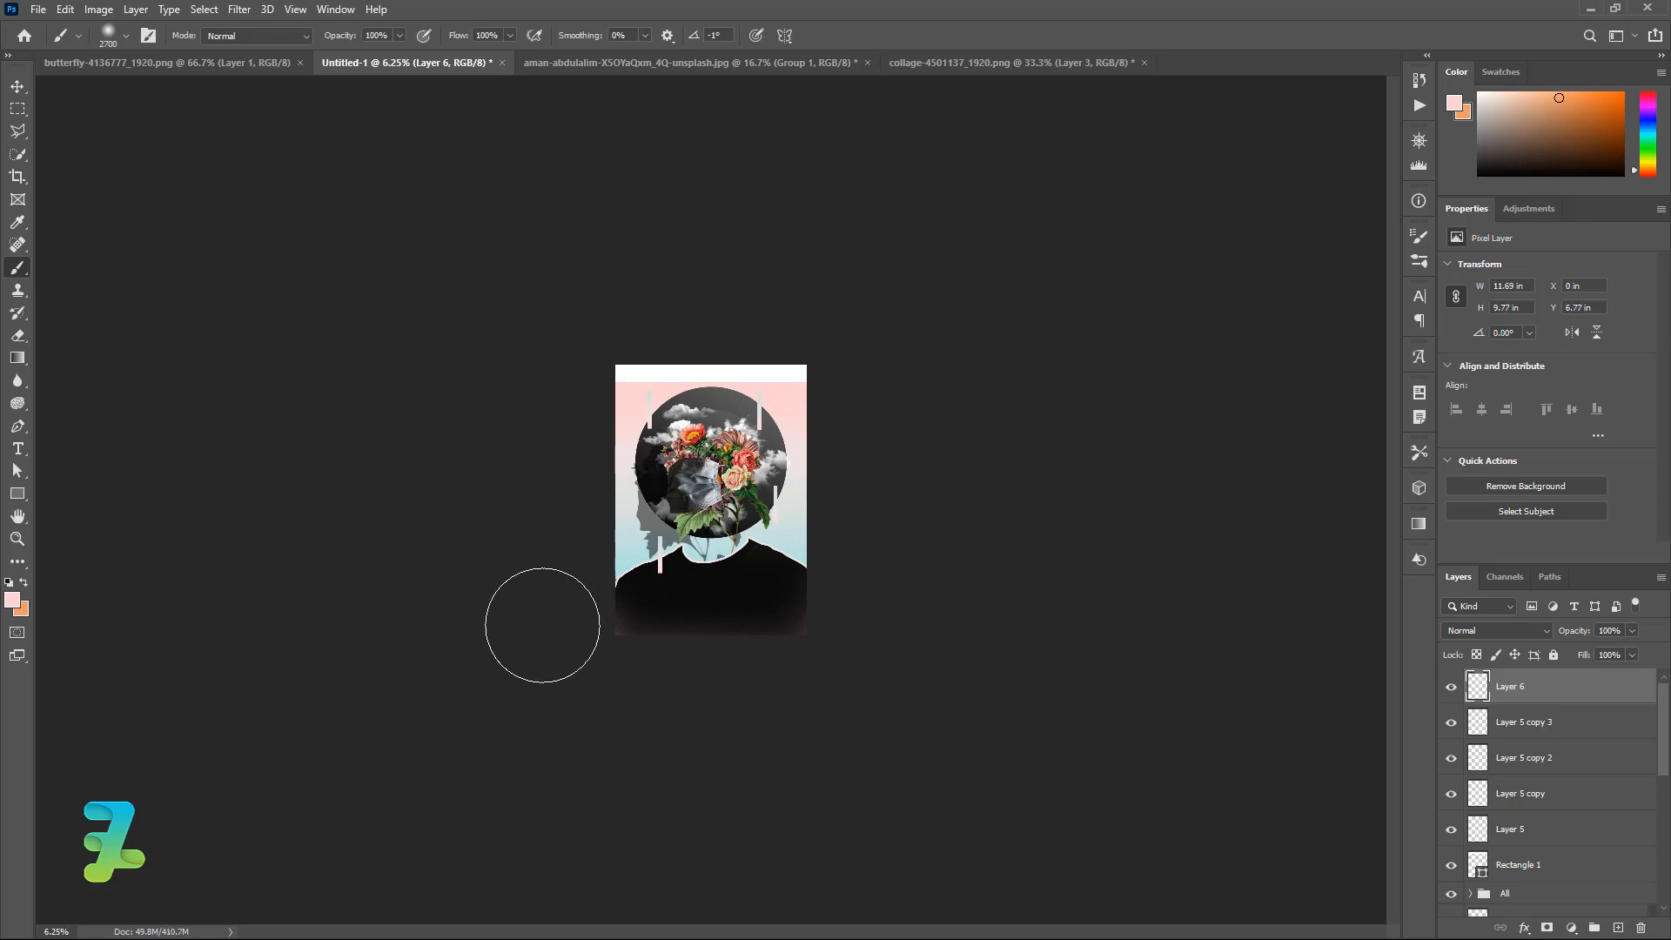
key("ctrl+equal")
key("ctrl+equal")
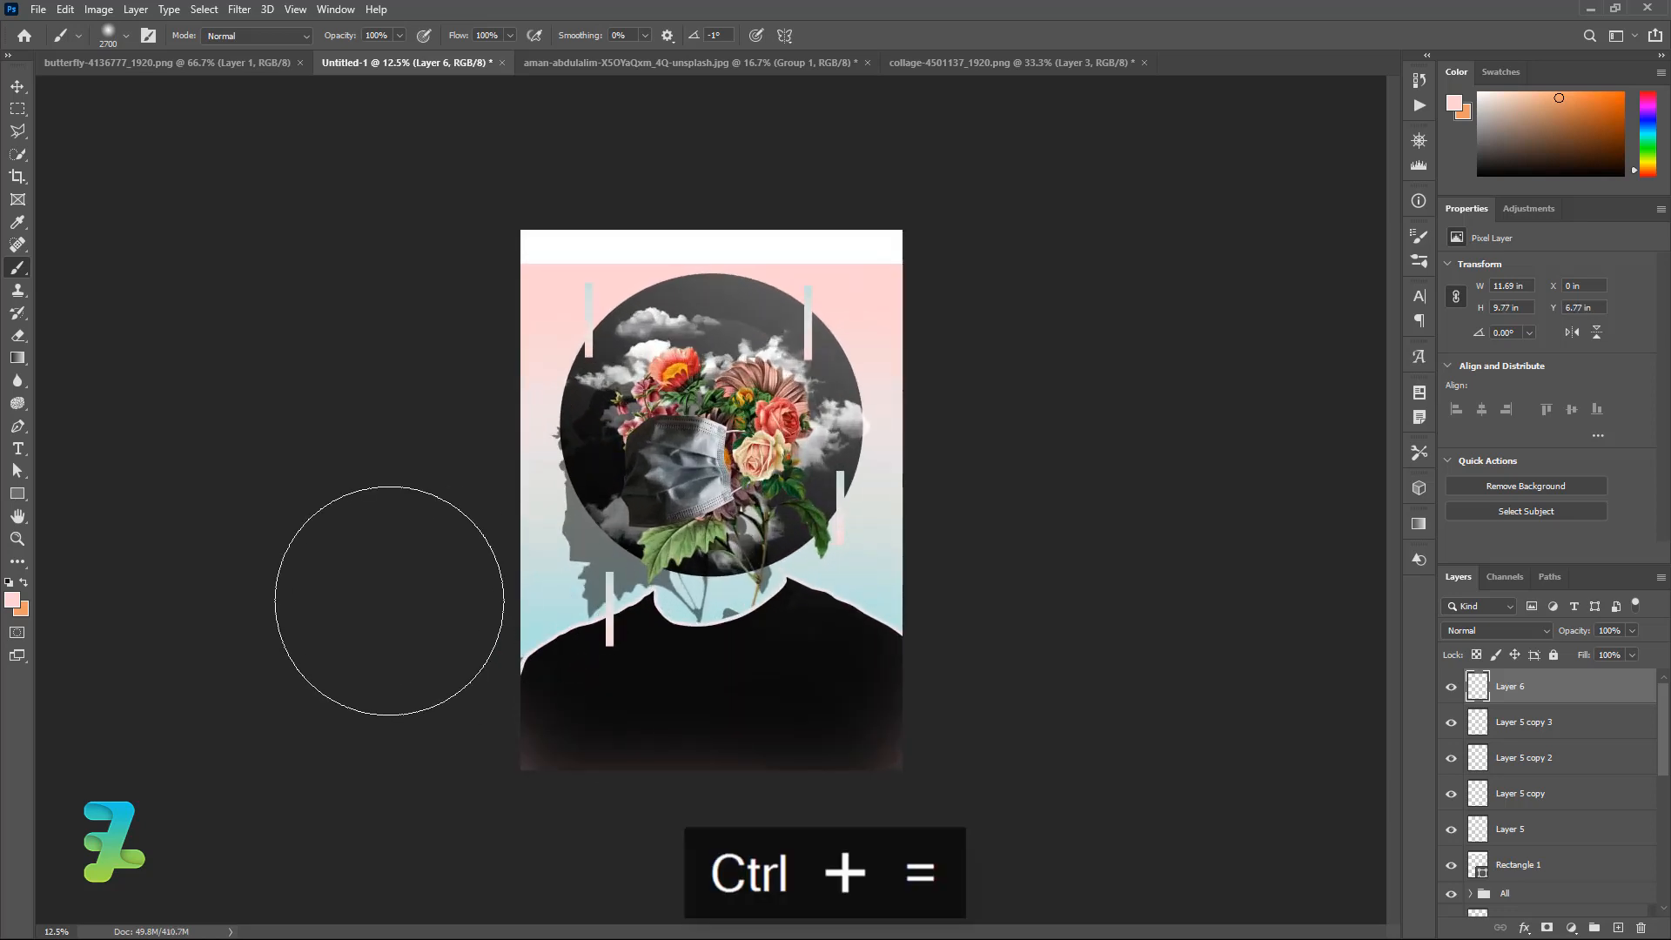
- Dab more faint pink glow along the poster's right edge from outside the canvas, undoing the unwanted dabs
key("ctrl+z")
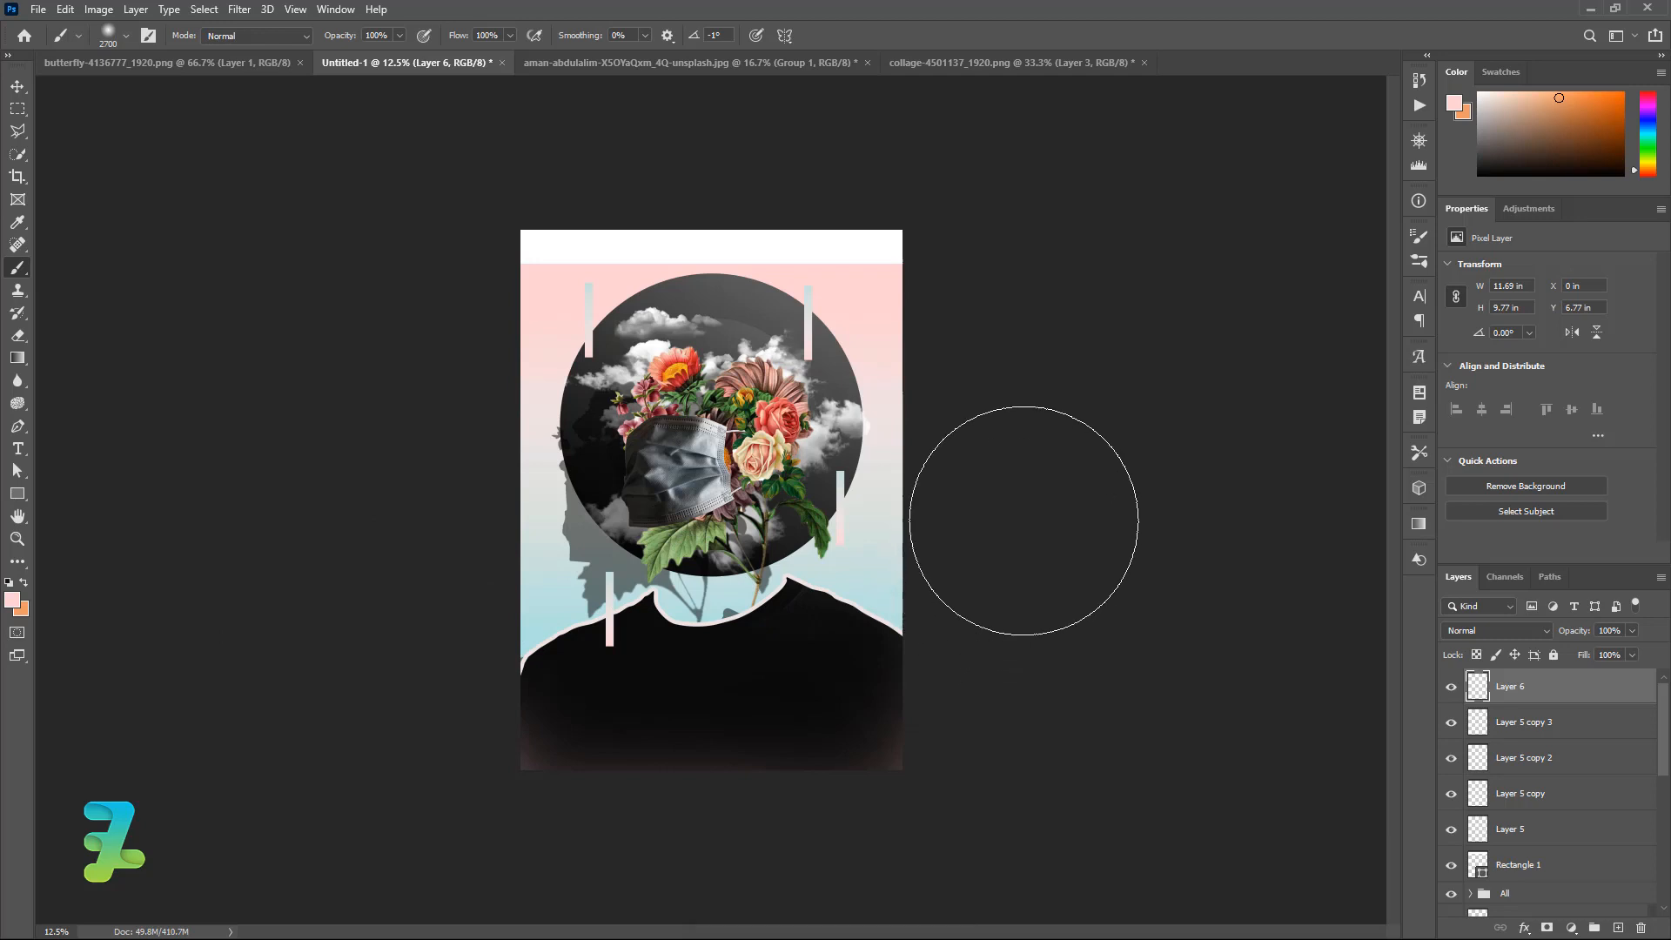
left_click(1008, 493)
key("ctrl+z")
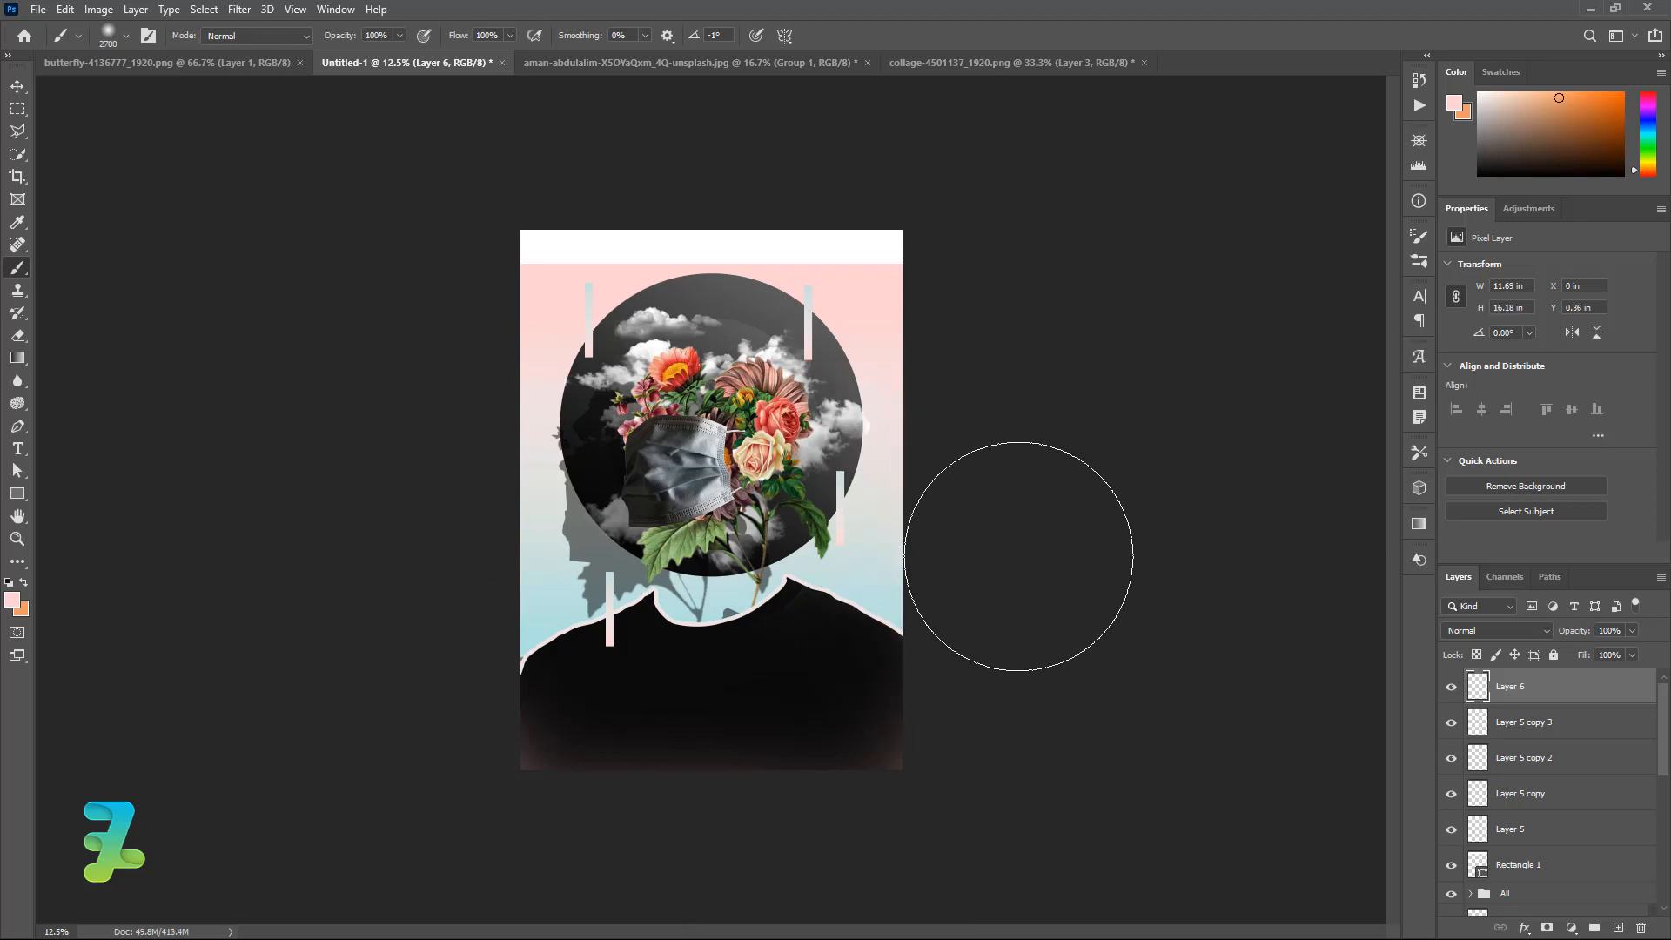
left_click(1015, 572)
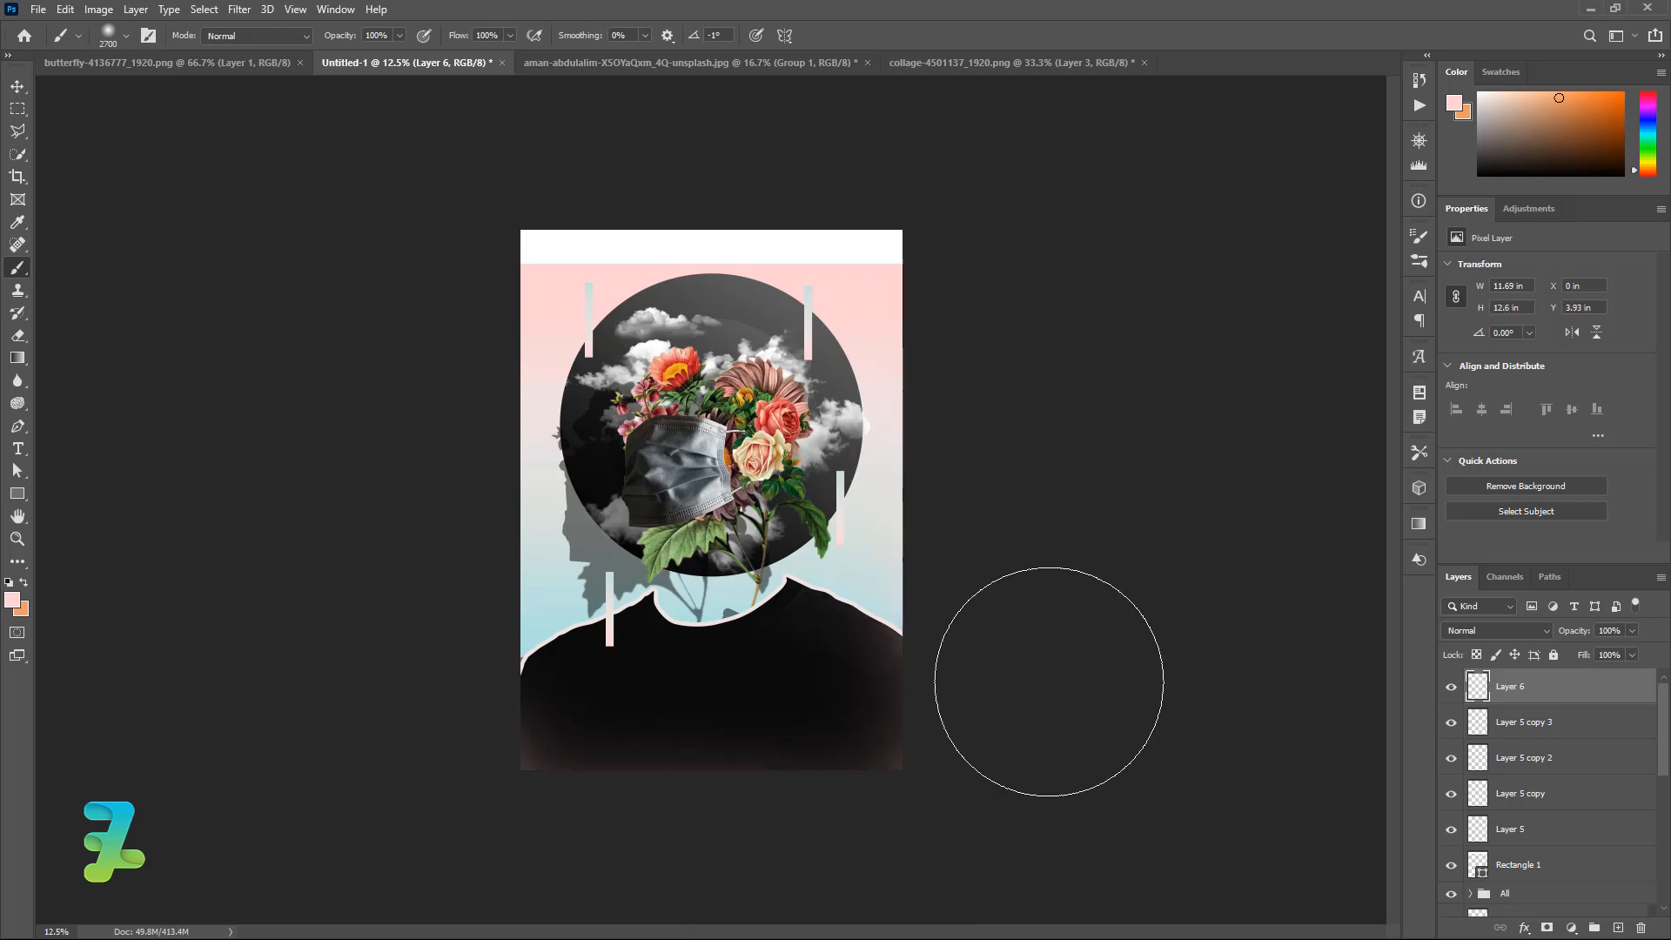
key("ctrl+z")
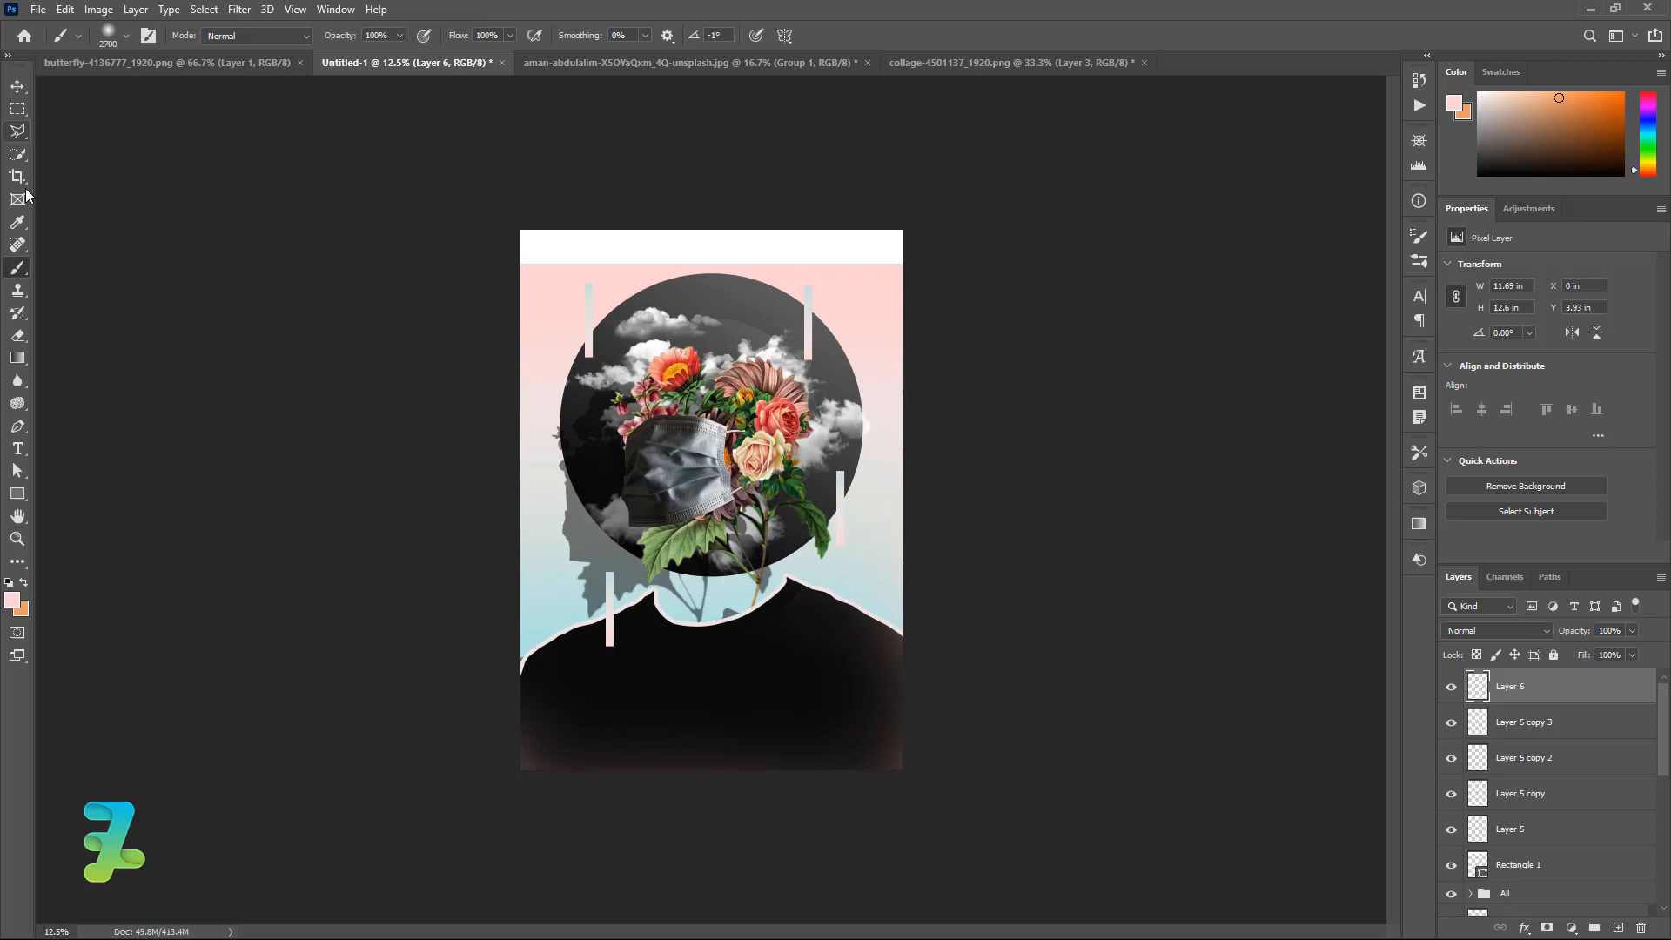
- Add a new layer directly above the shirt layer in the Masker and Flower group and clip it to the shirt
left_click(18, 425)
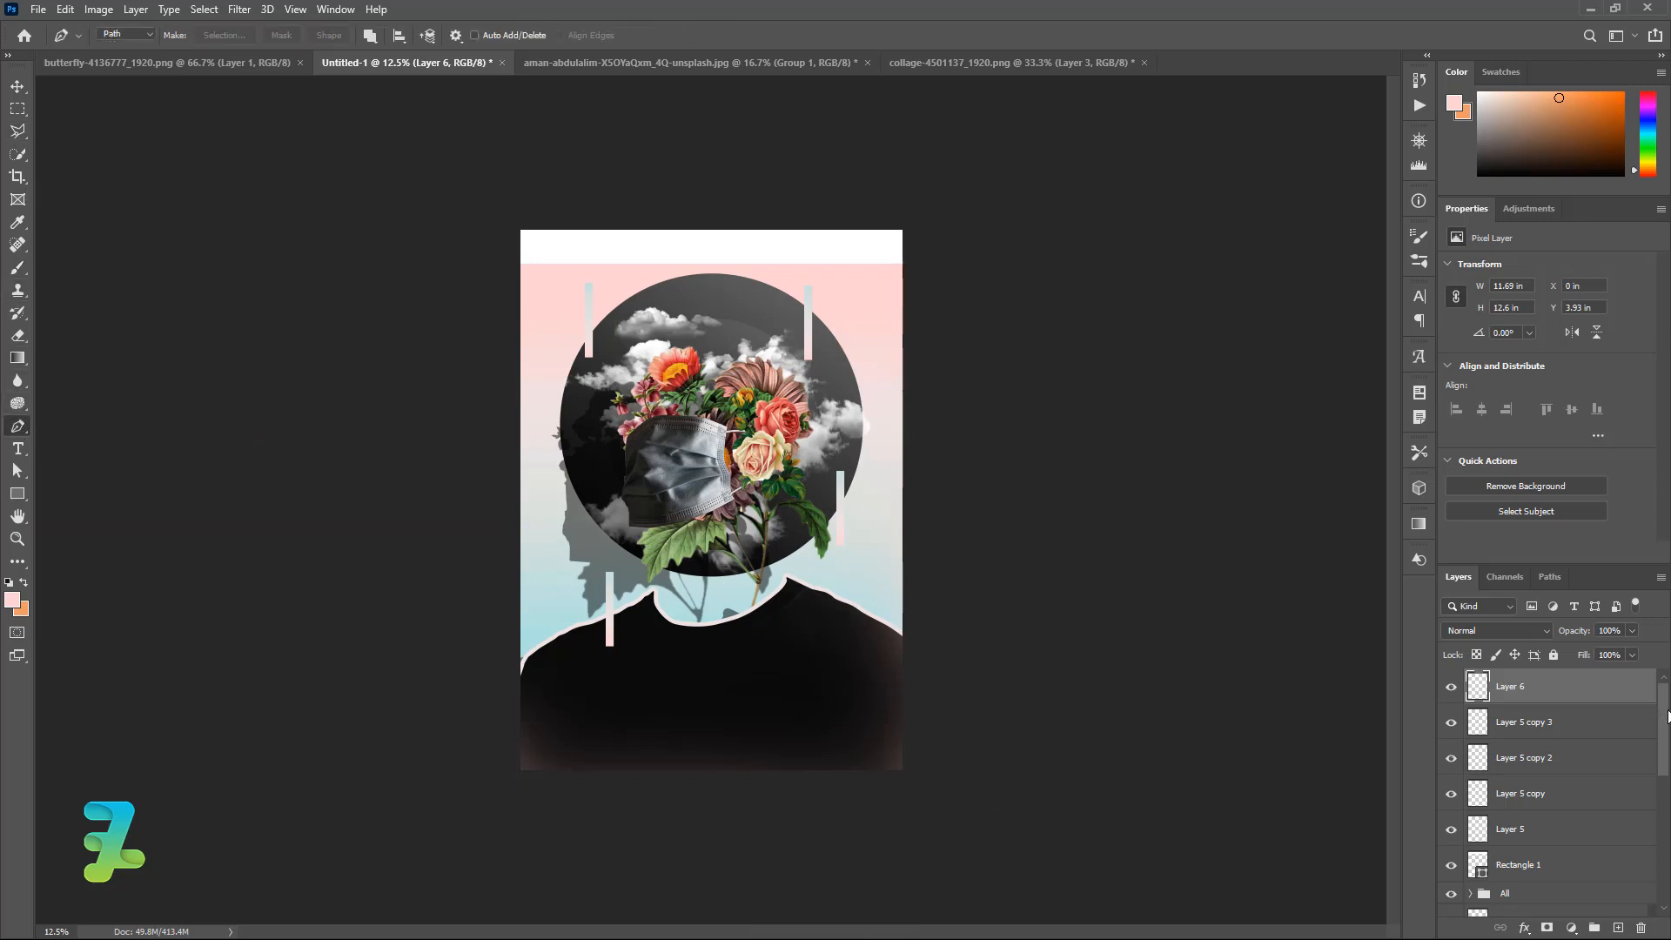
scroll(1567, 766, "down", 2)
left_click(1471, 749)
left_click(1470, 751)
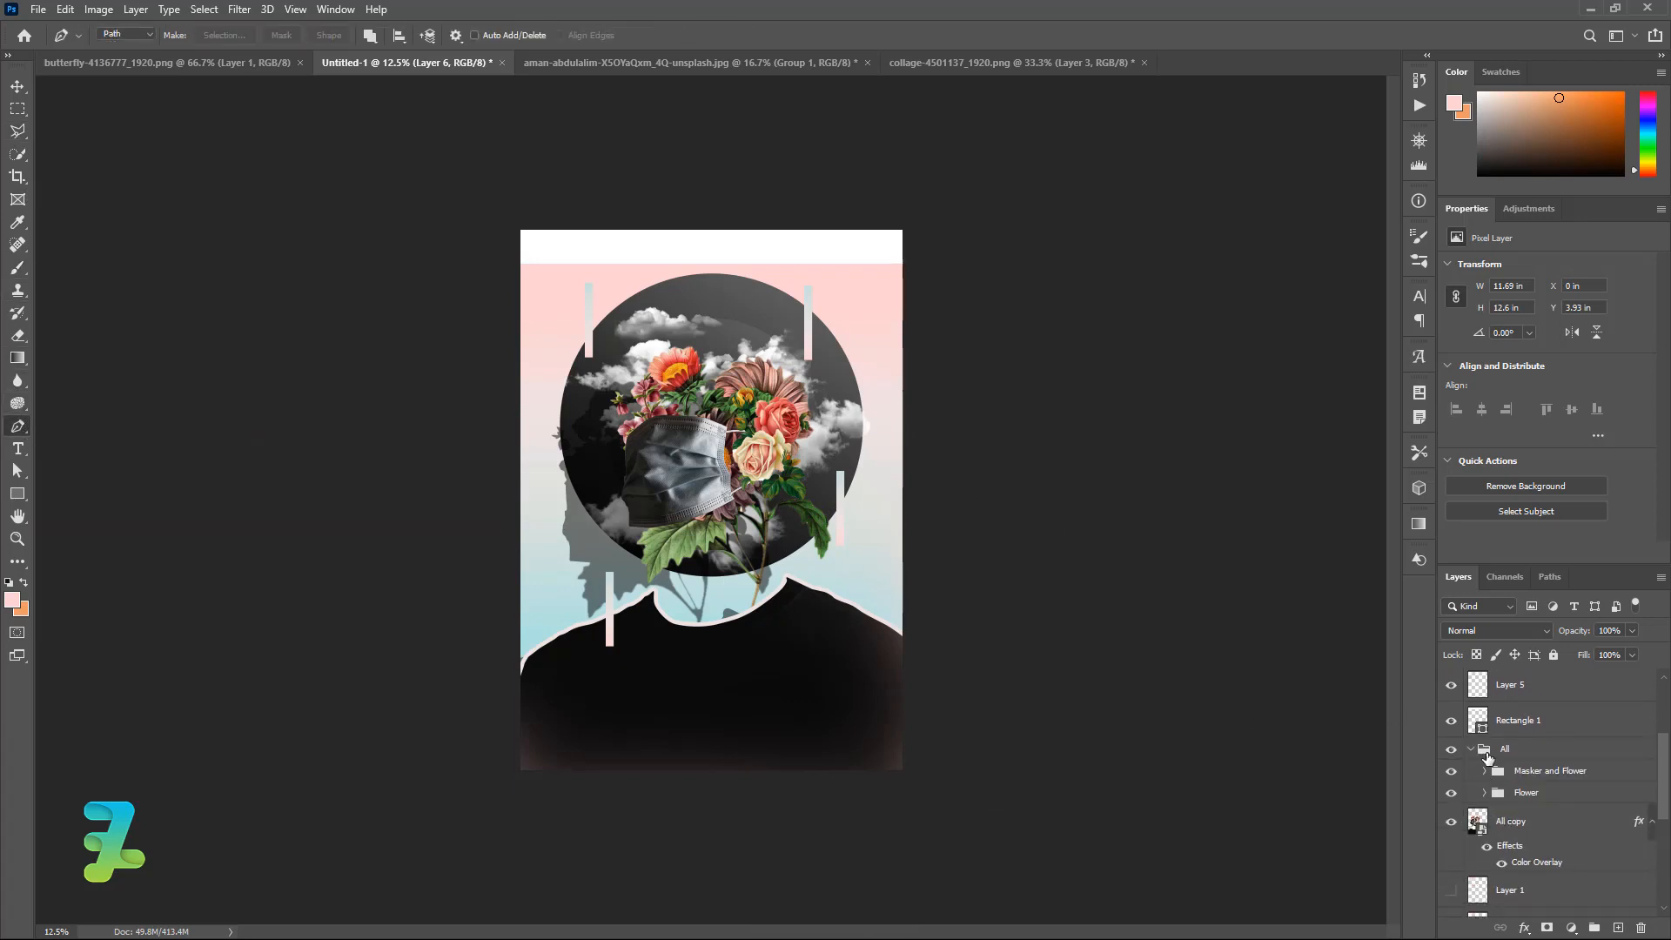
left_click(1485, 772)
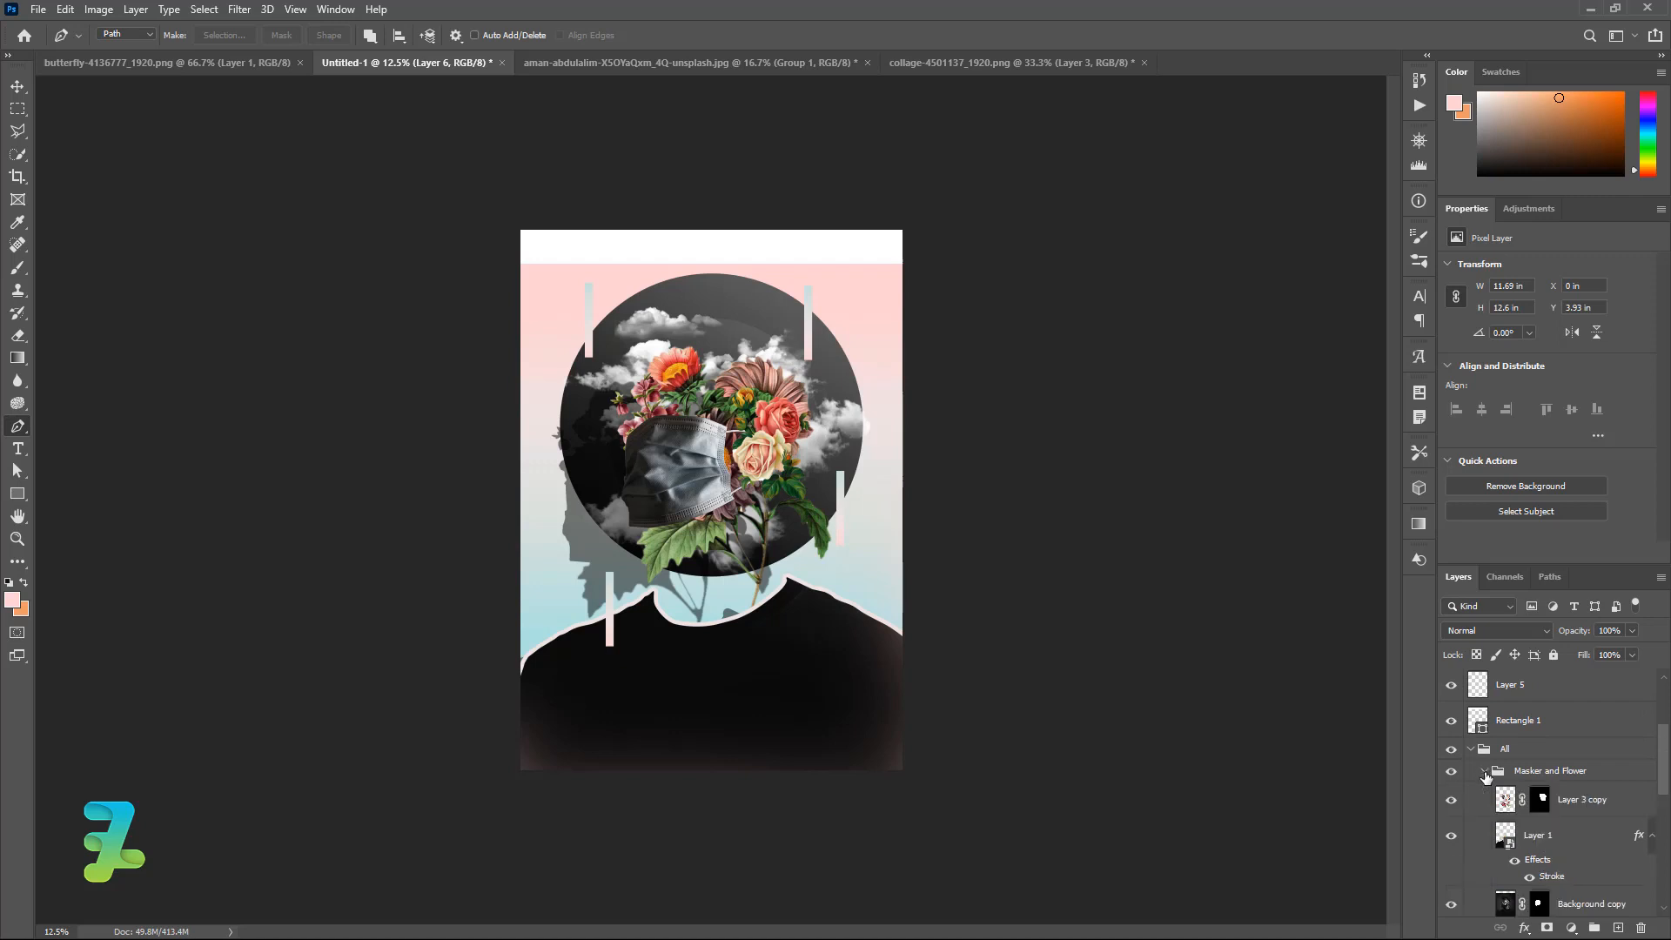
left_click(1581, 833)
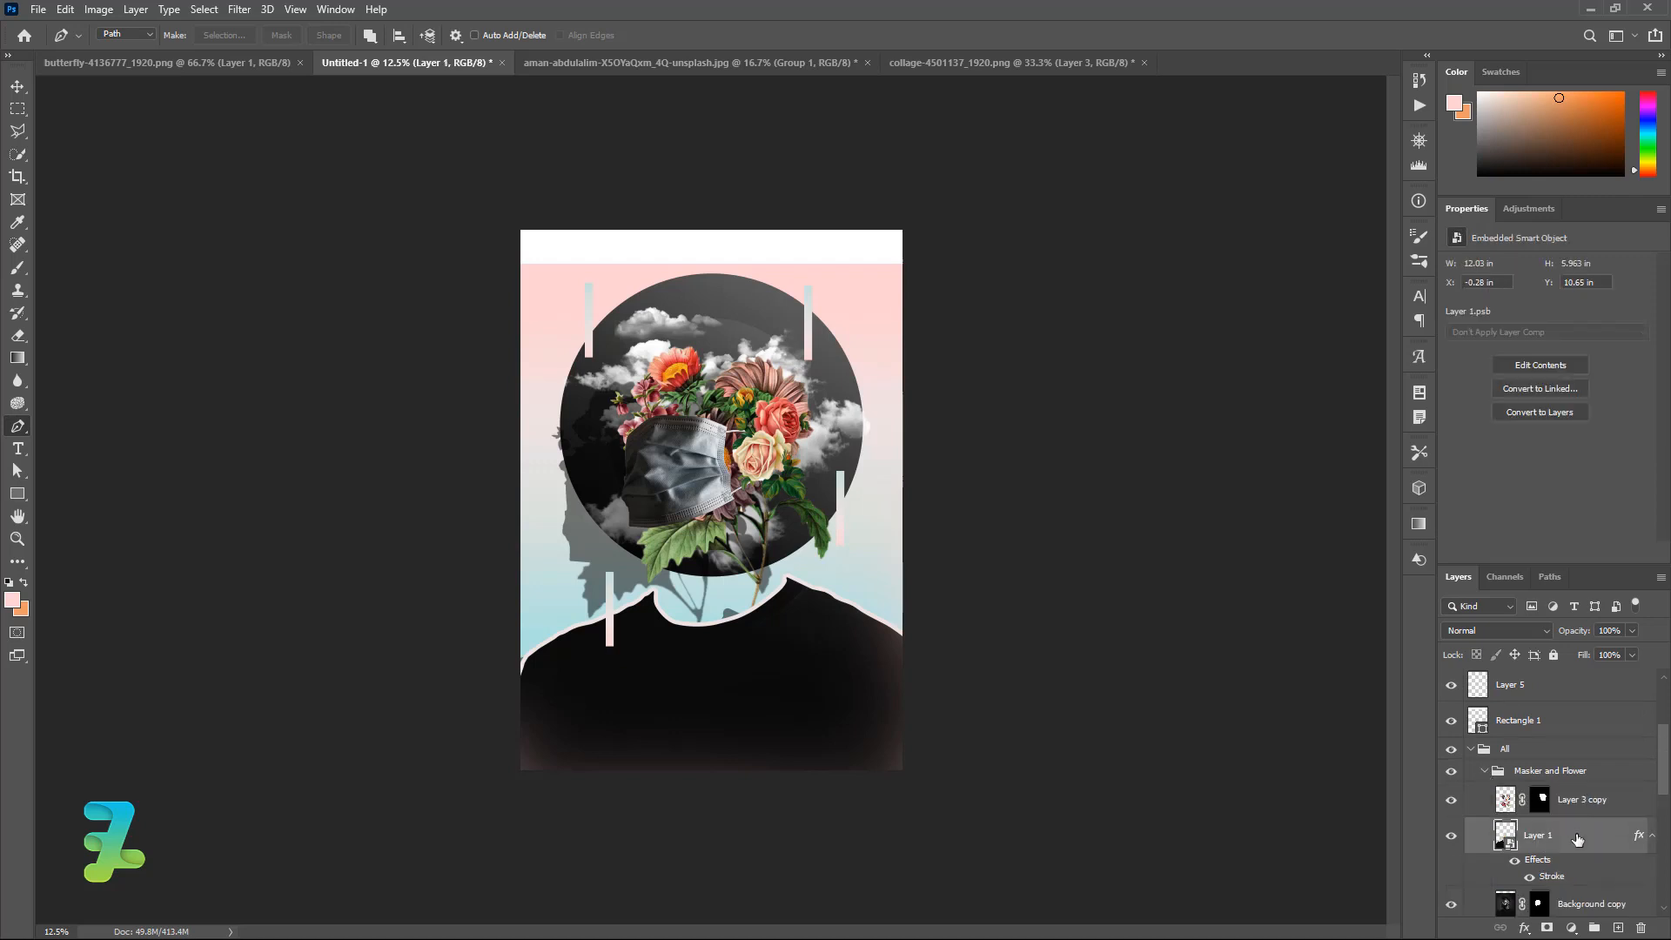
left_click(1618, 928)
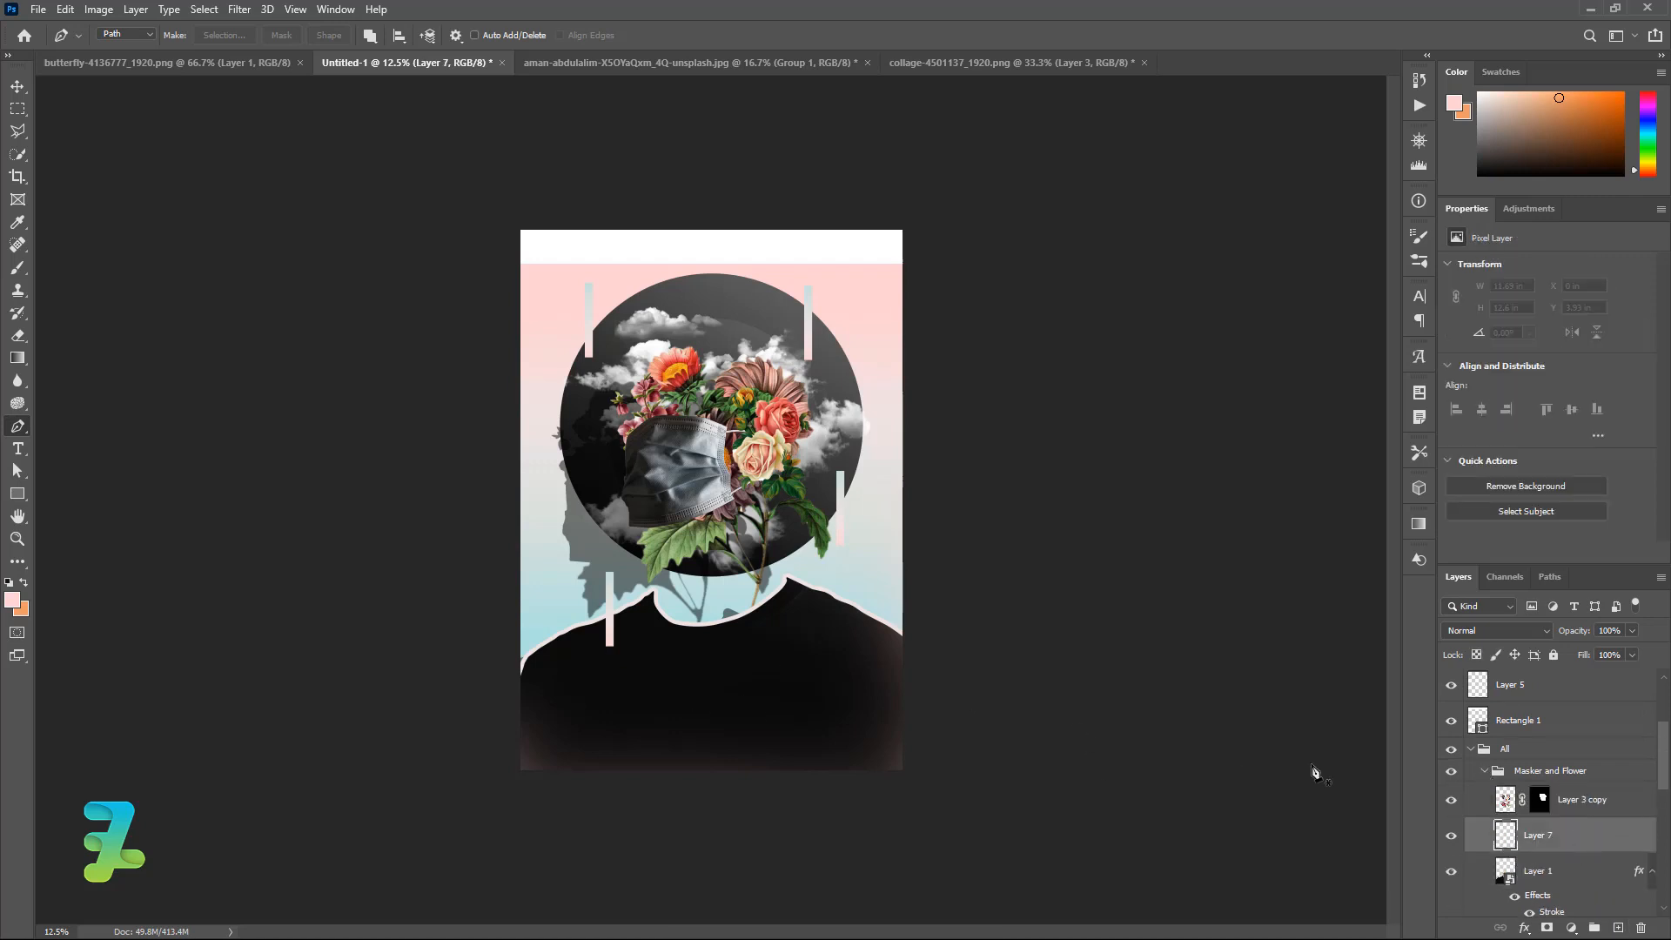
right_click(1548, 836)
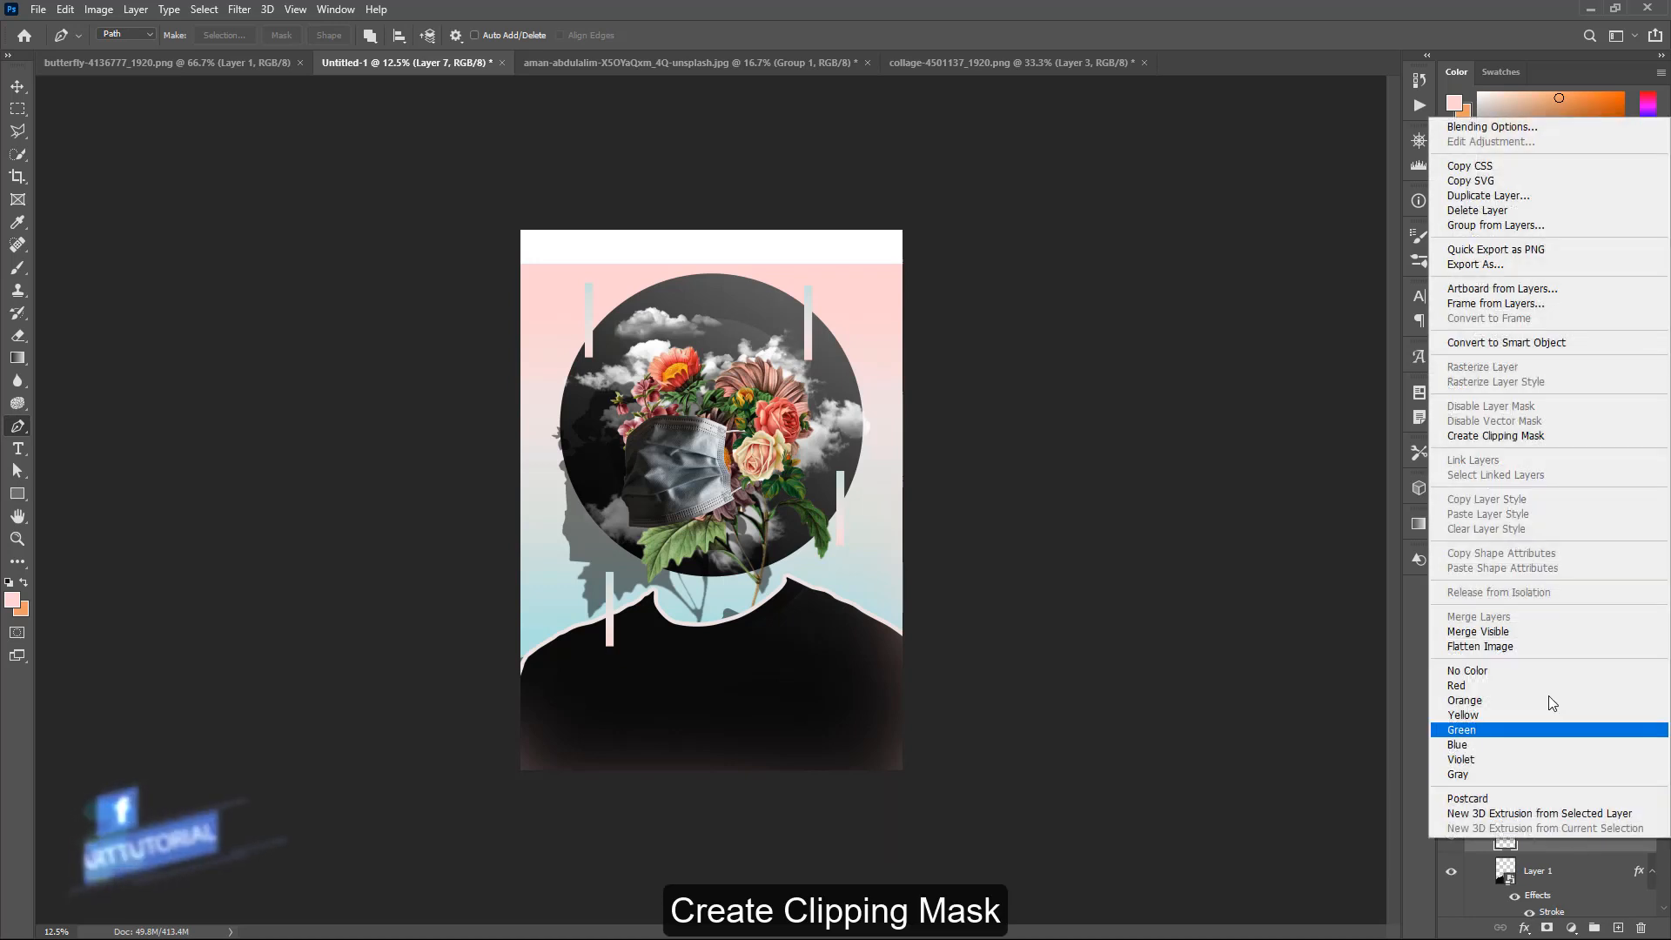
left_click(1510, 443)
- Draw a closed curved Pen path following the shirt's collar band and enclosing the neck opening
key("ctrl+equal")
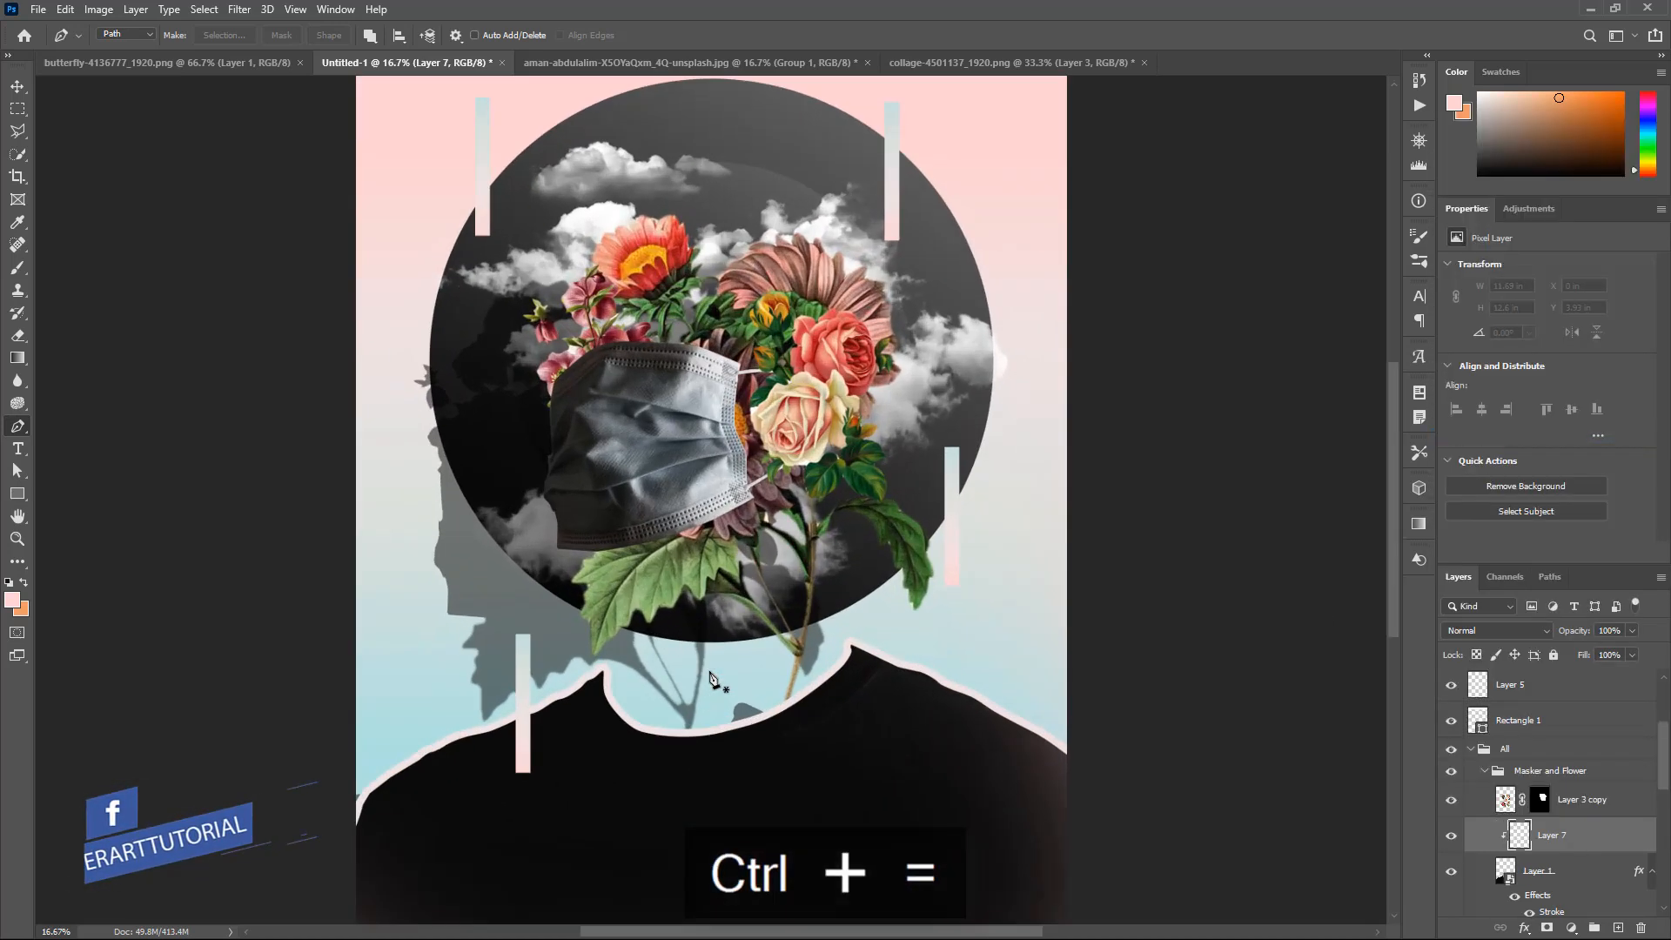
key("ctrl+equal")
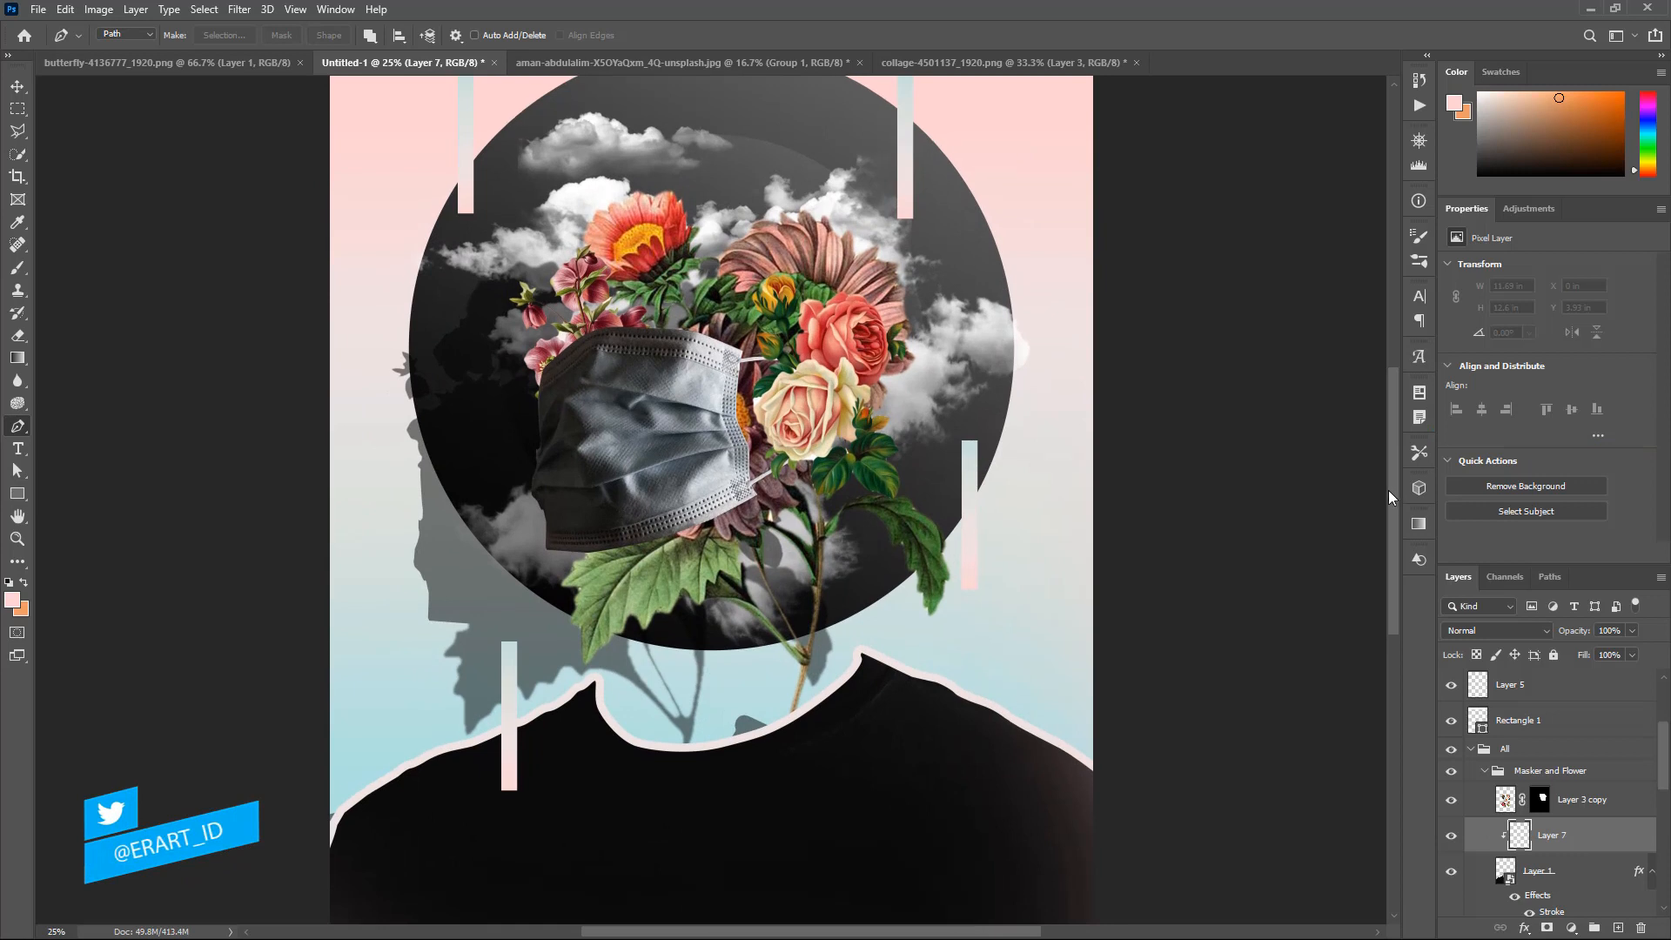
left_click_drag(1387, 489, 1378, 548)
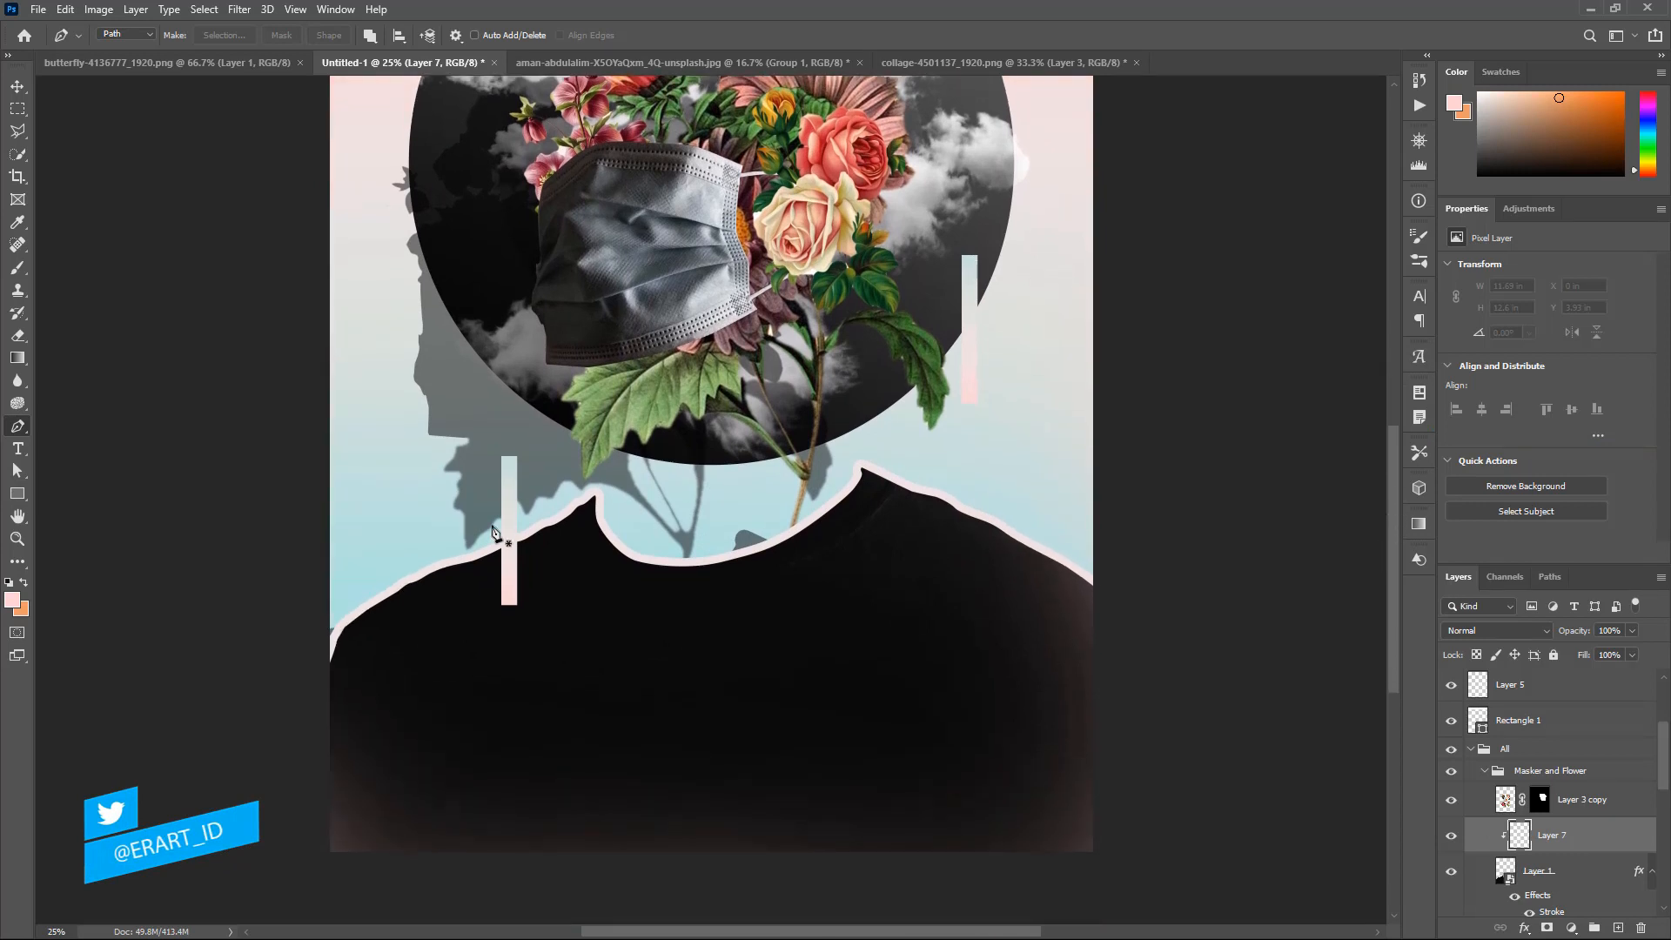
left_click(578, 503)
left_click_drag(587, 555, 719, 587)
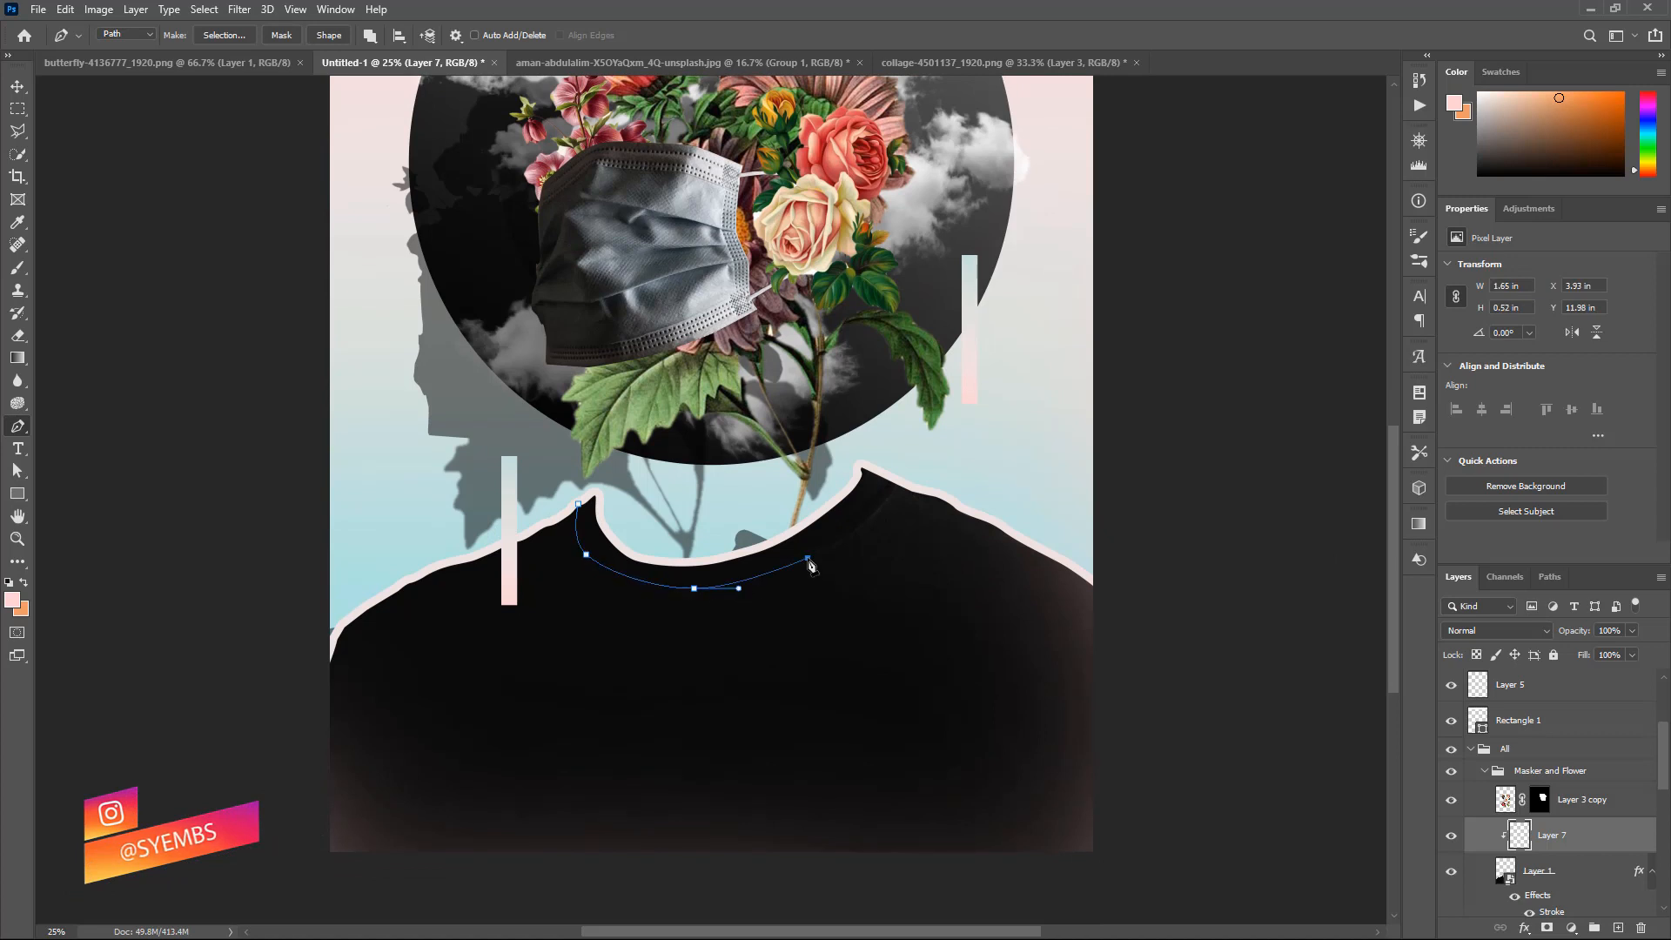
left_click_drag(808, 564, 853, 540)
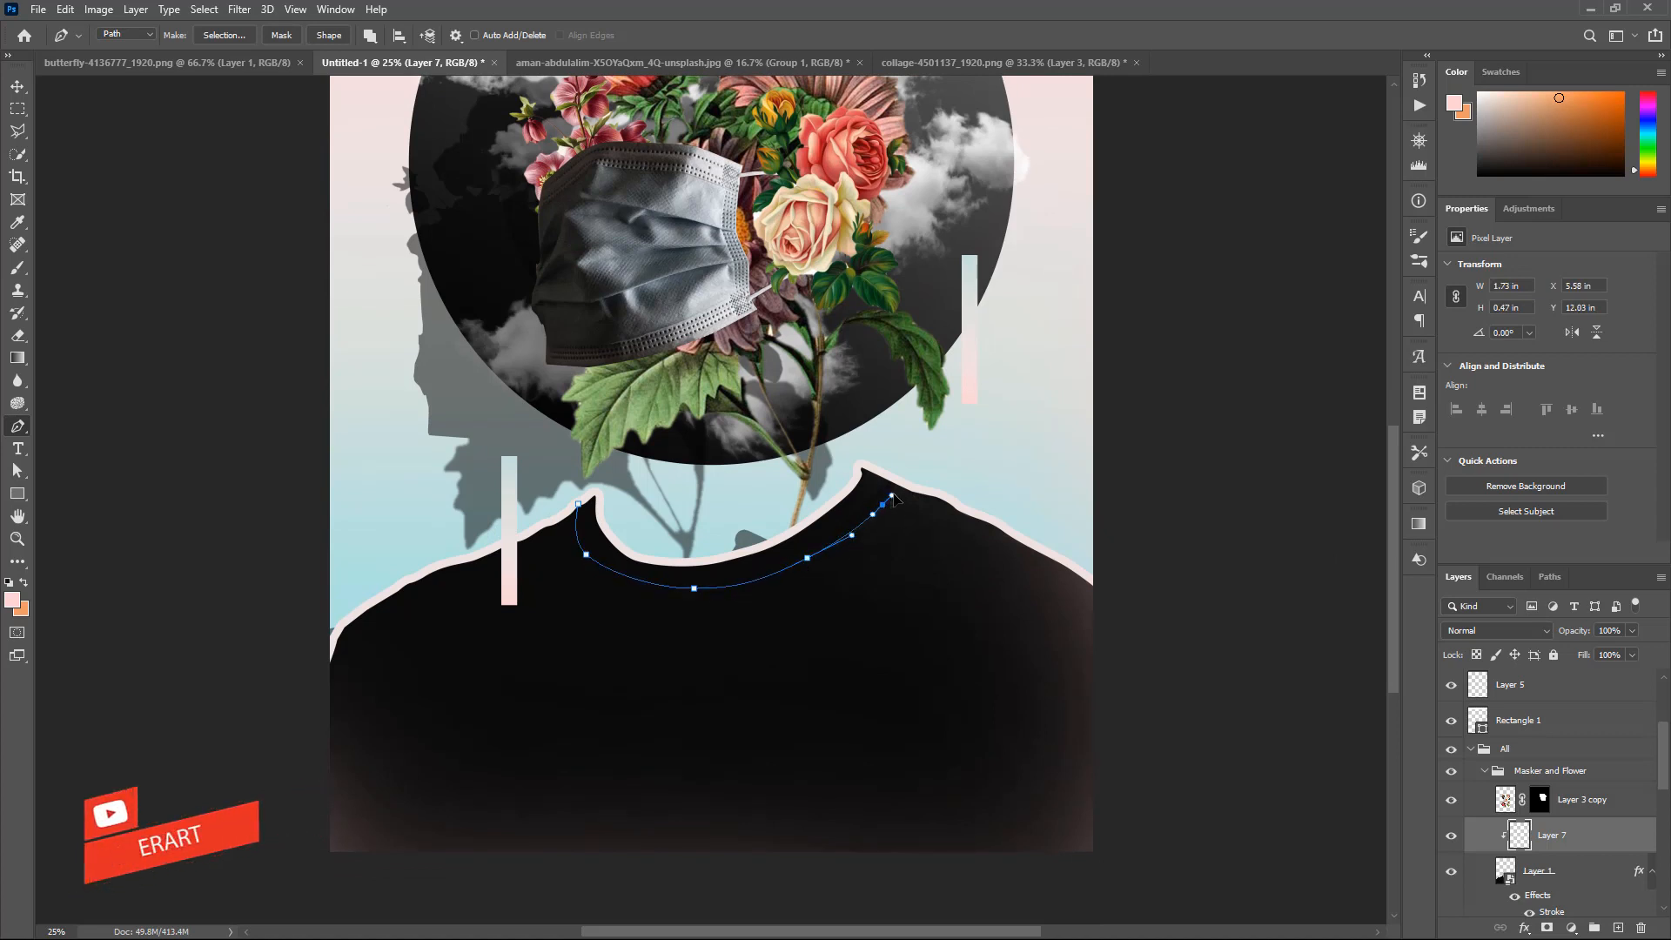
left_click(579, 504)
- Convert the collar path into a new anti-aliased selection with a feather radius of 0 pixels
right_click(613, 536)
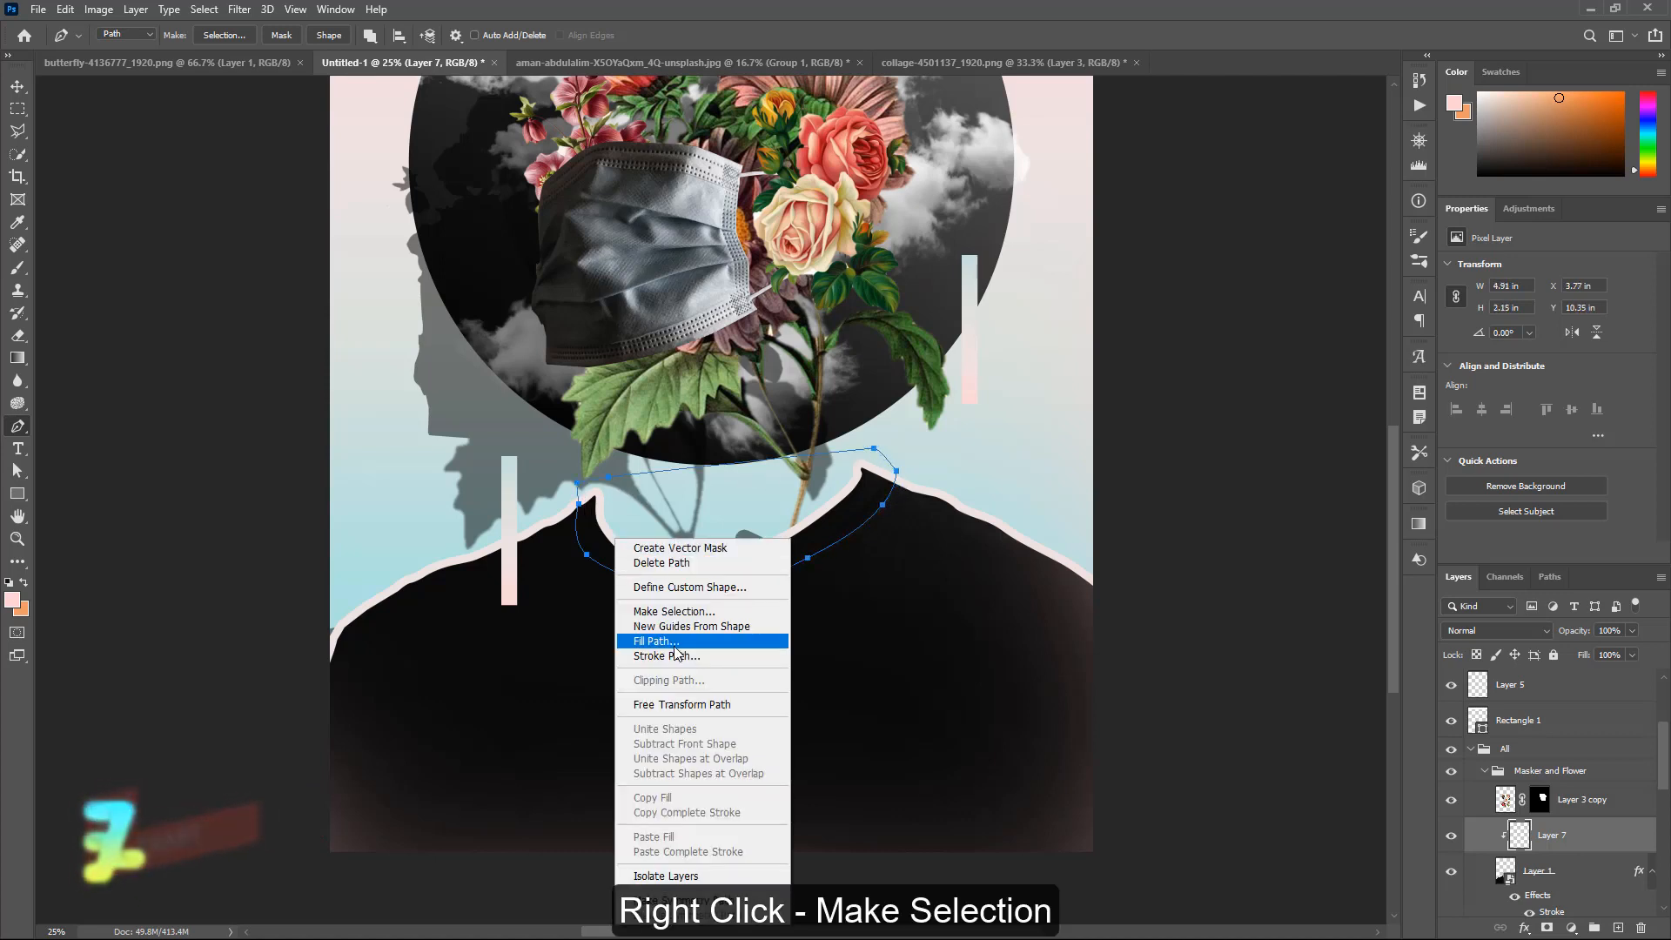
left_click(670, 609)
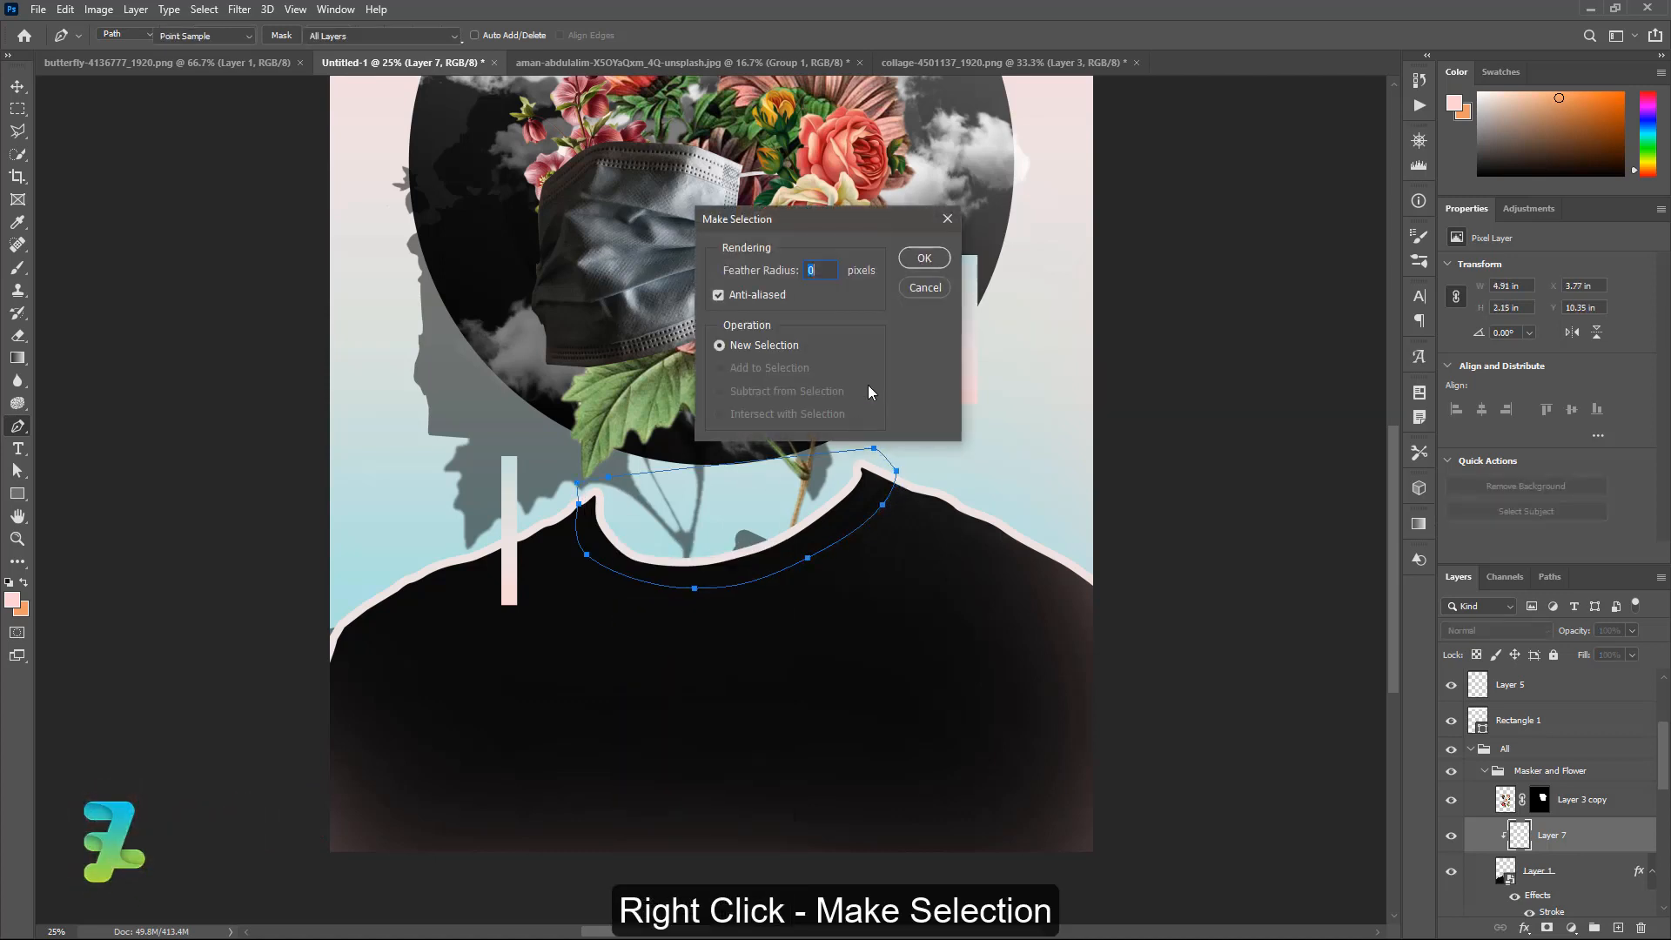
left_click(922, 259)
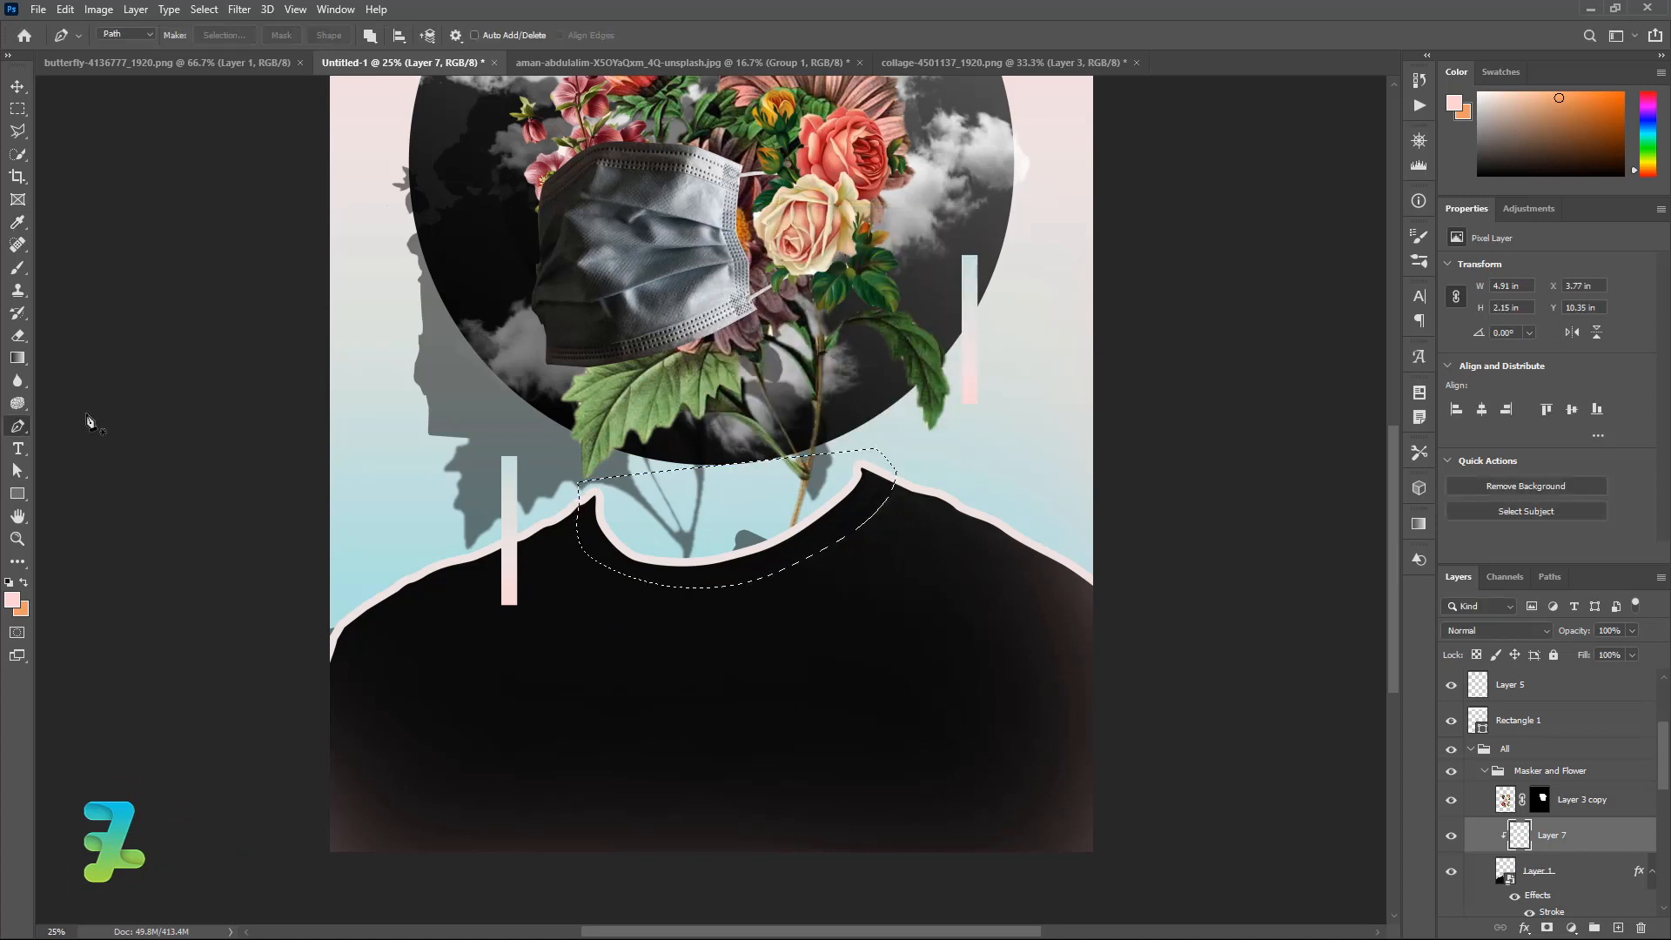
- Fill the collar selection with the pastel blue-to-pink linear gradient, redrawing it diagonally with pink at the left end of the collar, and deselect
left_click(10, 359)
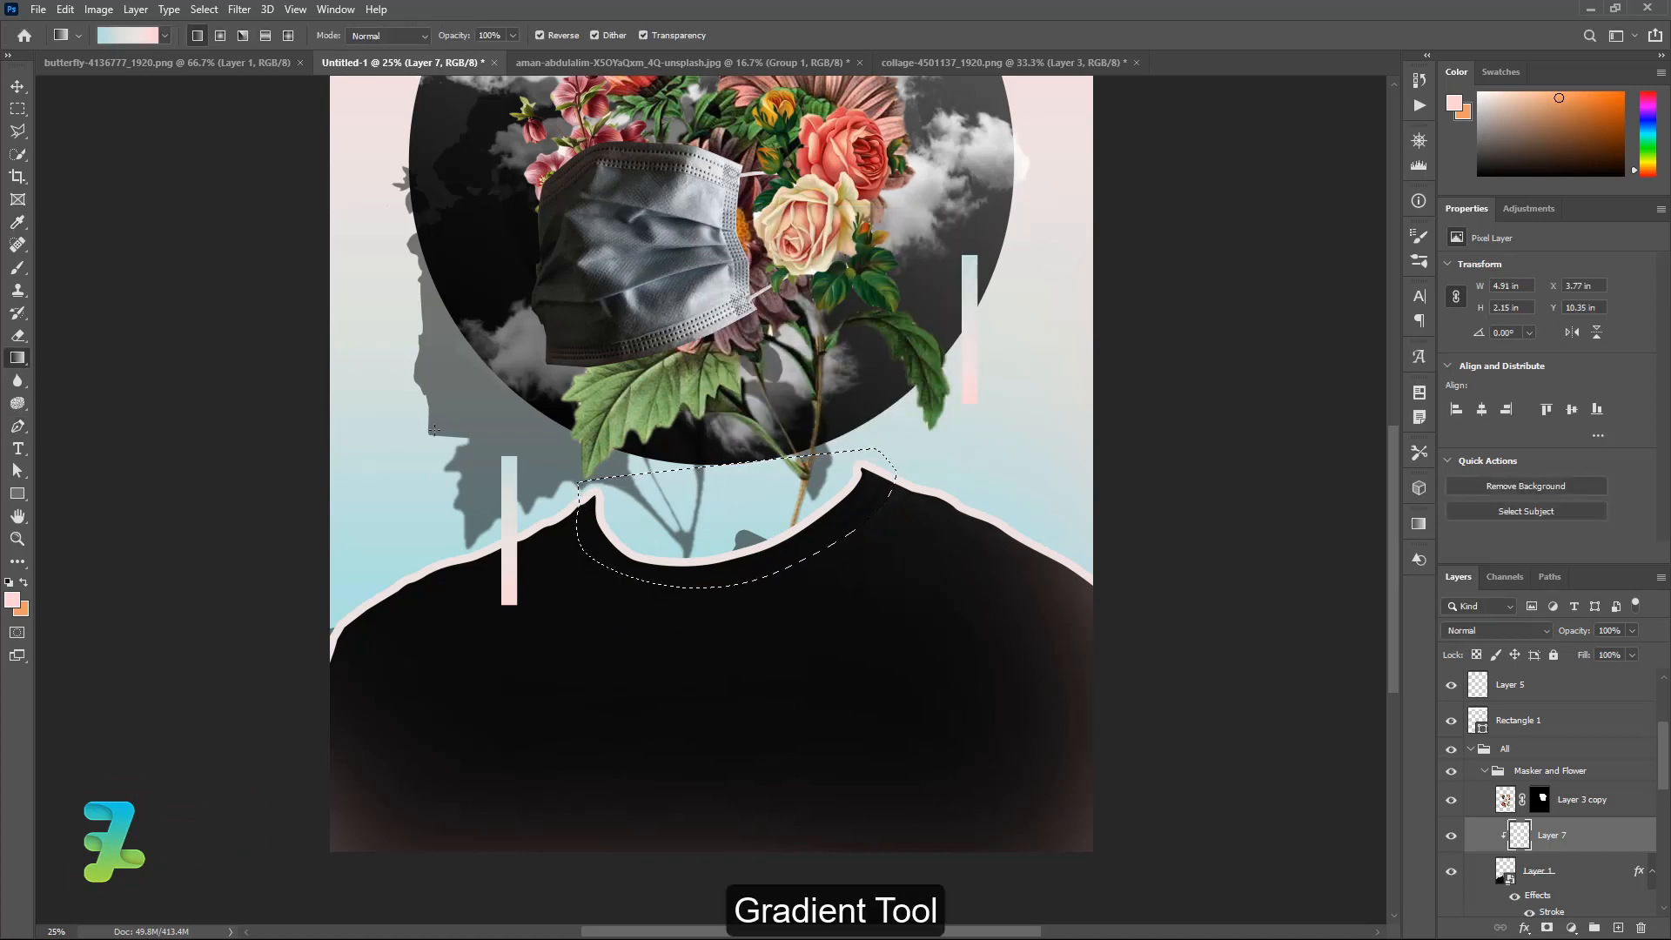
left_click_drag(675, 511, 664, 661)
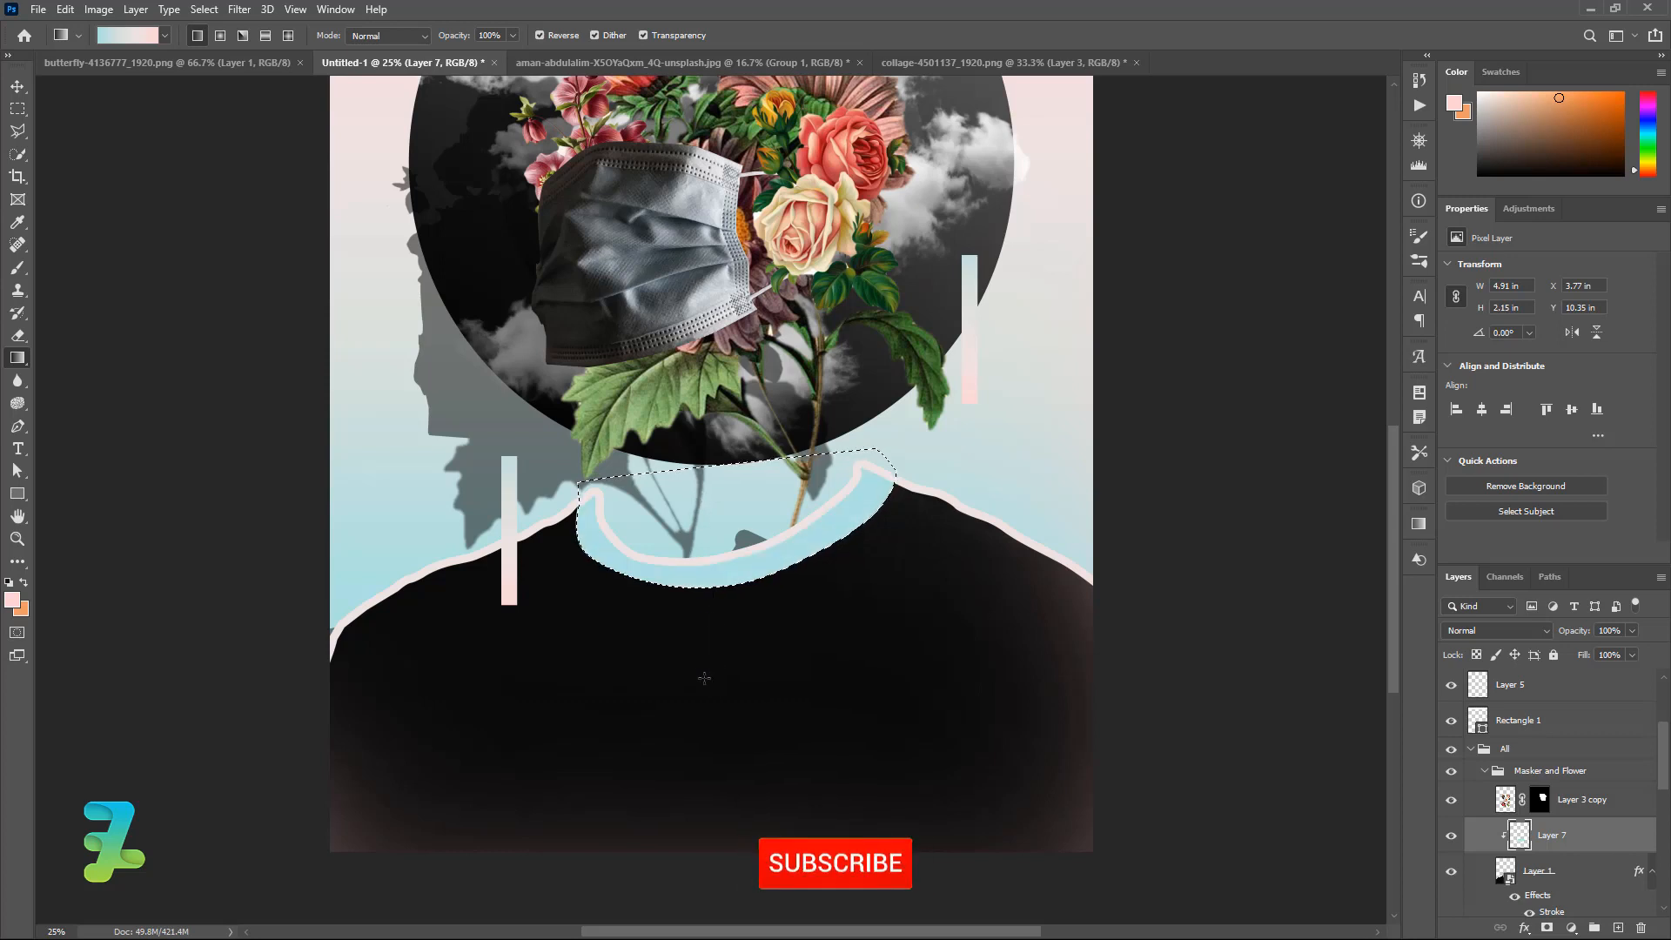
left_click_drag(696, 794, 696, 622)
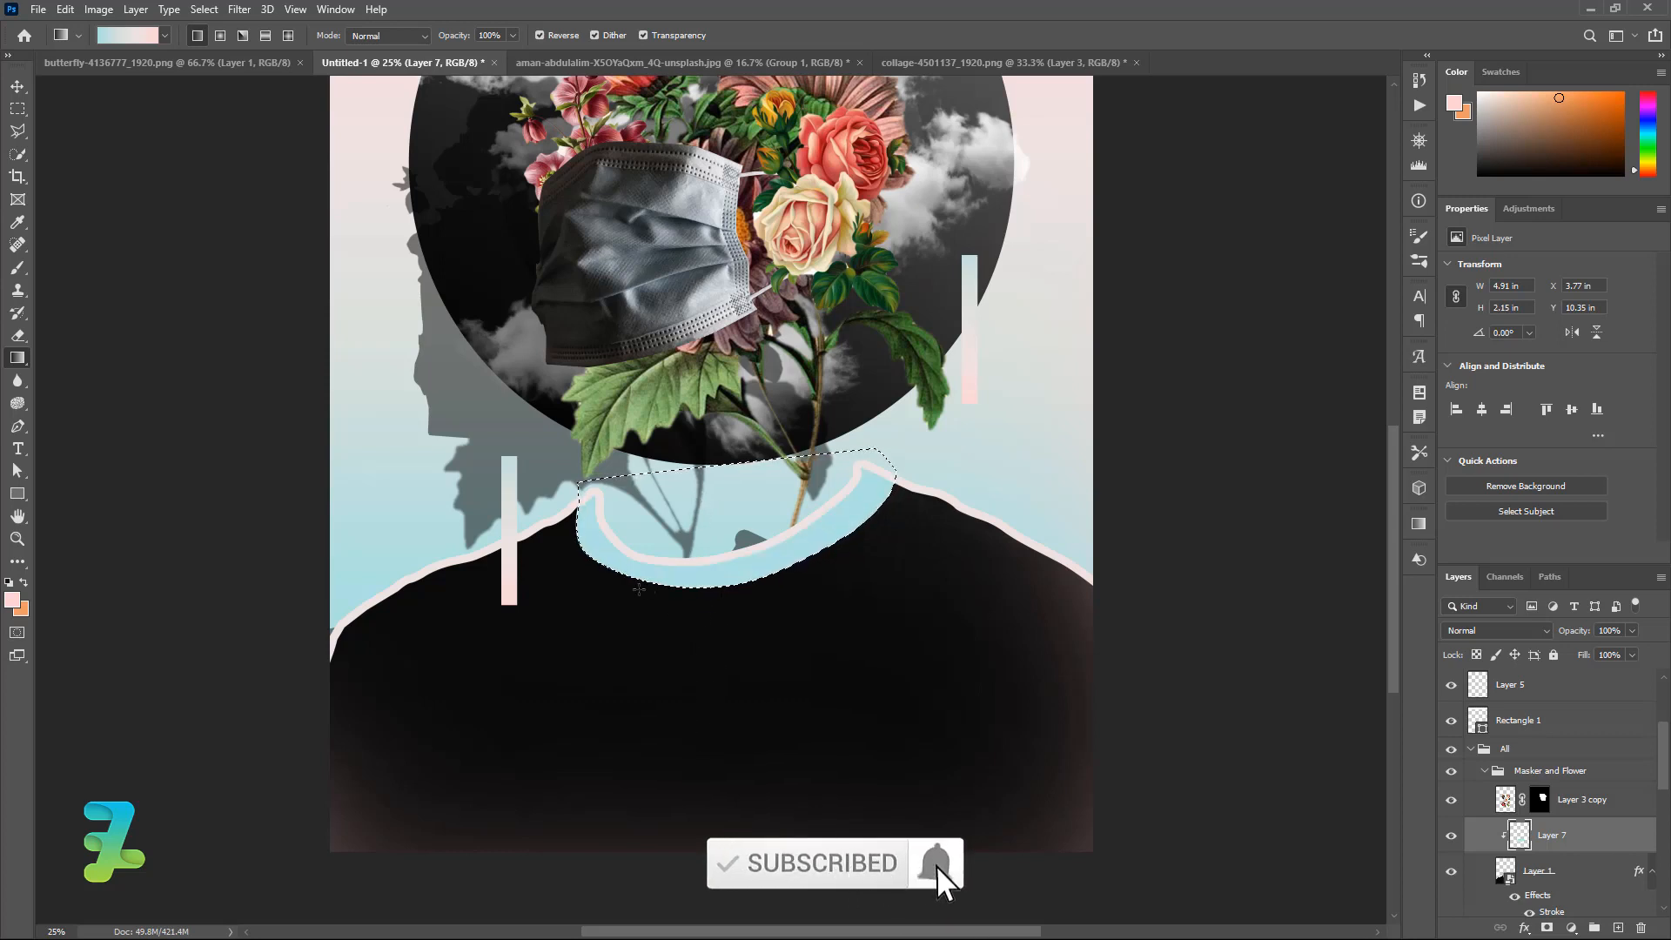
left_click_drag(915, 717, 583, 541)
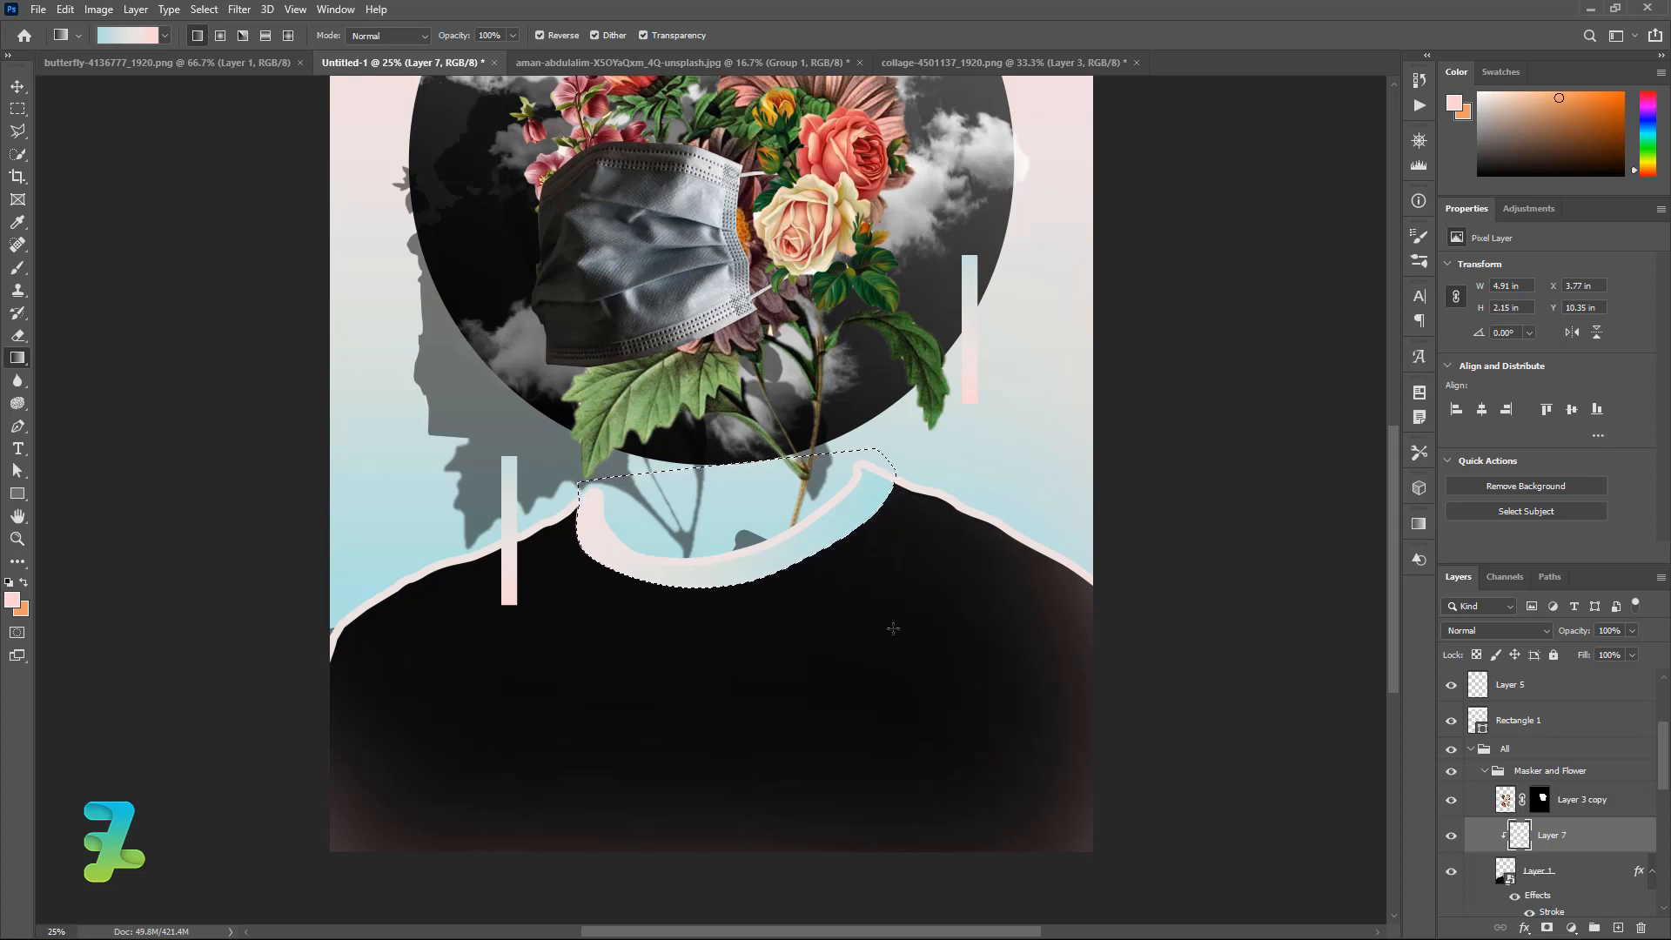
key("ctrl+d")
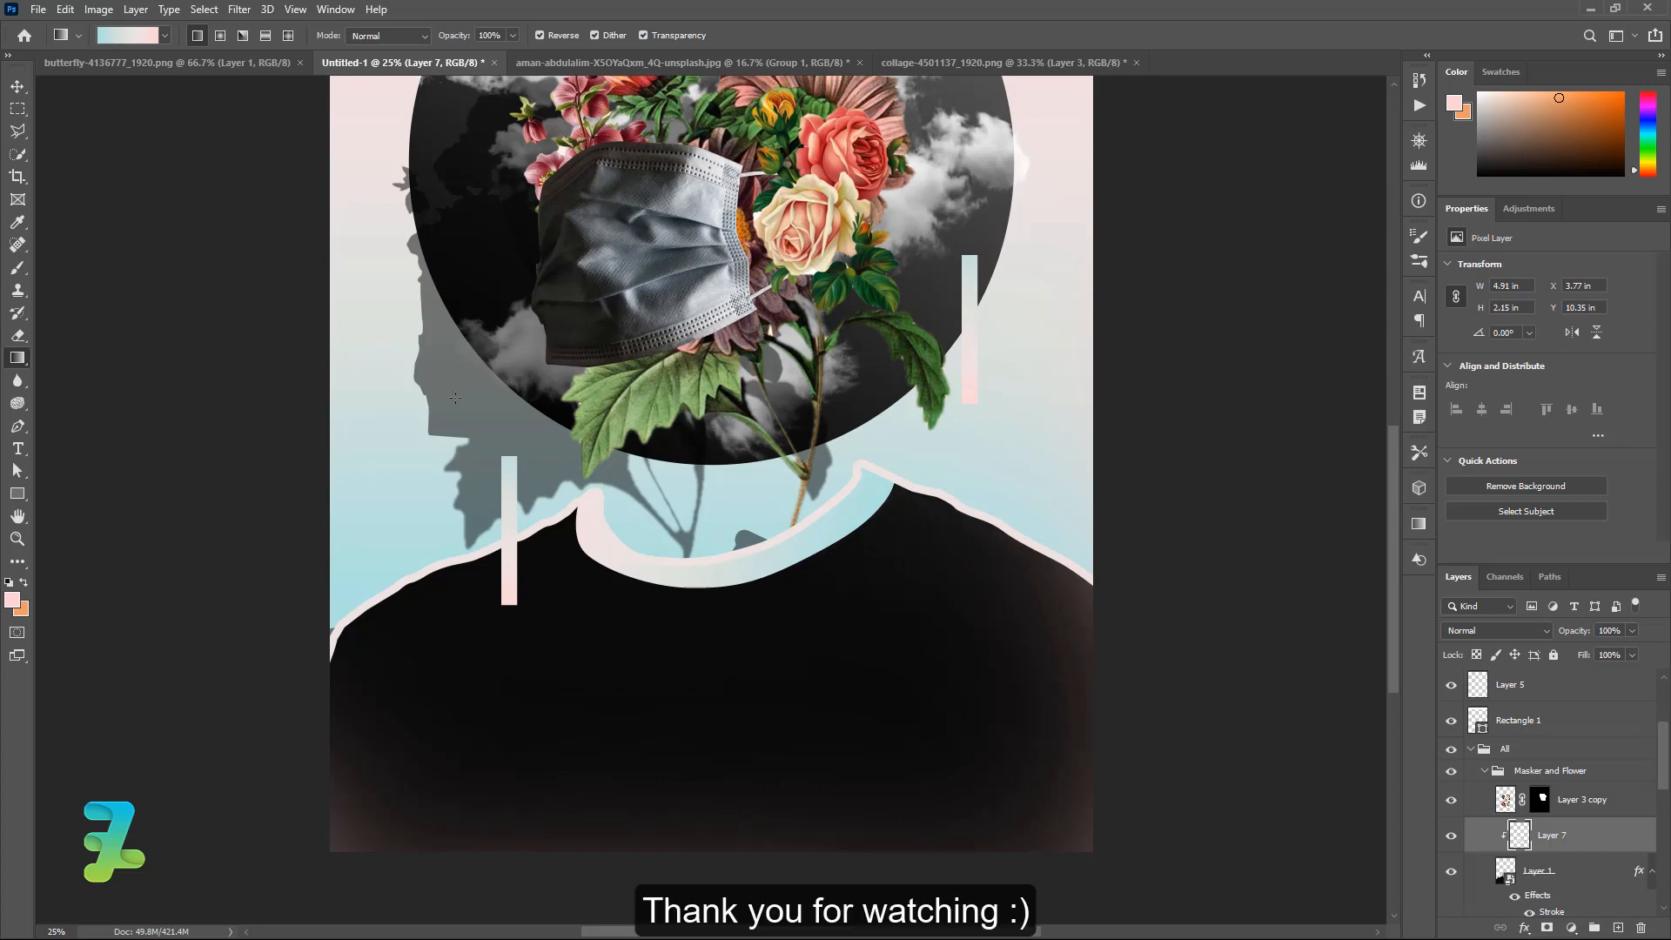
key("v")
scroll(838, 640, "up", 3)
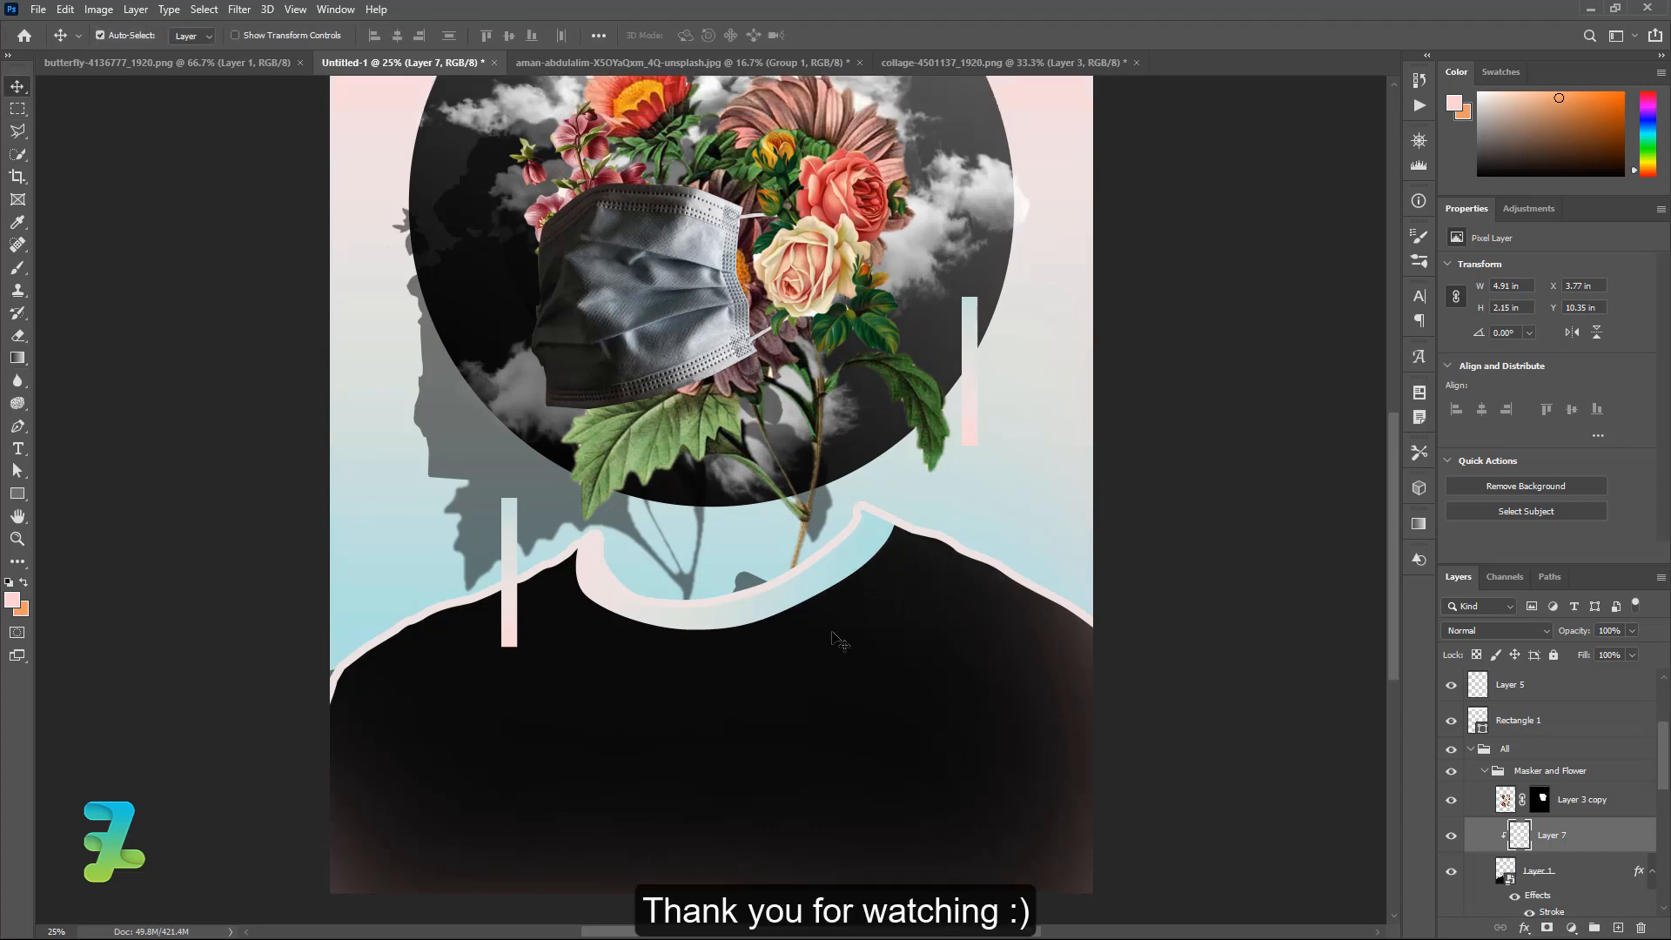